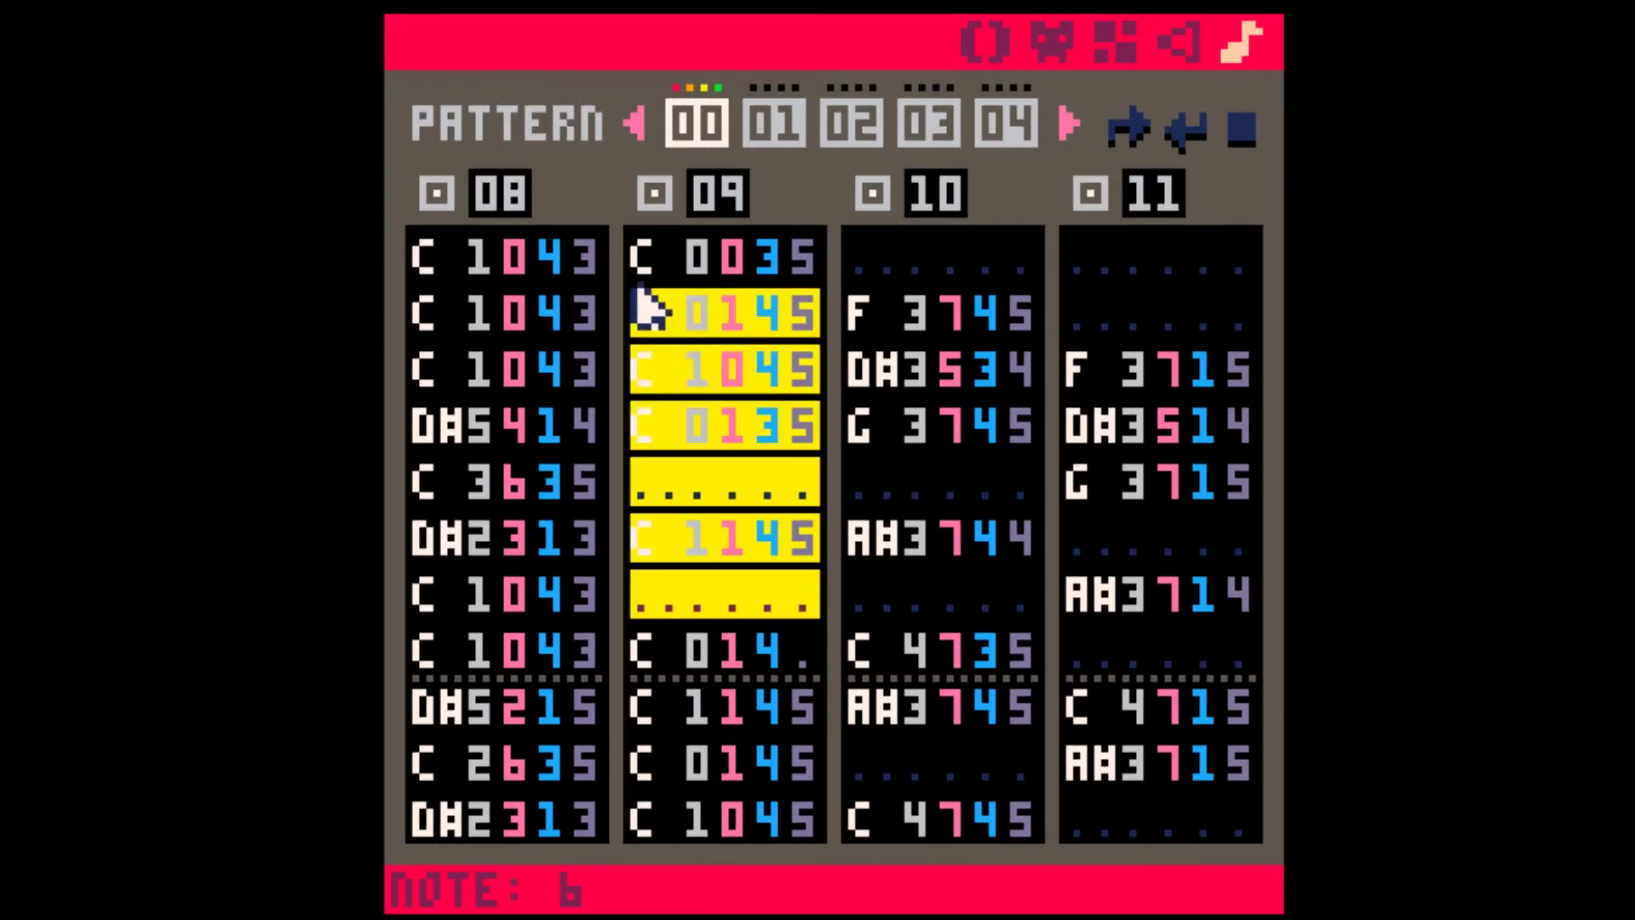
- Examine the note columns of SFX 08, 09, 10 and 11 in pattern 00, highlighting their opening rows
left_click(649, 299)
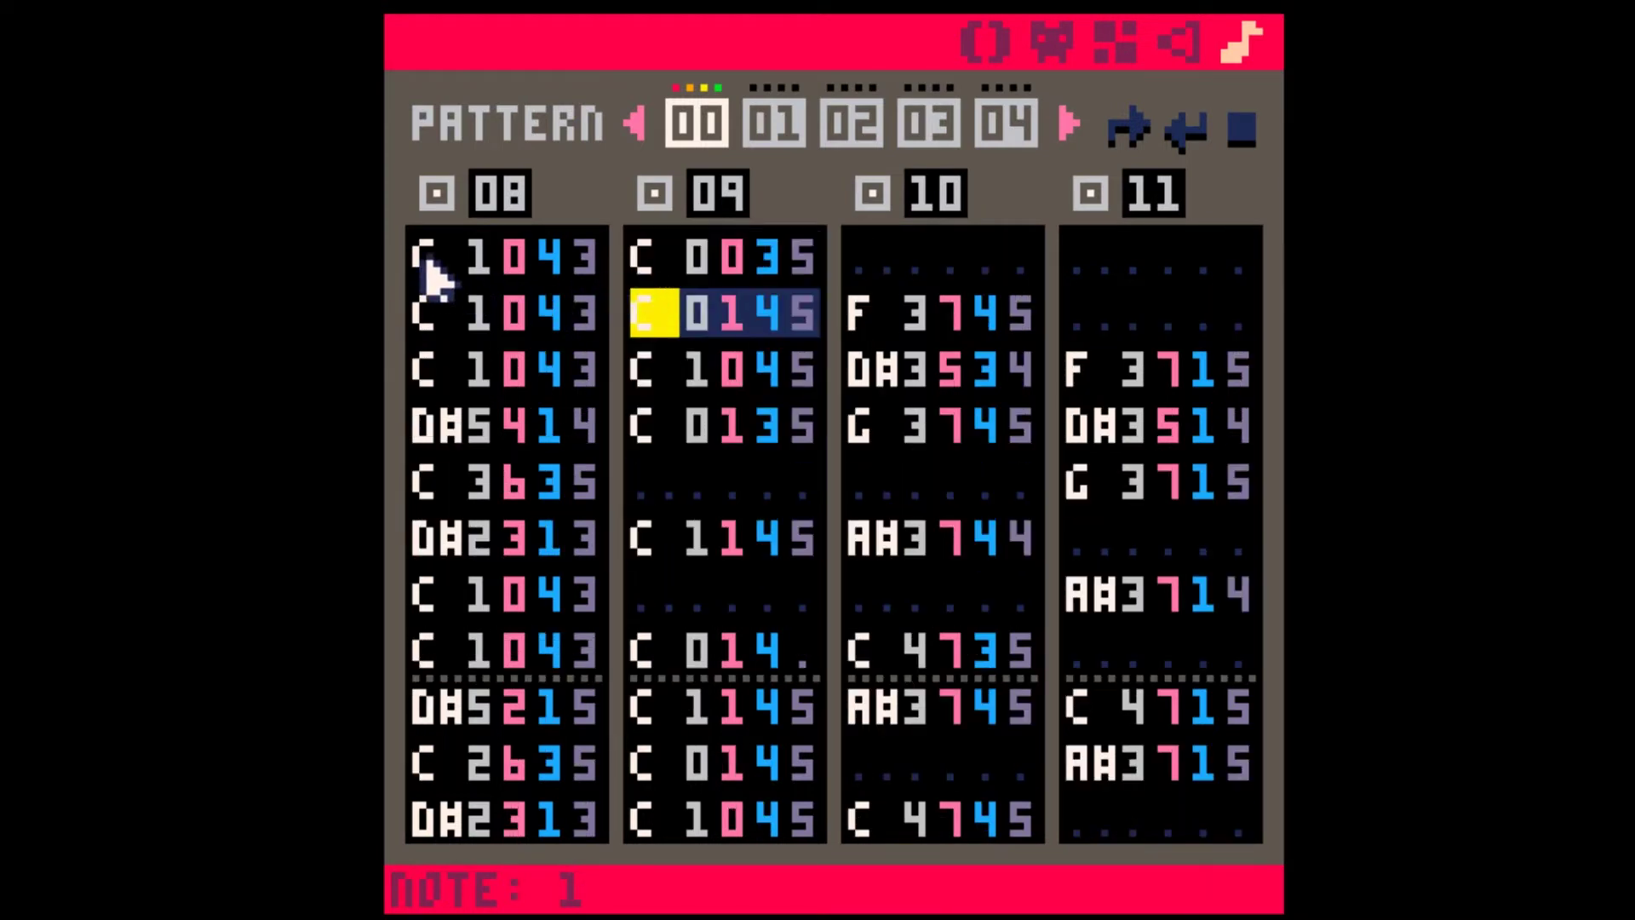
left_click_drag(427, 263, 573, 657)
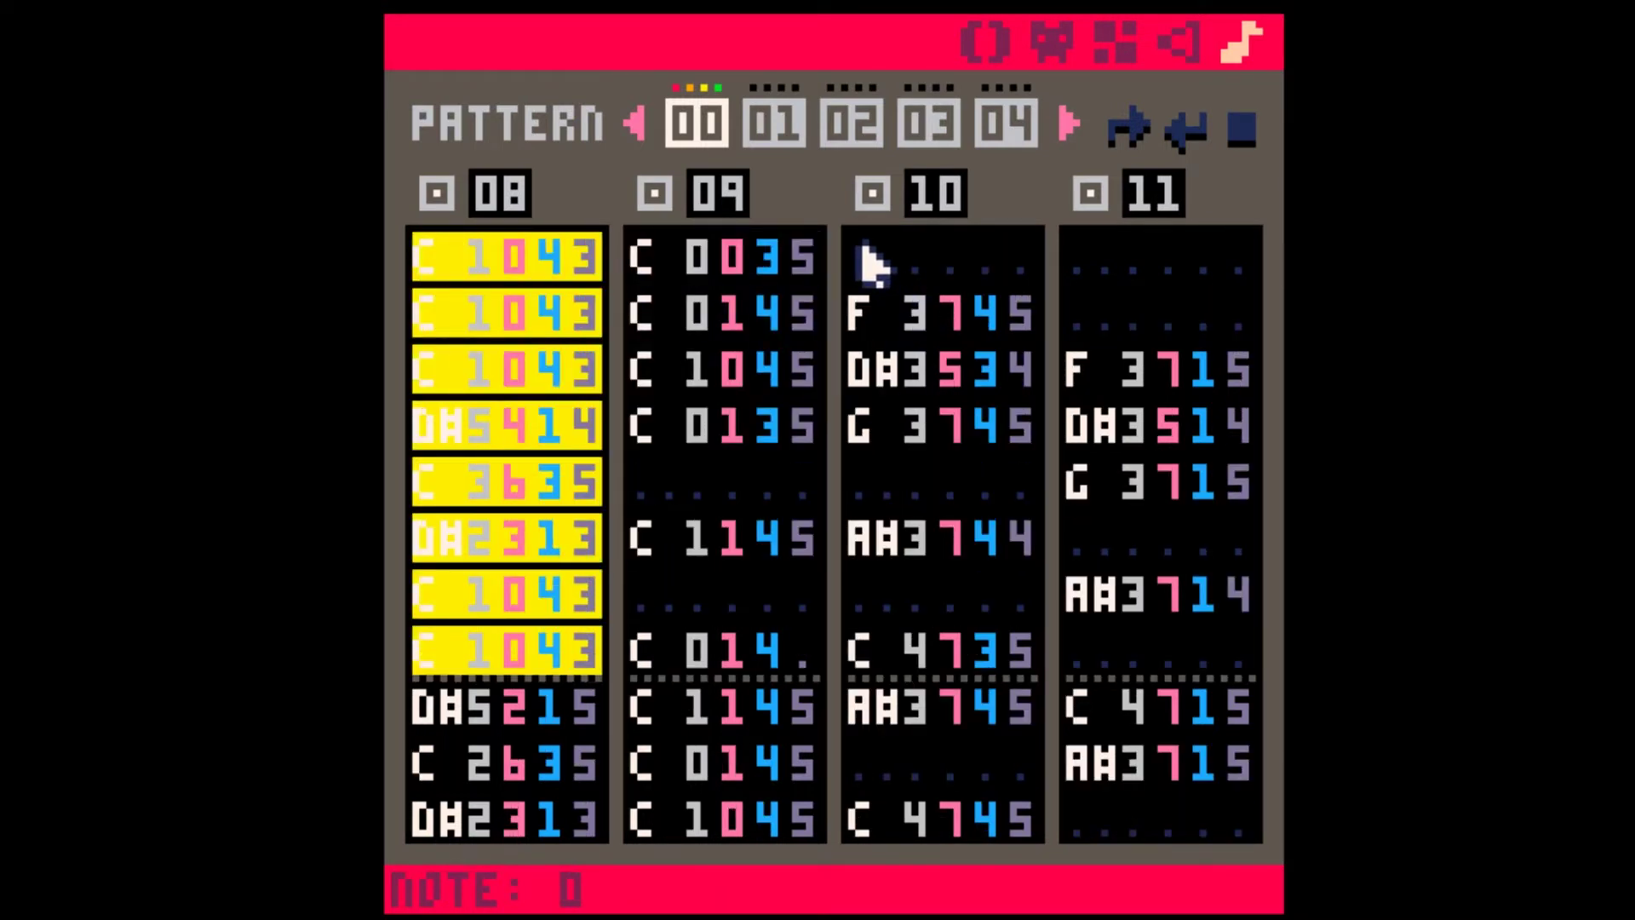
left_click_drag(861, 263, 1018, 677)
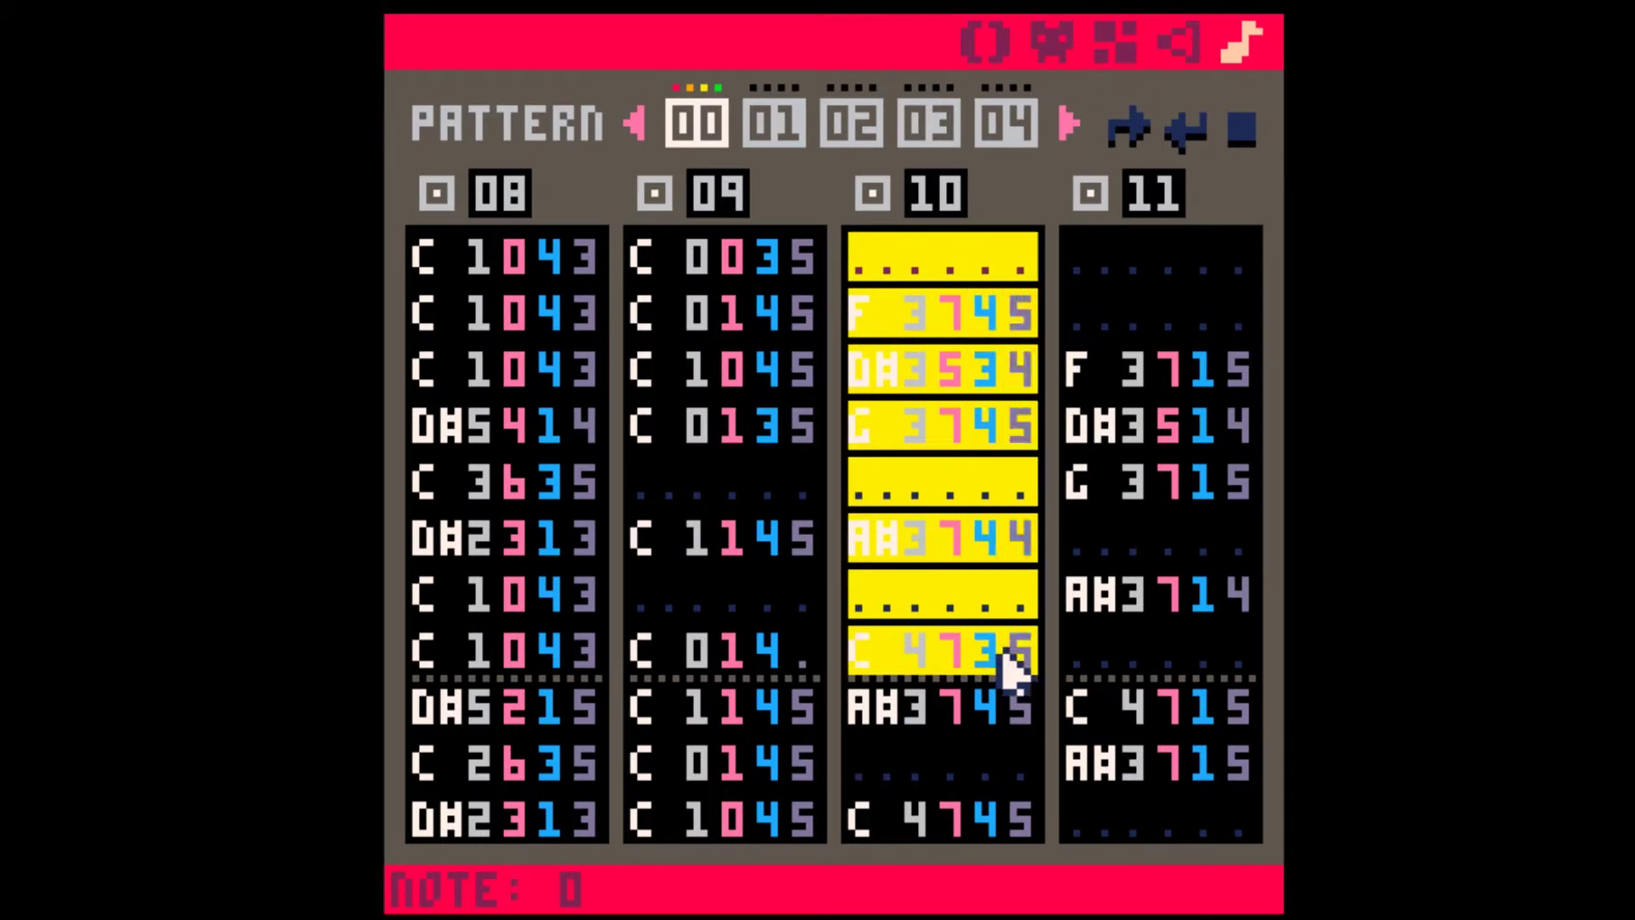
left_click(1018, 669)
scroll(876, 427, "down", 2)
scroll(876, 428, "up", 2)
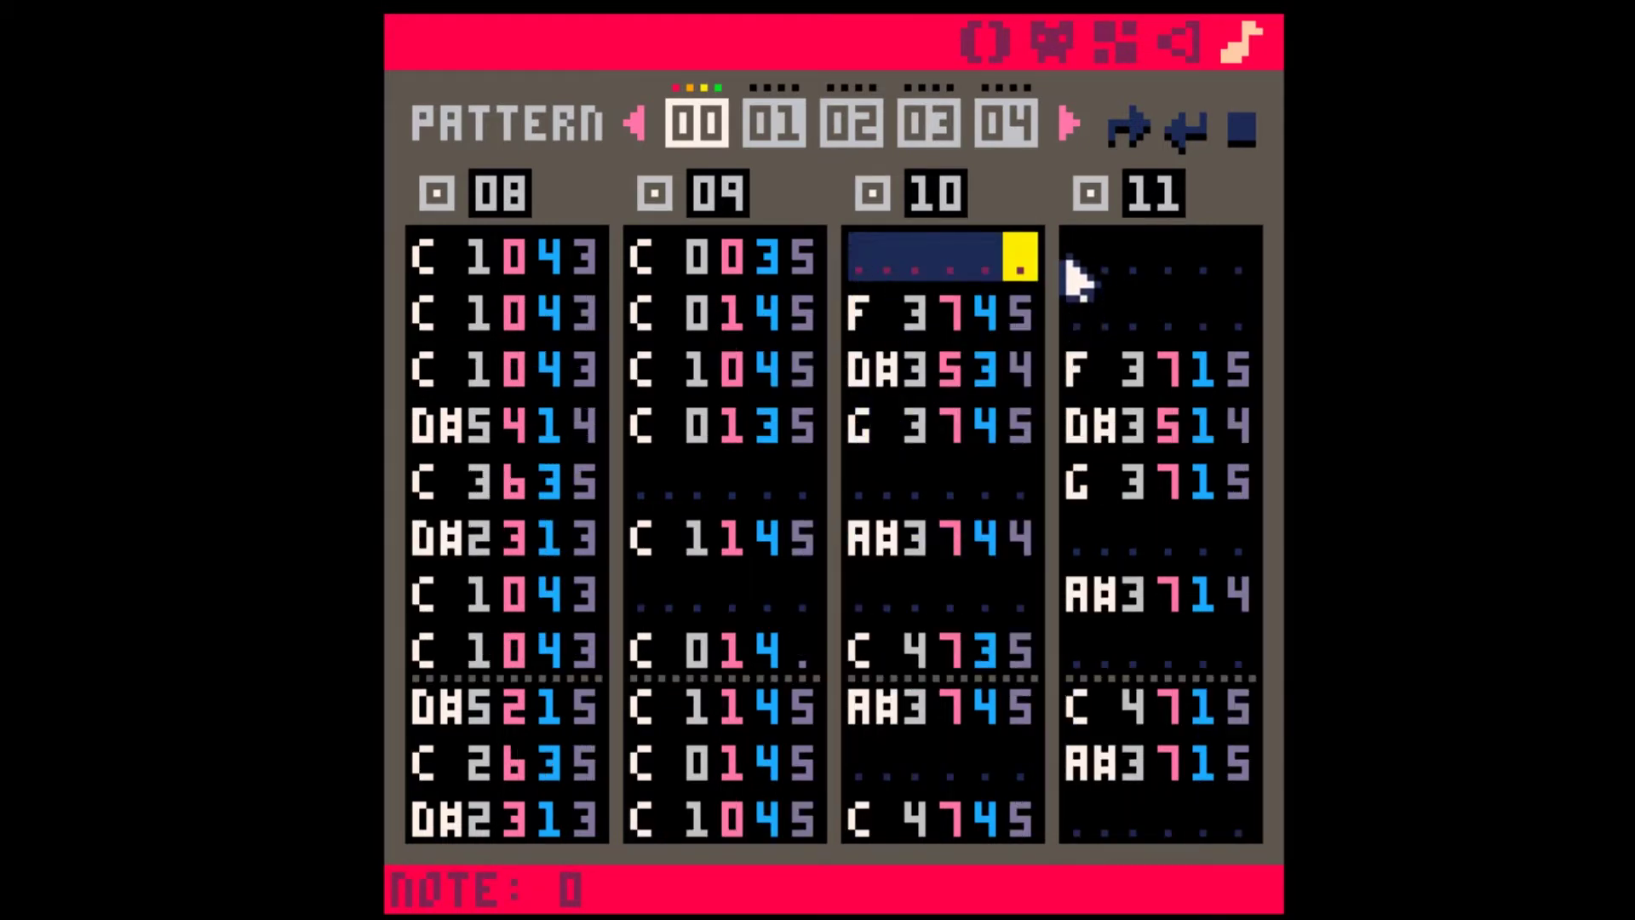
left_click_drag(1073, 266, 1201, 718)
left_click(1201, 719)
scroll(1121, 401, "down", 3)
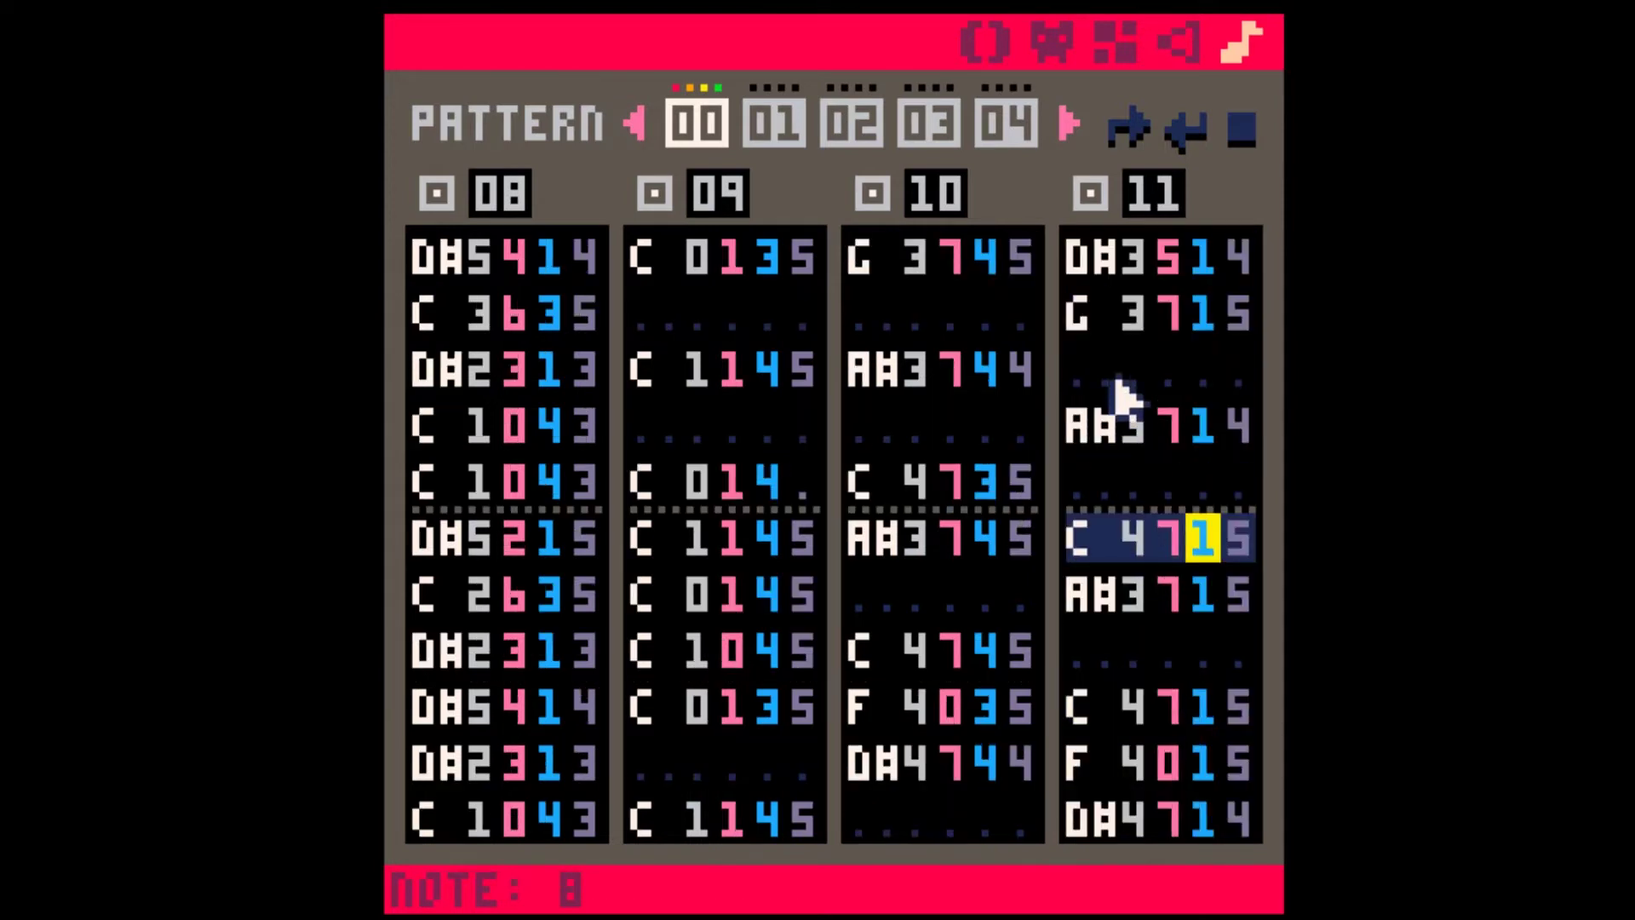
scroll(1098, 315, "up", 3)
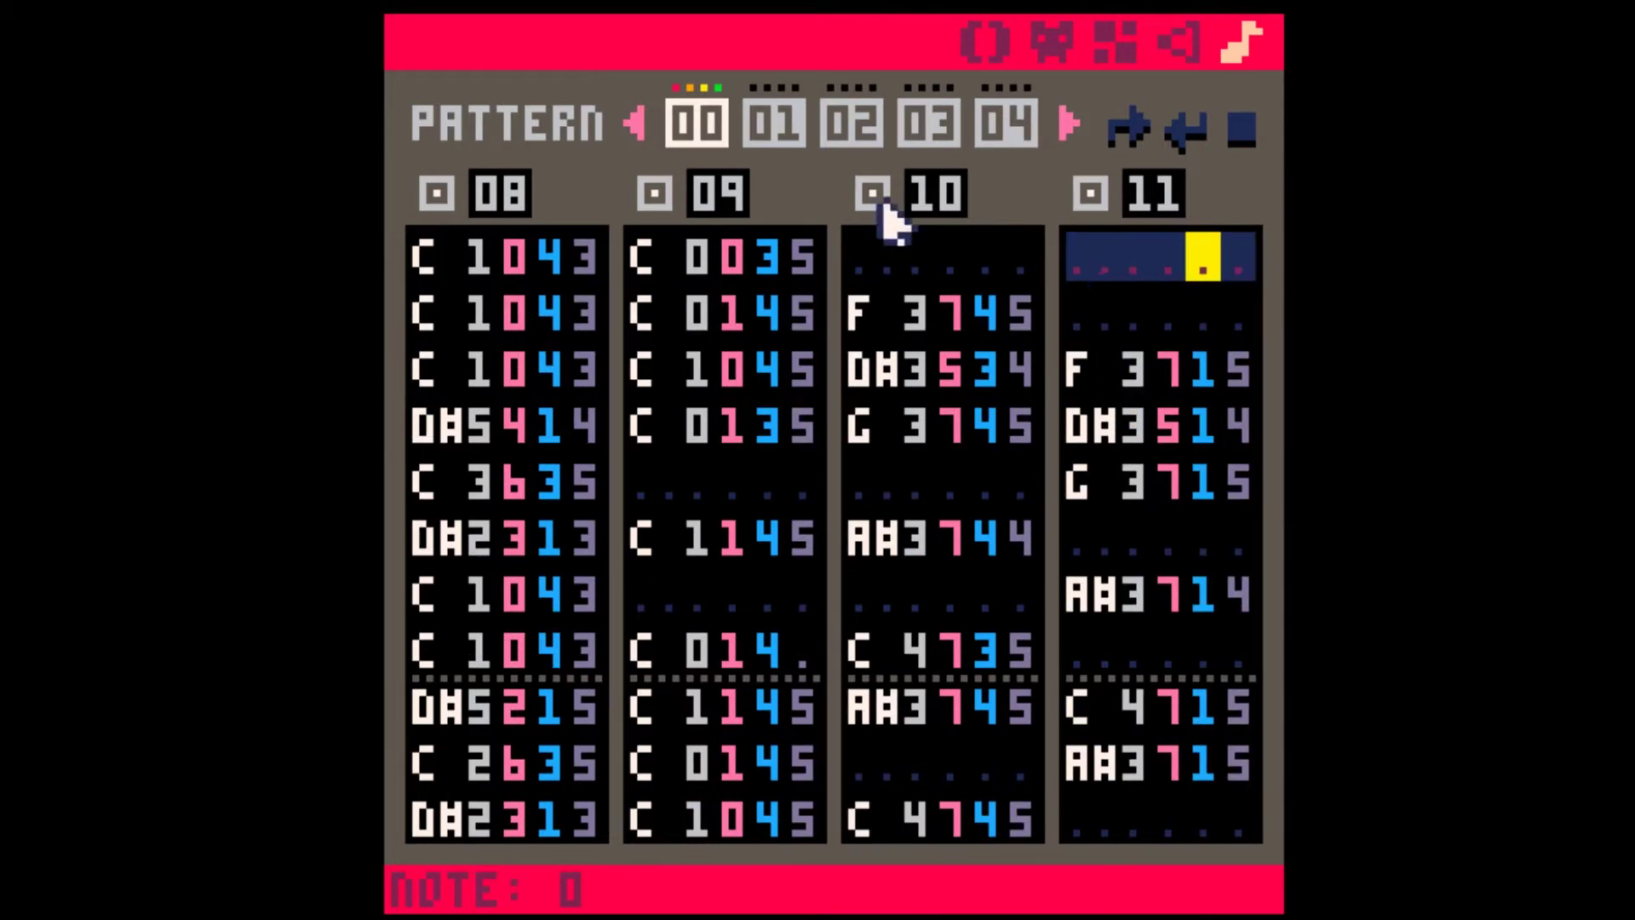
- Play pattern 00, turn on its loop start and loop back flags, and stop the playback
key("space")
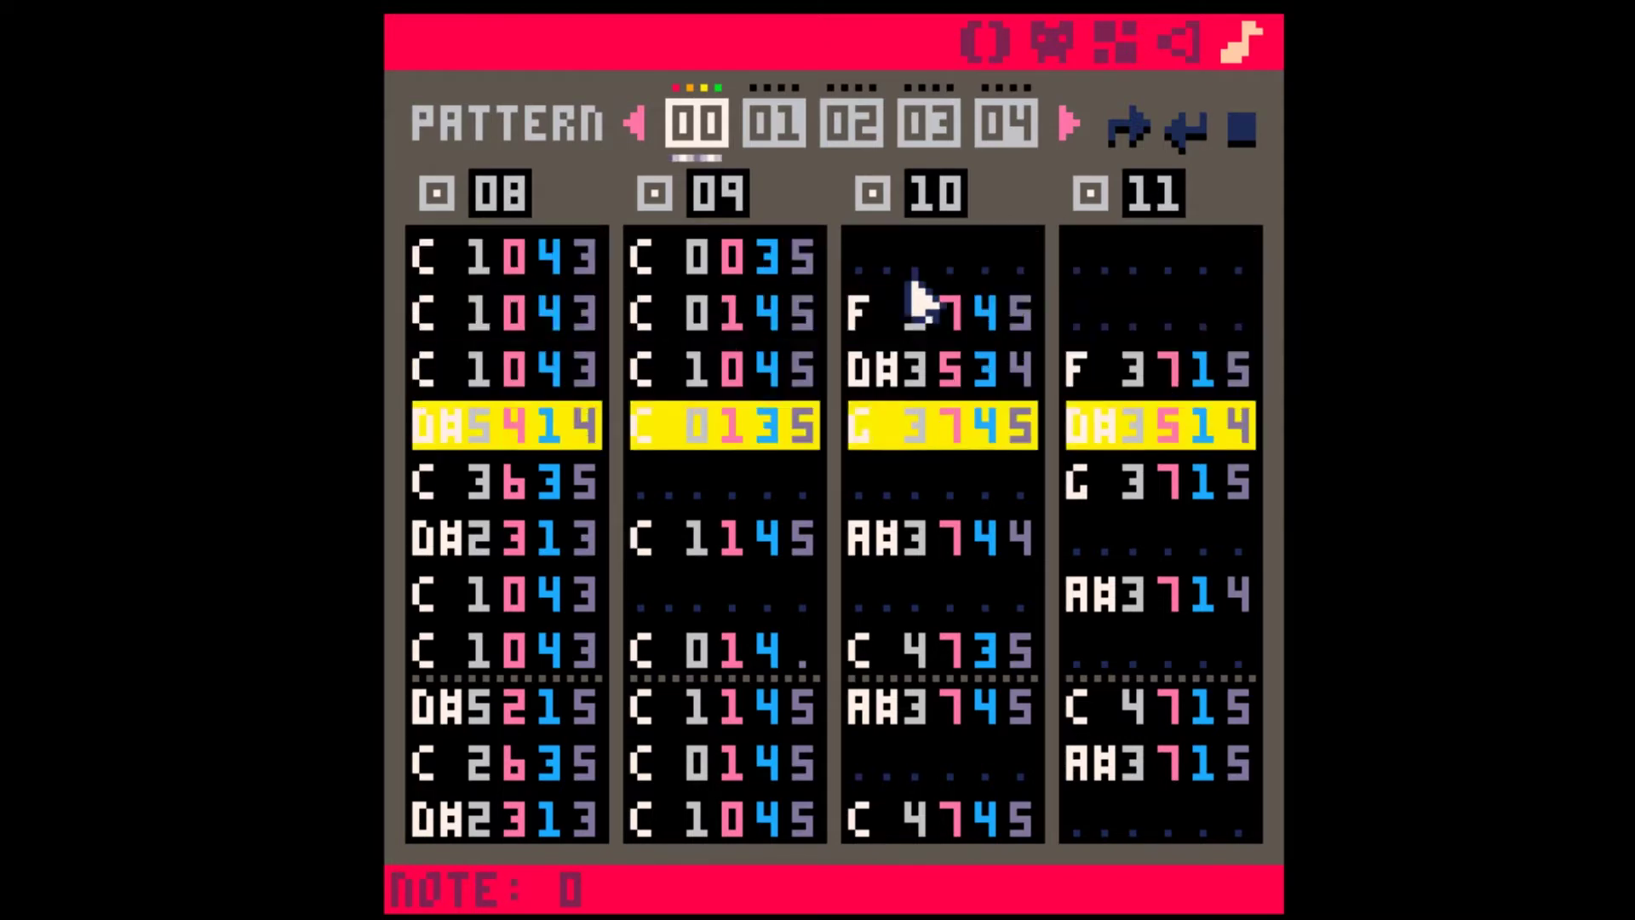
left_click(1137, 128)
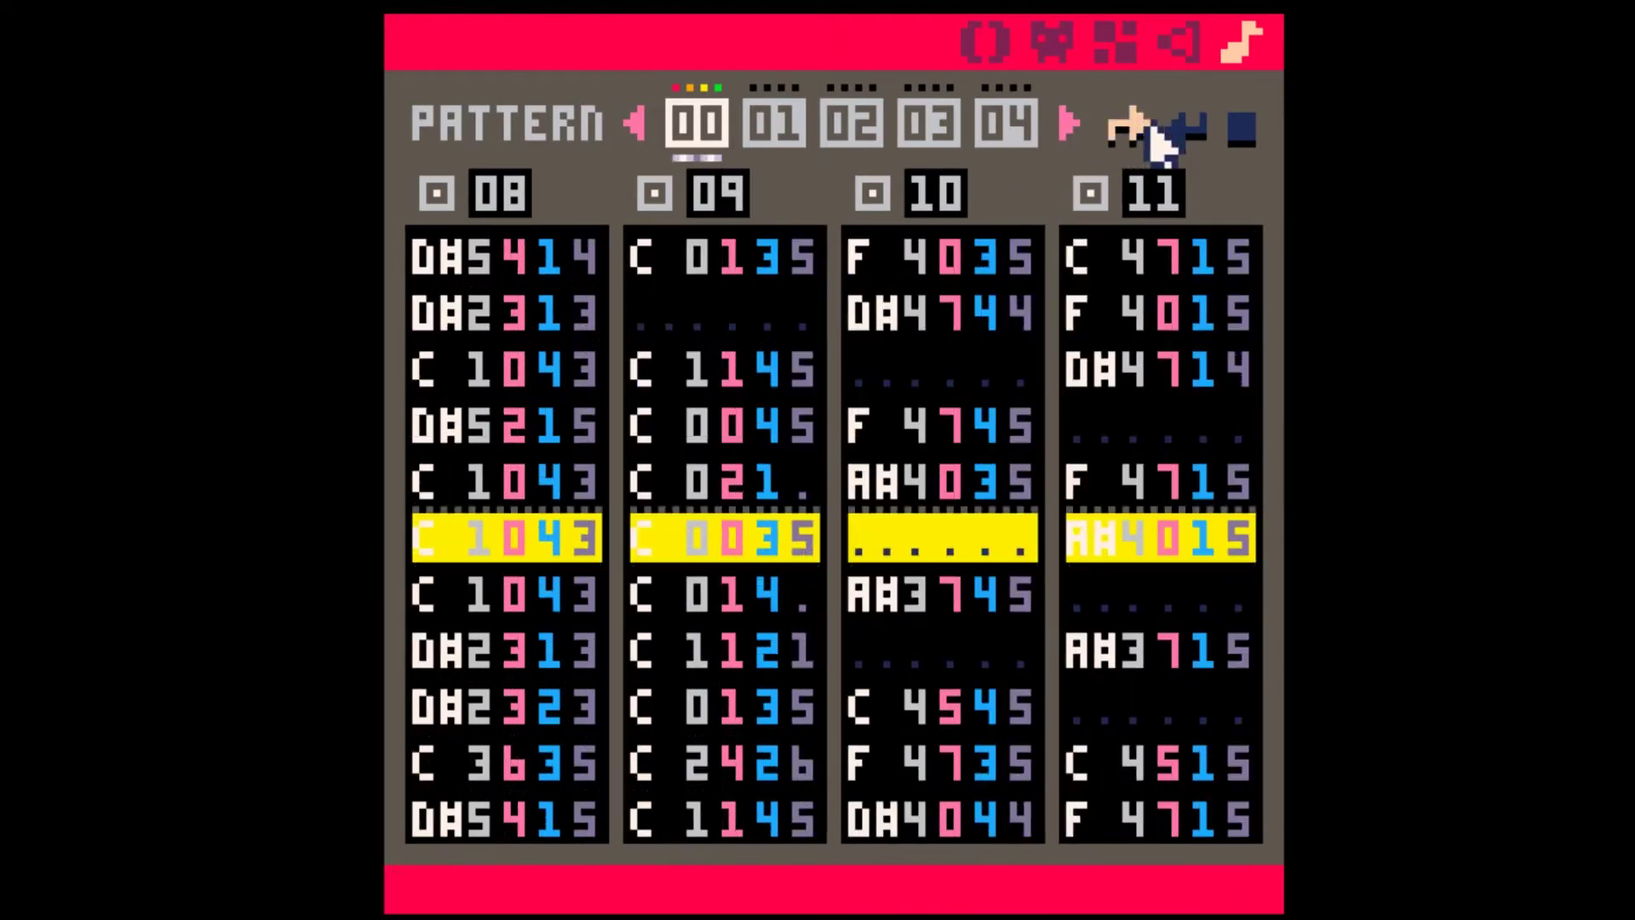
left_click(1160, 130)
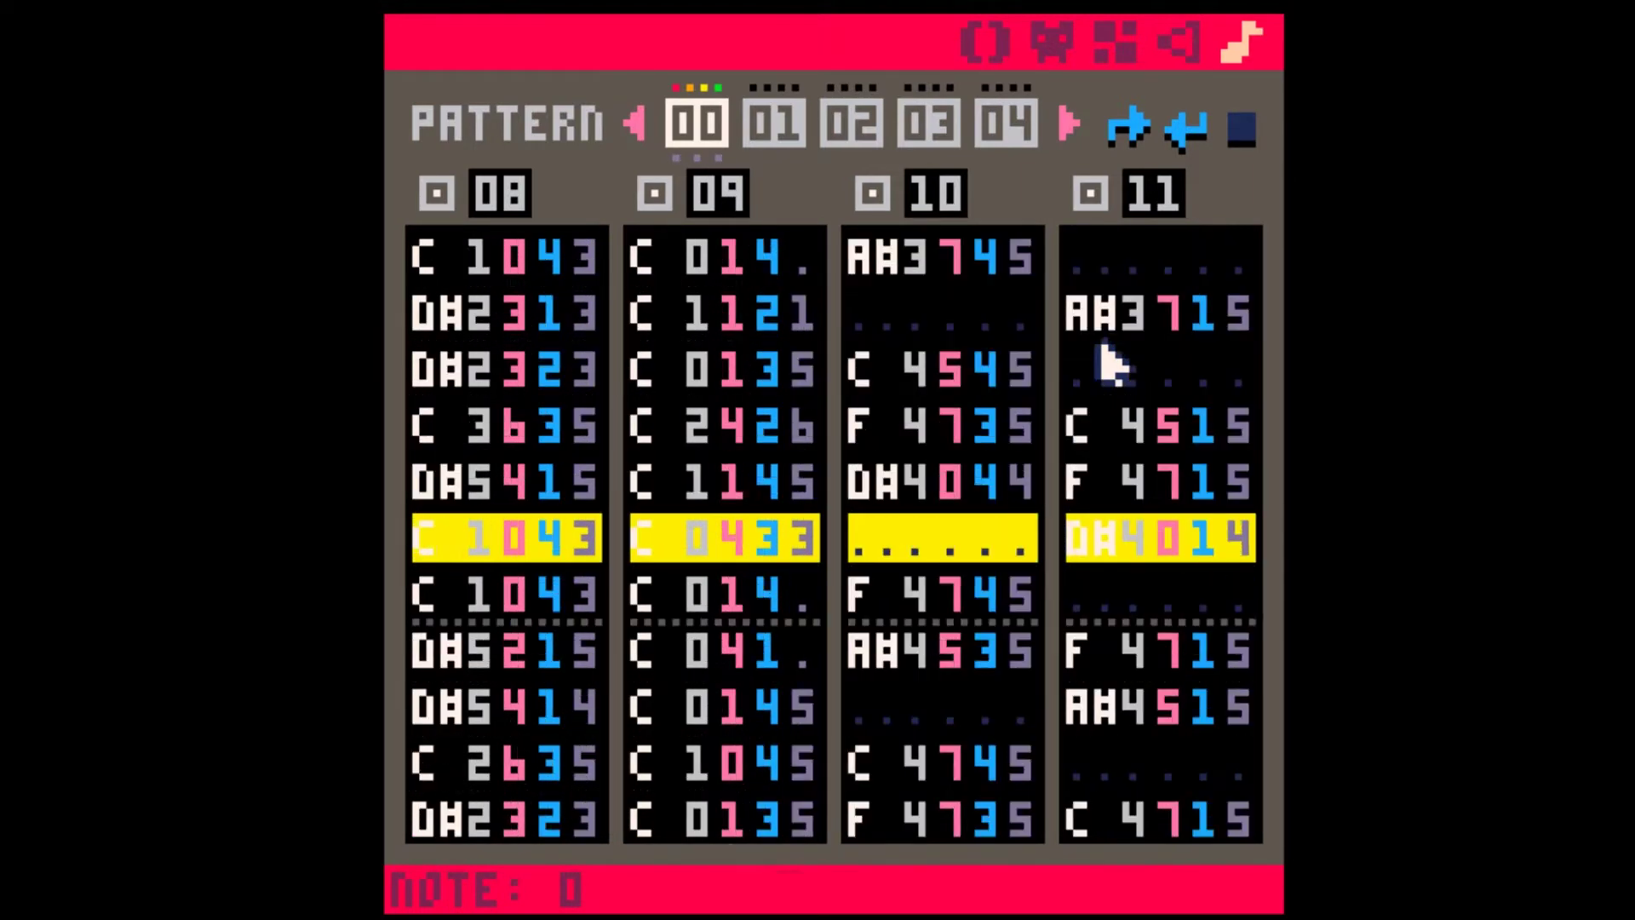
key("space")
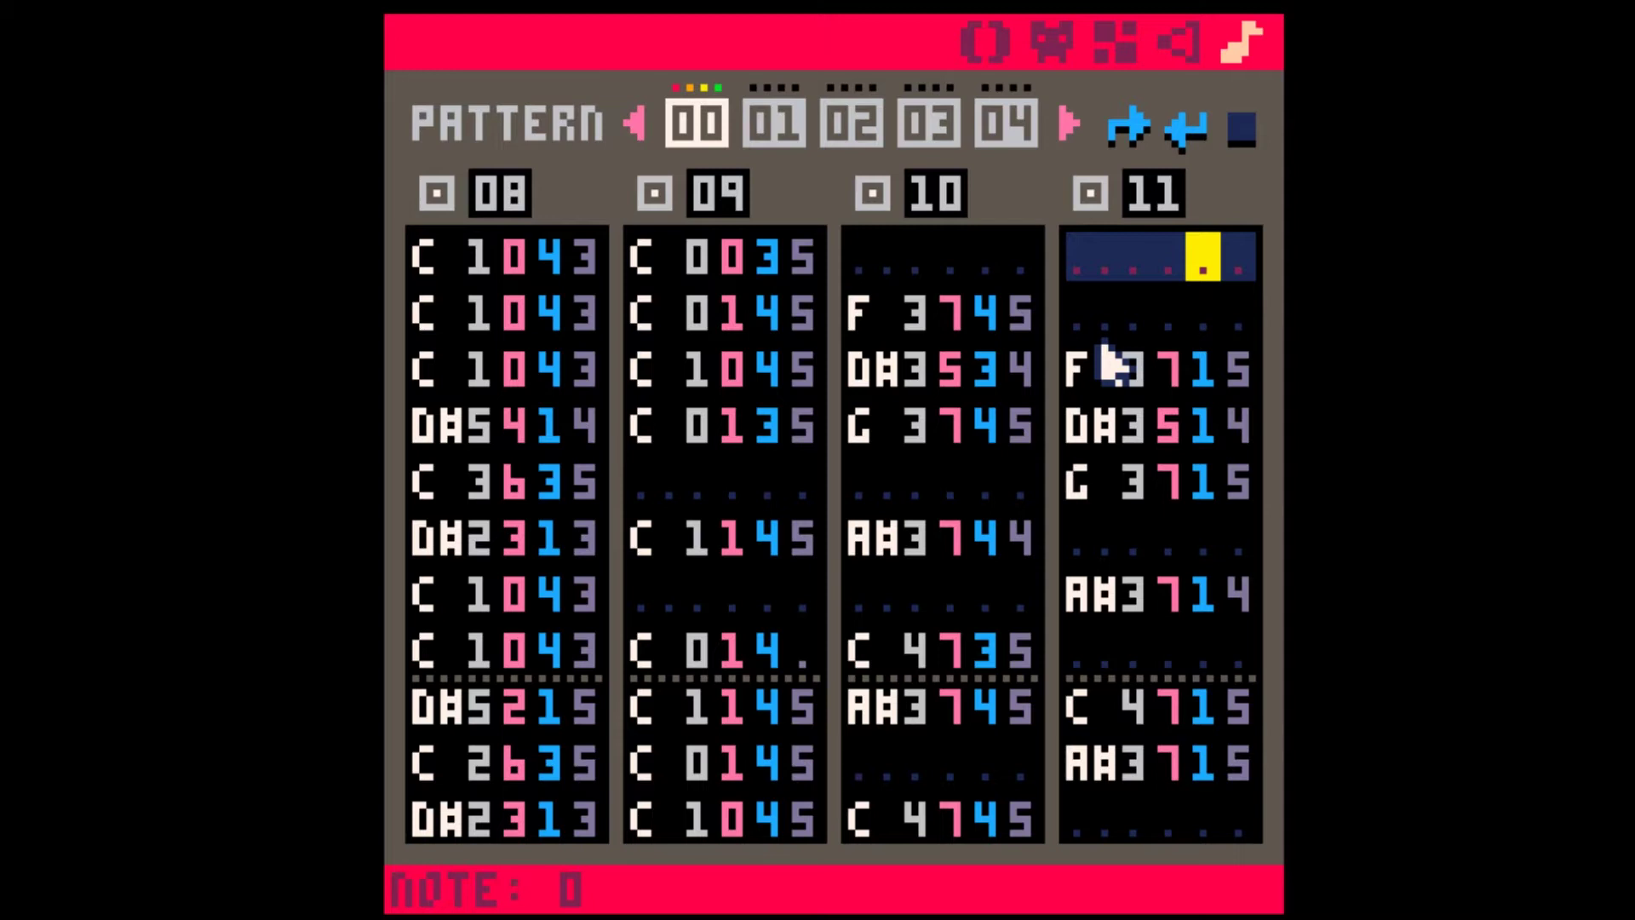
- Review the opening rows of SFX 08, 09 and 10 in pattern 00
left_click(486, 54)
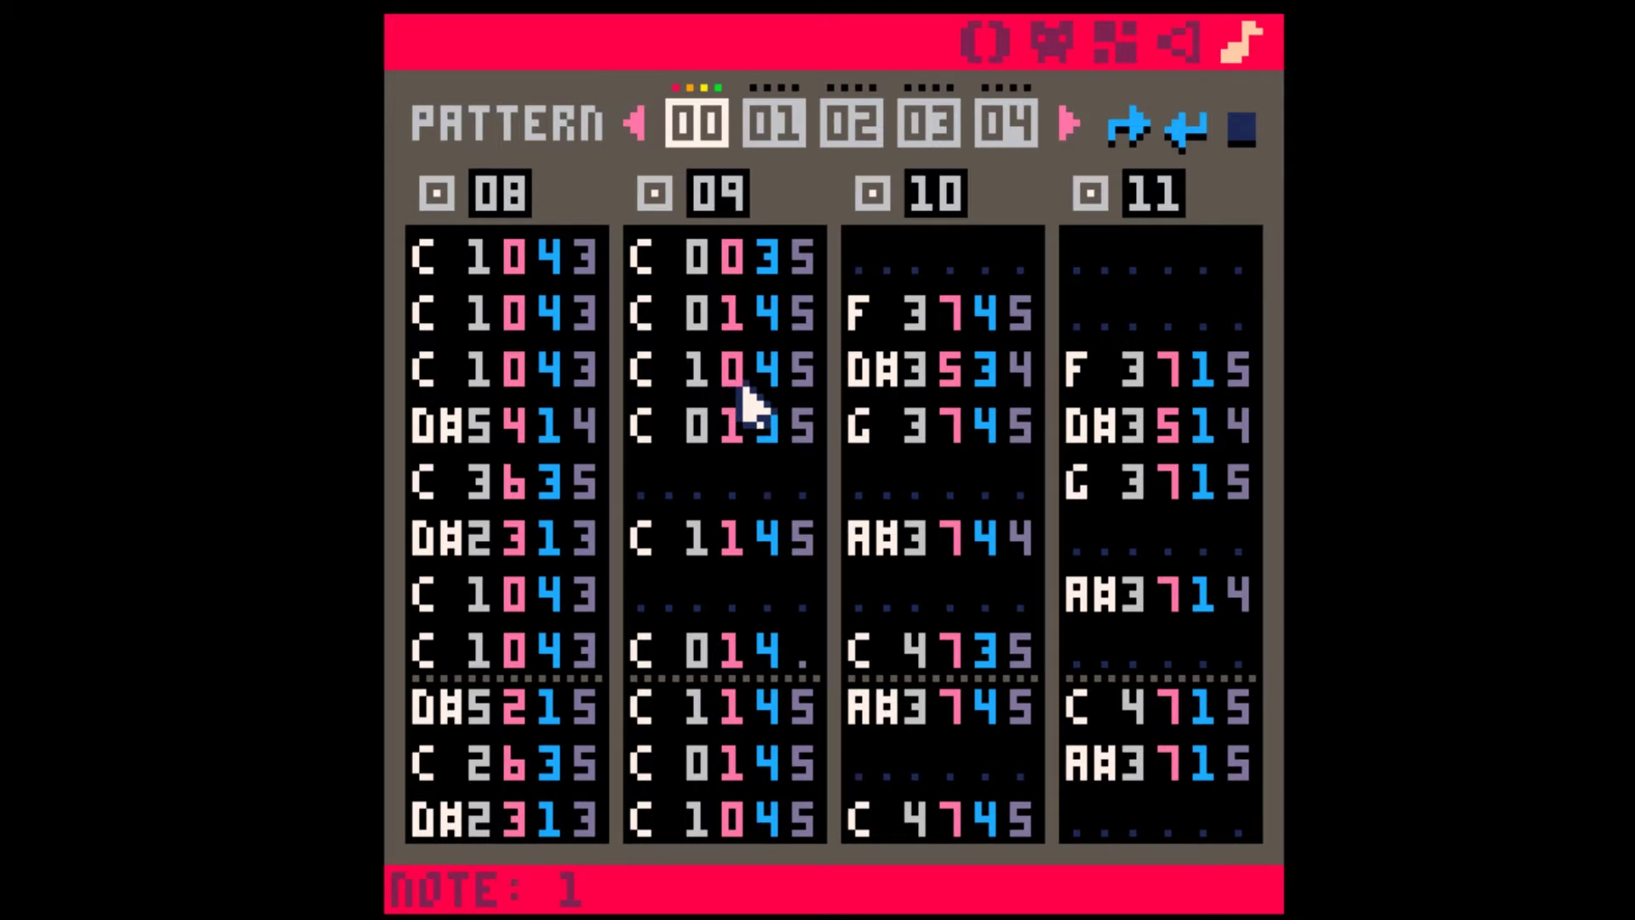
left_click(427, 255)
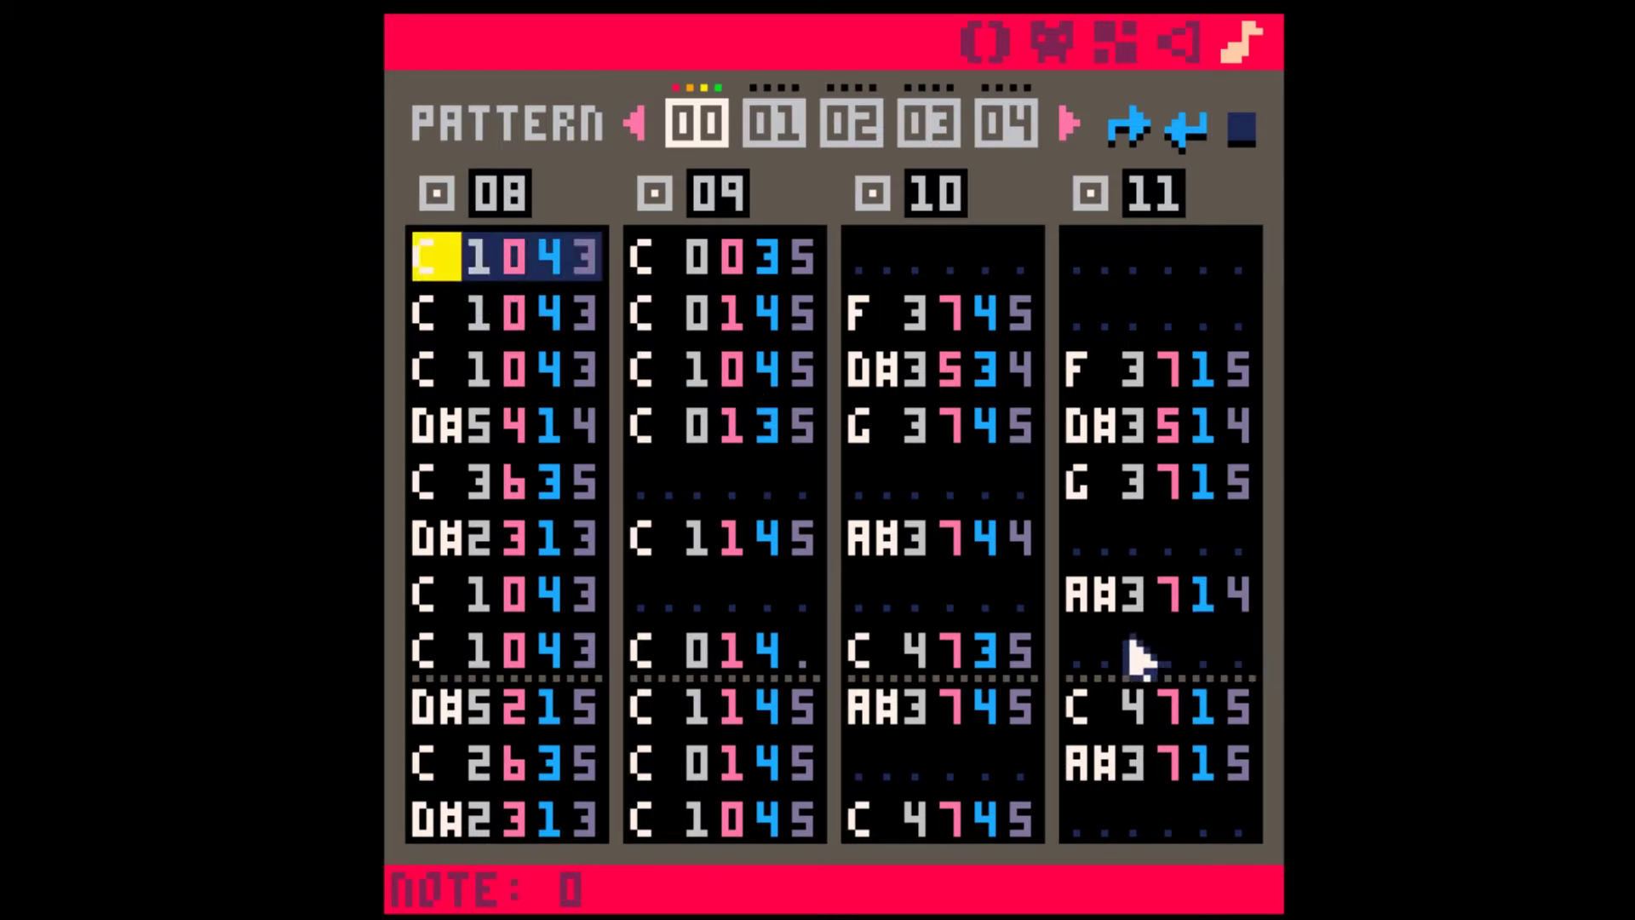
left_click_drag(660, 257, 762, 473)
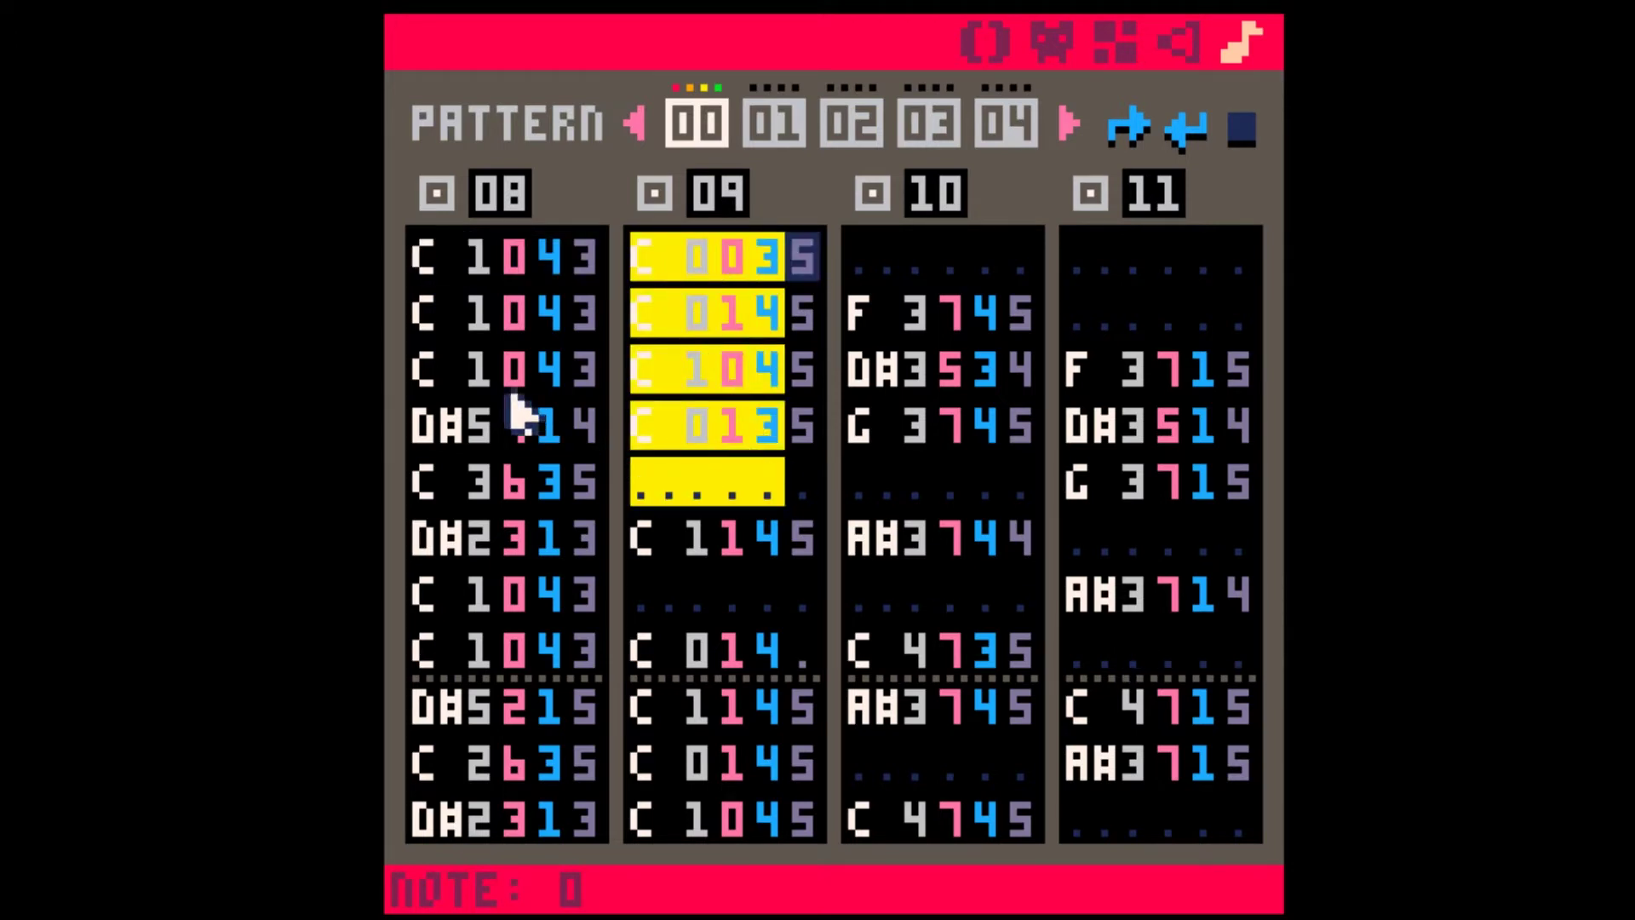
left_click_drag(451, 302, 511, 426)
left_click_drag(881, 273, 1014, 553)
left_click(911, 375)
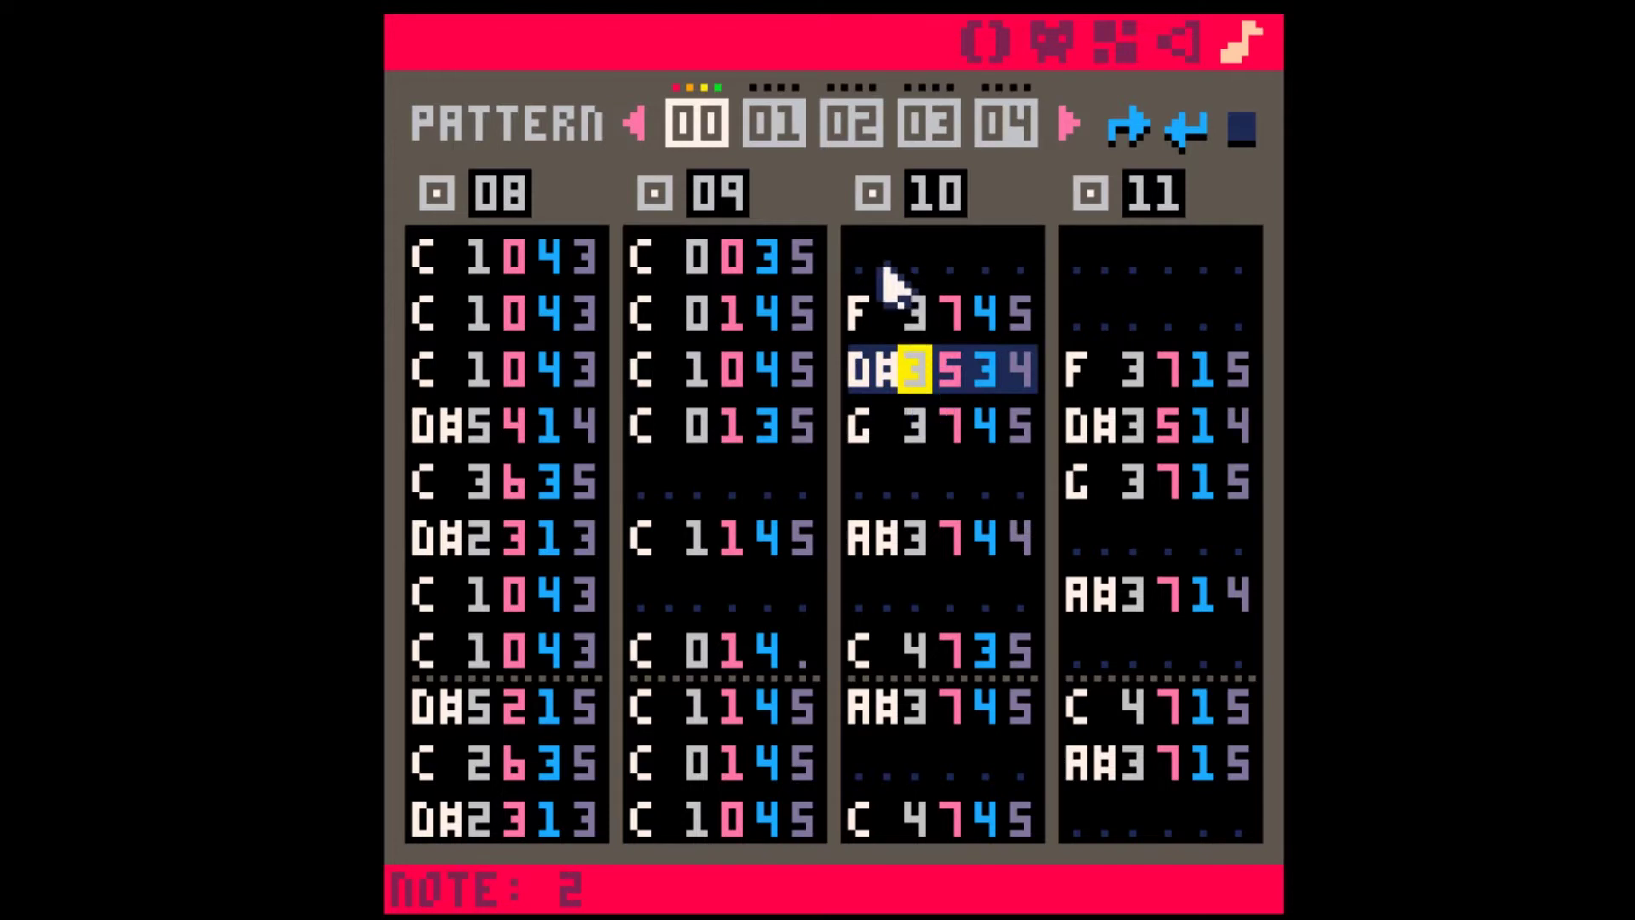
left_click_drag(884, 271, 1010, 647)
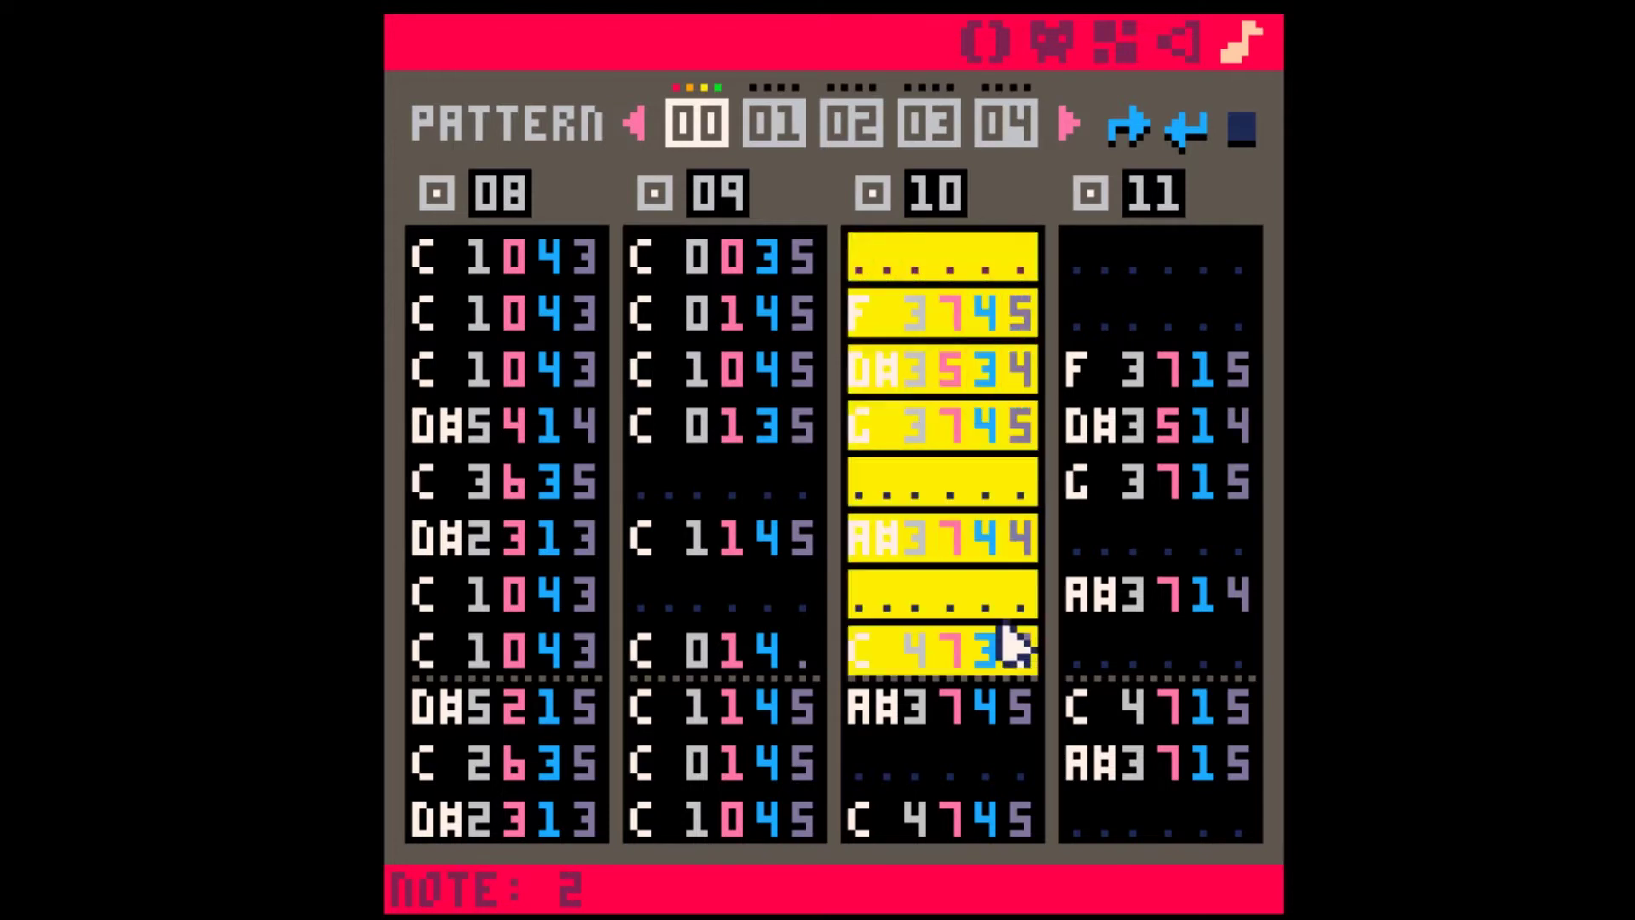
left_click(988, 481)
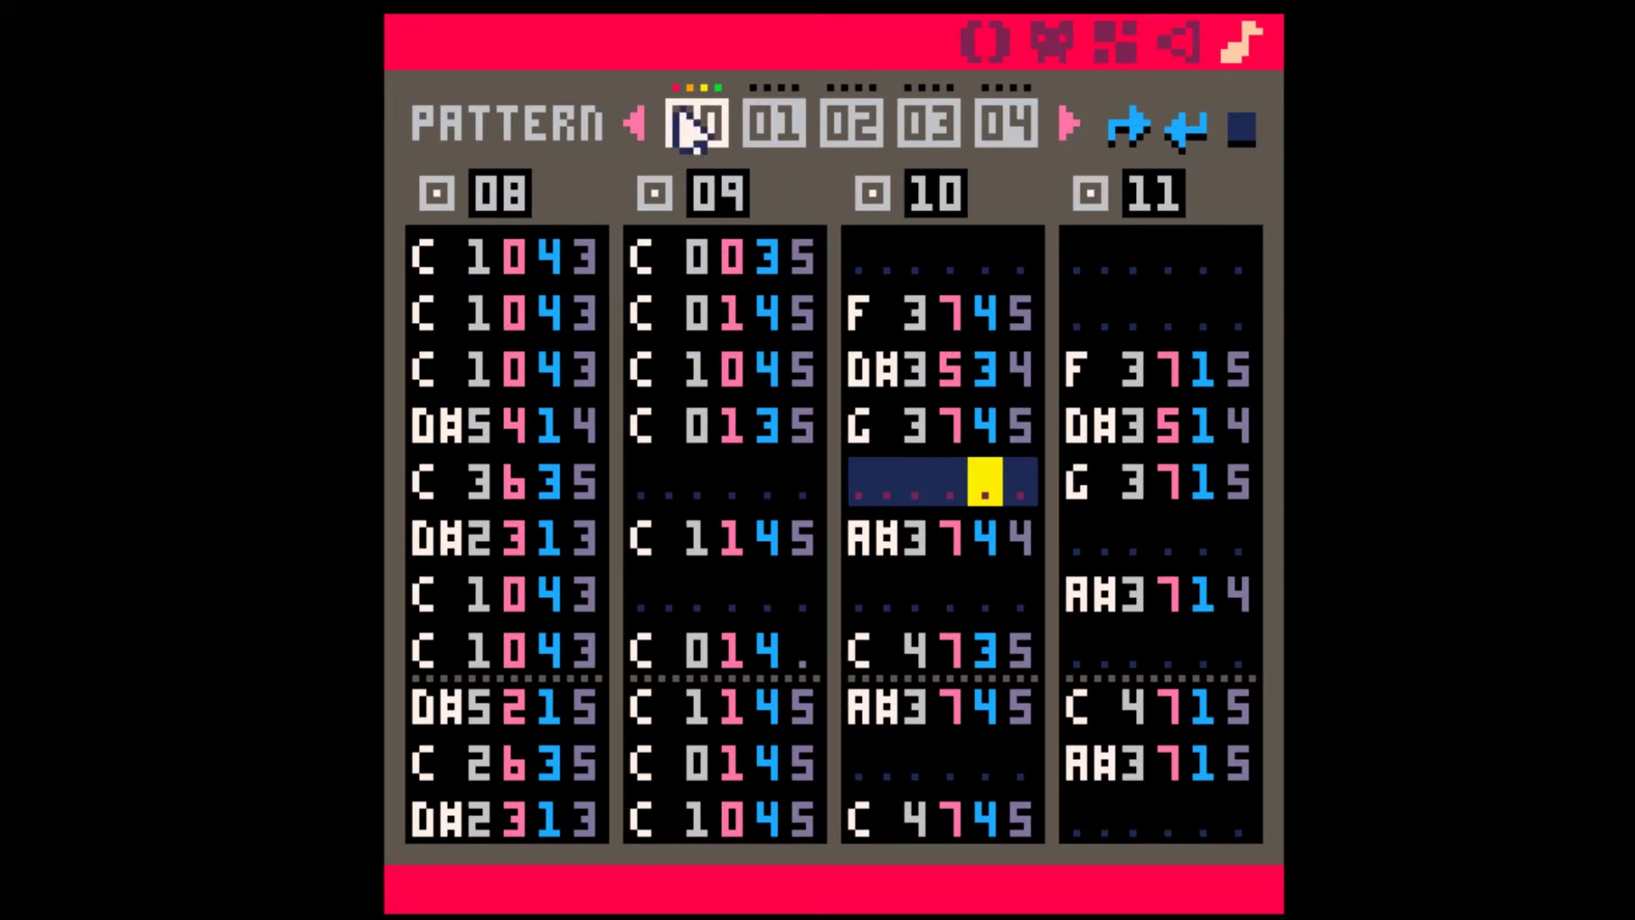
- Copy pattern 00 and paste it into pattern slot 08
key("ctrl+c")
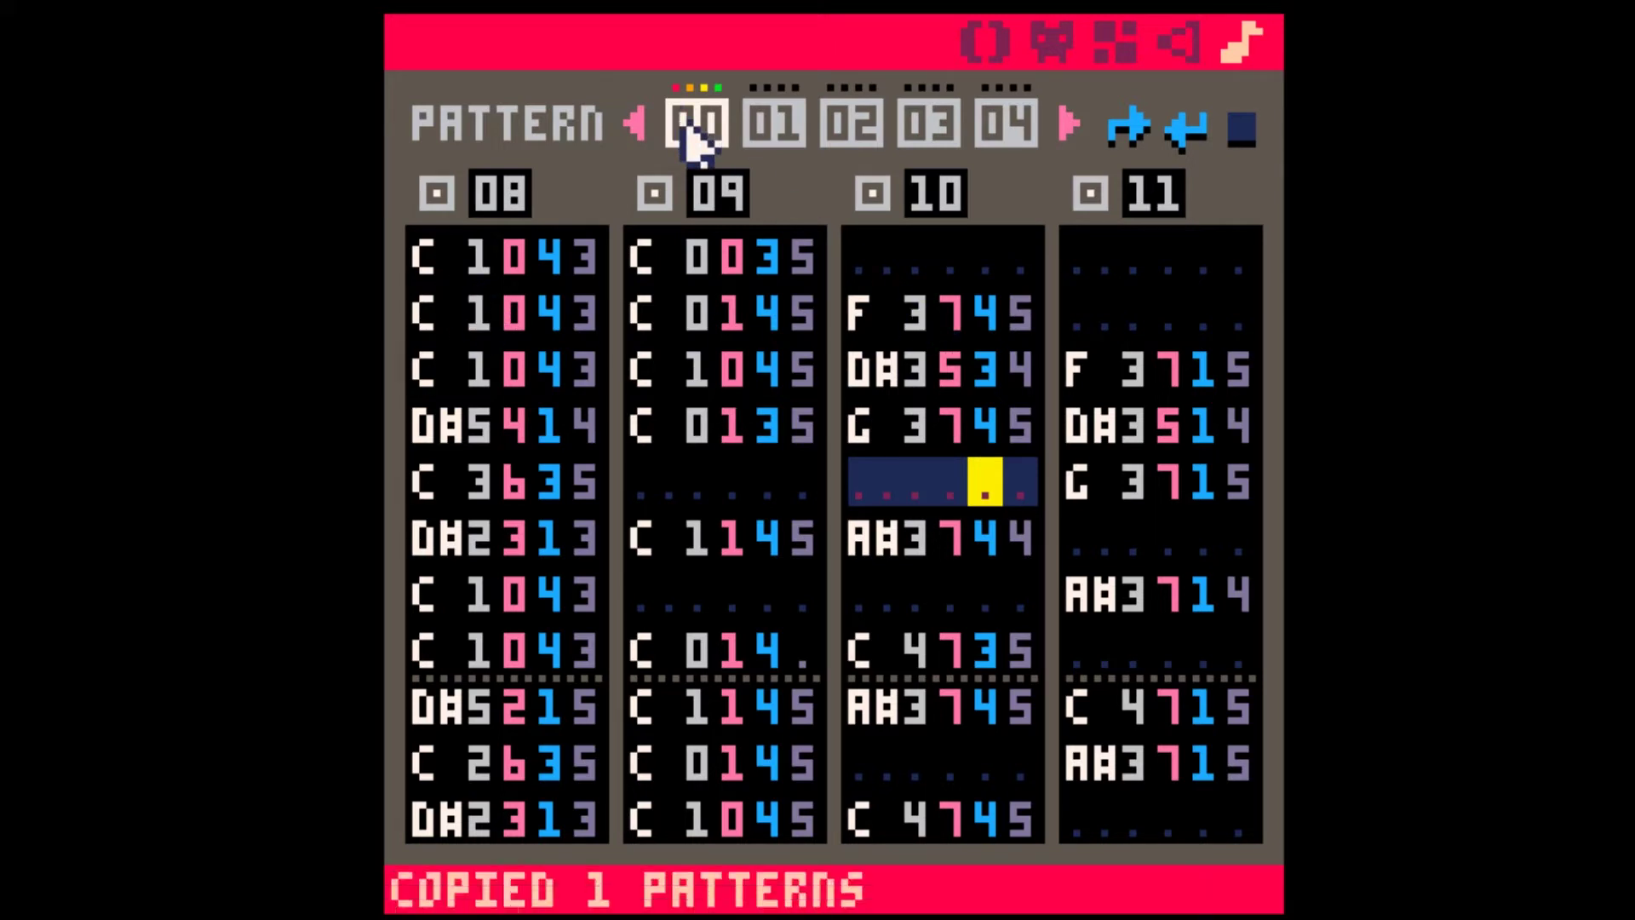
left_click(1070, 124)
left_click(1075, 120)
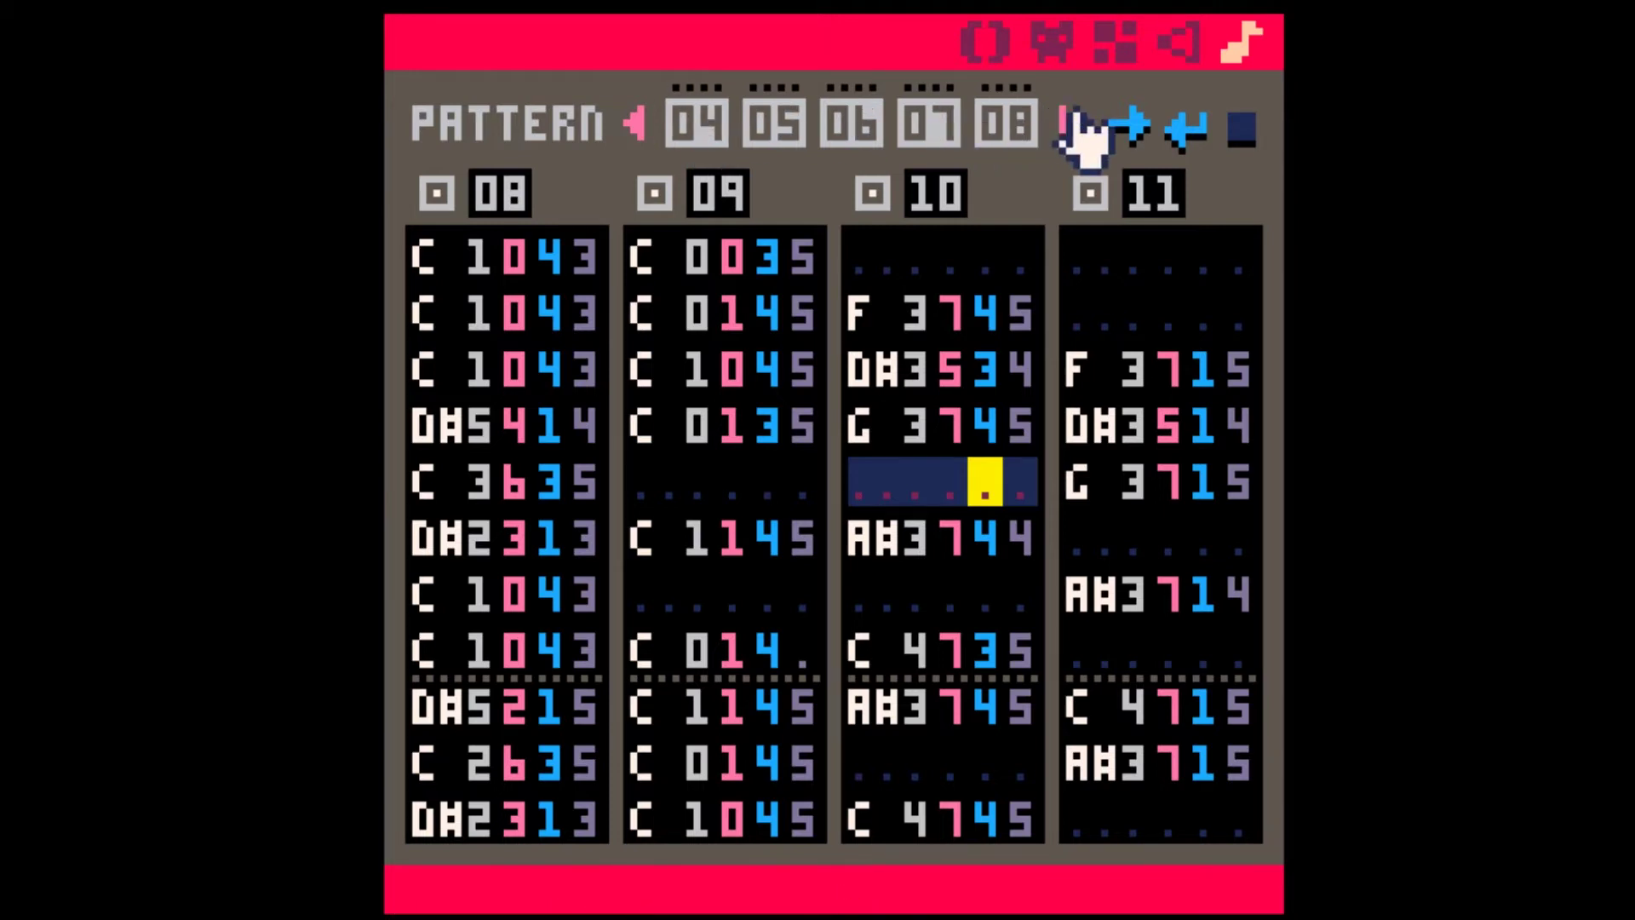
left_click(1018, 129)
key("ctrl+v")
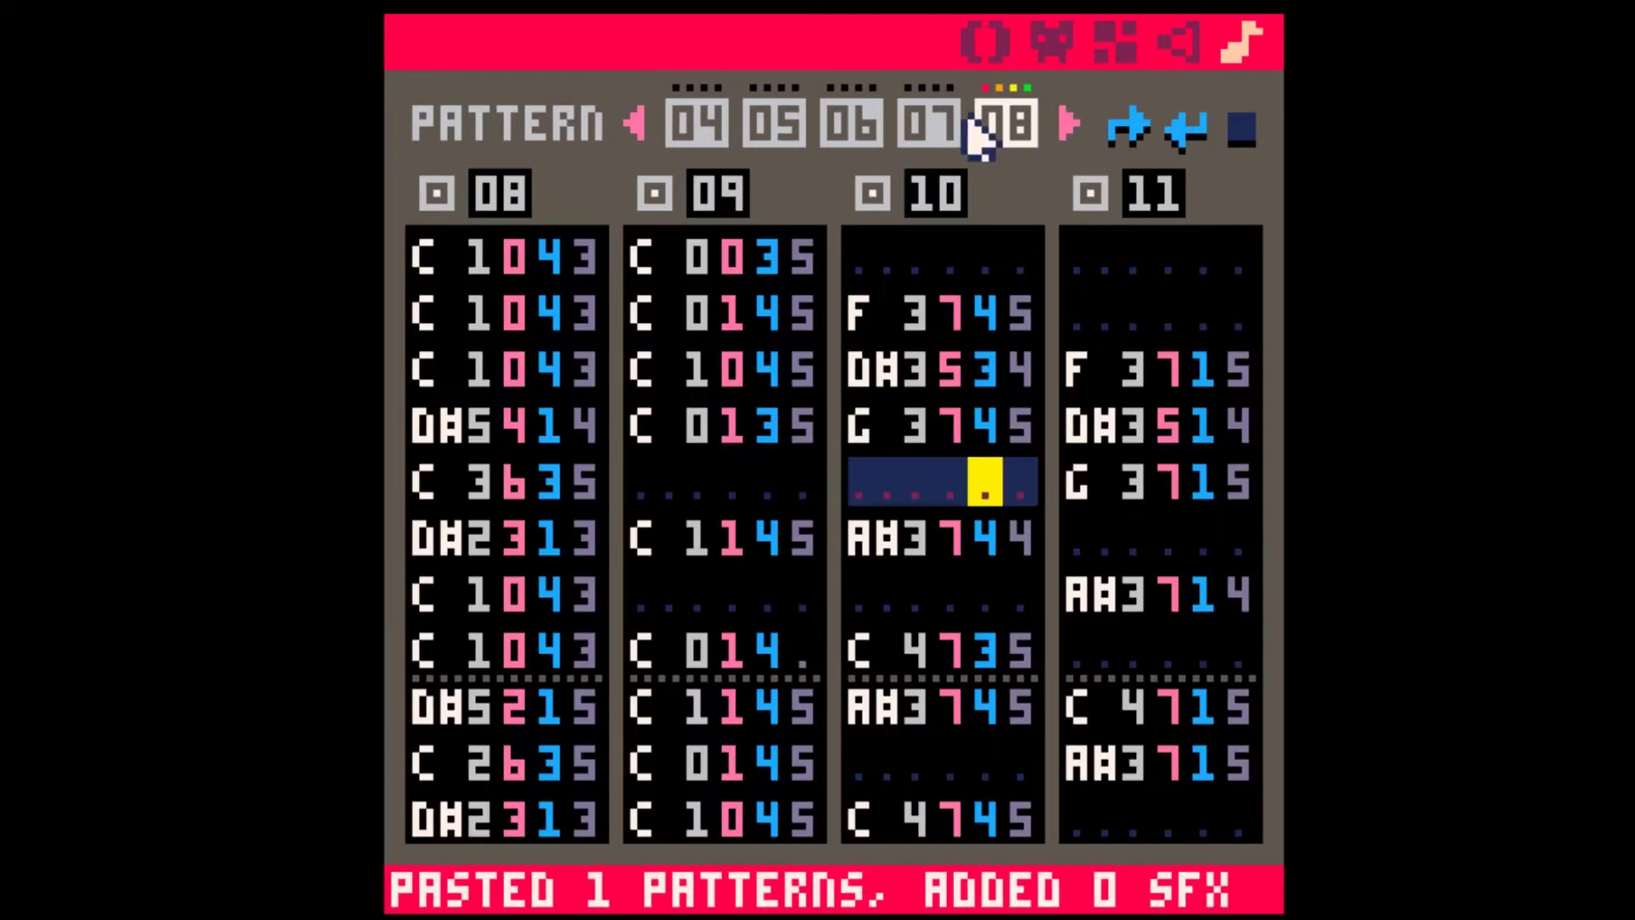
- Reduce pattern 00 to SFX 10 on the first channel, disable the other three channels, and play it back
left_click(637, 125)
left_click(637, 125)
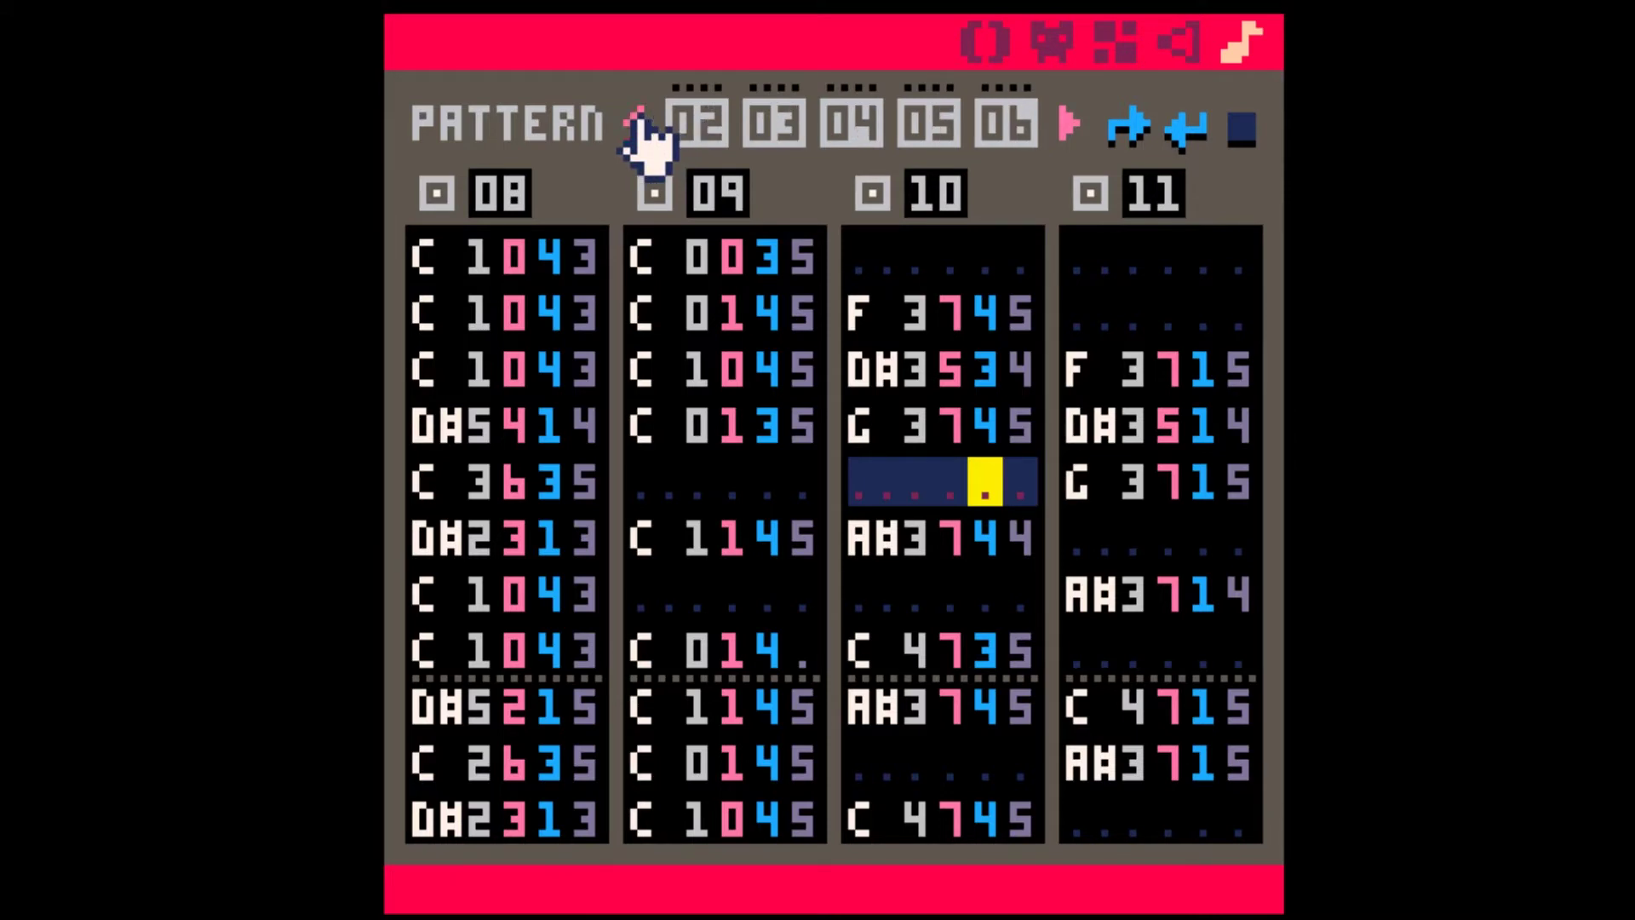
left_click(637, 125)
left_click(637, 124)
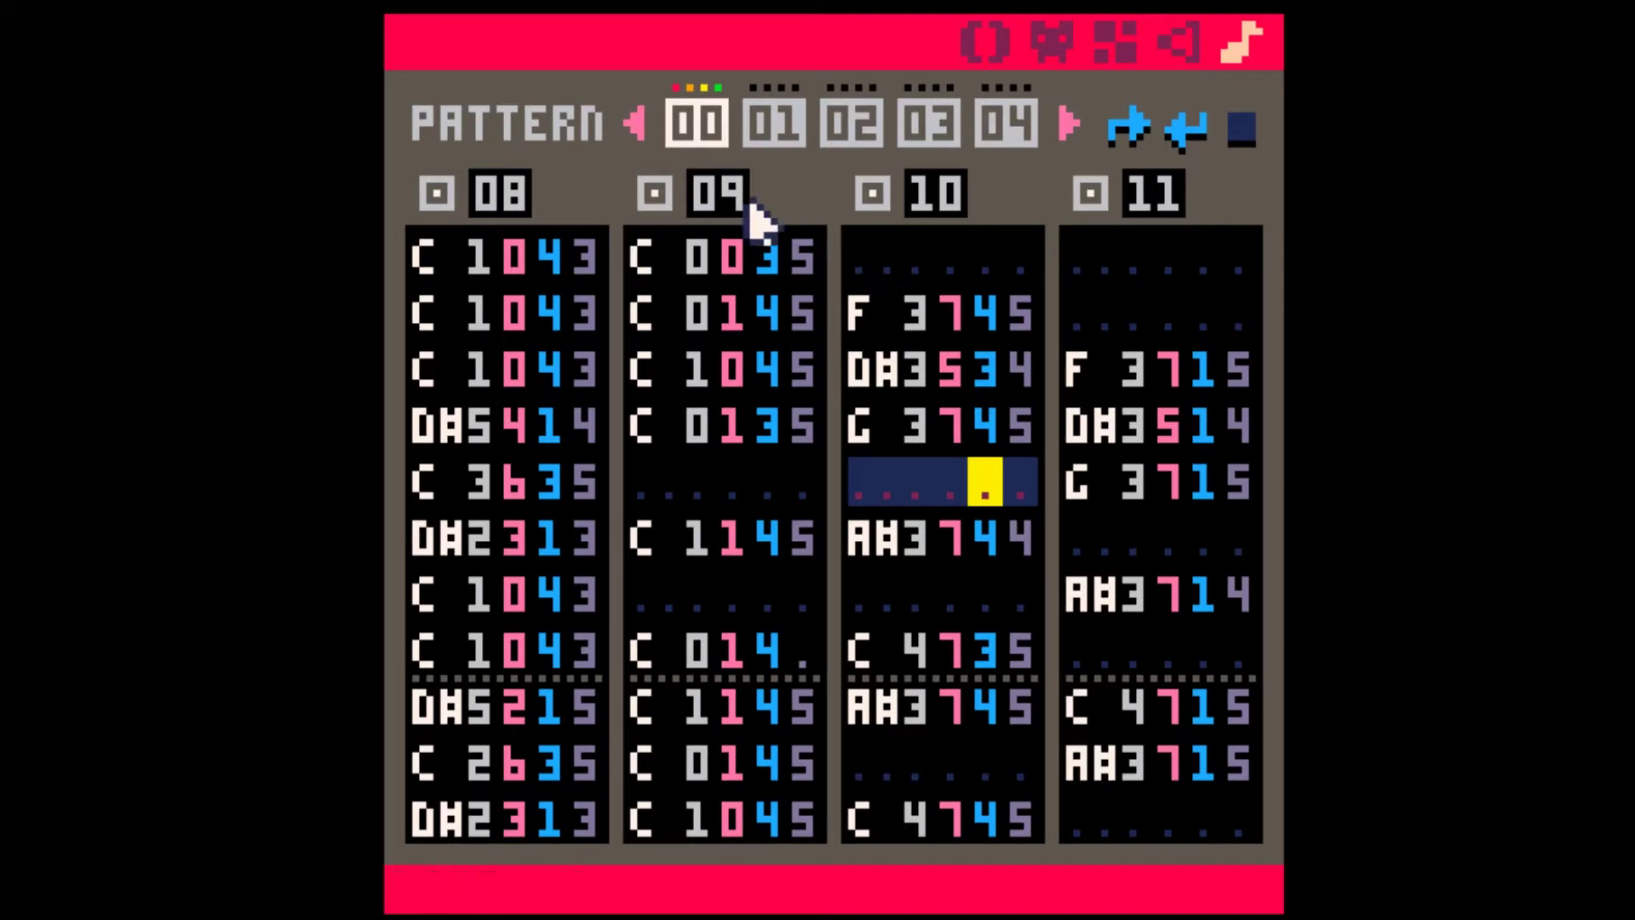
left_click(657, 198)
left_click_drag(468, 208, 817, 219)
left_click(872, 196)
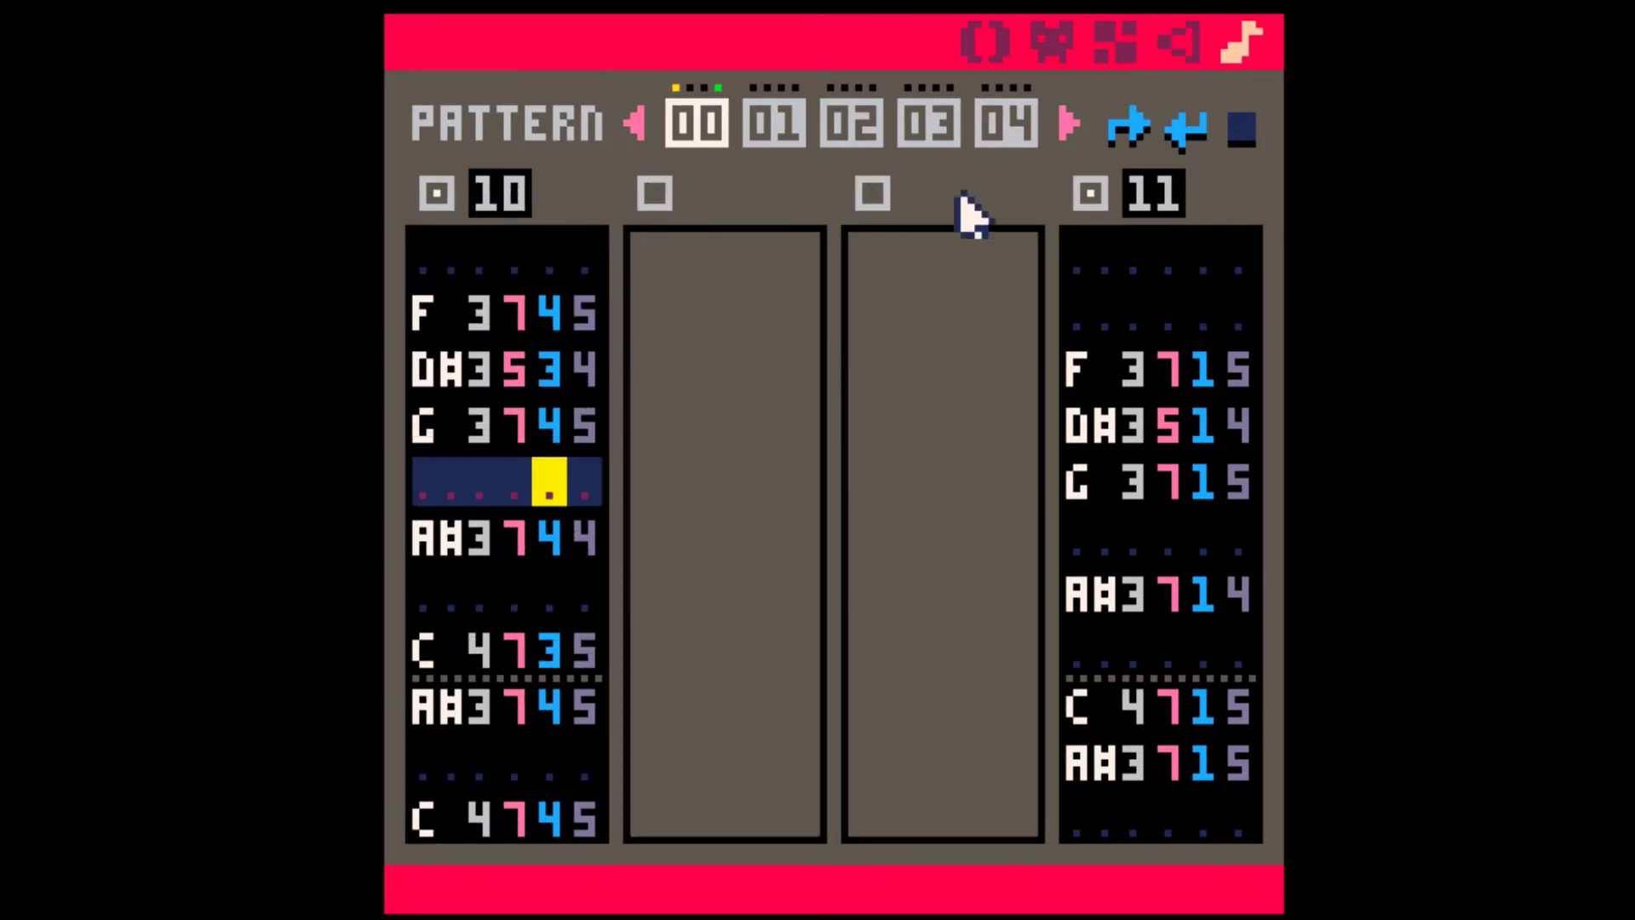
left_click(1091, 196)
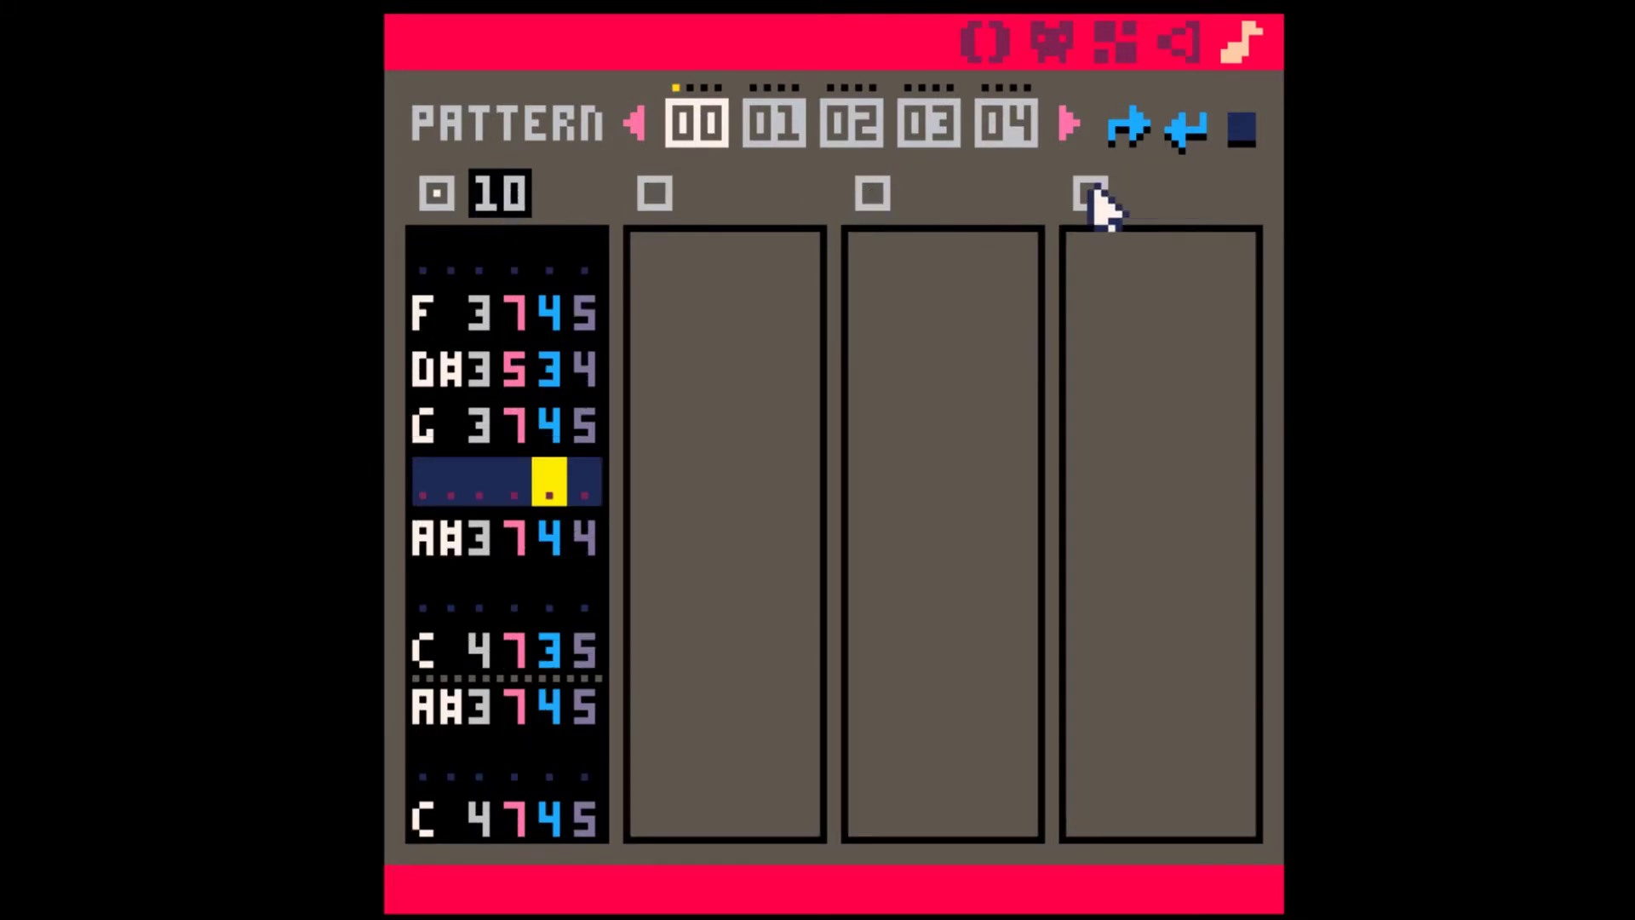
left_click(434, 268)
key("space")
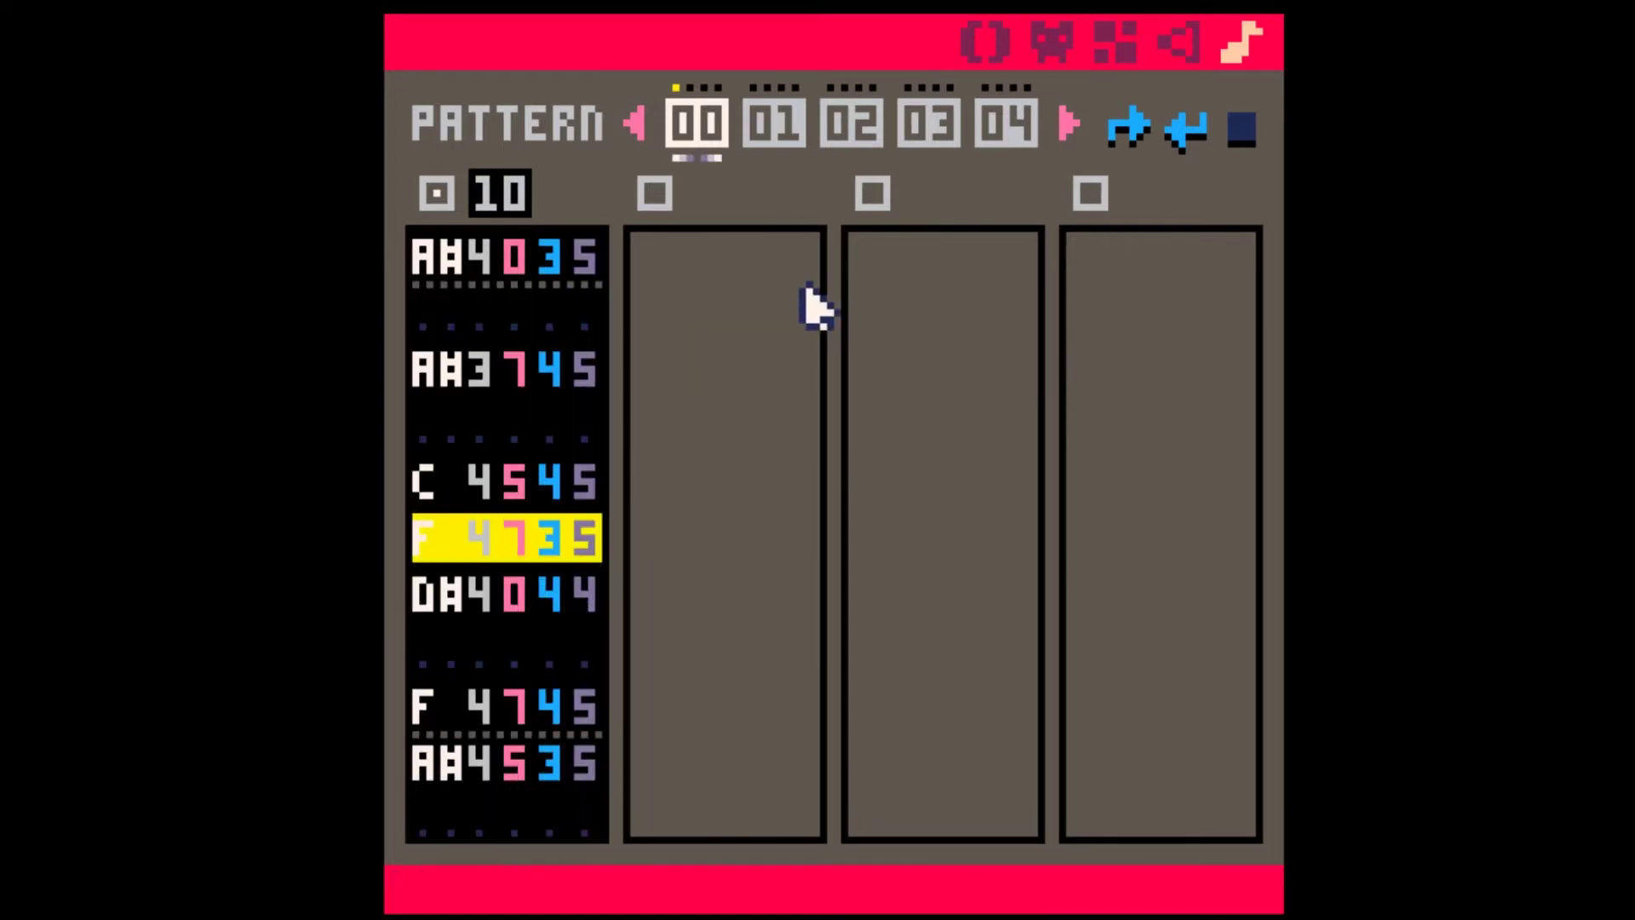
- Copy SFX 10 in the sound effect editor and paste it into the empty SFX 12
left_click(1178, 43)
left_click(423, 109)
left_click(546, 109)
key("ctrl+c")
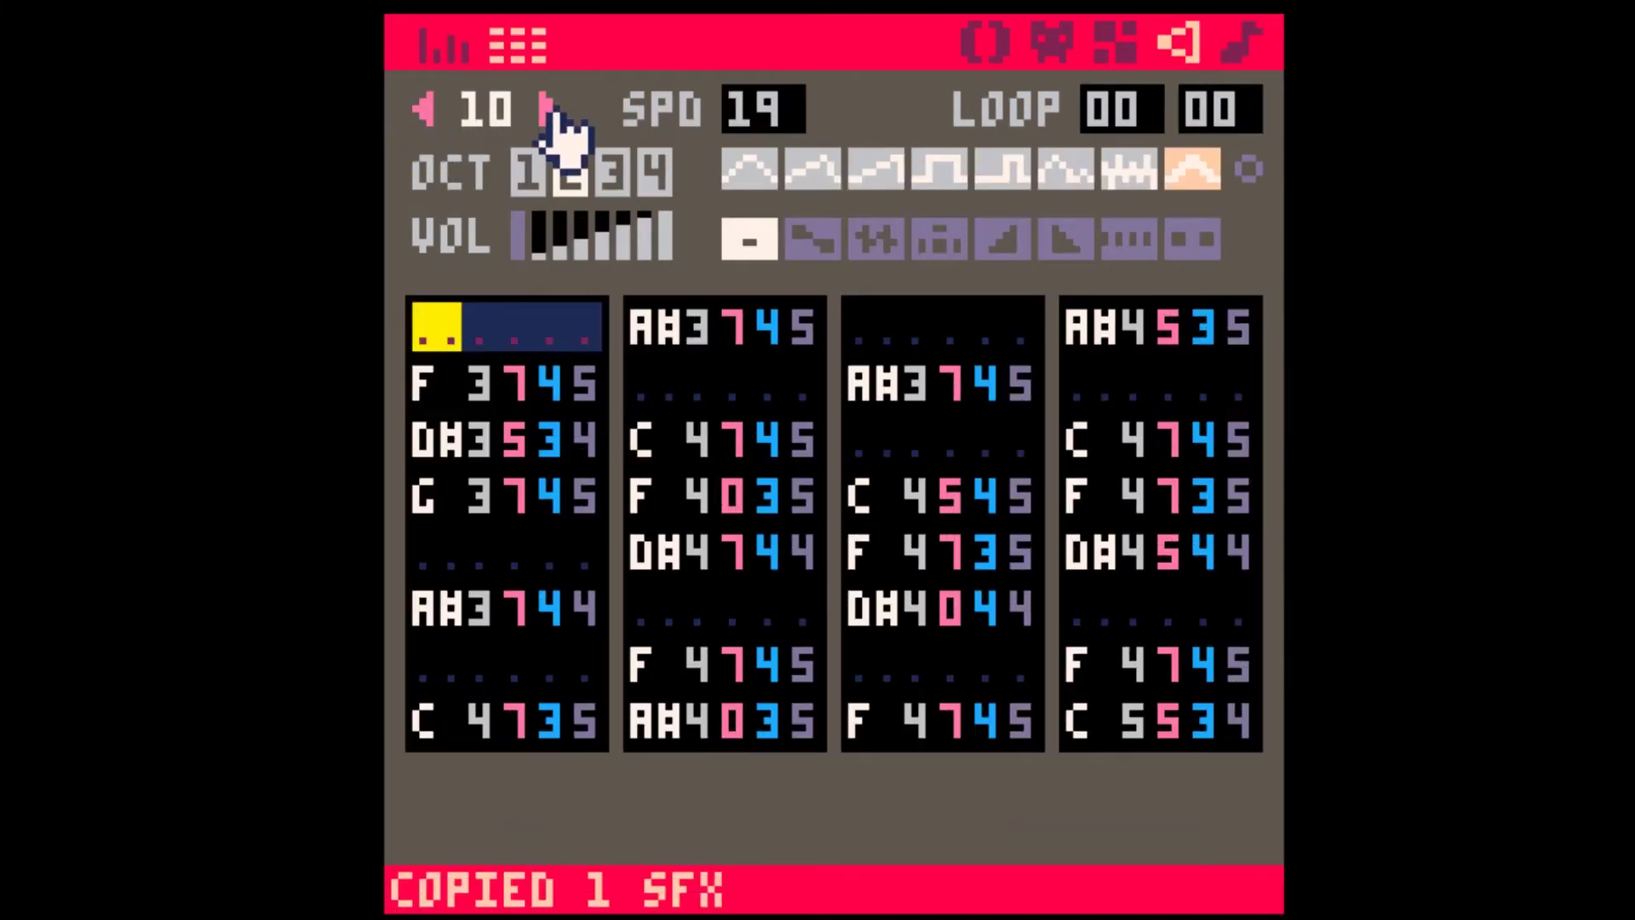
left_click(546, 109)
left_click(546, 109)
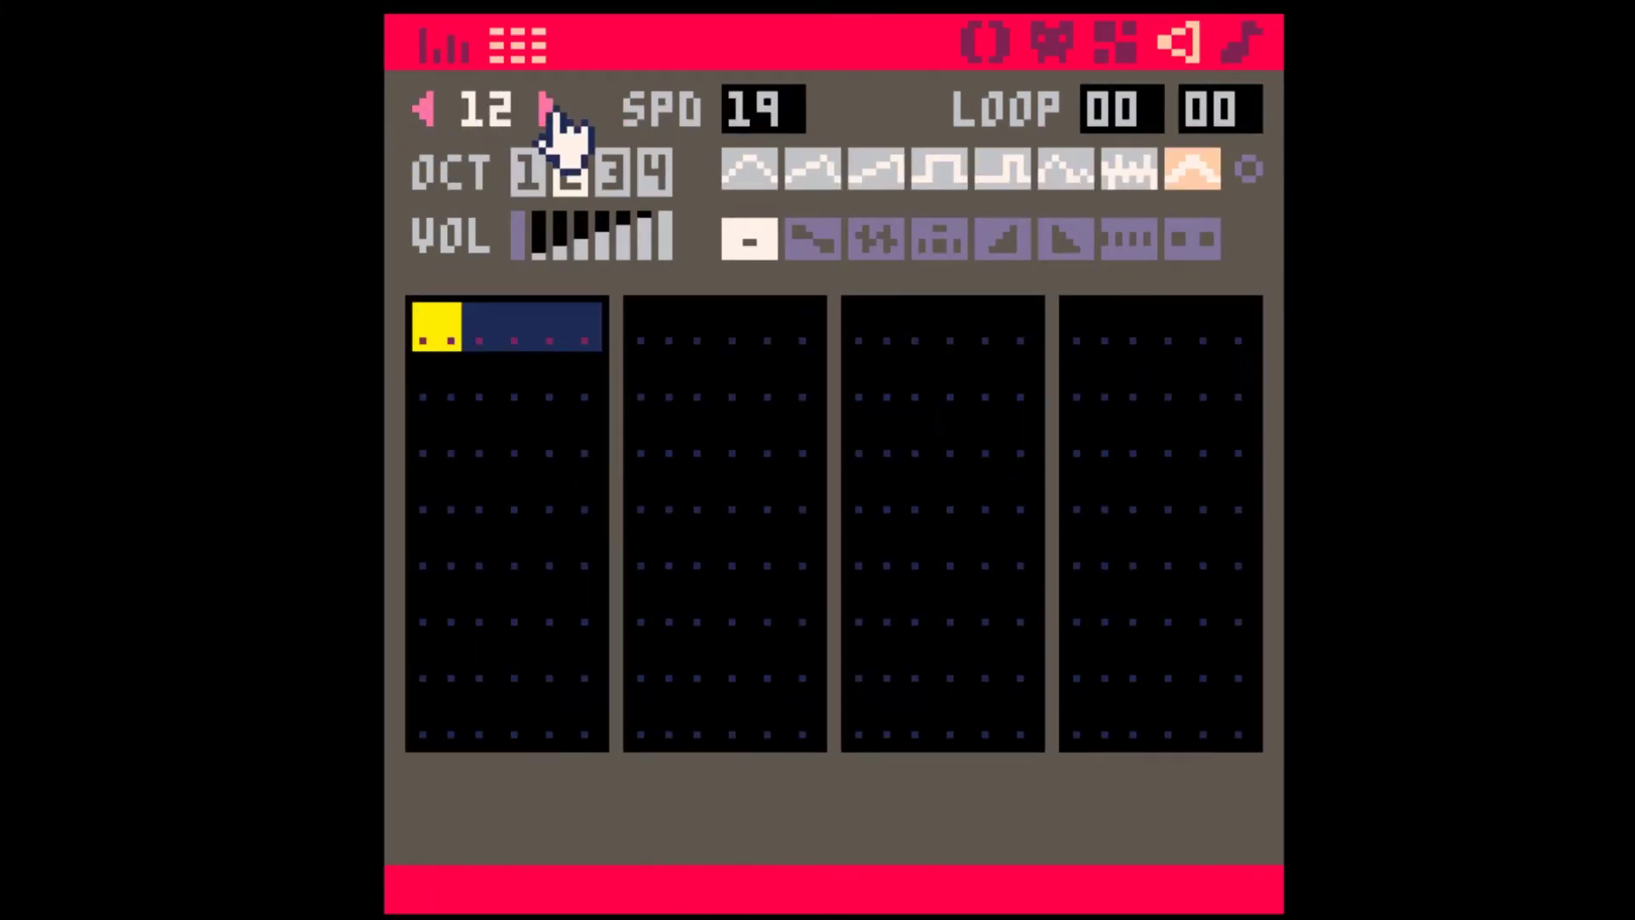
key("ctrl+v")
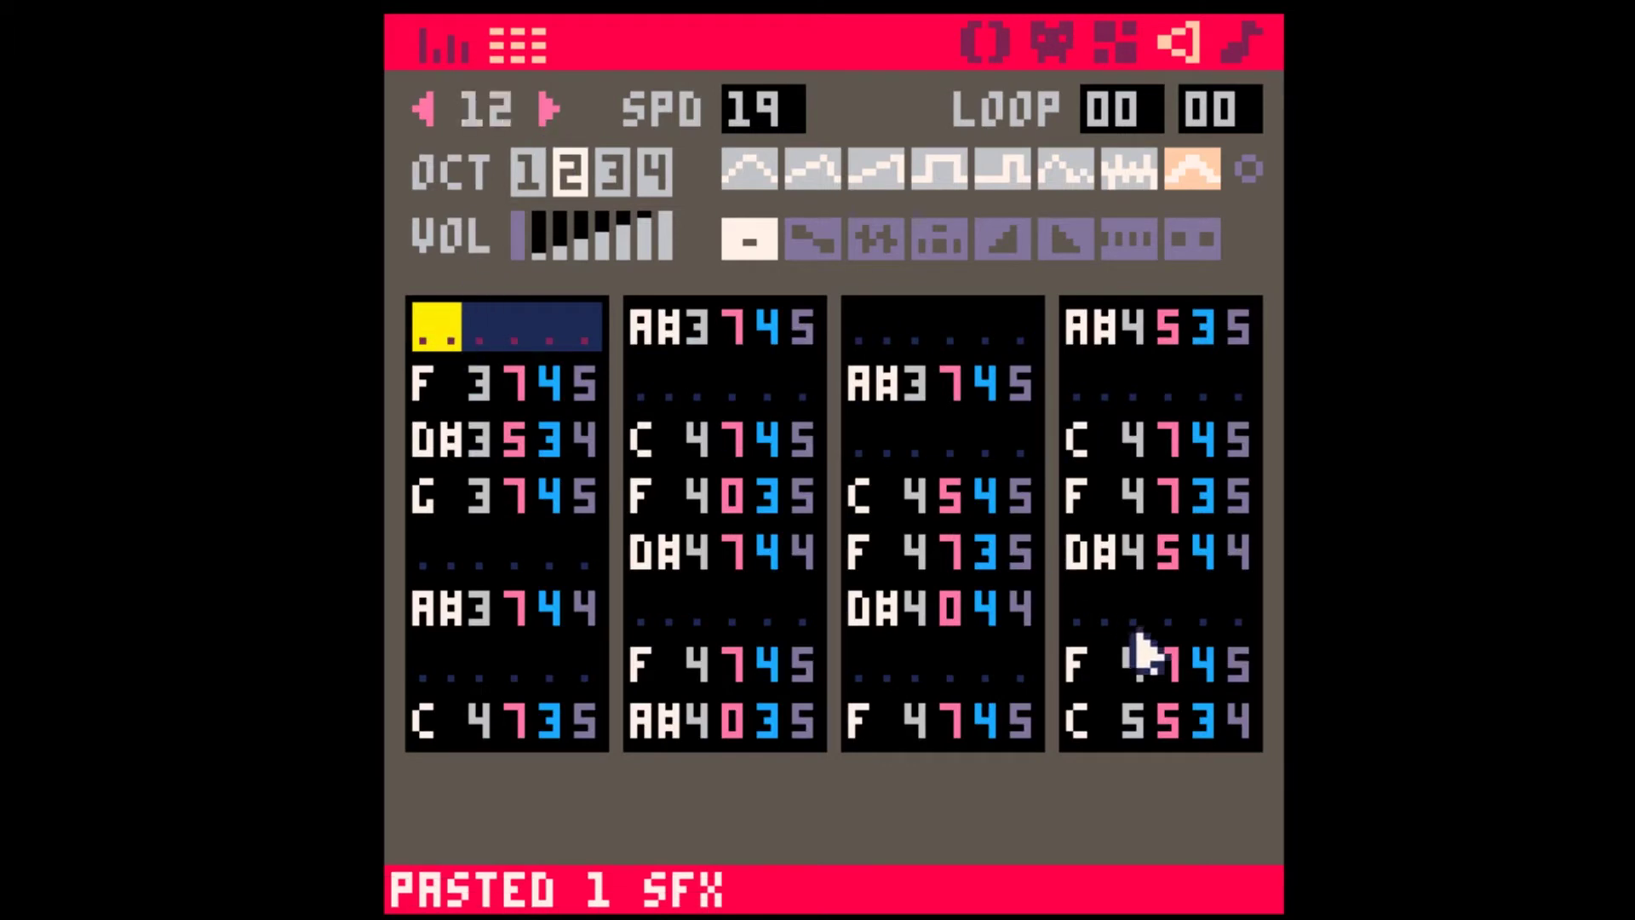
- Transpose all notes of SFX 12 down two octaves
key("ctrl+a")
key("shift+Down")
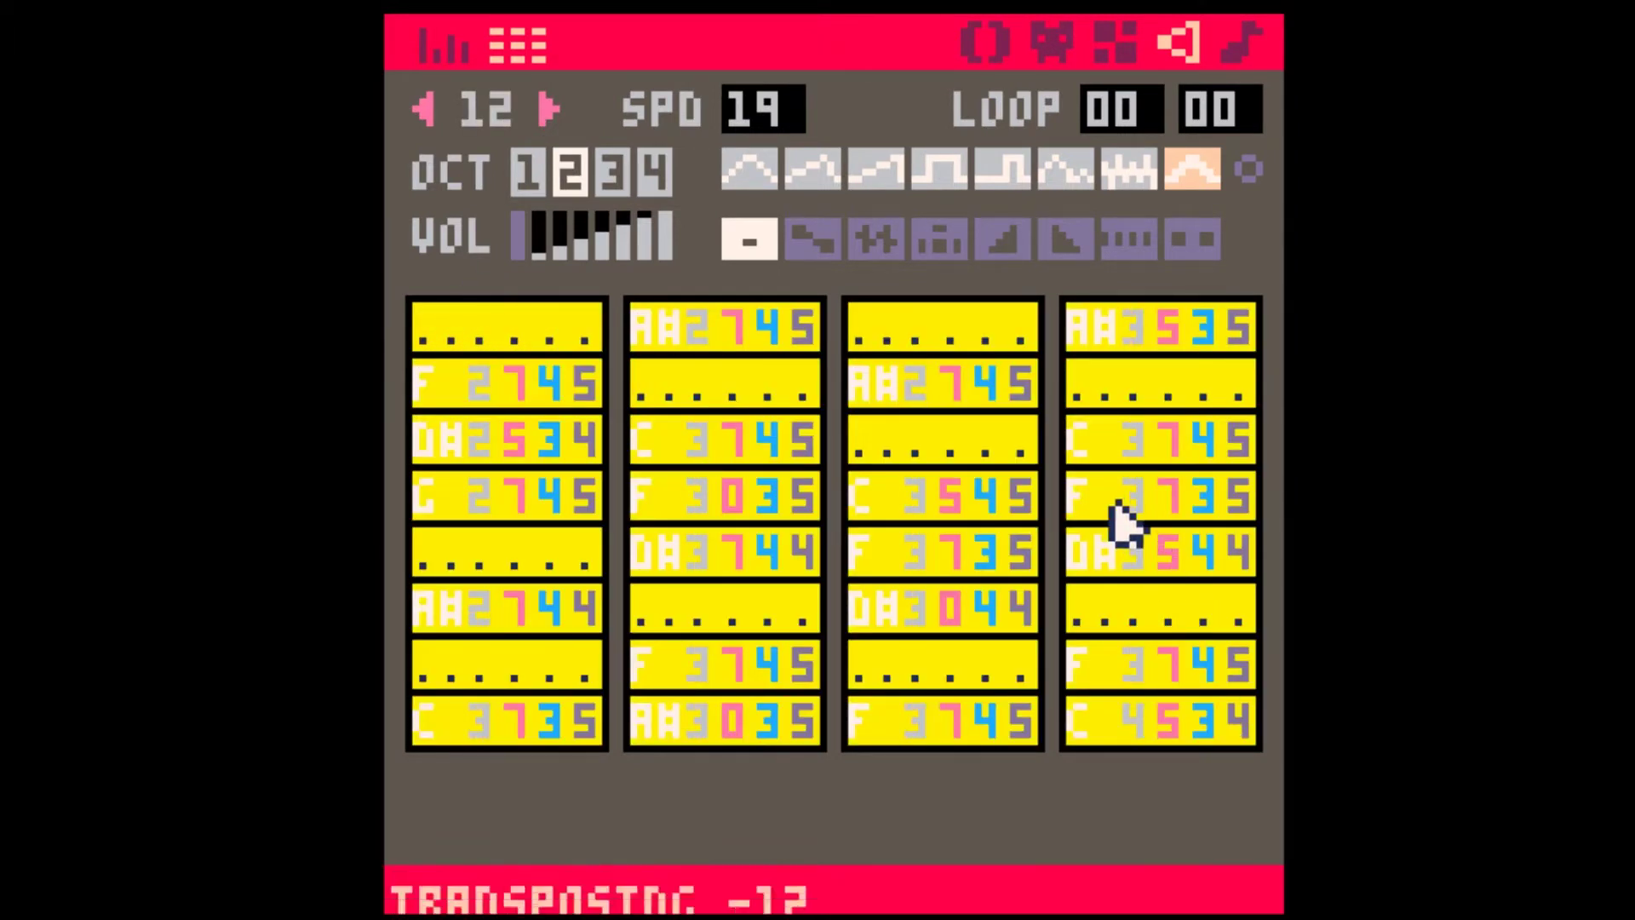
left_click(1097, 338)
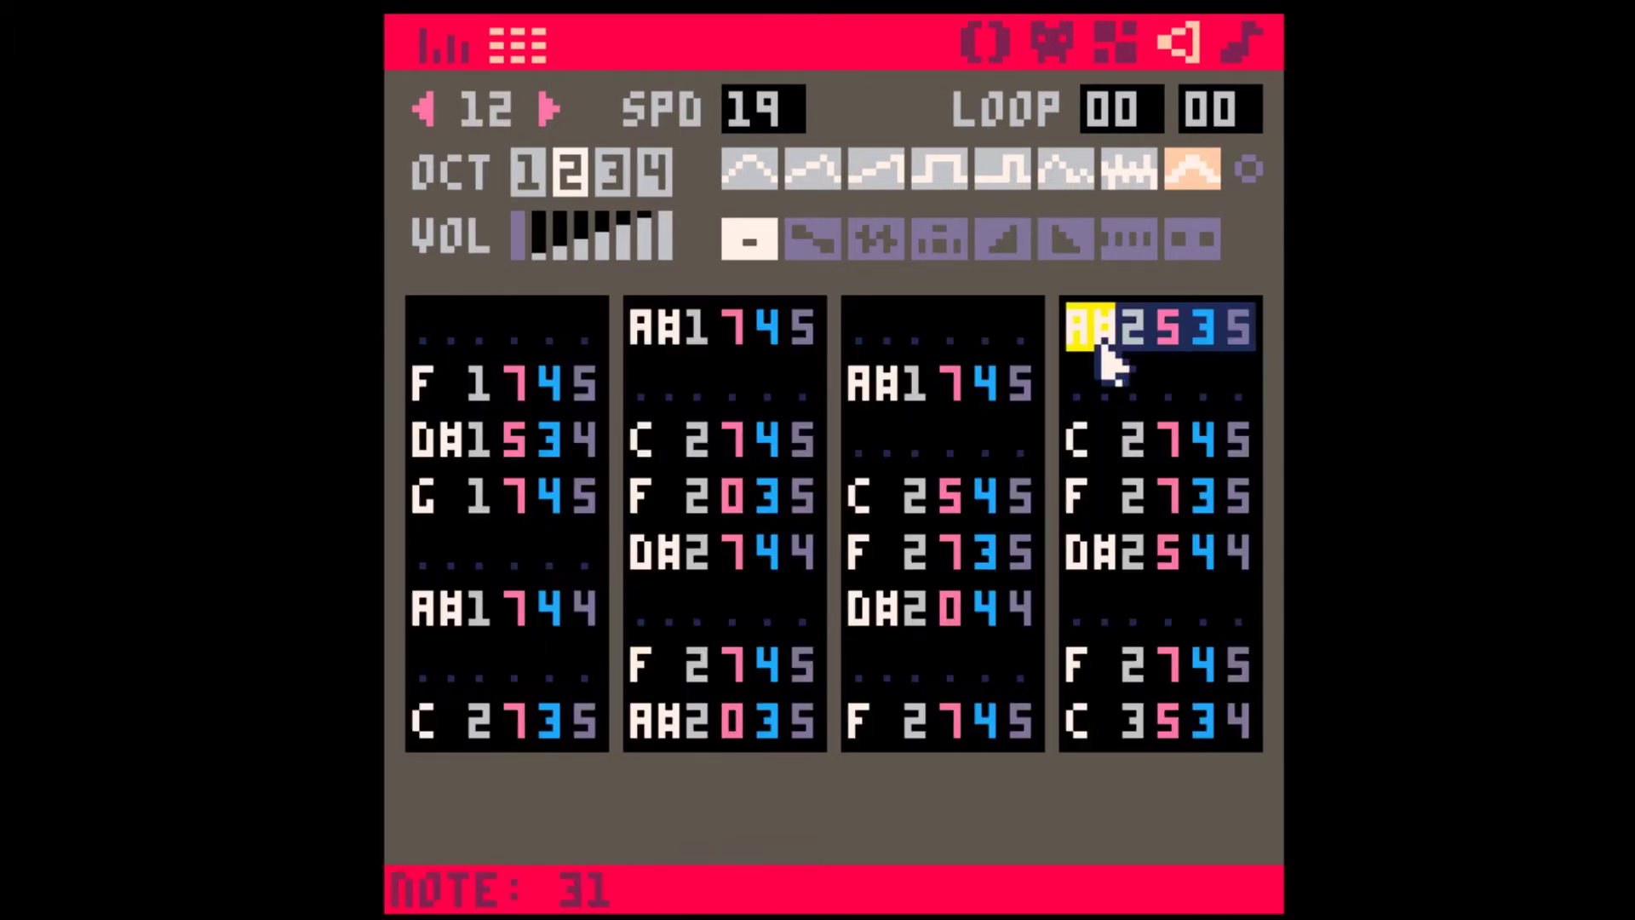
- Assign SFX 12 to the first channel of pattern 00 and toggle the first channel of pattern 01
left_click(1243, 51)
mouse_move(499, 194)
left_mouse_down()
mouse_move(474, 248)
mouse_move(498, 205)
left_mouse_up()
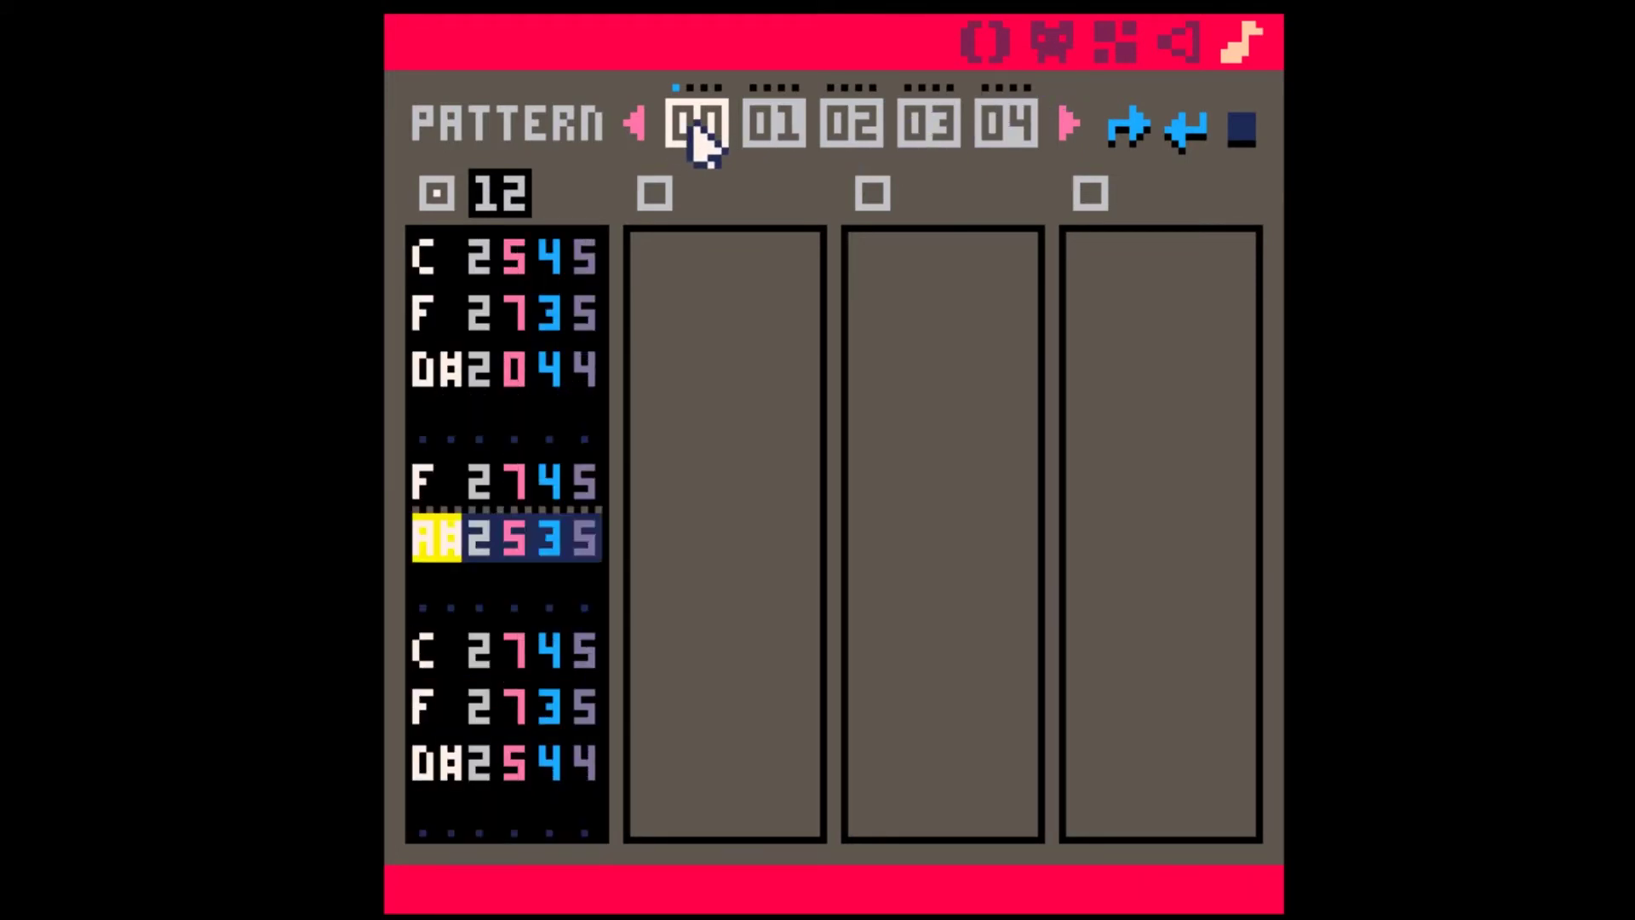
left_click(775, 129)
left_click(437, 194)
- Copy SFX 12 into the empty SFX 13 and insert a blank row at the start to shift the notes down one
left_click(1180, 41)
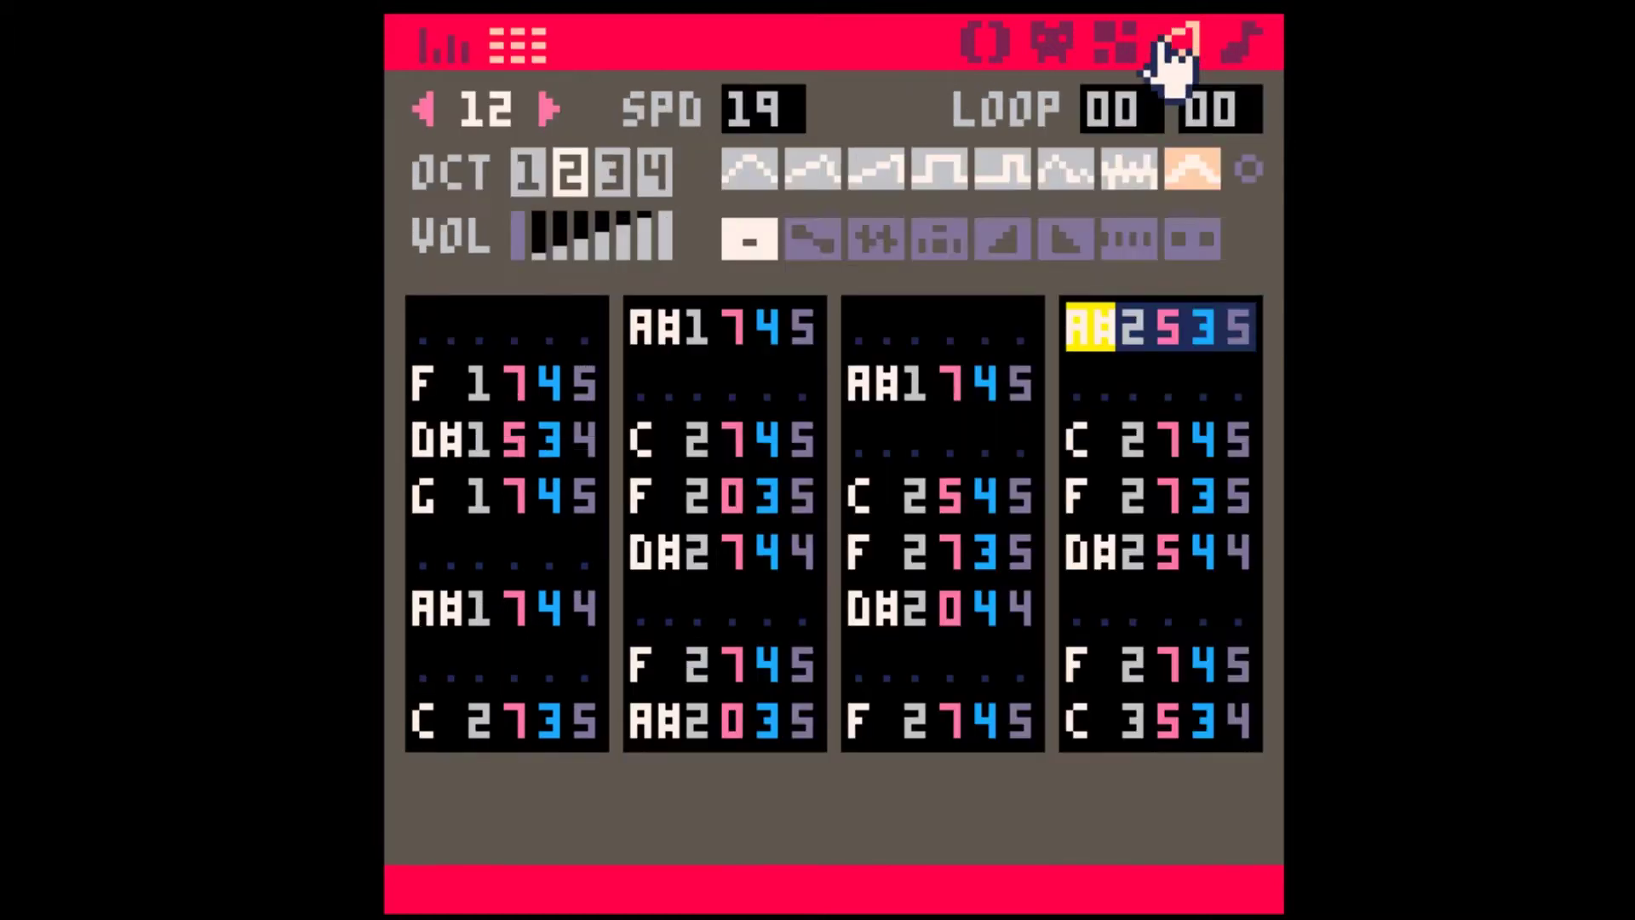
key("ctrl+c")
left_click(548, 109)
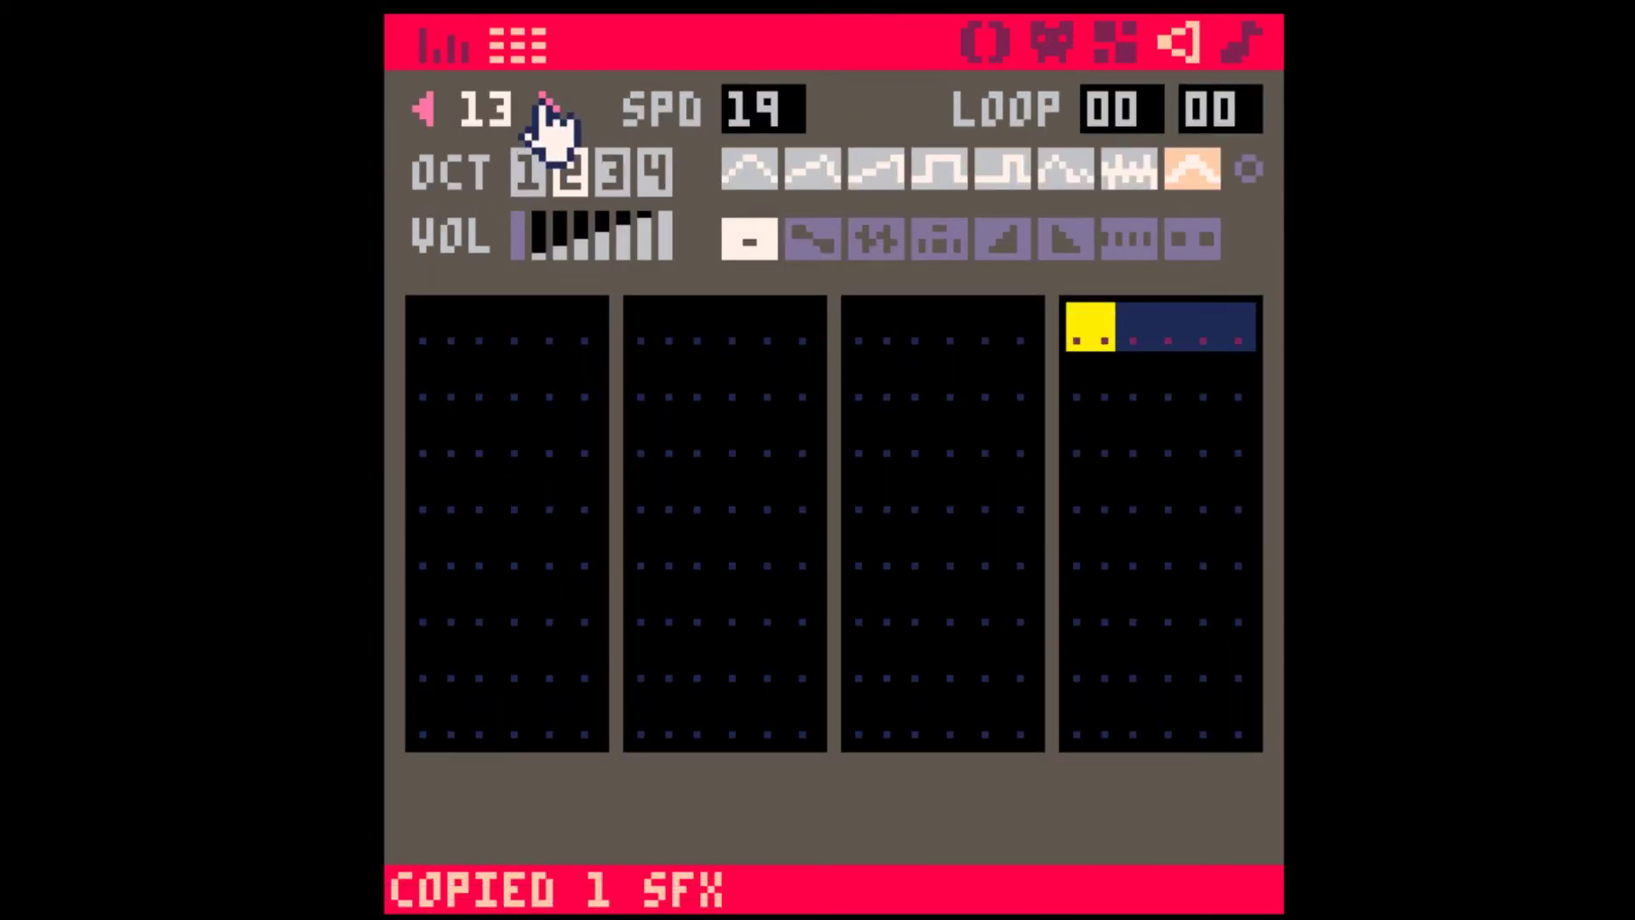
key("ctrl+v")
left_click(437, 328)
key("Return")
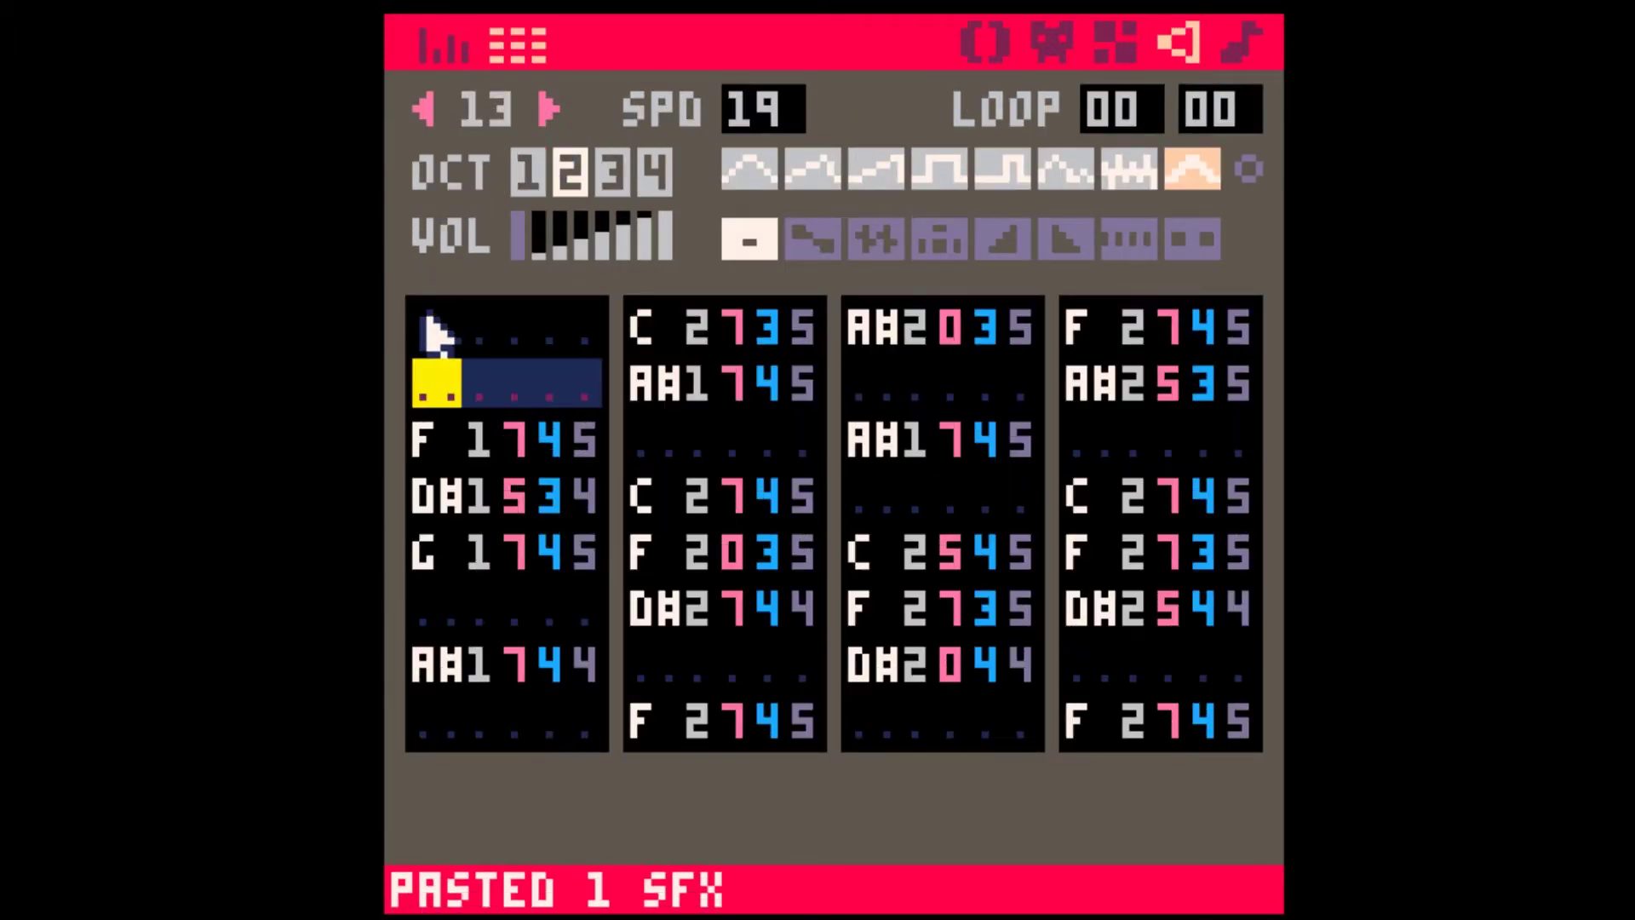
- Set every note of SFX 13 to volume 2 and the phaser waveform (7)
left_click(560, 240, "shift")
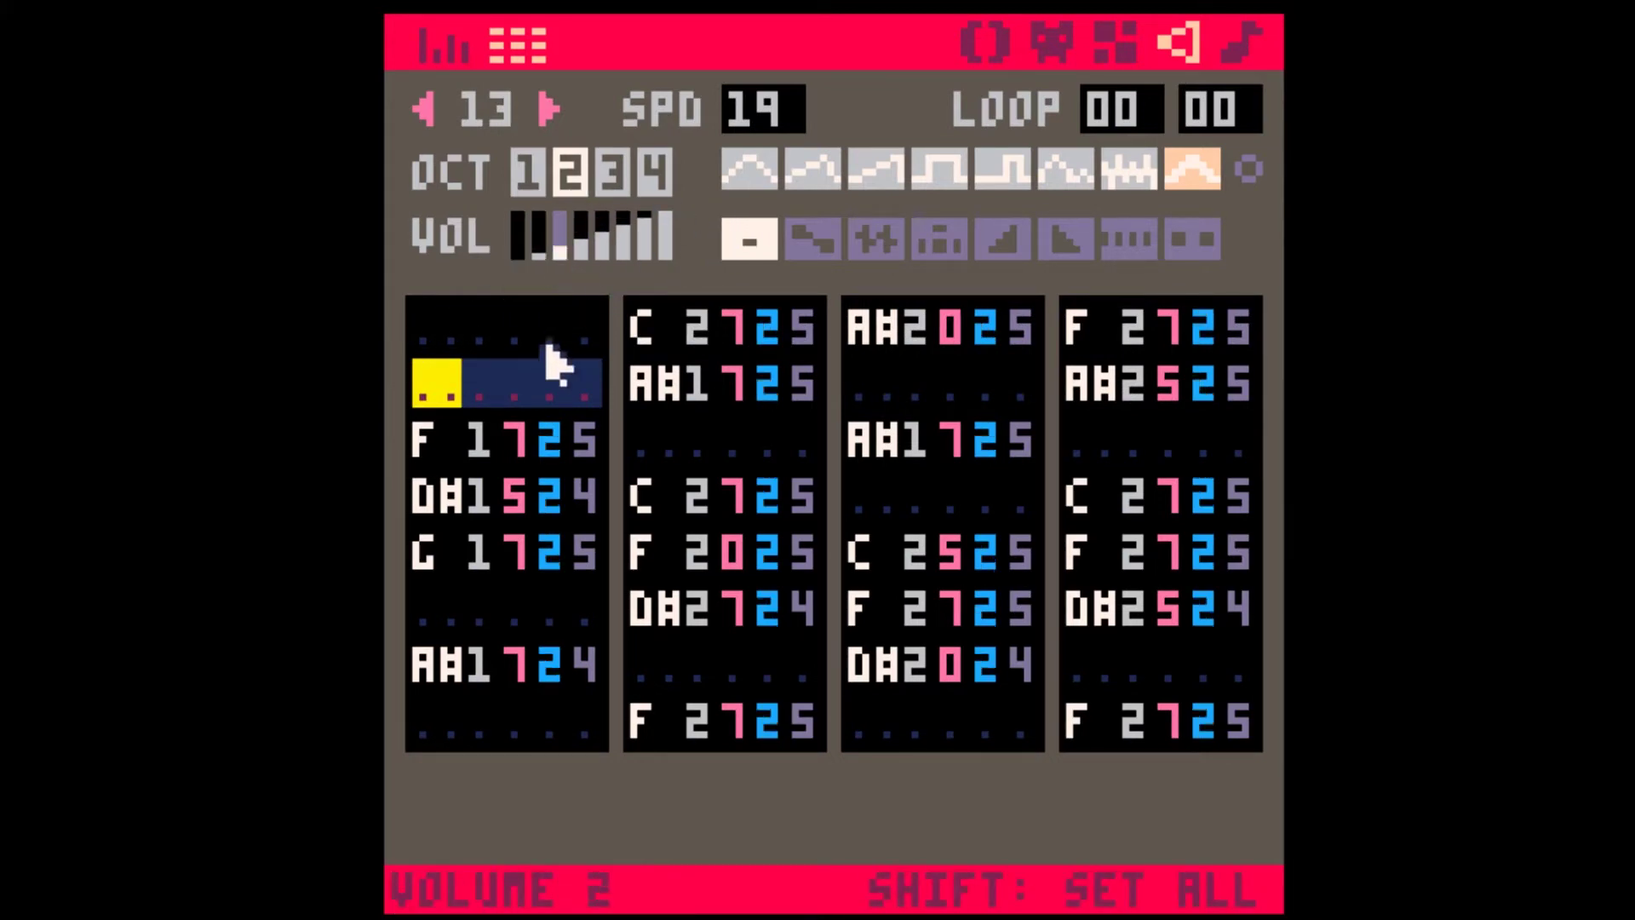
left_click(1179, 175, "shift")
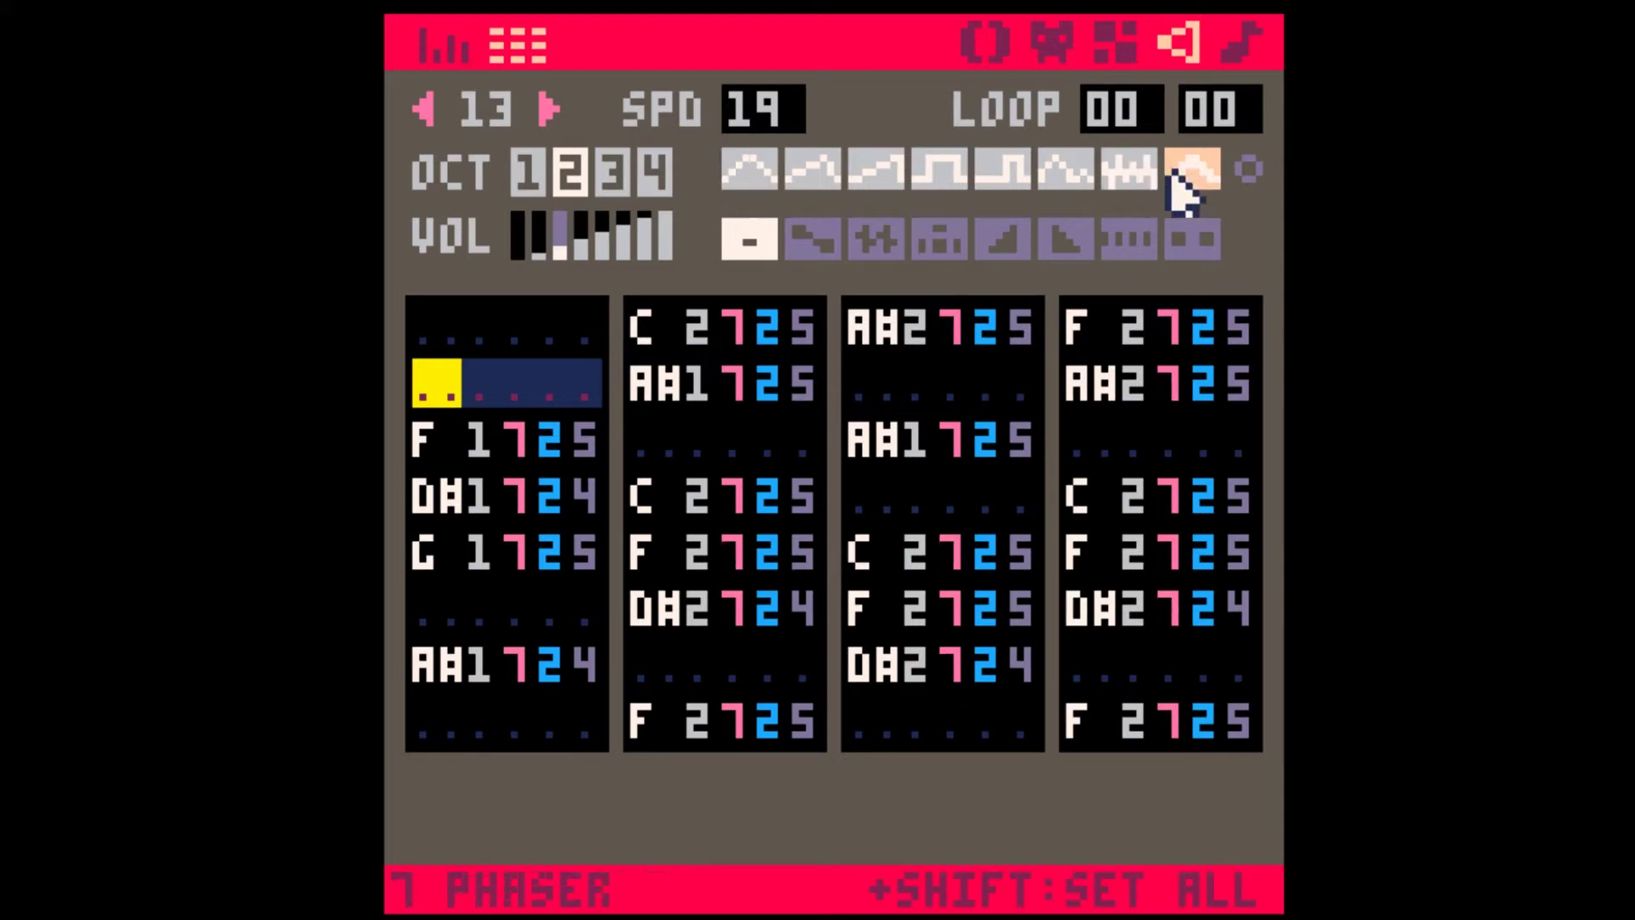
- Assign SFX 13 to the second channel of pattern 01 and clear the loop start and loop back flags of pattern 00
left_click(1246, 46)
left_click(655, 196)
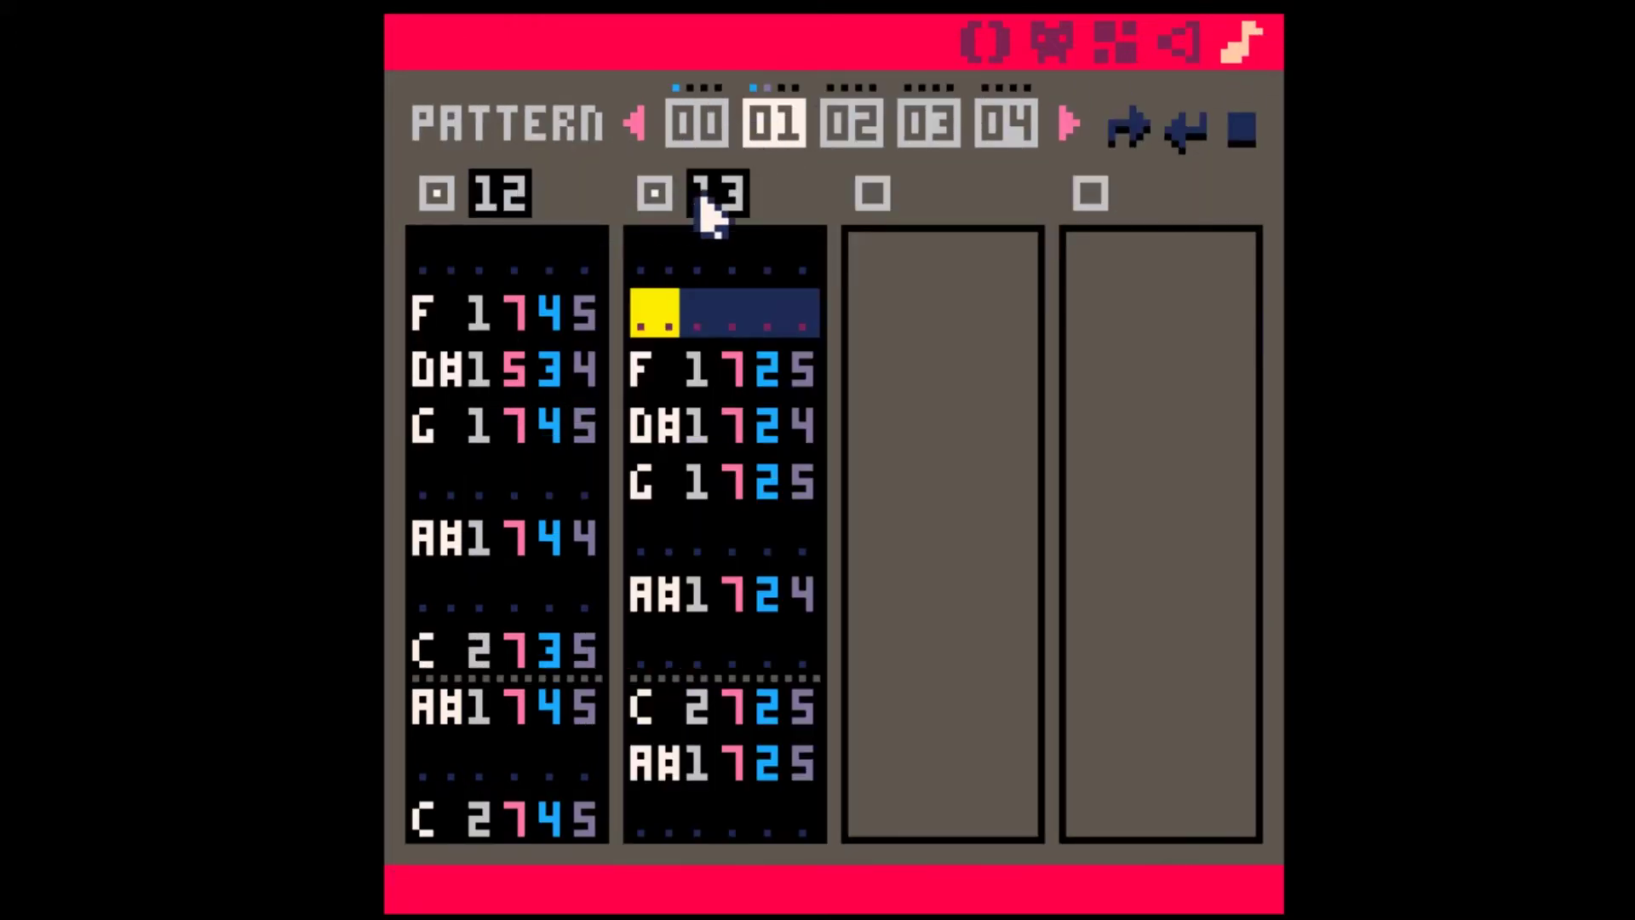
left_click(695, 132)
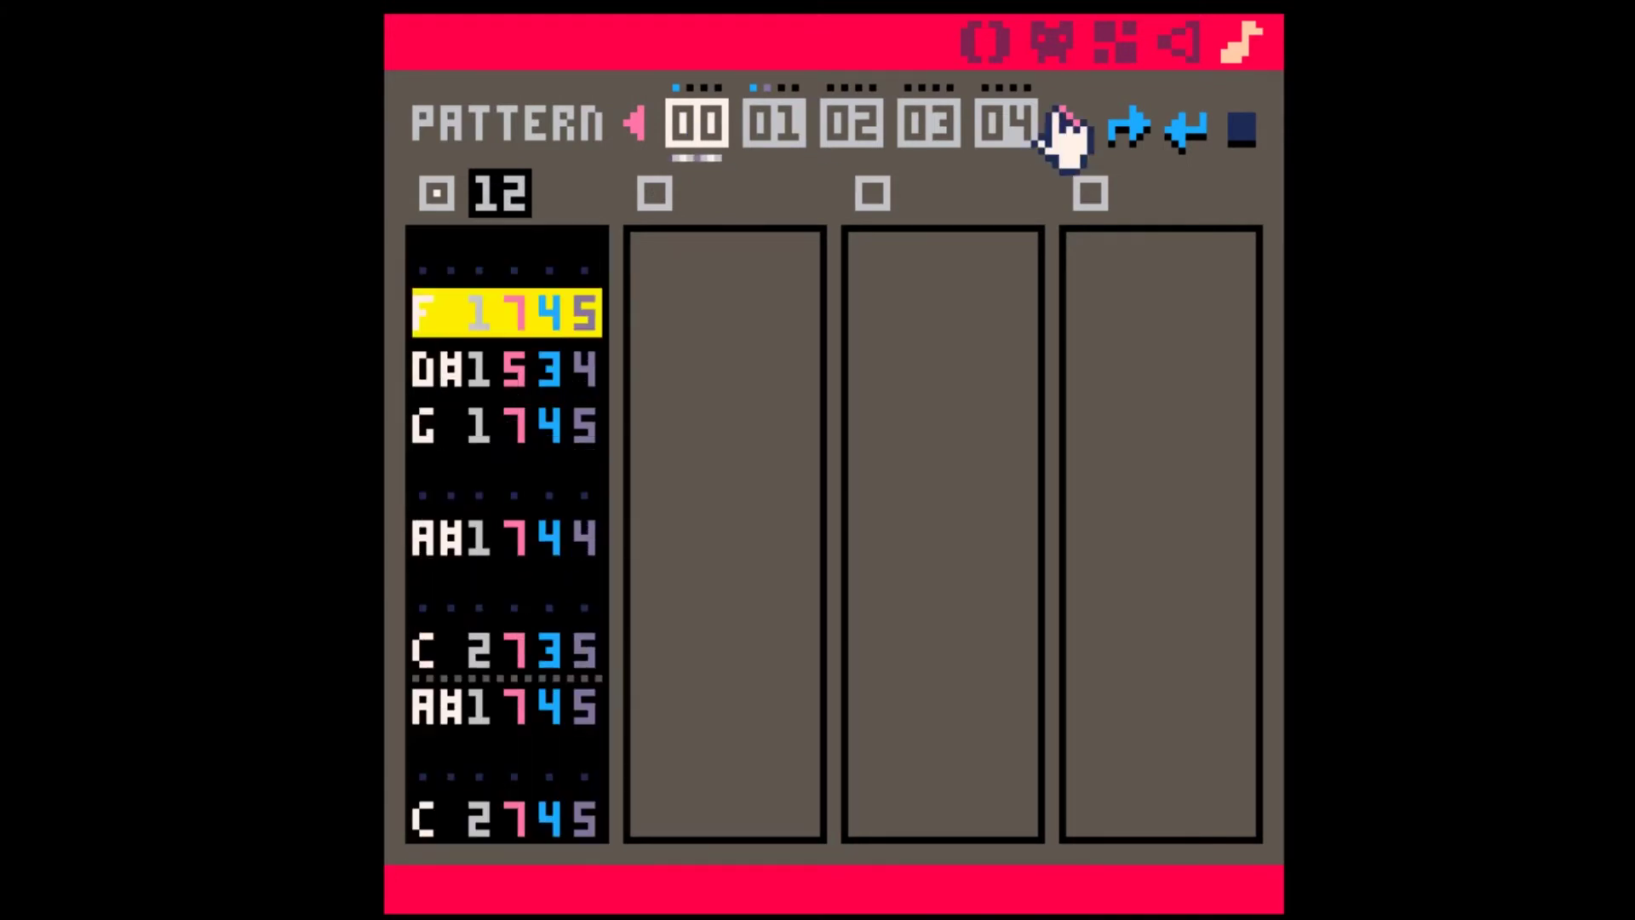
left_click(1129, 128)
left_click(1187, 130)
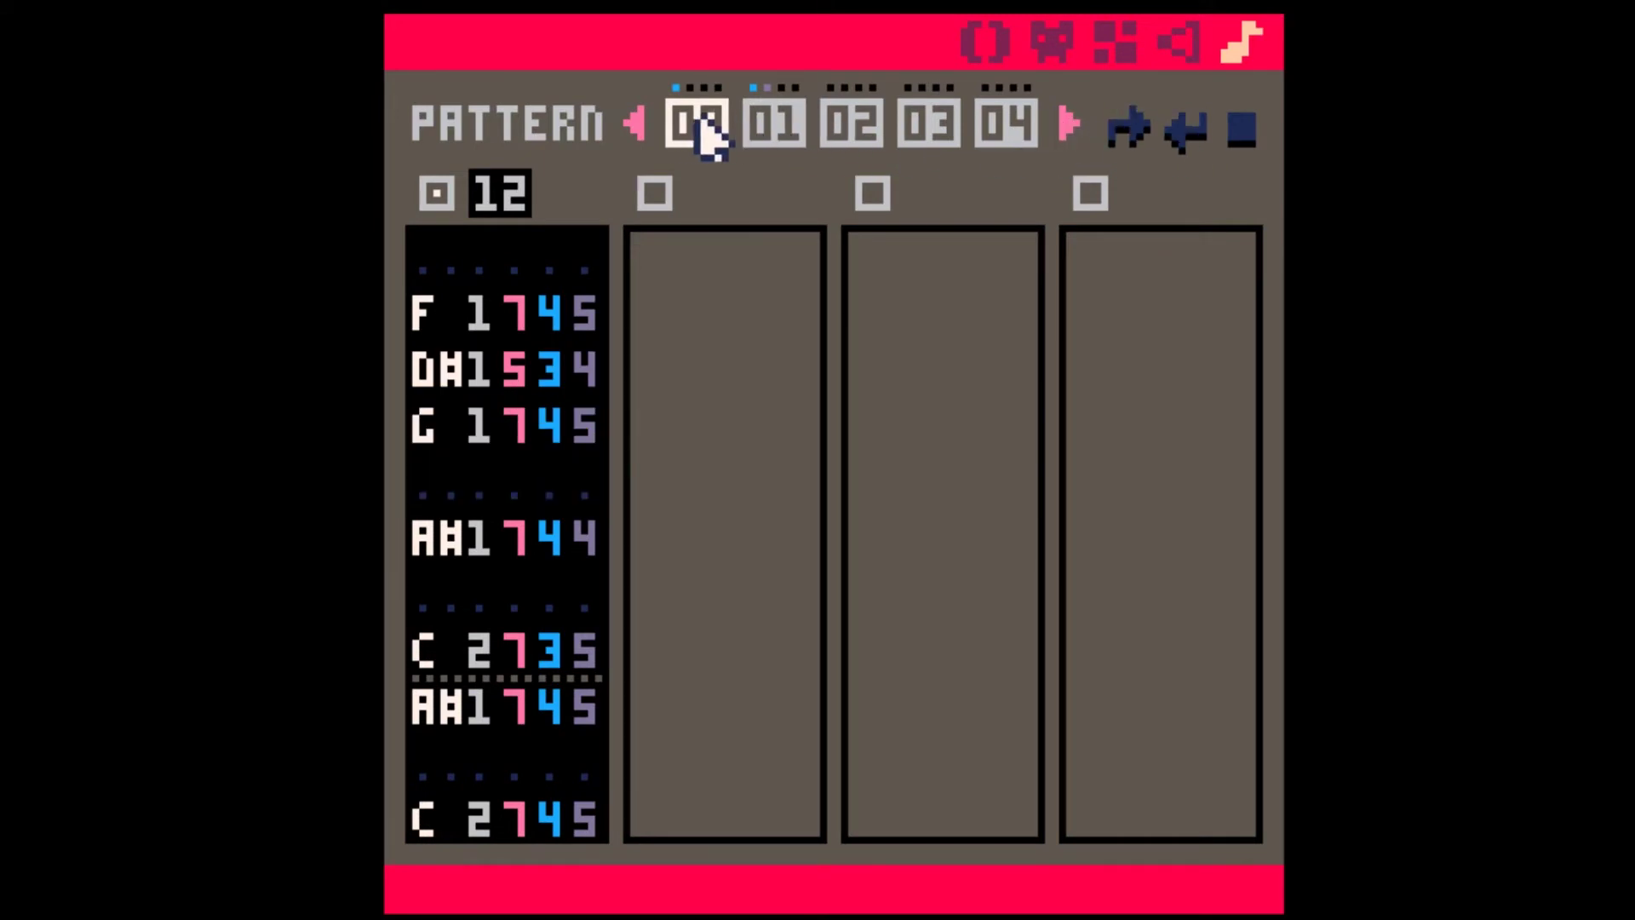
- Play patterns 00 and 01 to compare the melody alone with the melody plus its echo layer
key("space")
left_click(773, 129)
left_click(705, 130)
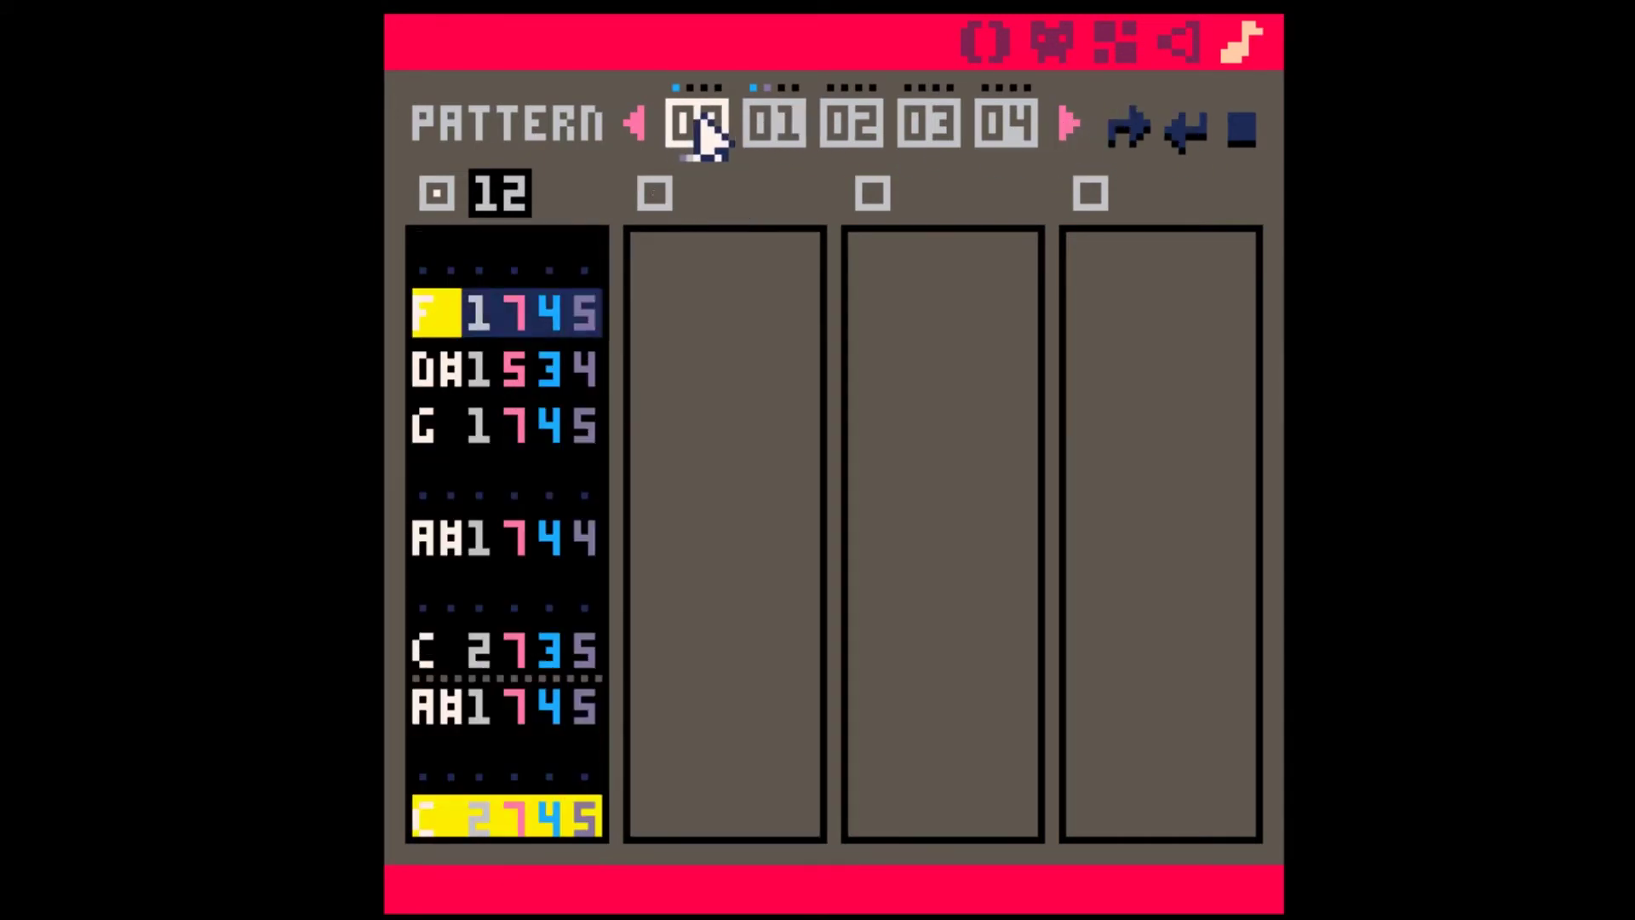
left_click(776, 128)
key("space")
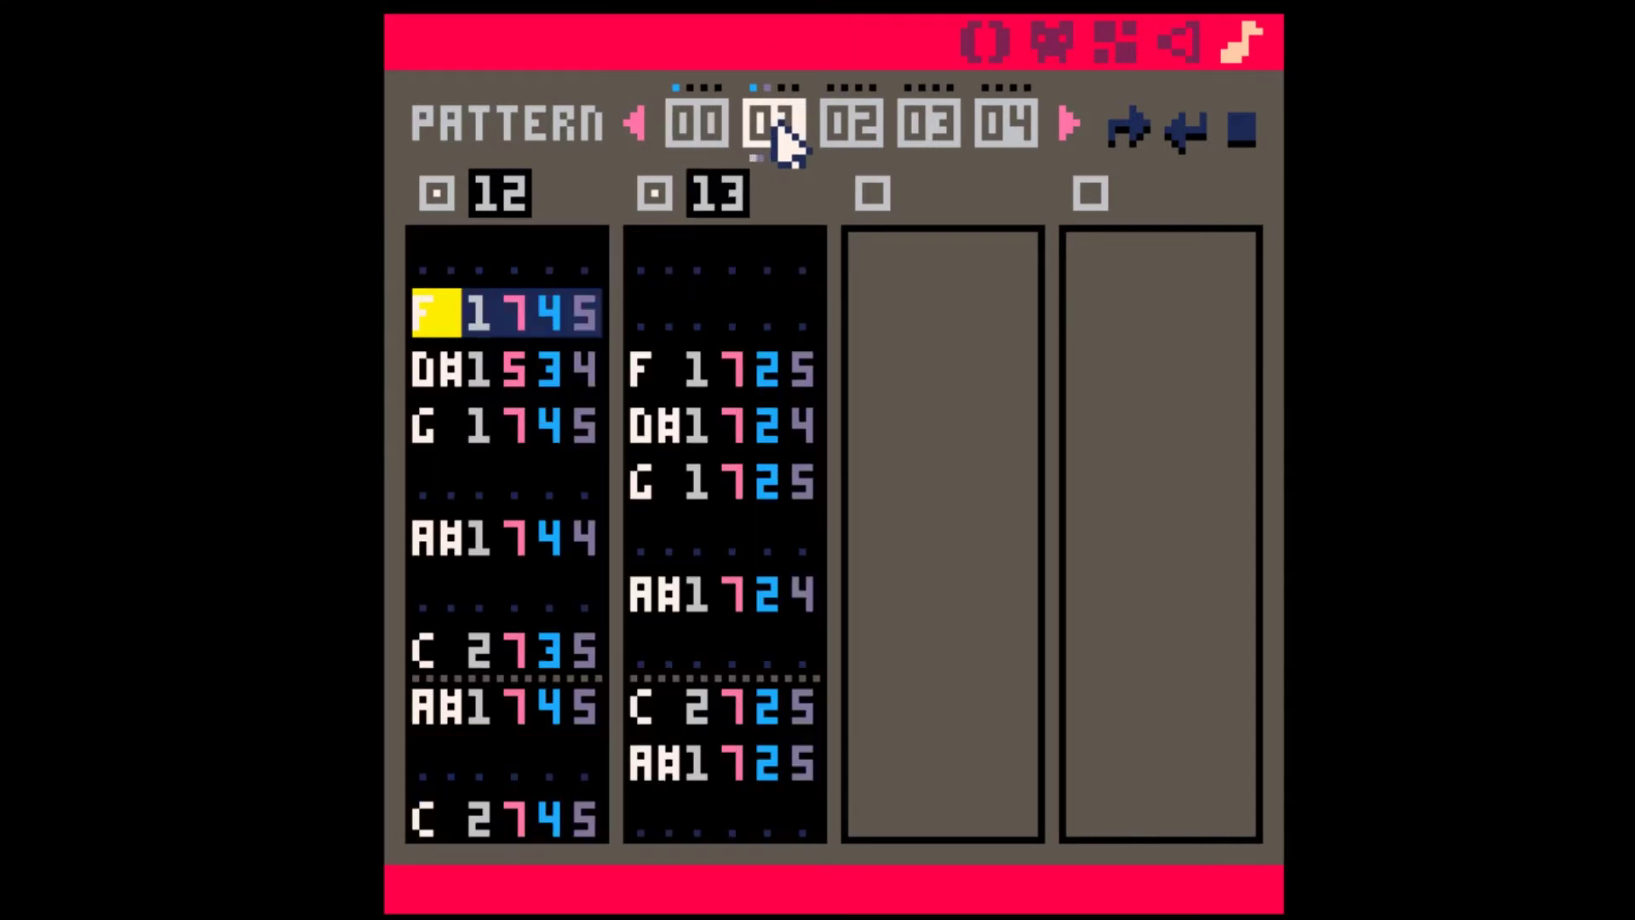
key("space")
left_click(649, 767)
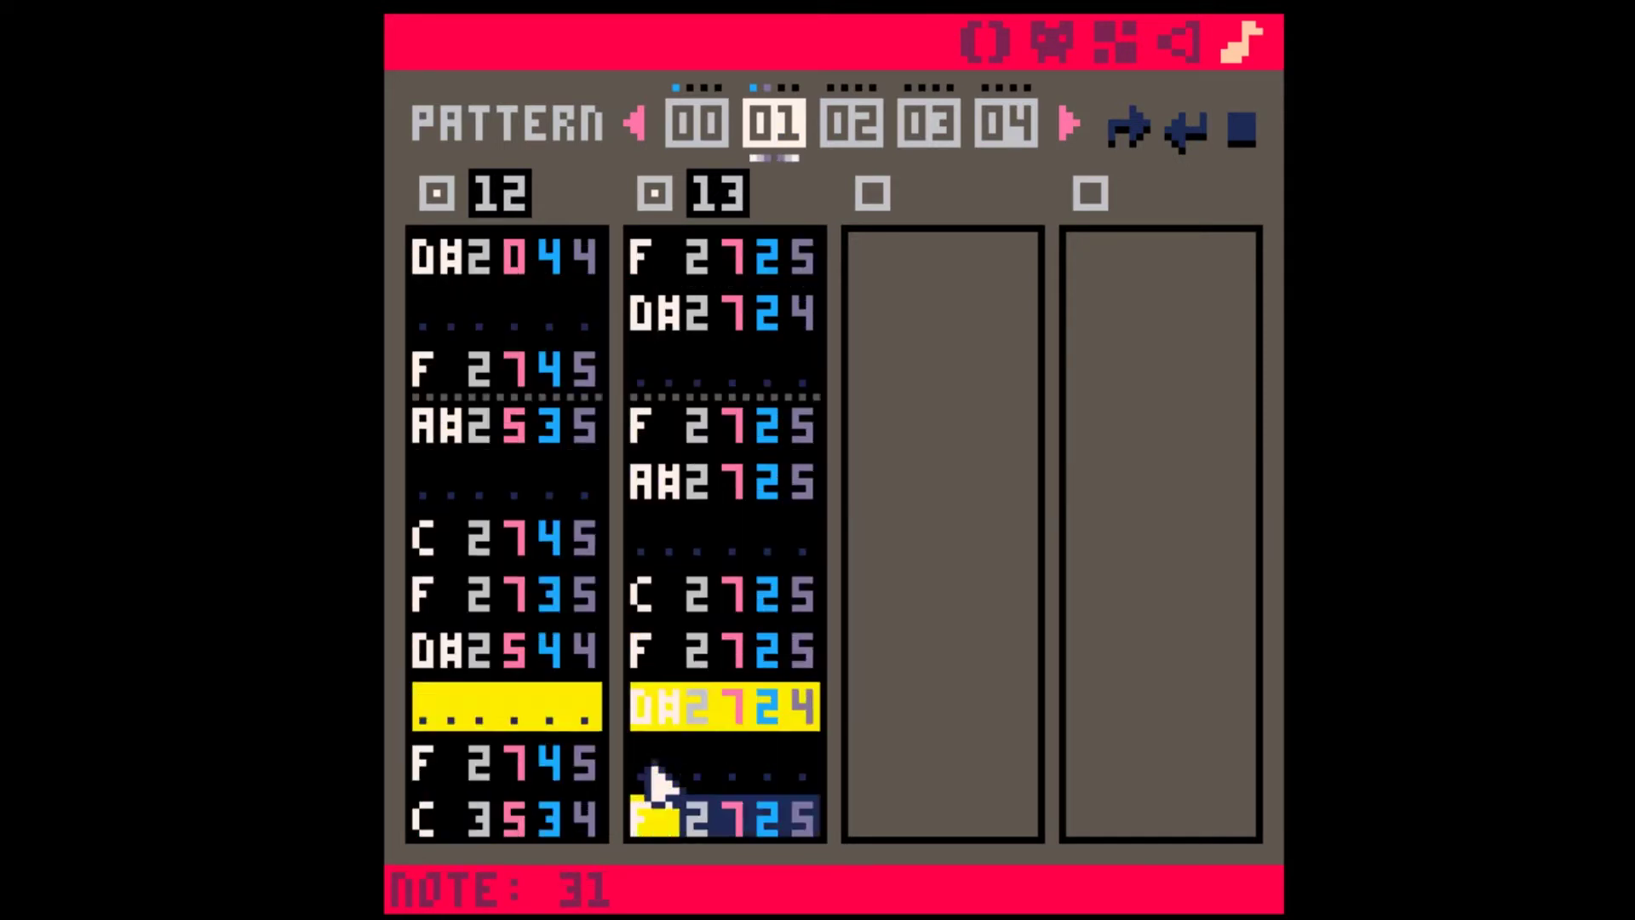
- Enable the second channel of pattern 00 and assign SFX 13 to it
left_click(697, 124)
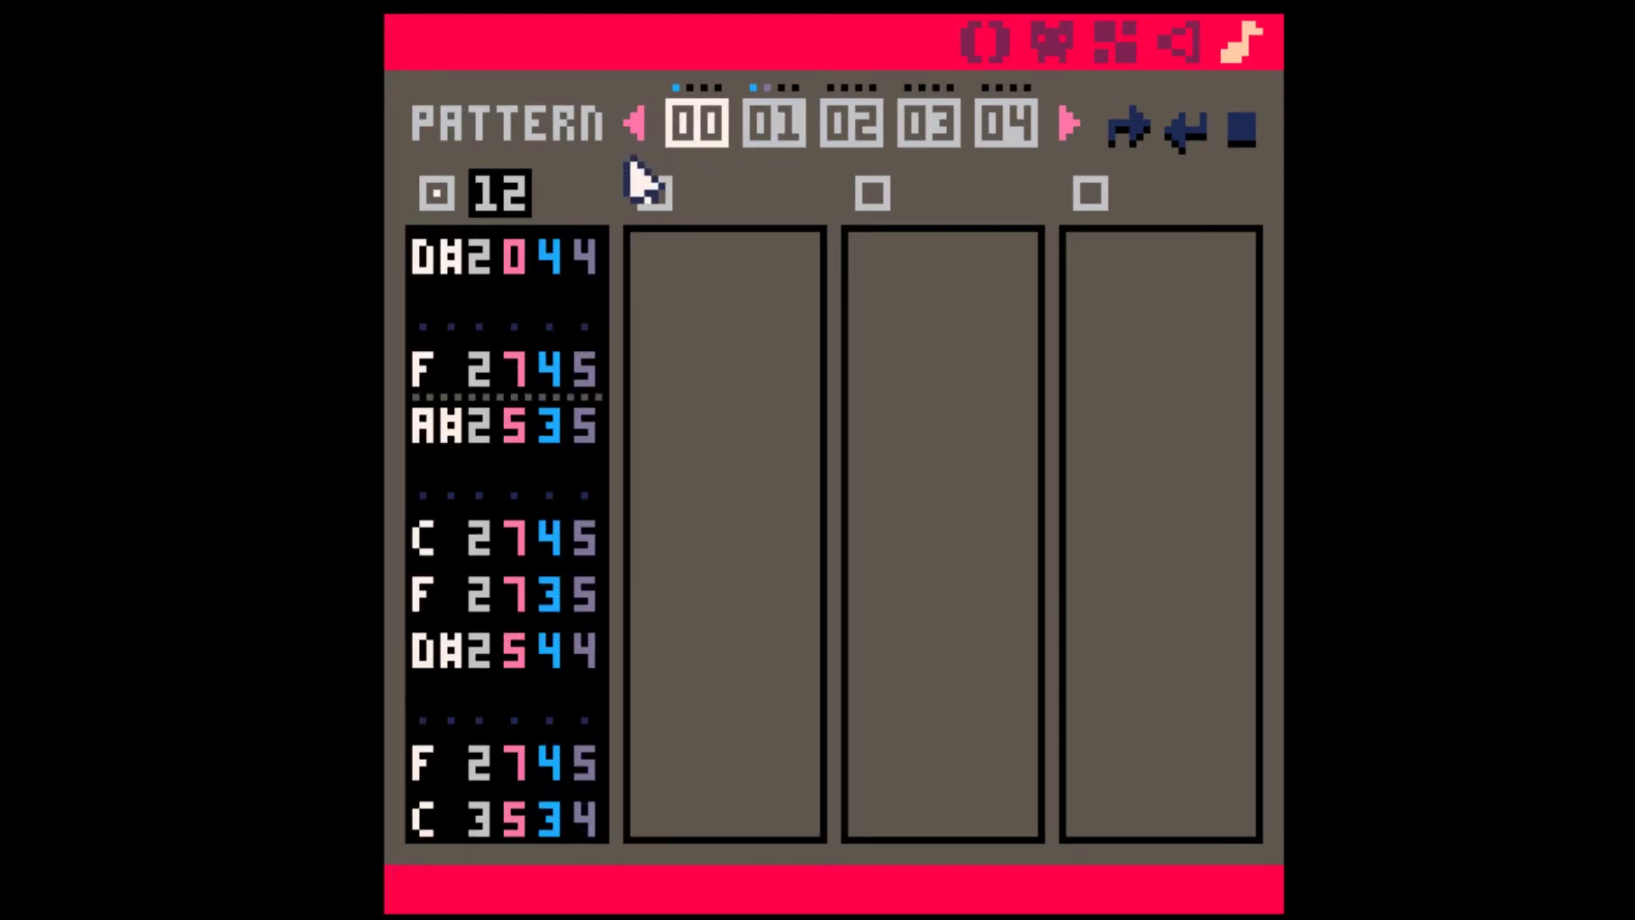
left_click(648, 190)
left_click(709, 211)
left_click(703, 214)
left_click(699, 215)
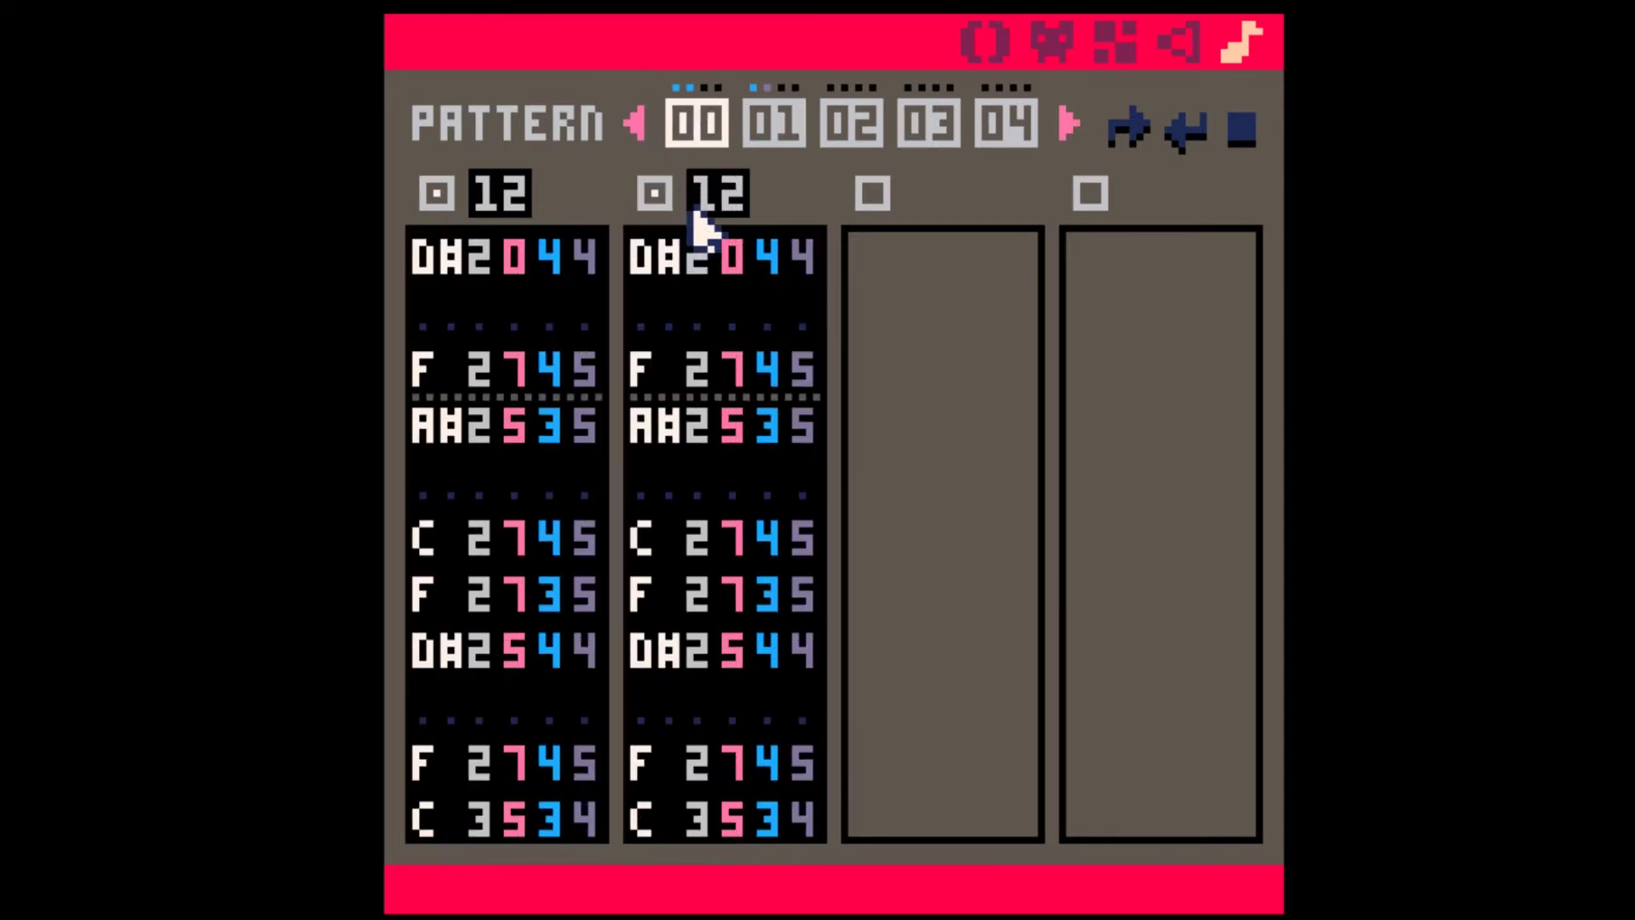
left_click(697, 213)
- Disable both active channels of pattern 01
left_click(750, 128)
left_click(653, 193)
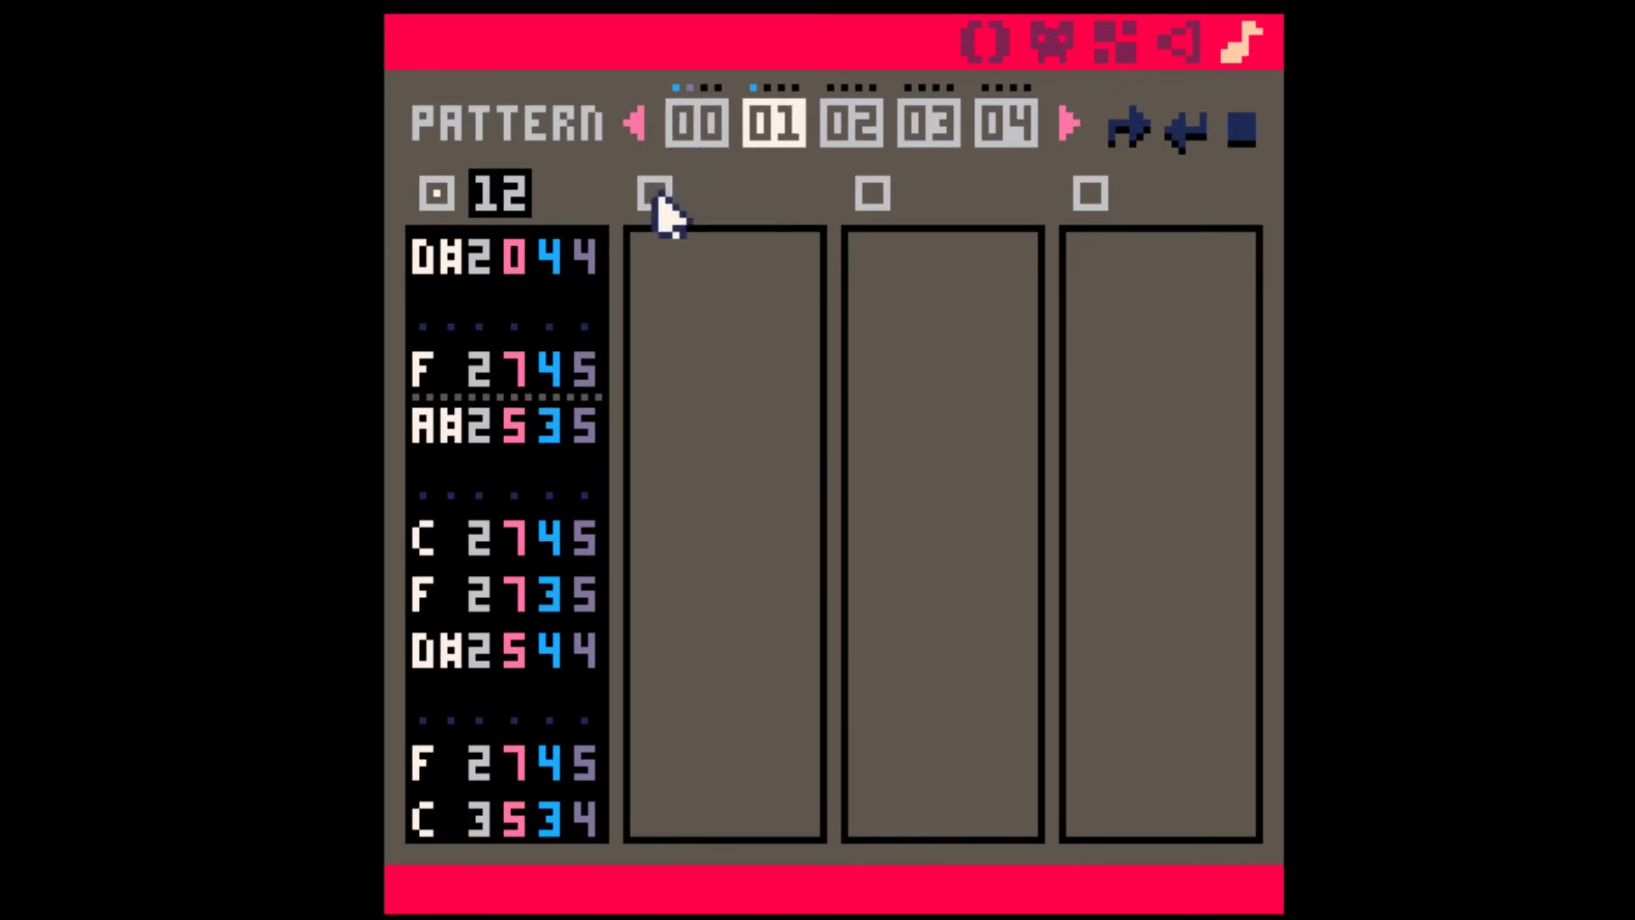
left_click(437, 194)
- Copy pattern 00 into the emptied pattern 01
left_click(704, 127)
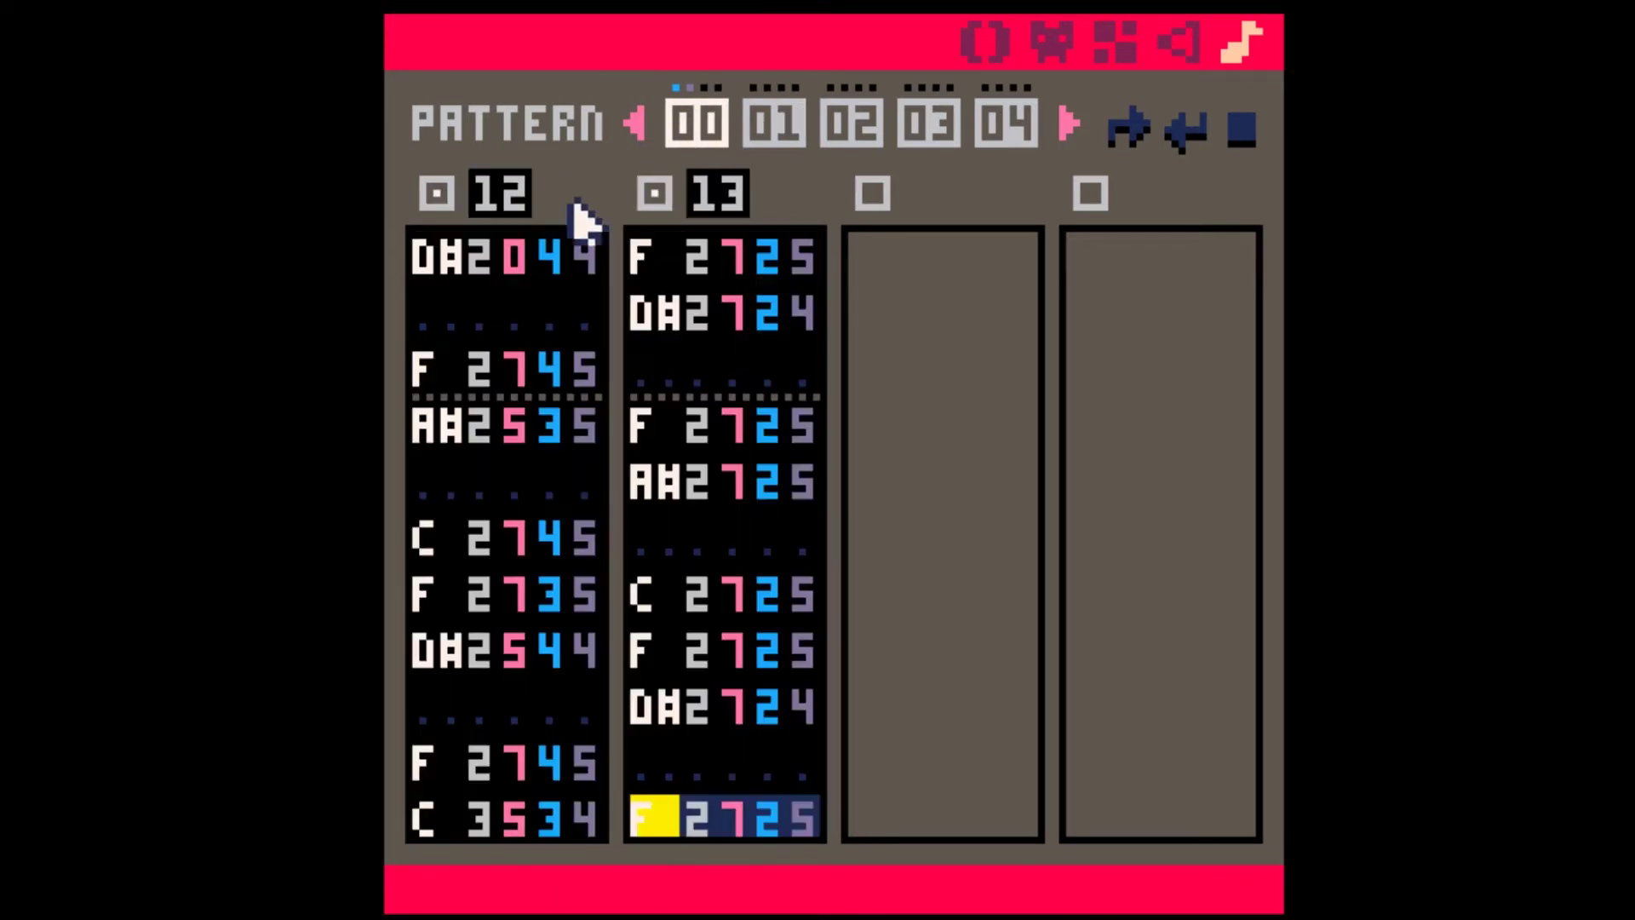
left_click(420, 243)
scroll(420, 243, "up", 5)
scroll(423, 264, "up", 2)
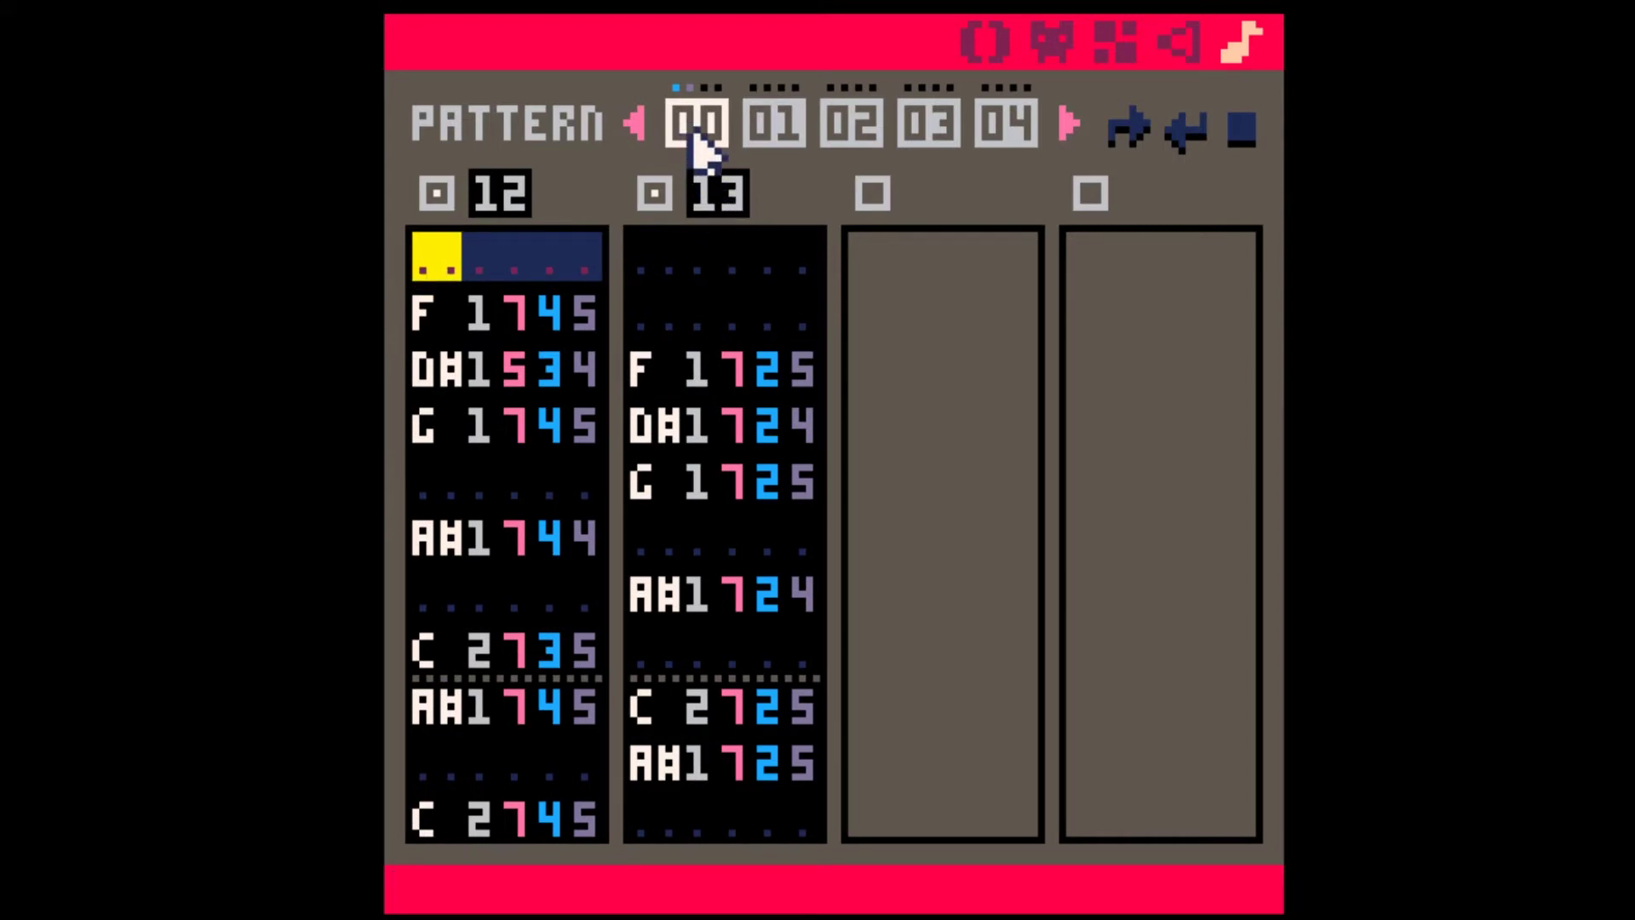
key("ctrl+c")
left_click(777, 135)
key("ctrl+v")
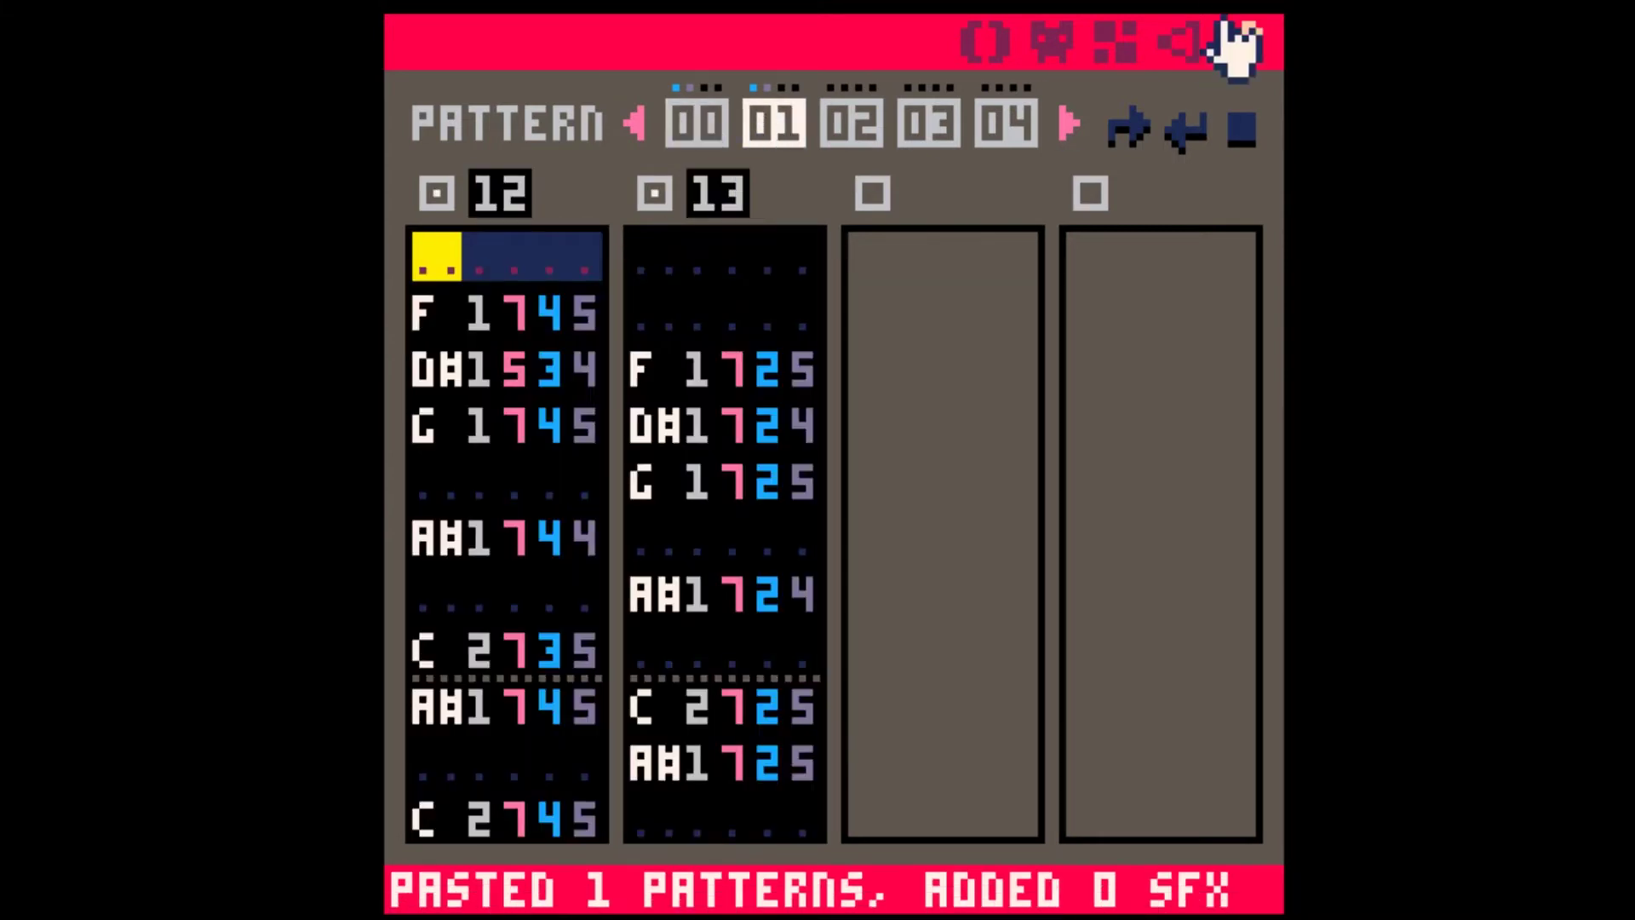
- Copy SFX 13 into the empty SFX 14 and insert a blank row at the start to delay its notes
left_click(1184, 42)
left_click(542, 107)
key("ctrl+c")
left_click(543, 107)
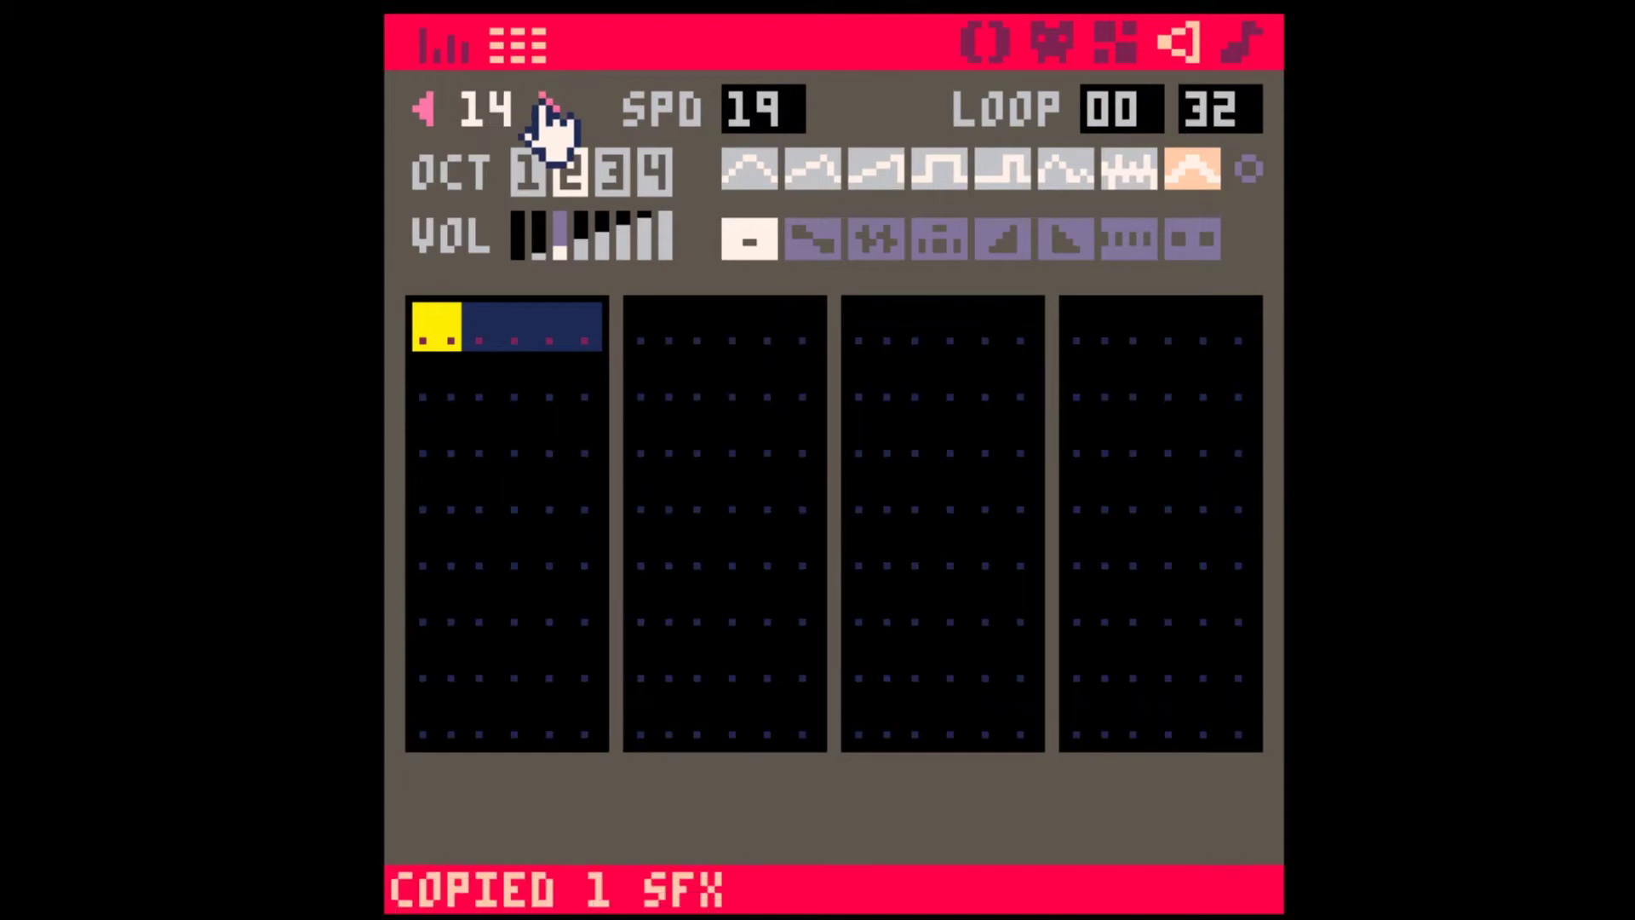
key("ctrl+v")
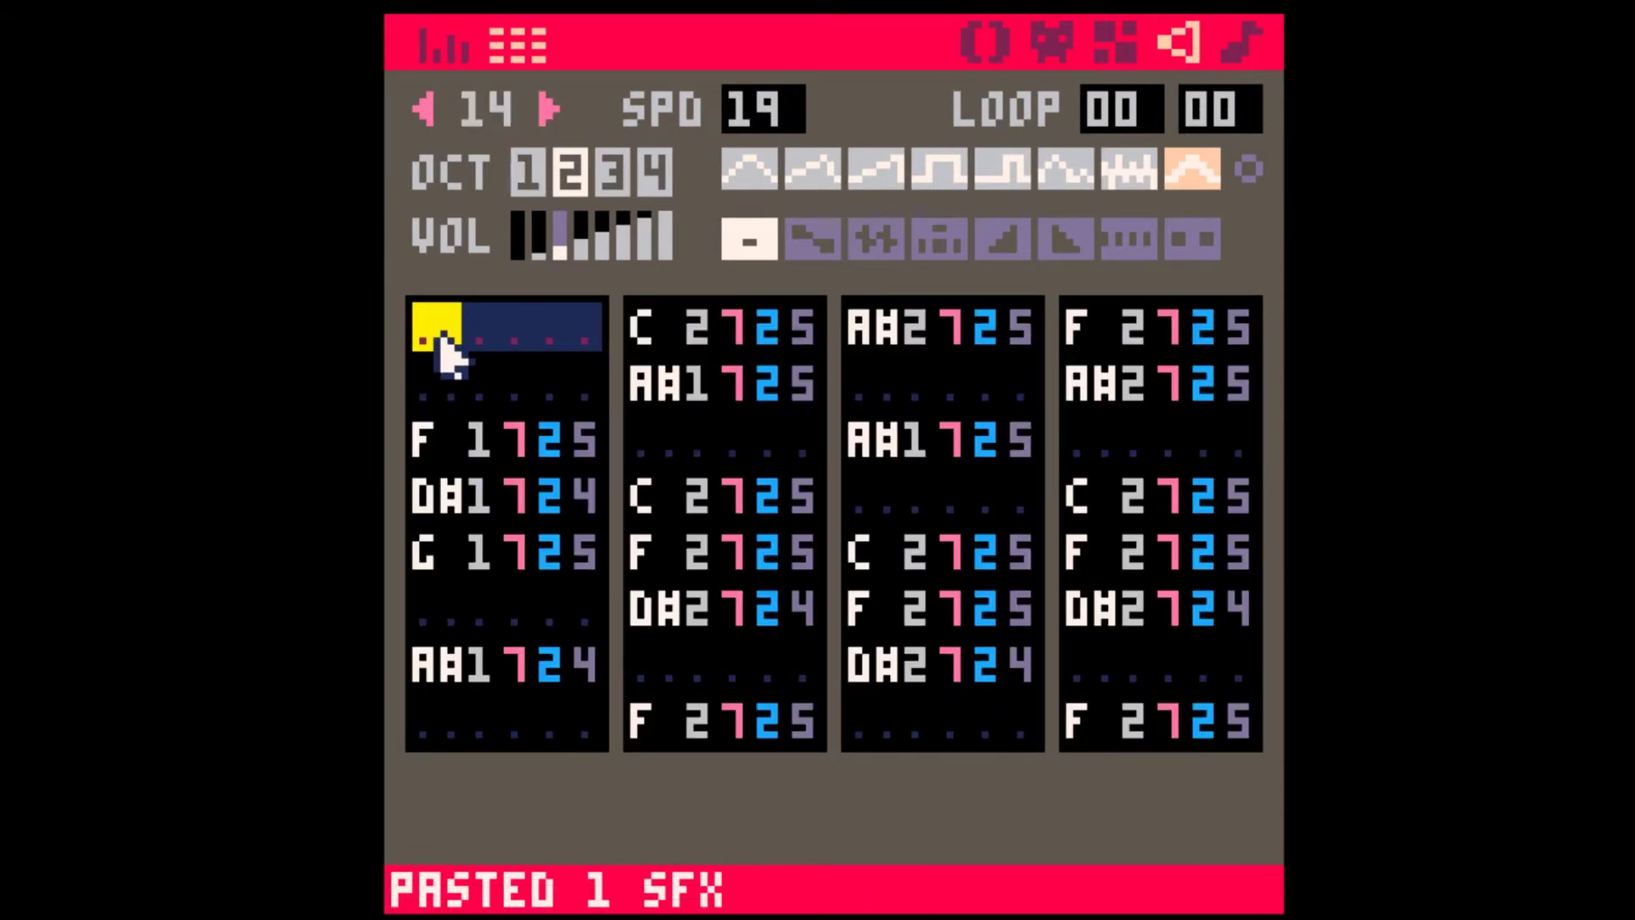
key("Return")
- Set every note of SFX 14 to volume 1 and the triangle waveform (0)
left_click(545, 493)
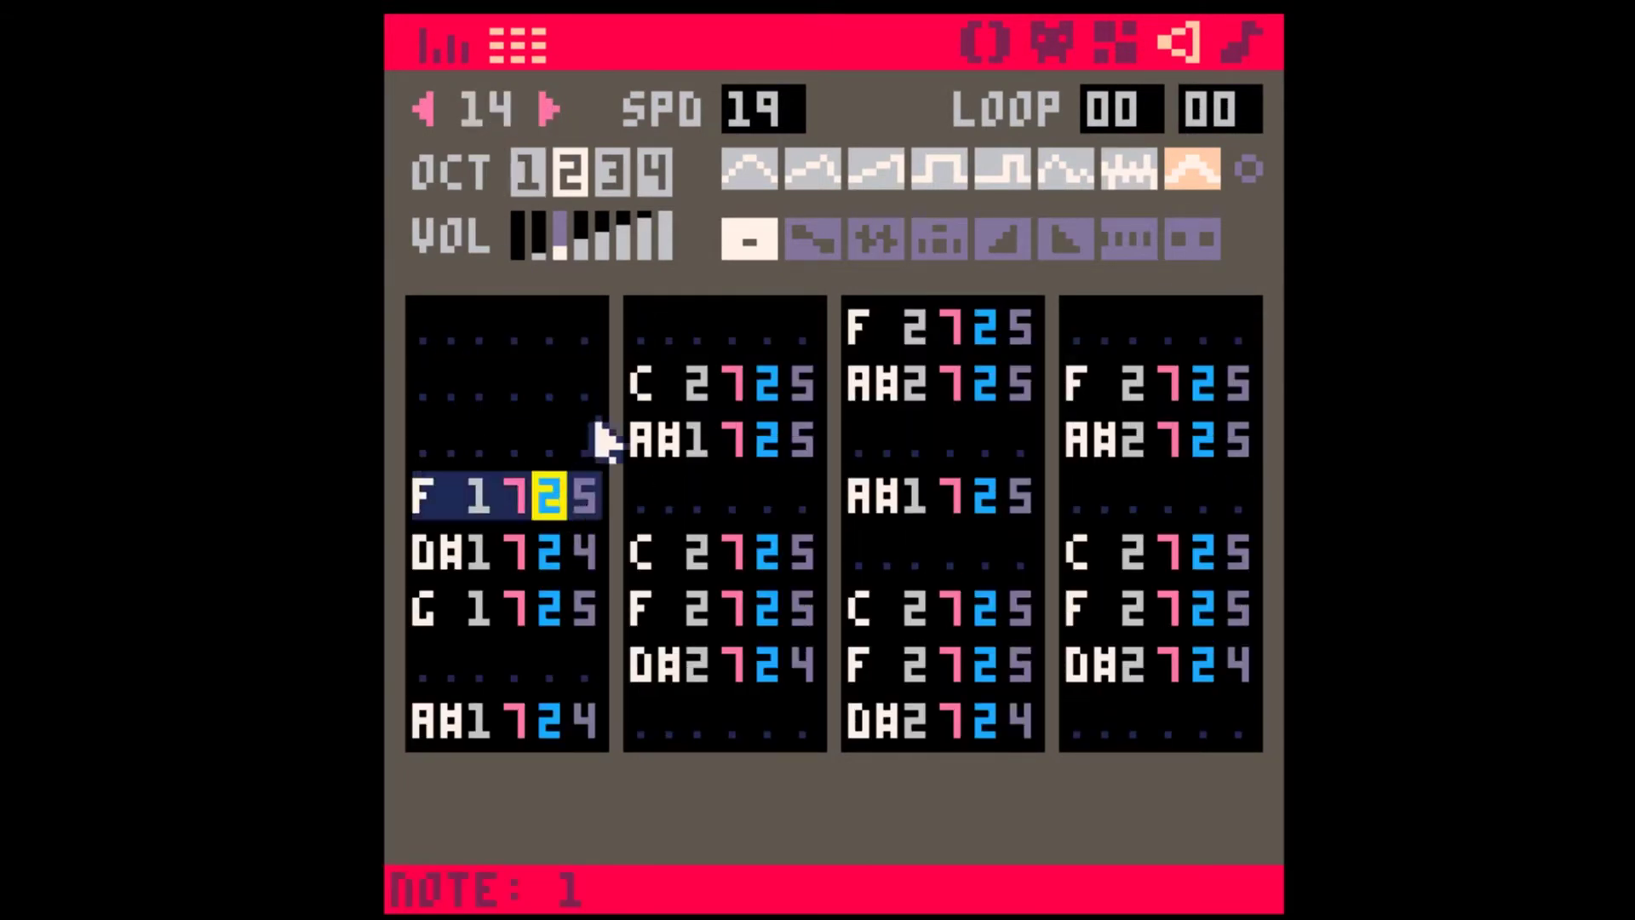
left_click(539, 238, "shift")
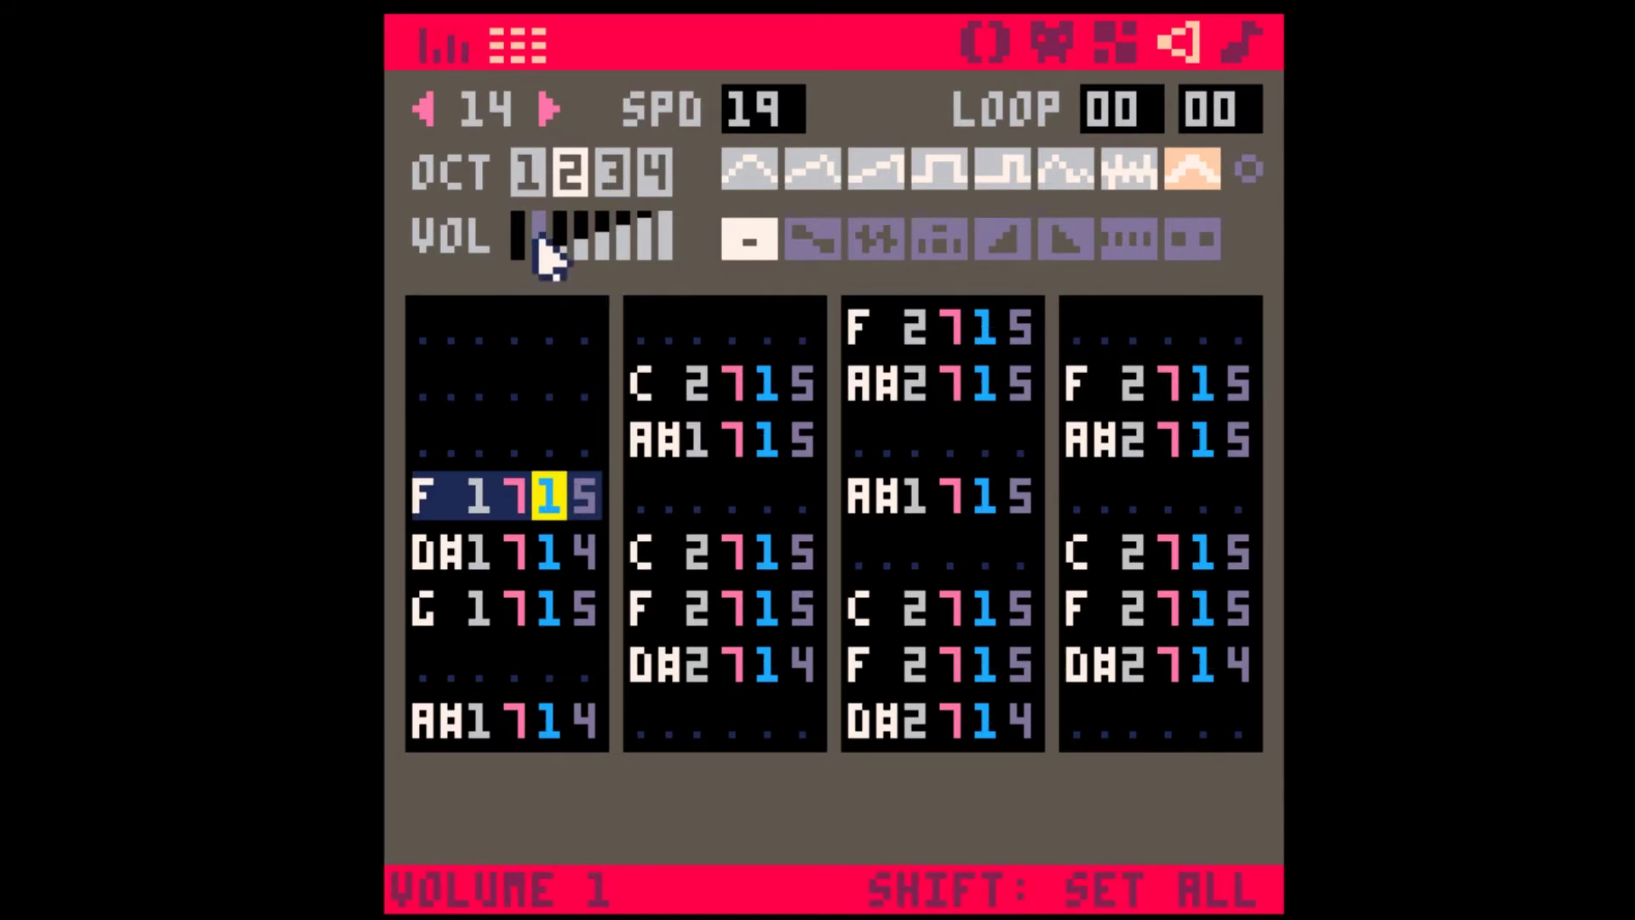
left_click(733, 172, "shift")
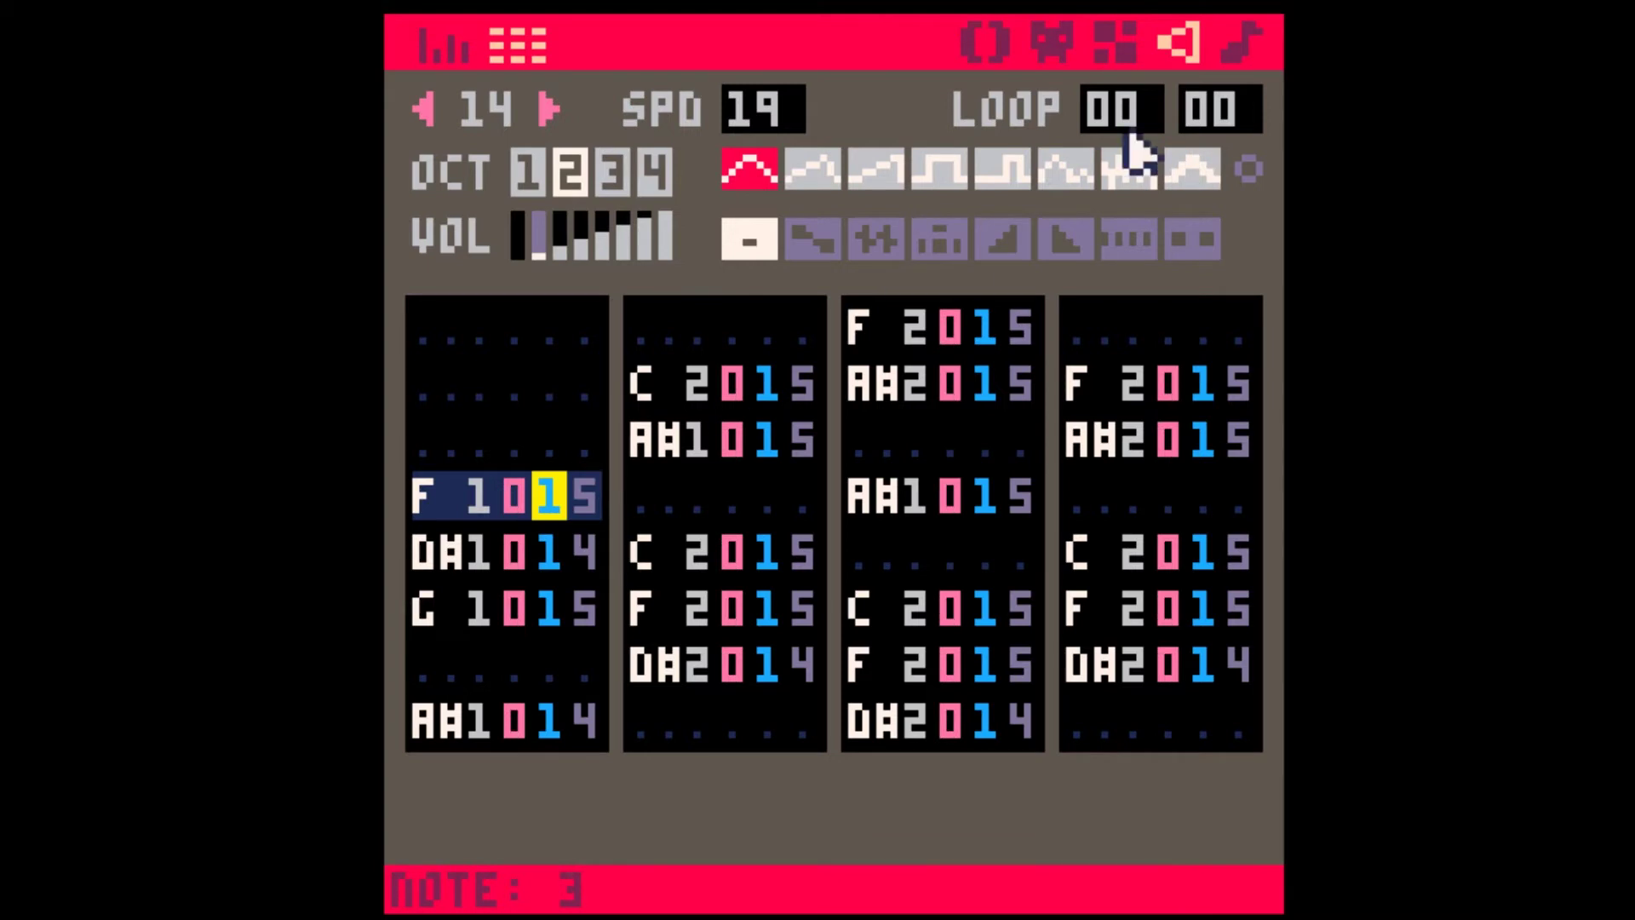
- Enable the third channel of pattern 01 and assign SFX 14 to it
left_click(1241, 42)
left_click(860, 195)
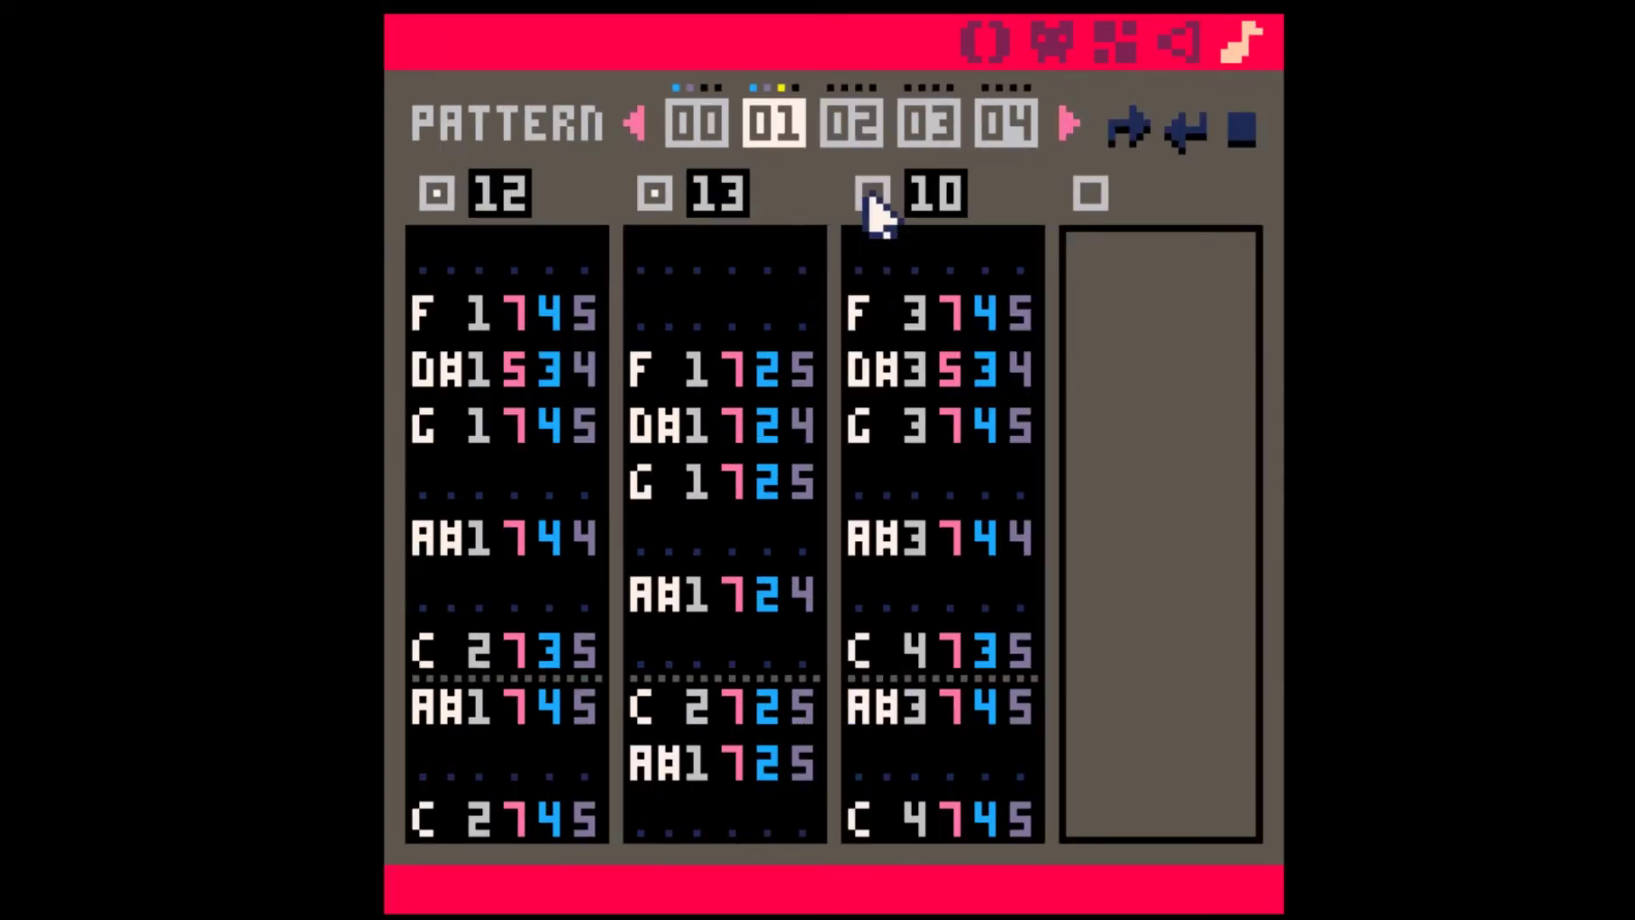
left_click(907, 200)
left_click(906, 201)
left_click(906, 202)
left_click(906, 202)
- Copy SFX 14 into SFX 15 and insert a blank row at the start to delay its notes by one
left_click(1172, 43)
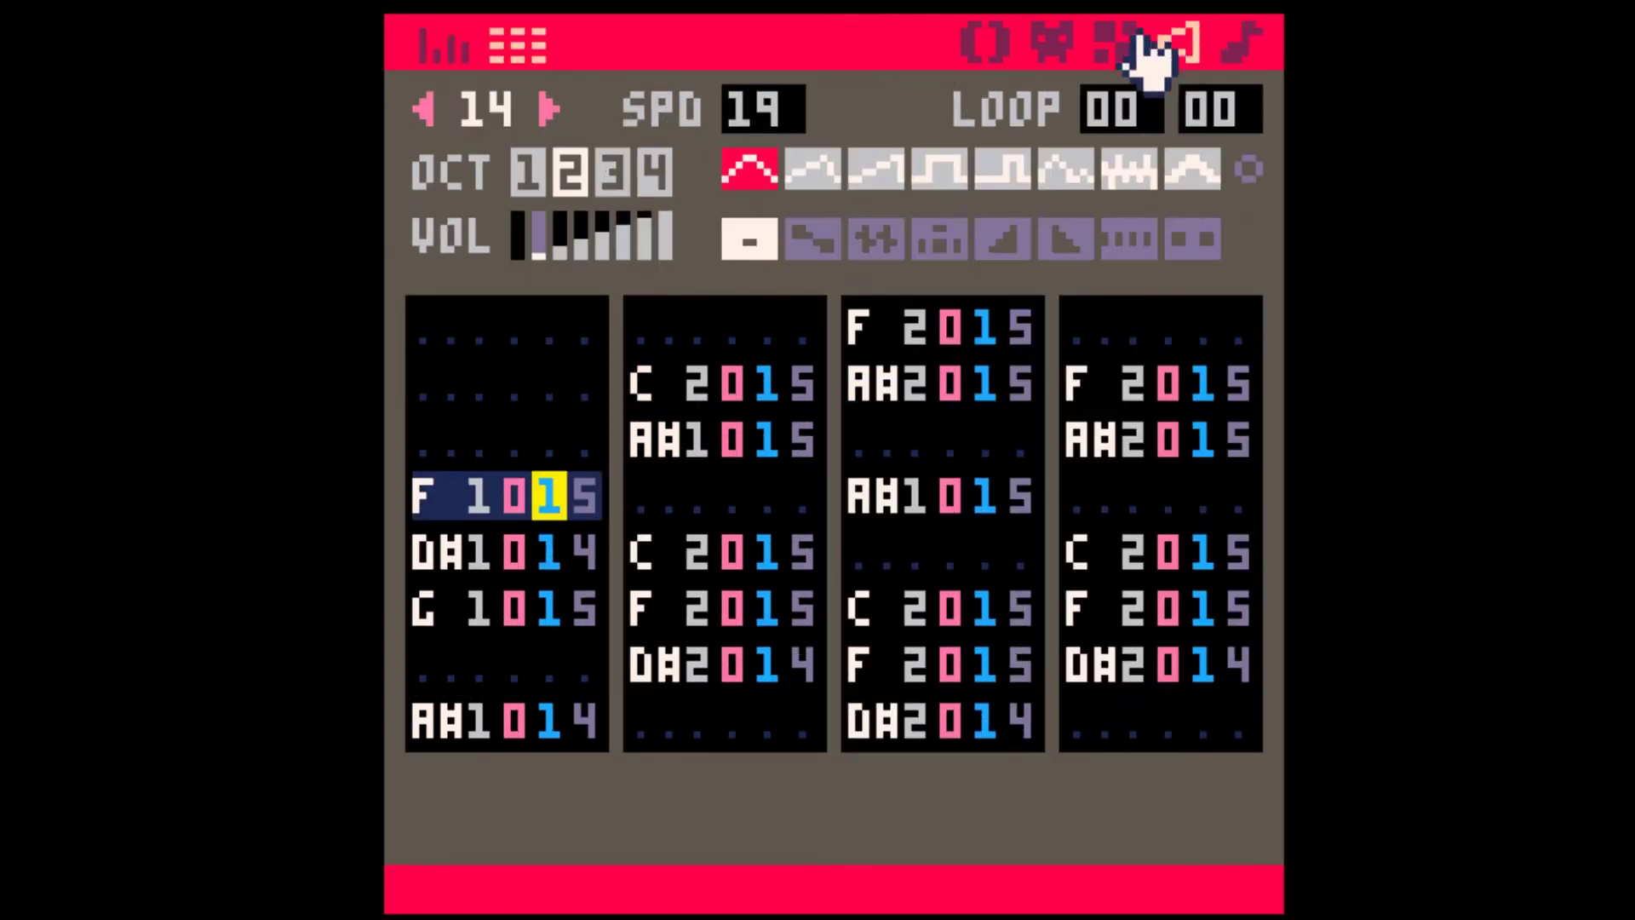
key("ctrl+c")
left_click(545, 111)
key("ctrl+v")
left_click(456, 342)
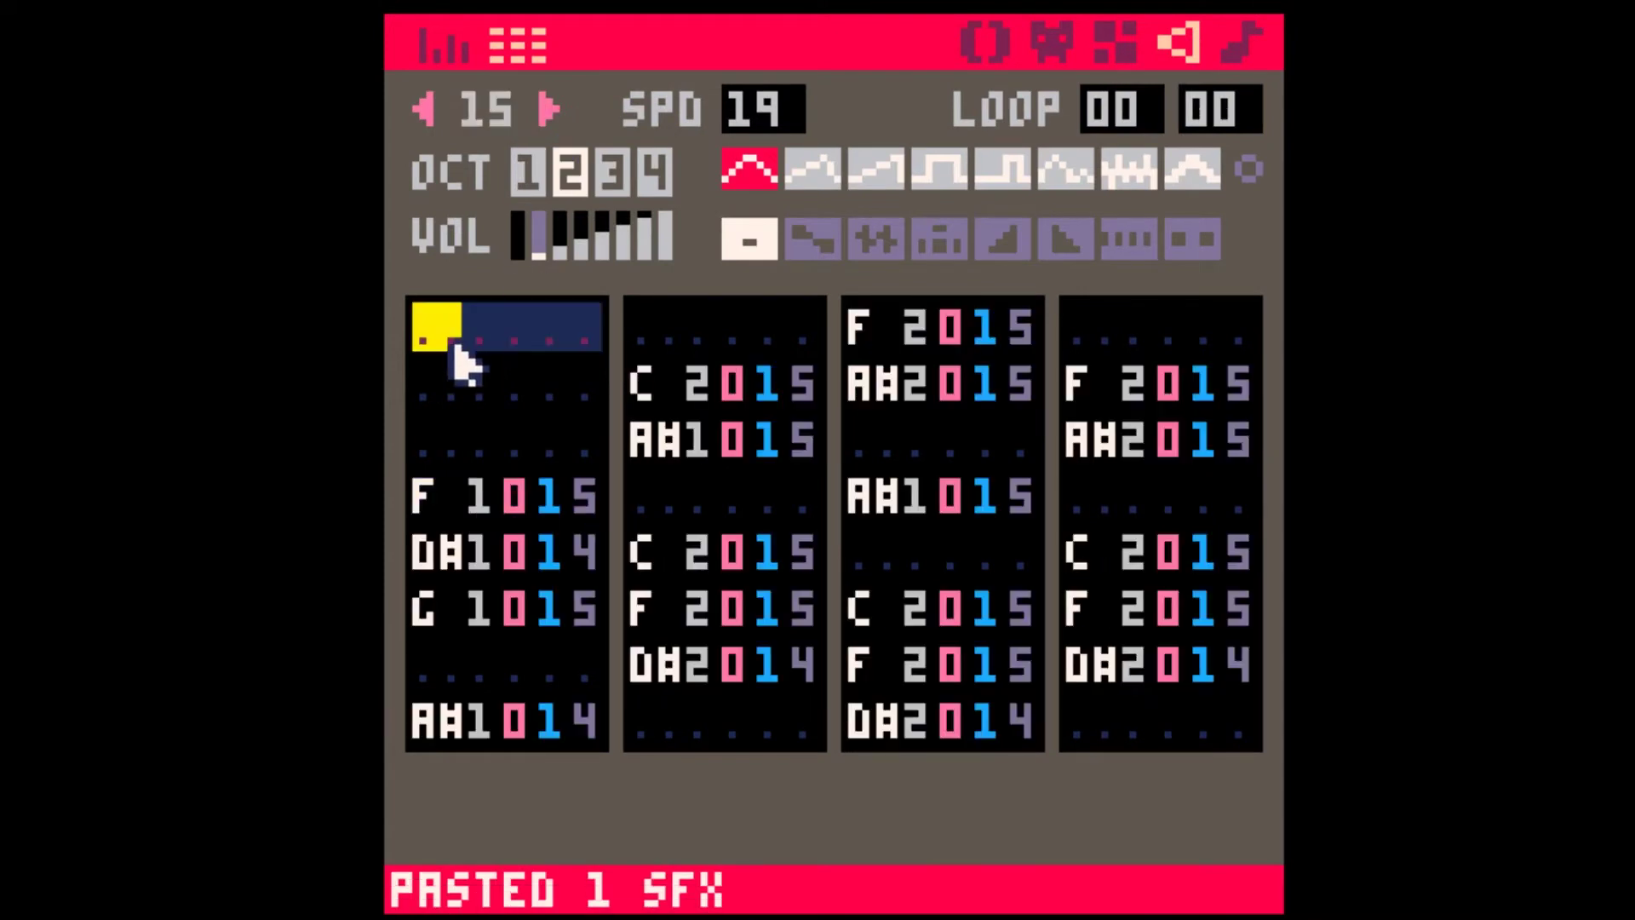
key("Insert")
- Play the music from pattern 00 to hear how the added echo layer in pattern 01 sounds
left_click(1241, 42)
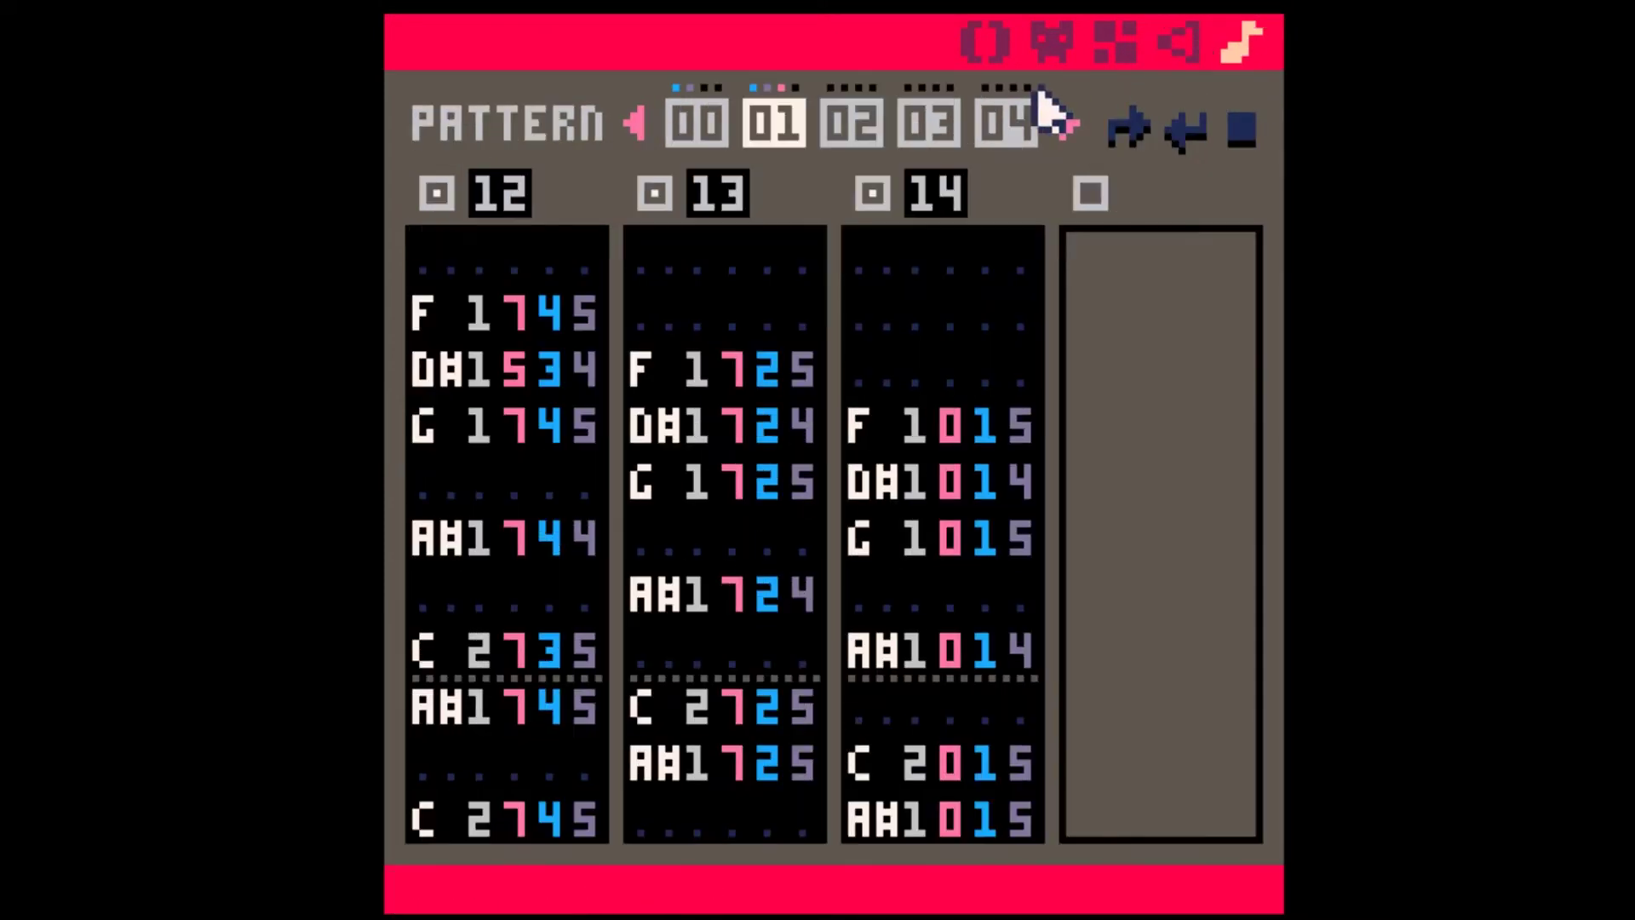
left_click(707, 130)
key("space")
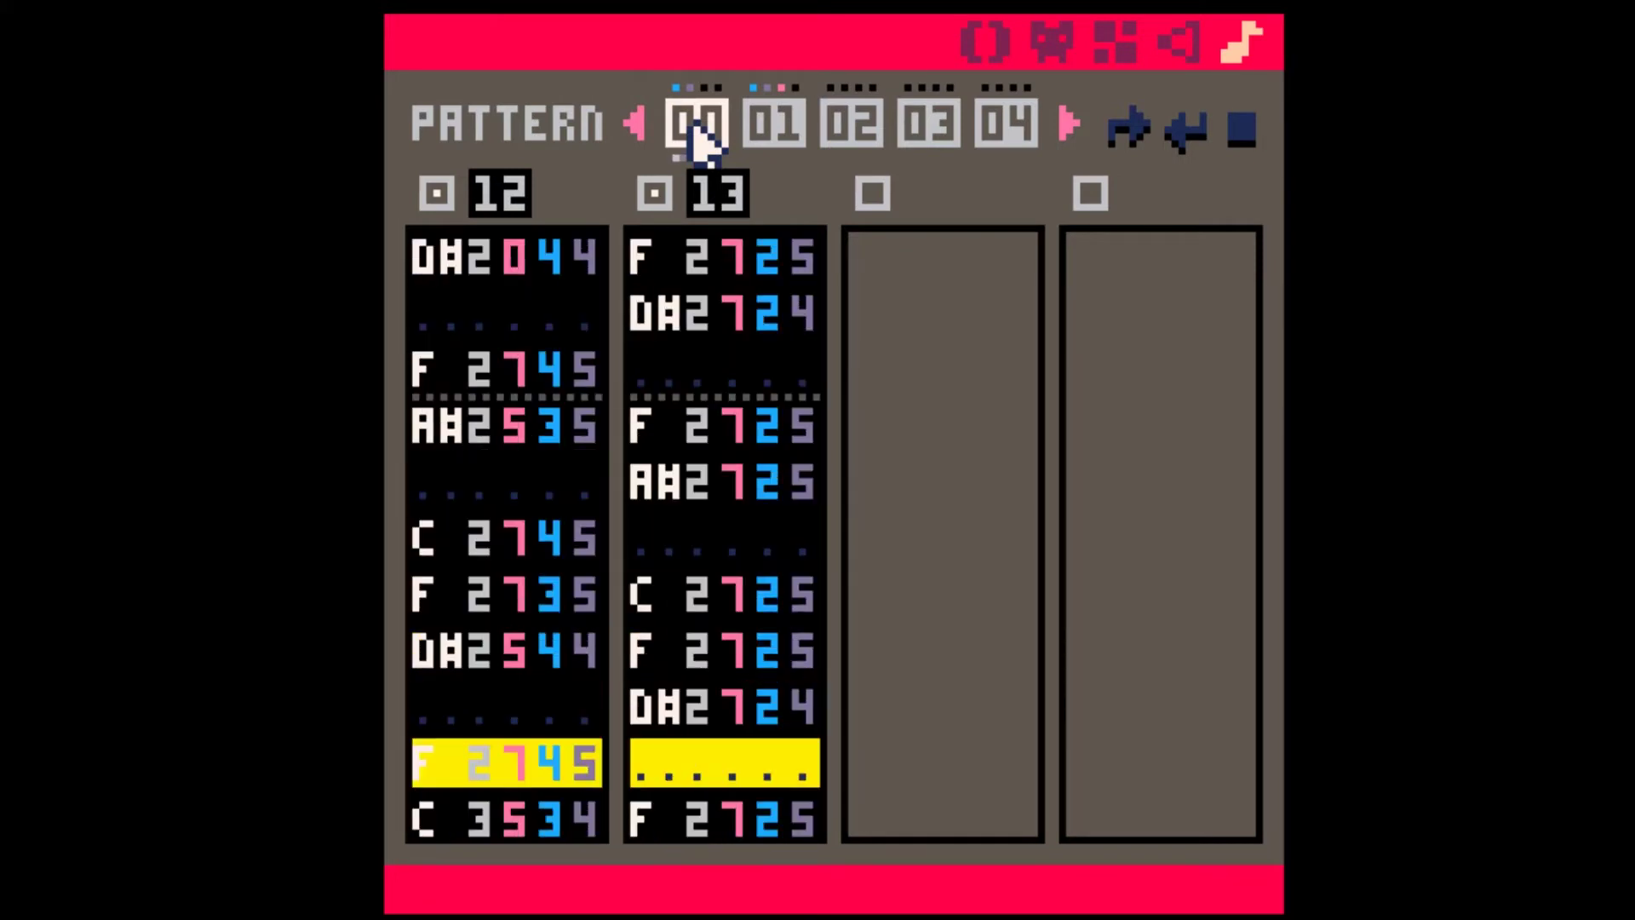
- Enable the fourth channel of pattern 01 and assign SFX 15 to it during playback
left_click(1090, 194)
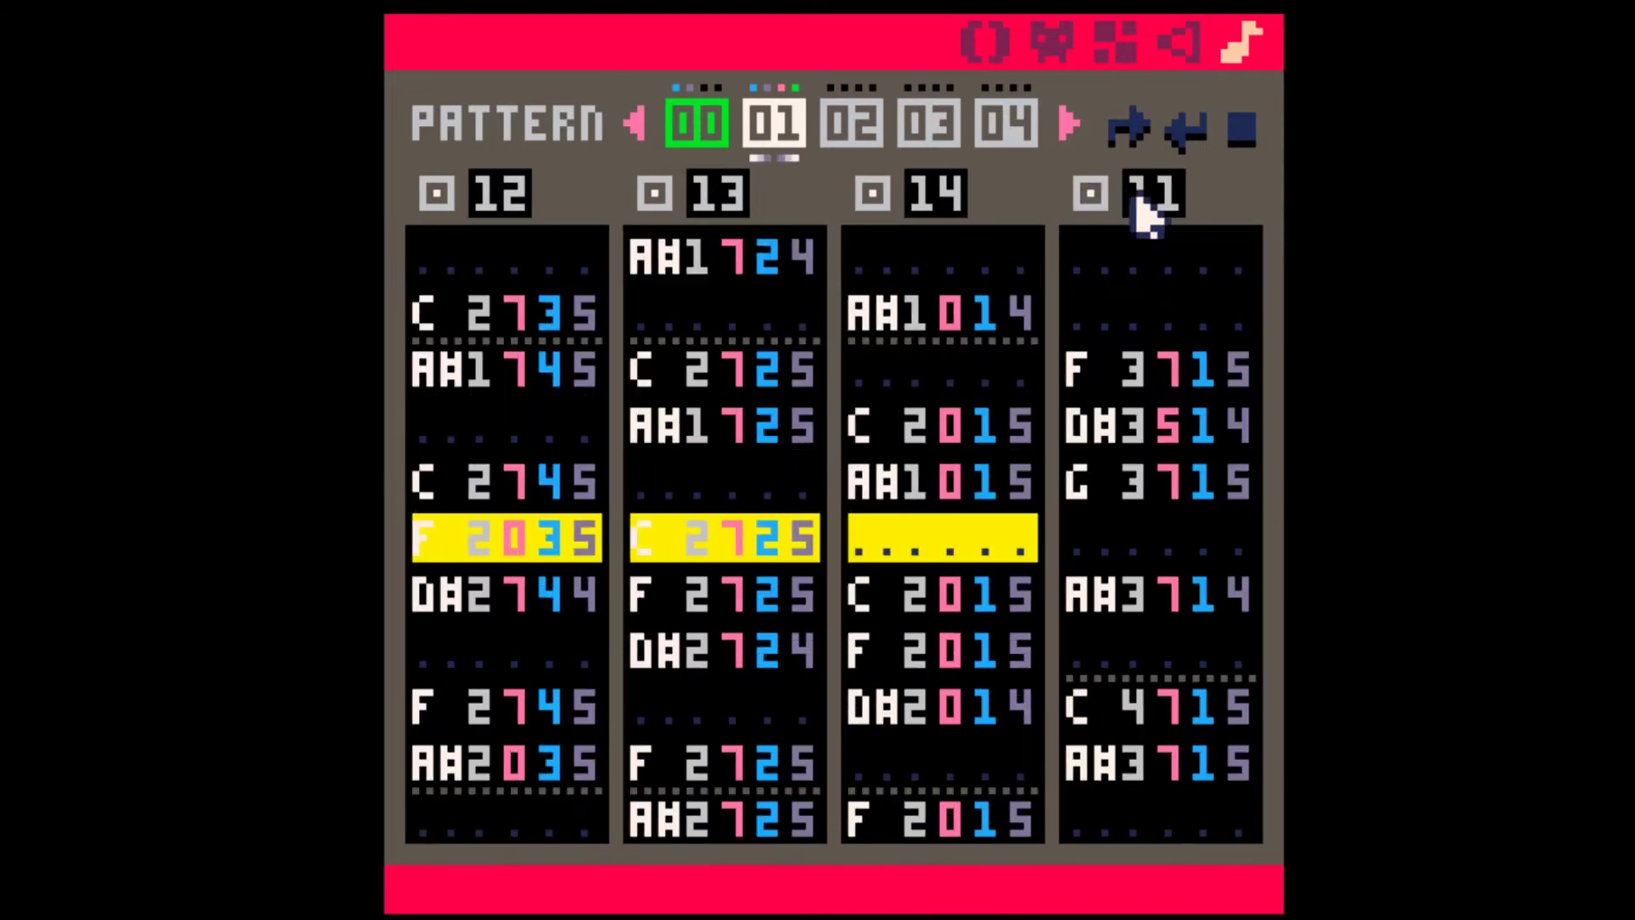
scroll(1143, 198, "up", 2)
scroll(1161, 219, "up", 2)
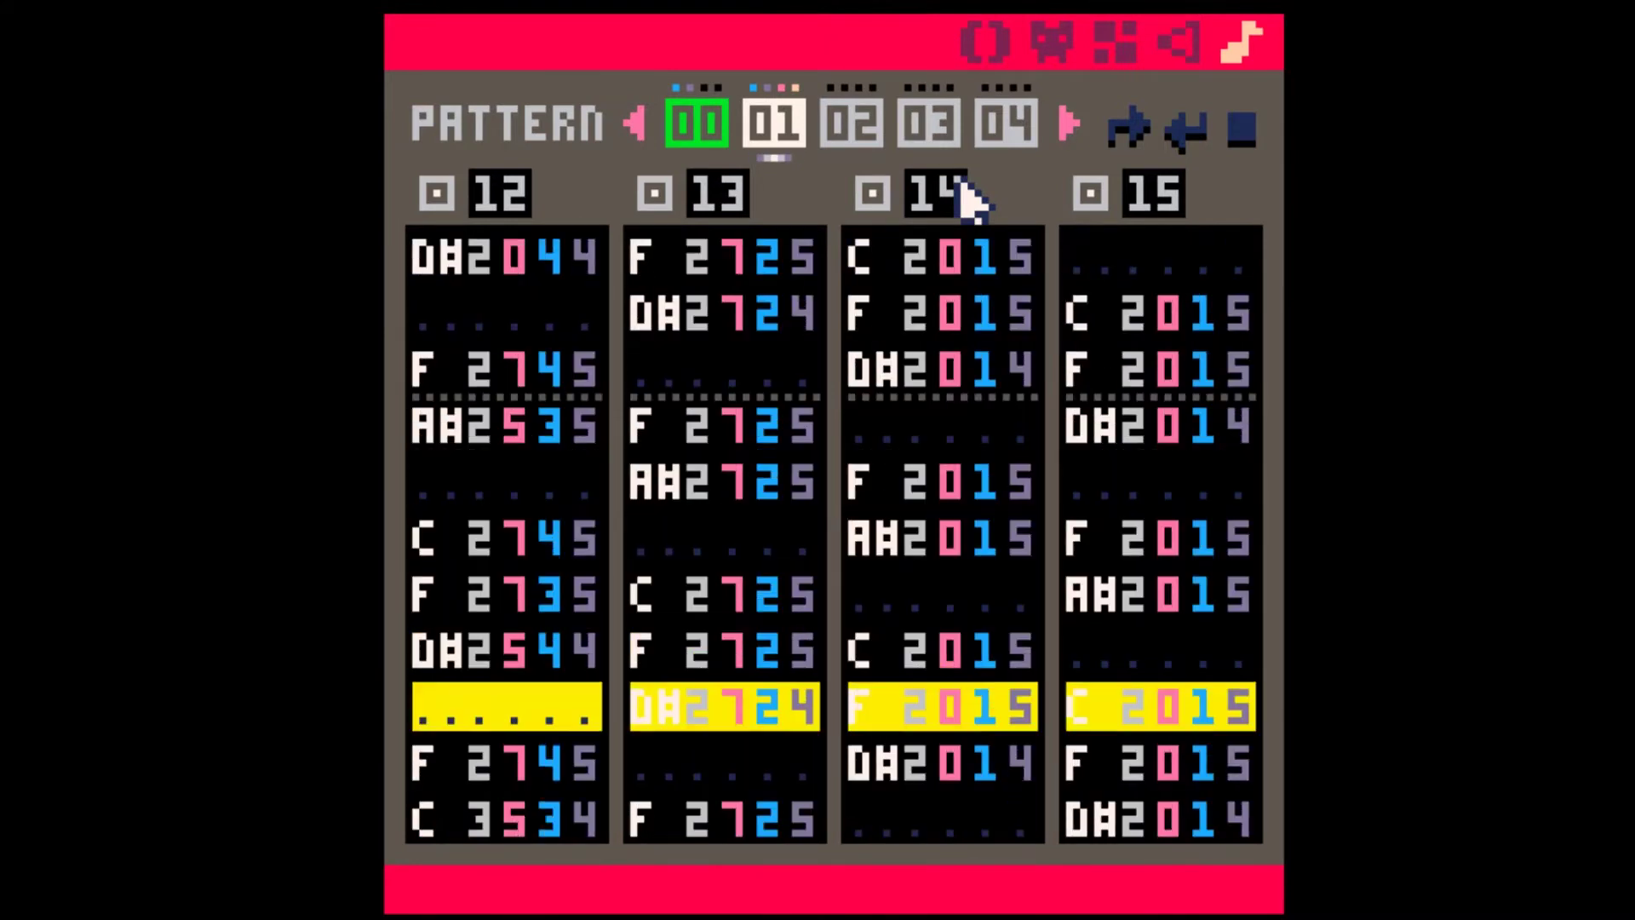
- Enable the third and fourth channels of pattern 00 and assign SFX 14 and SFX 15 to them
left_click(697, 128)
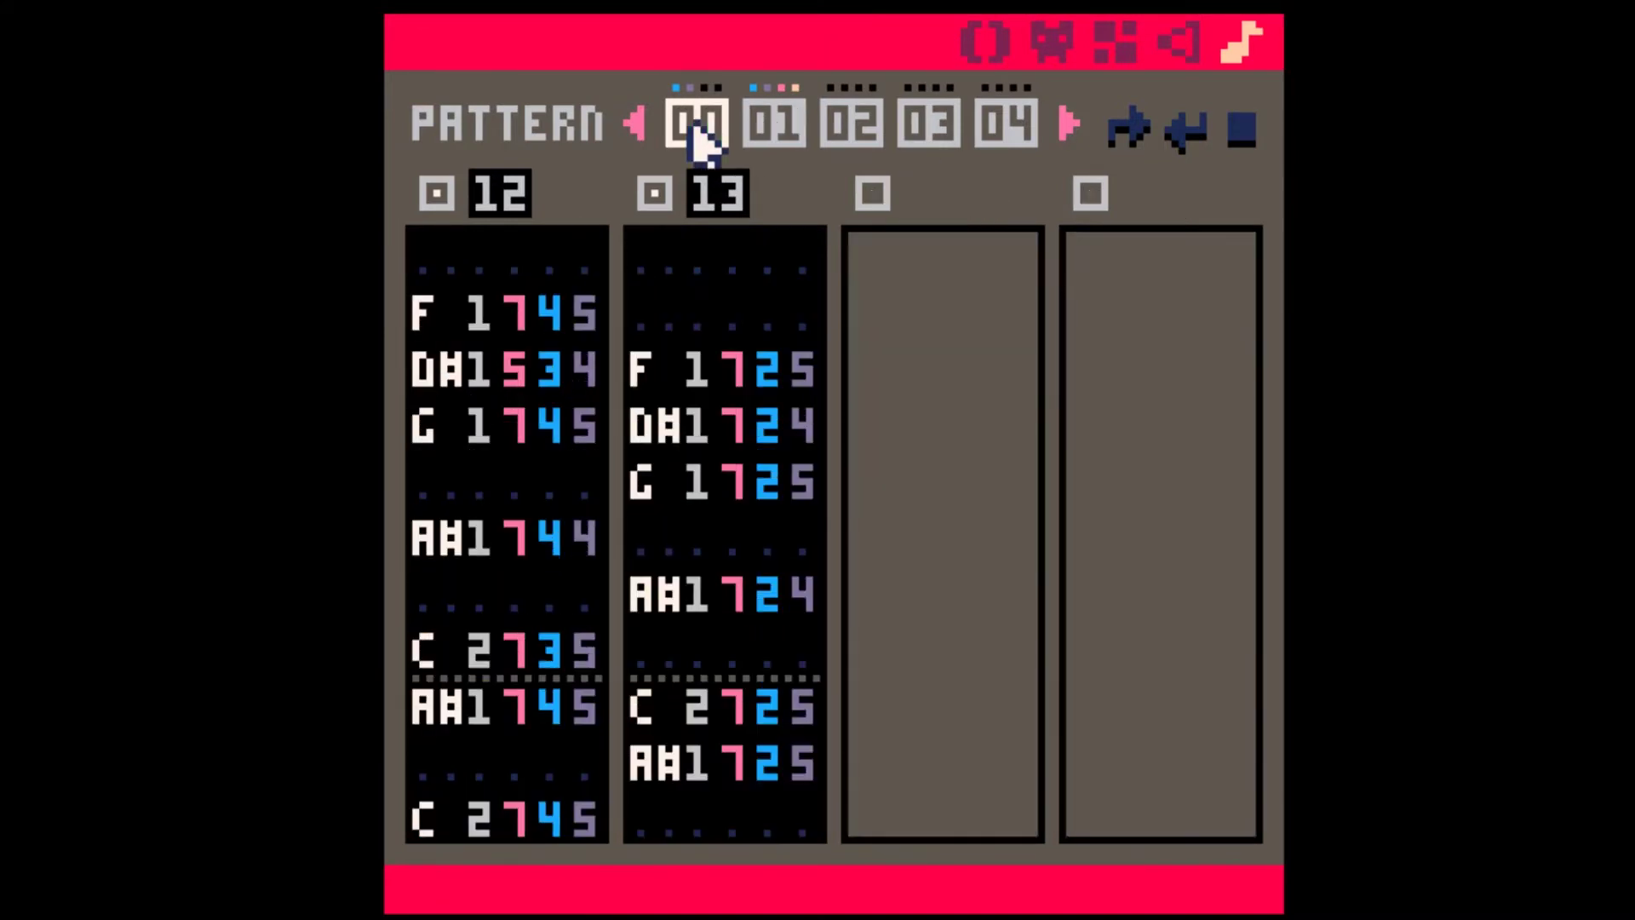
left_click(872, 196)
left_click(872, 196)
left_click(873, 200)
left_click_drag(911, 204, 941, 217)
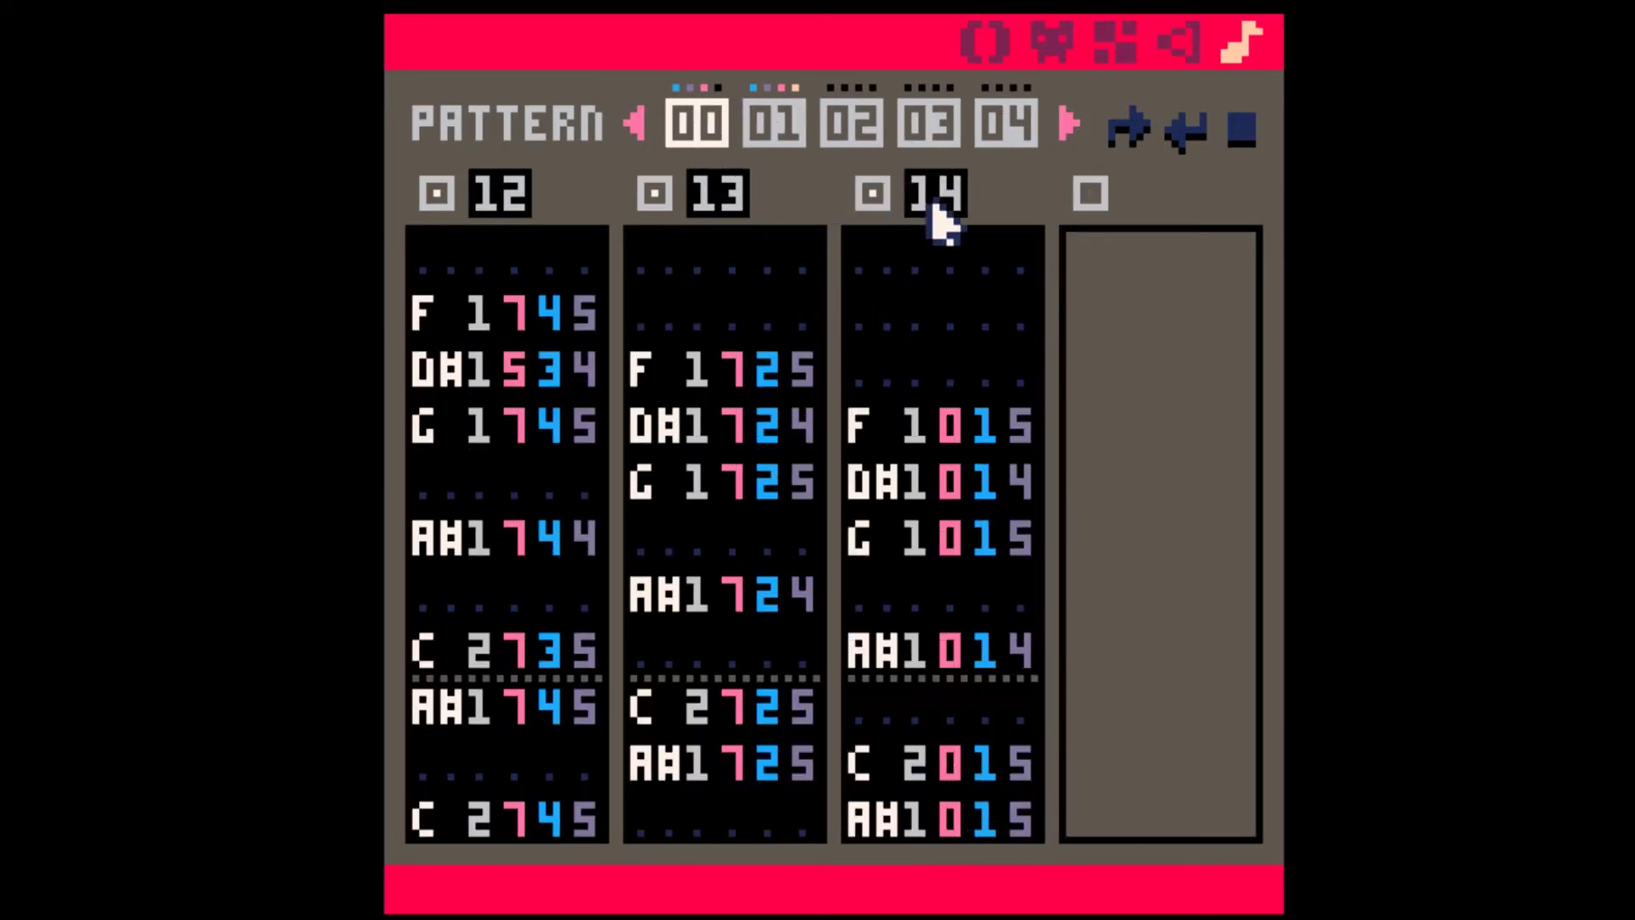
left_click(1090, 194)
left_click_drag(1116, 200, 1139, 213)
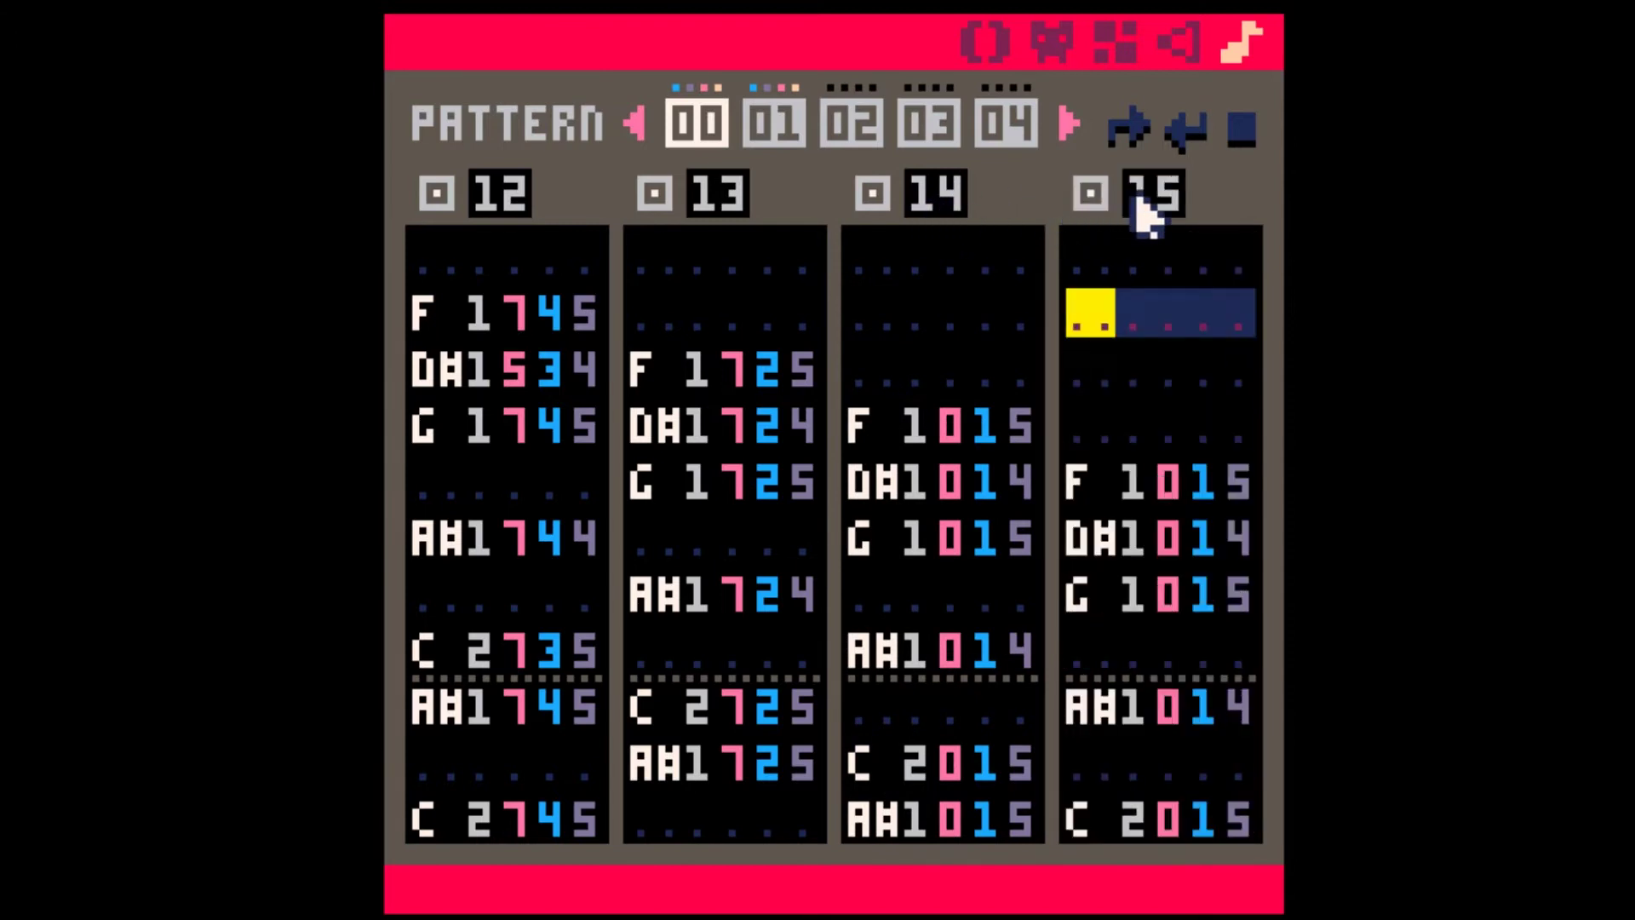
- Switch the second and third channels of pattern 01 off and back on
left_click(769, 127)
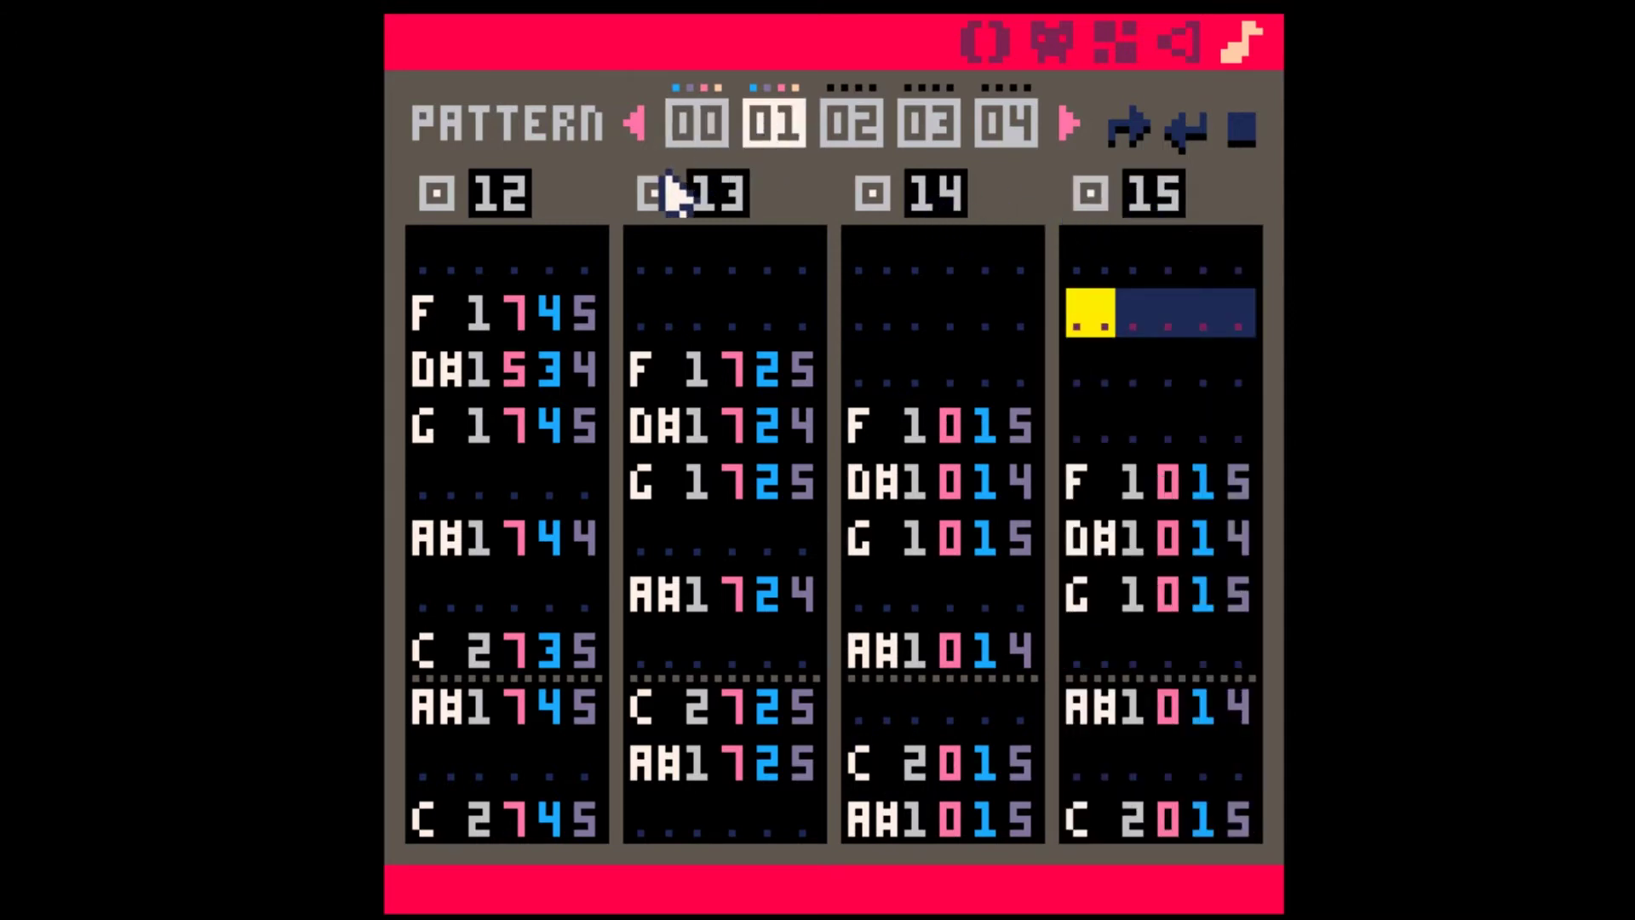
left_click(656, 194)
left_click(874, 194)
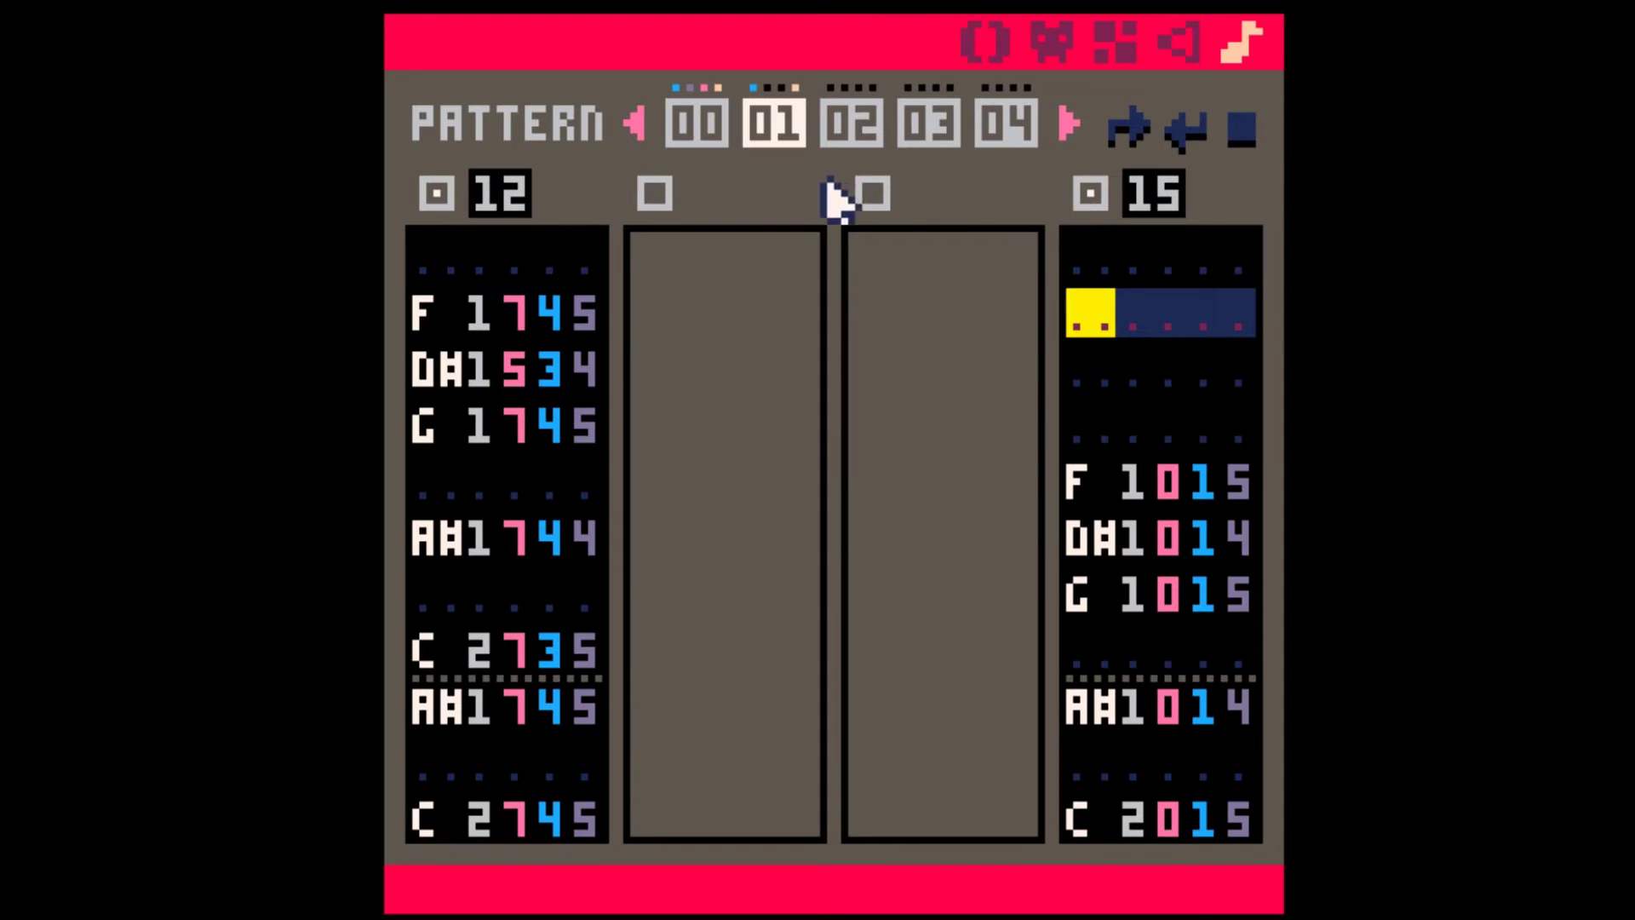
left_click(874, 194)
left_click(655, 194)
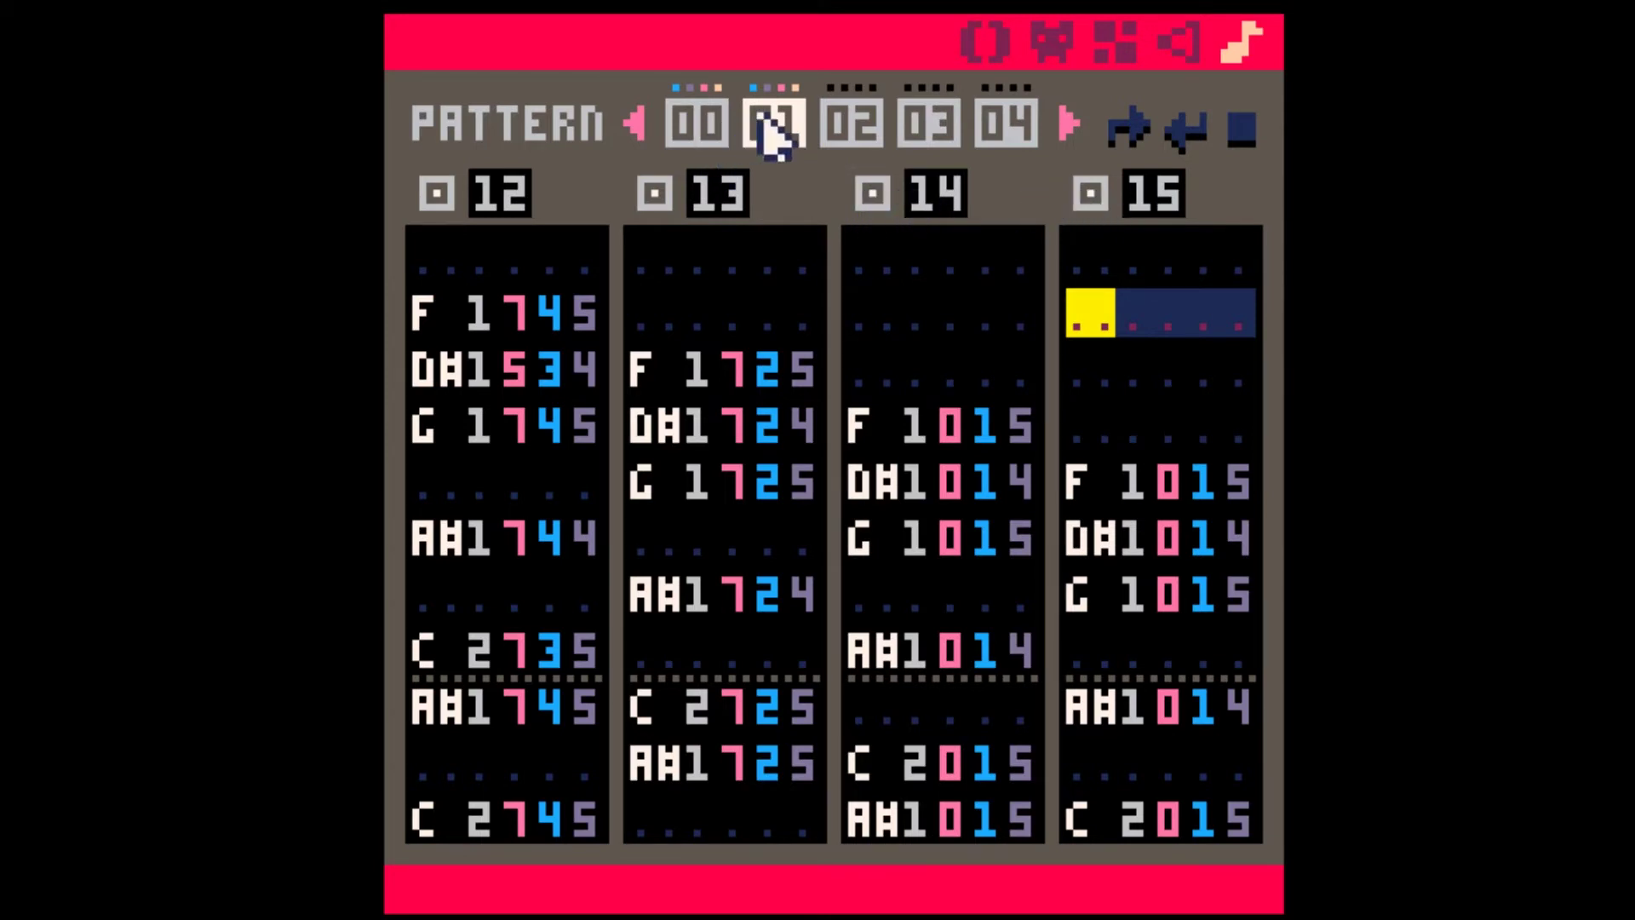
- Copy SFX 12 and SFX 13 together and paste the pair starting at SFX 16
left_click(1184, 42)
left_click(426, 109)
left_click(425, 109)
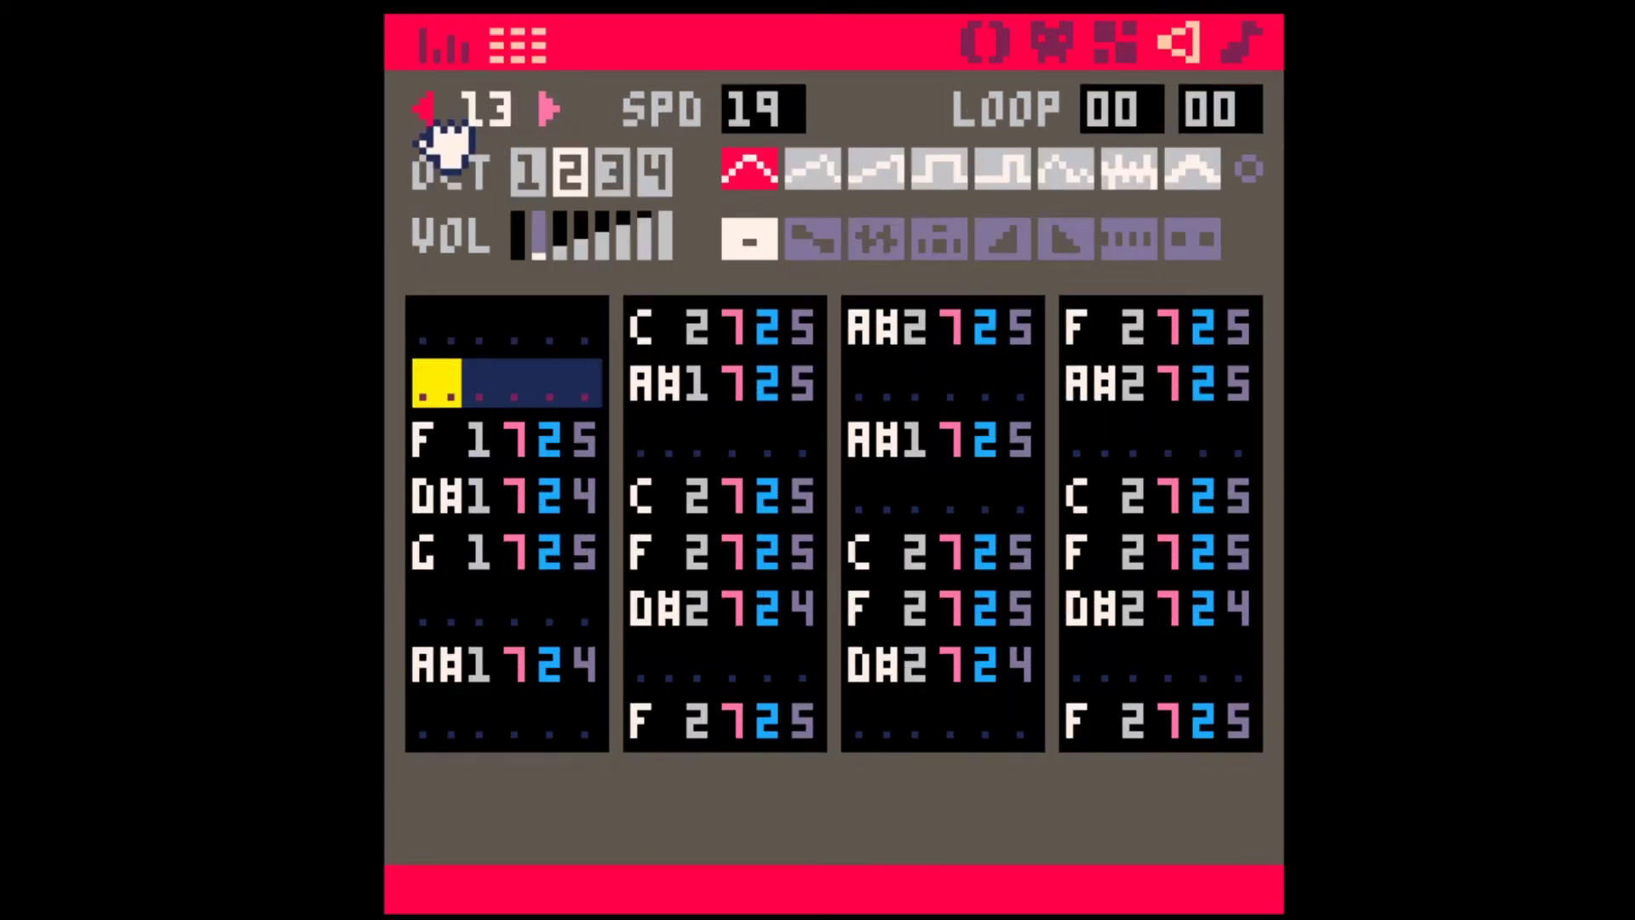
left_click(425, 111)
left_click(545, 109, "shift")
key("ctrl+c")
left_click(545, 109)
left_click(545, 109)
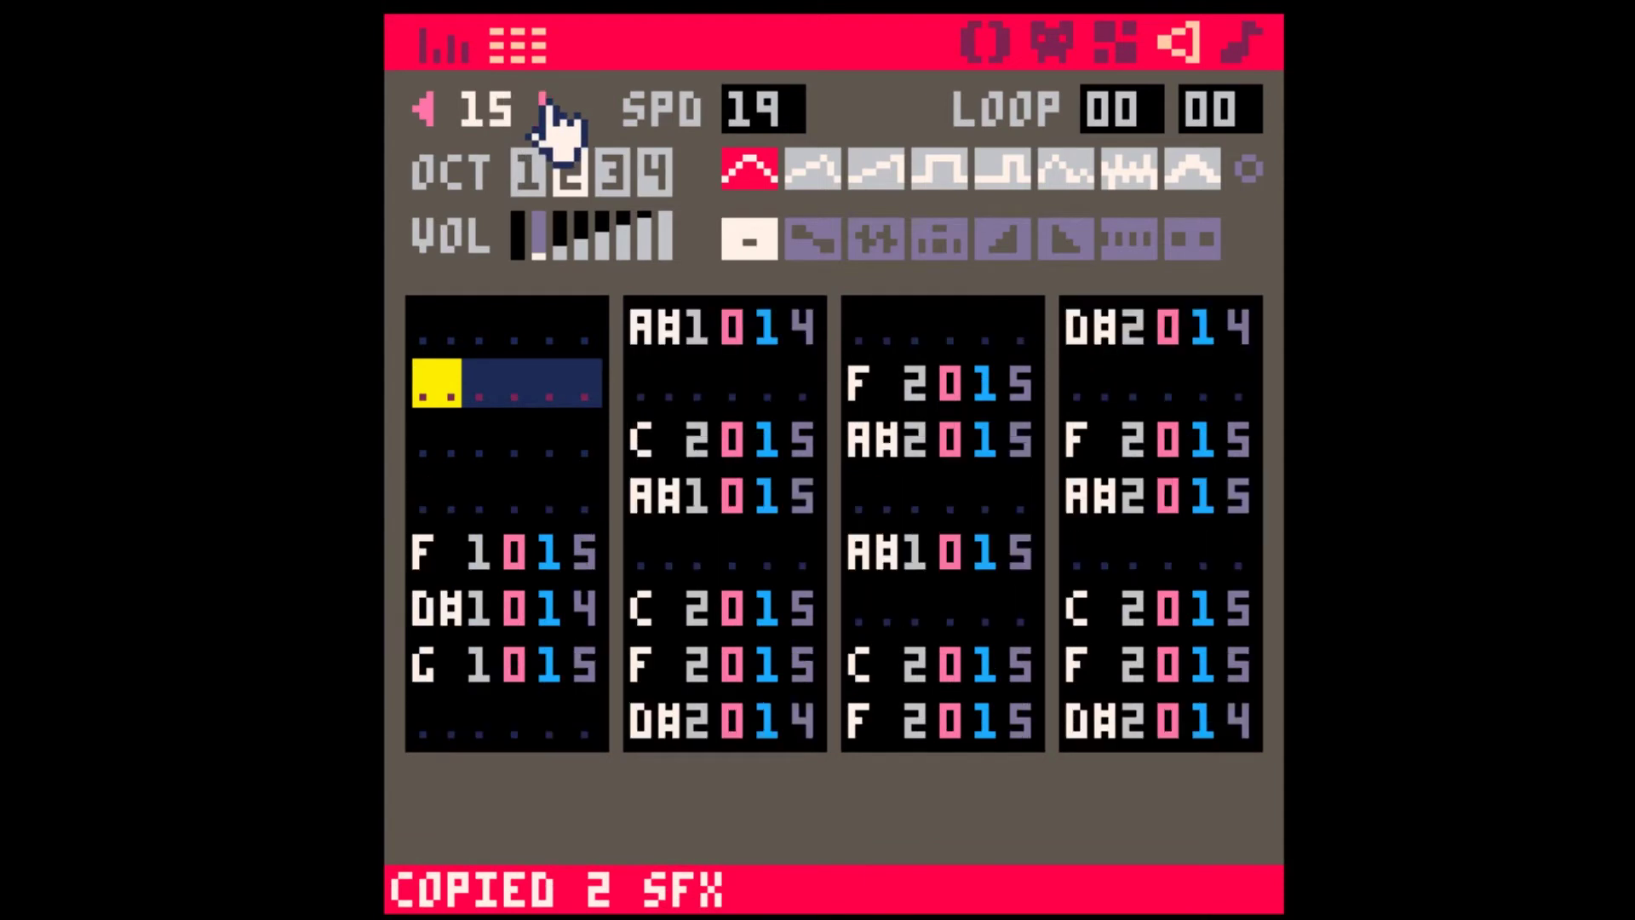
left_click(547, 109)
key("ctrl+v")
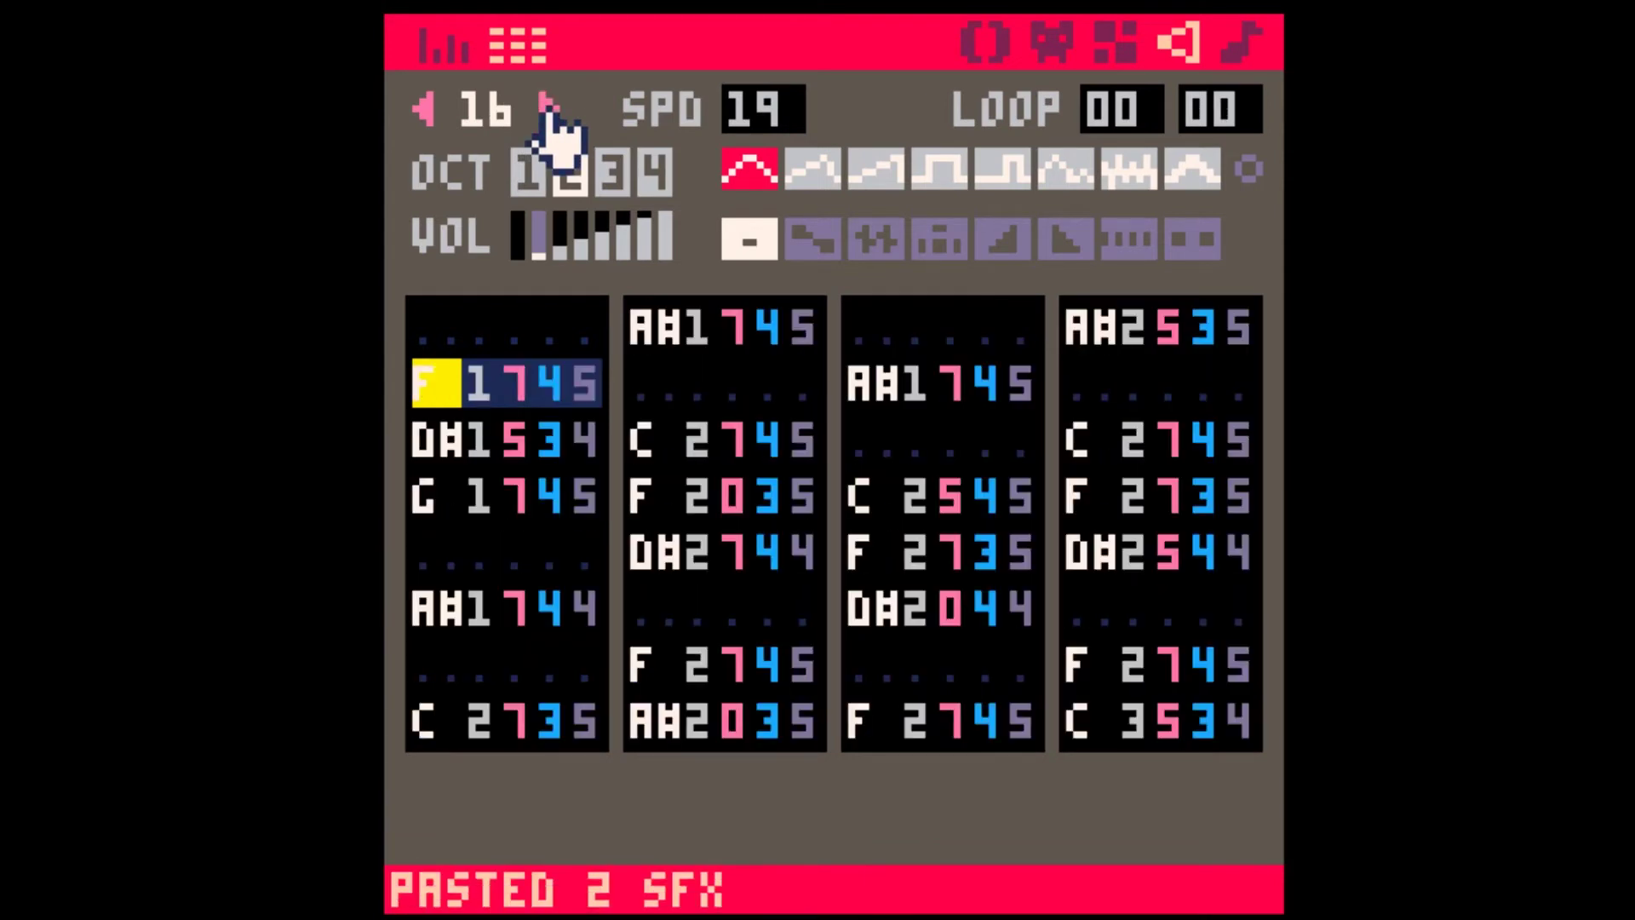
left_click(1242, 41)
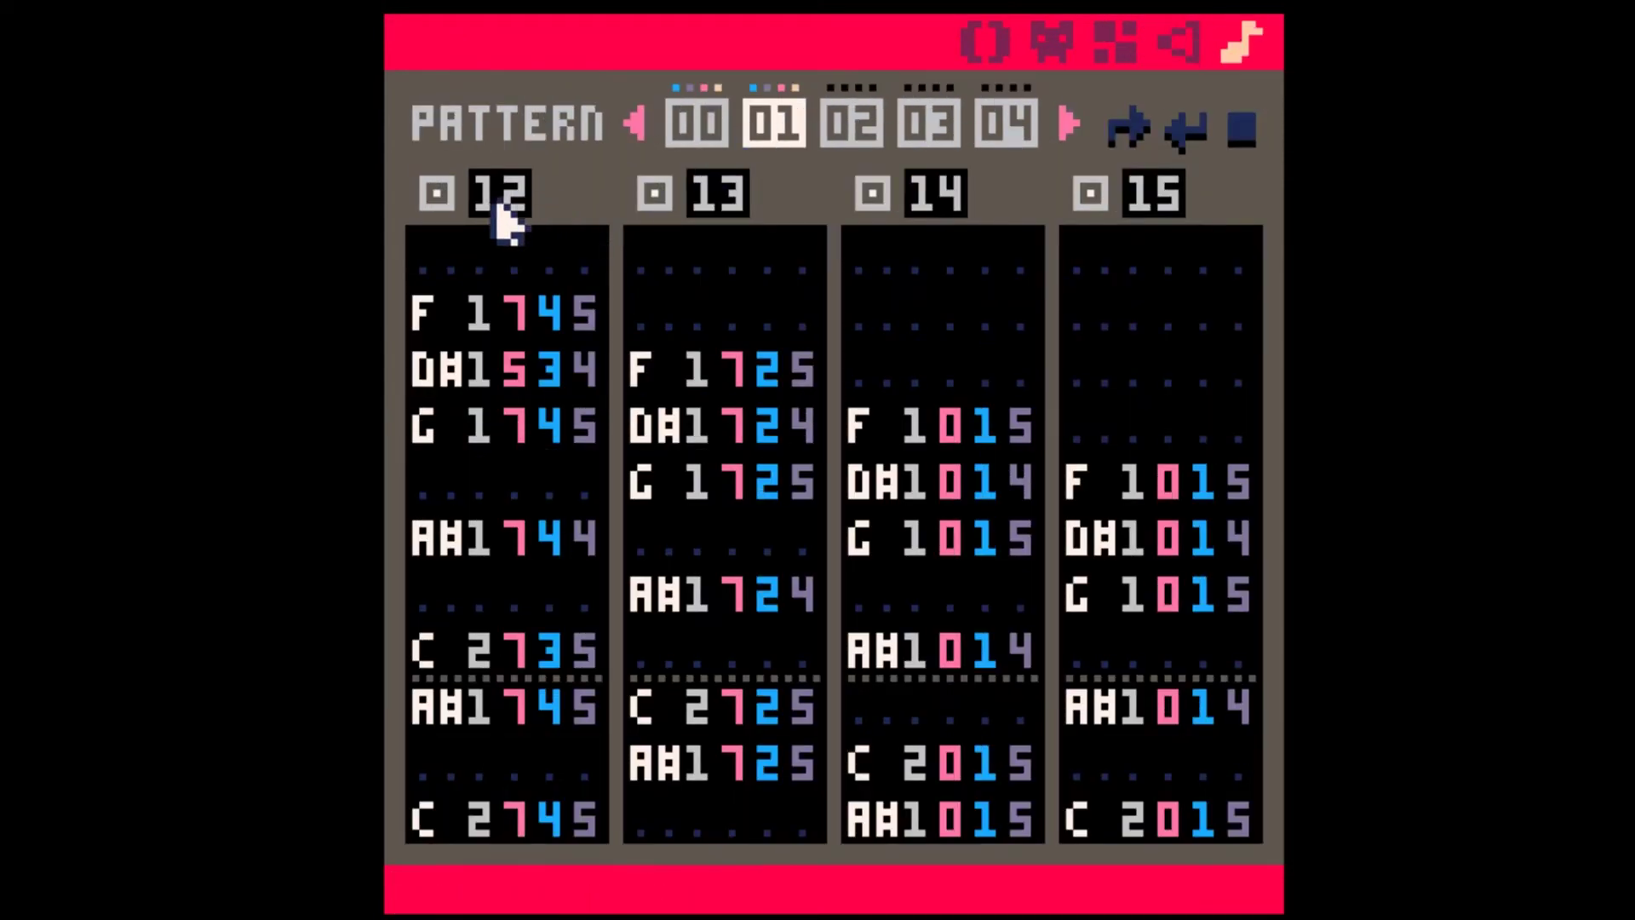
left_click_drag(500, 212, 673, 226)
left_click(690, 201, "shift")
left_click(1178, 46)
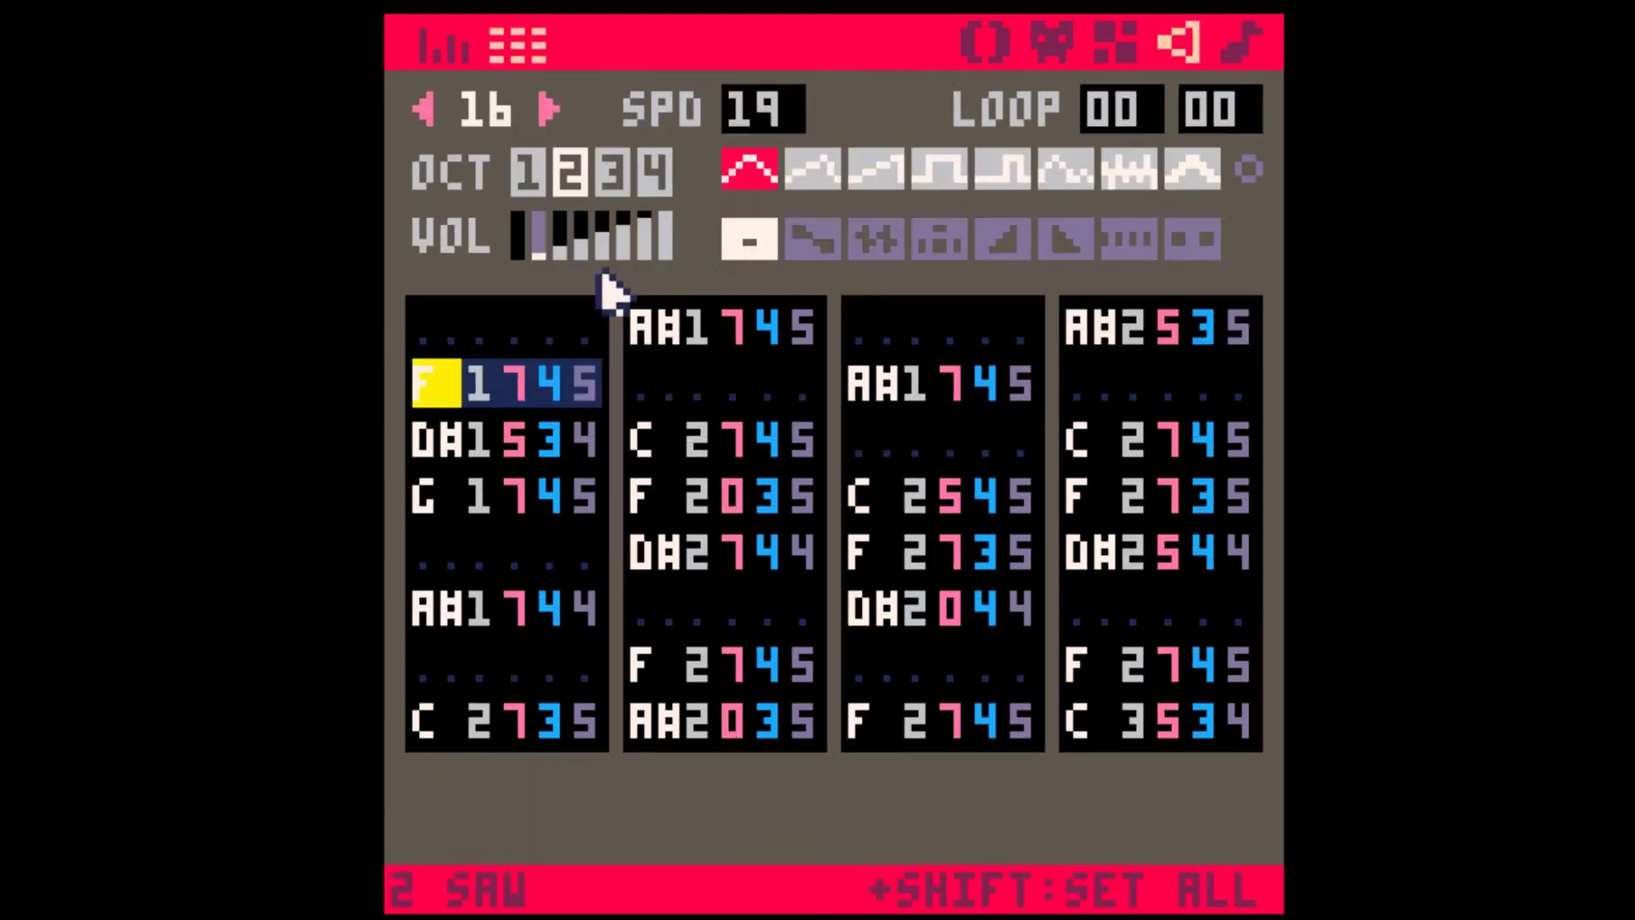
- Transpose all notes of SFX 16 up by 12 semitones
left_click(438, 311)
key("ctrl+a")
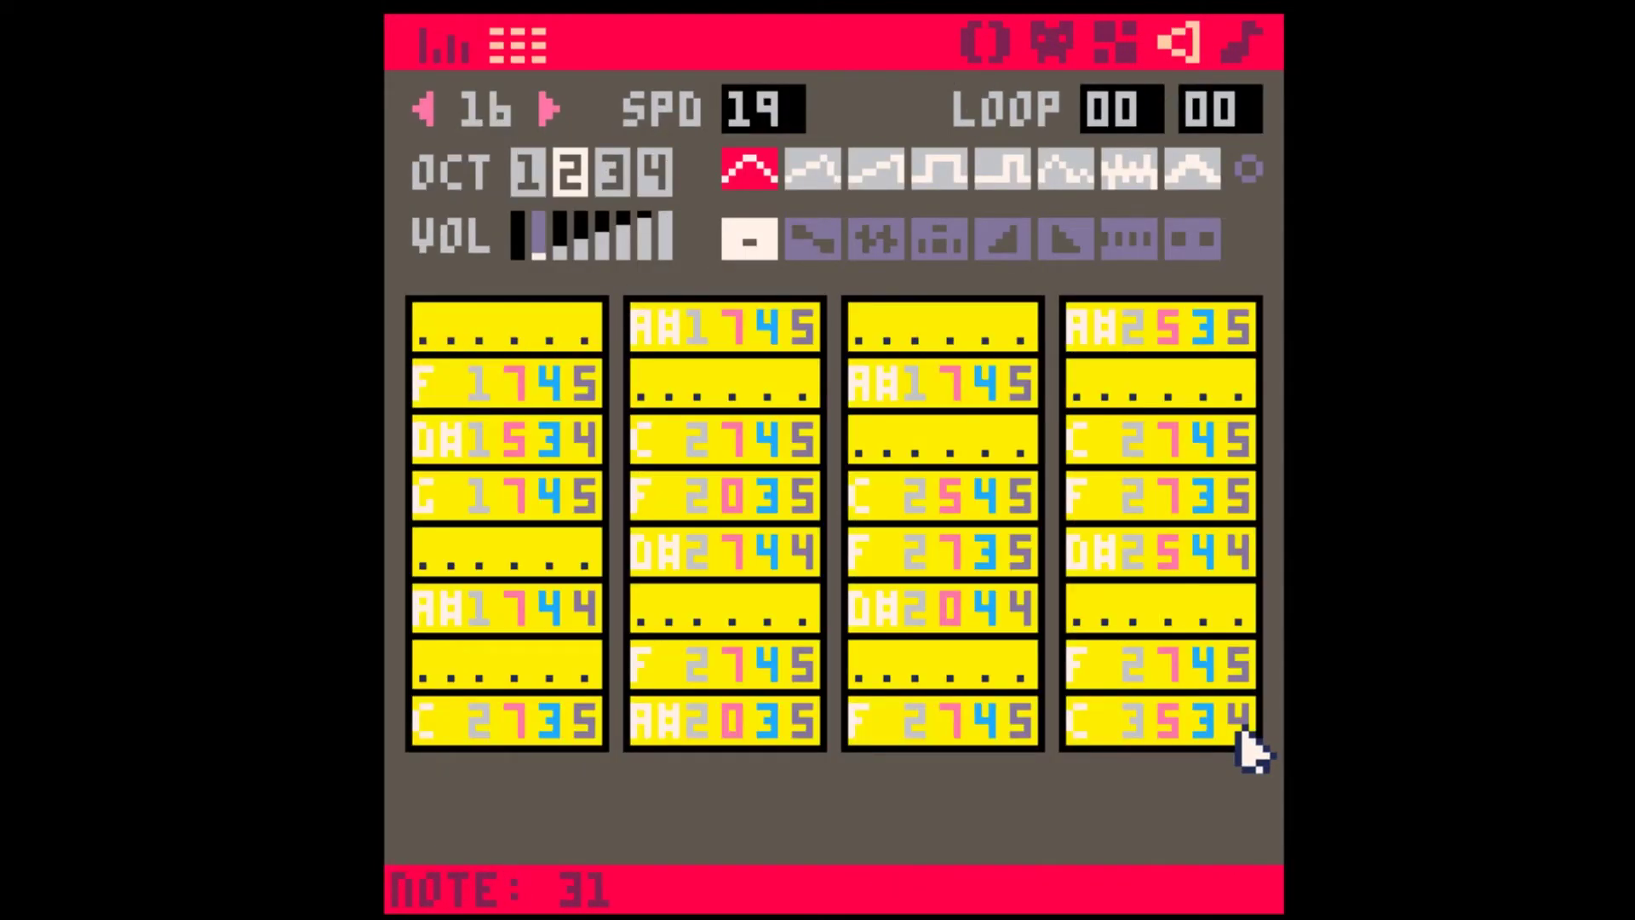
key("ctrl+Up")
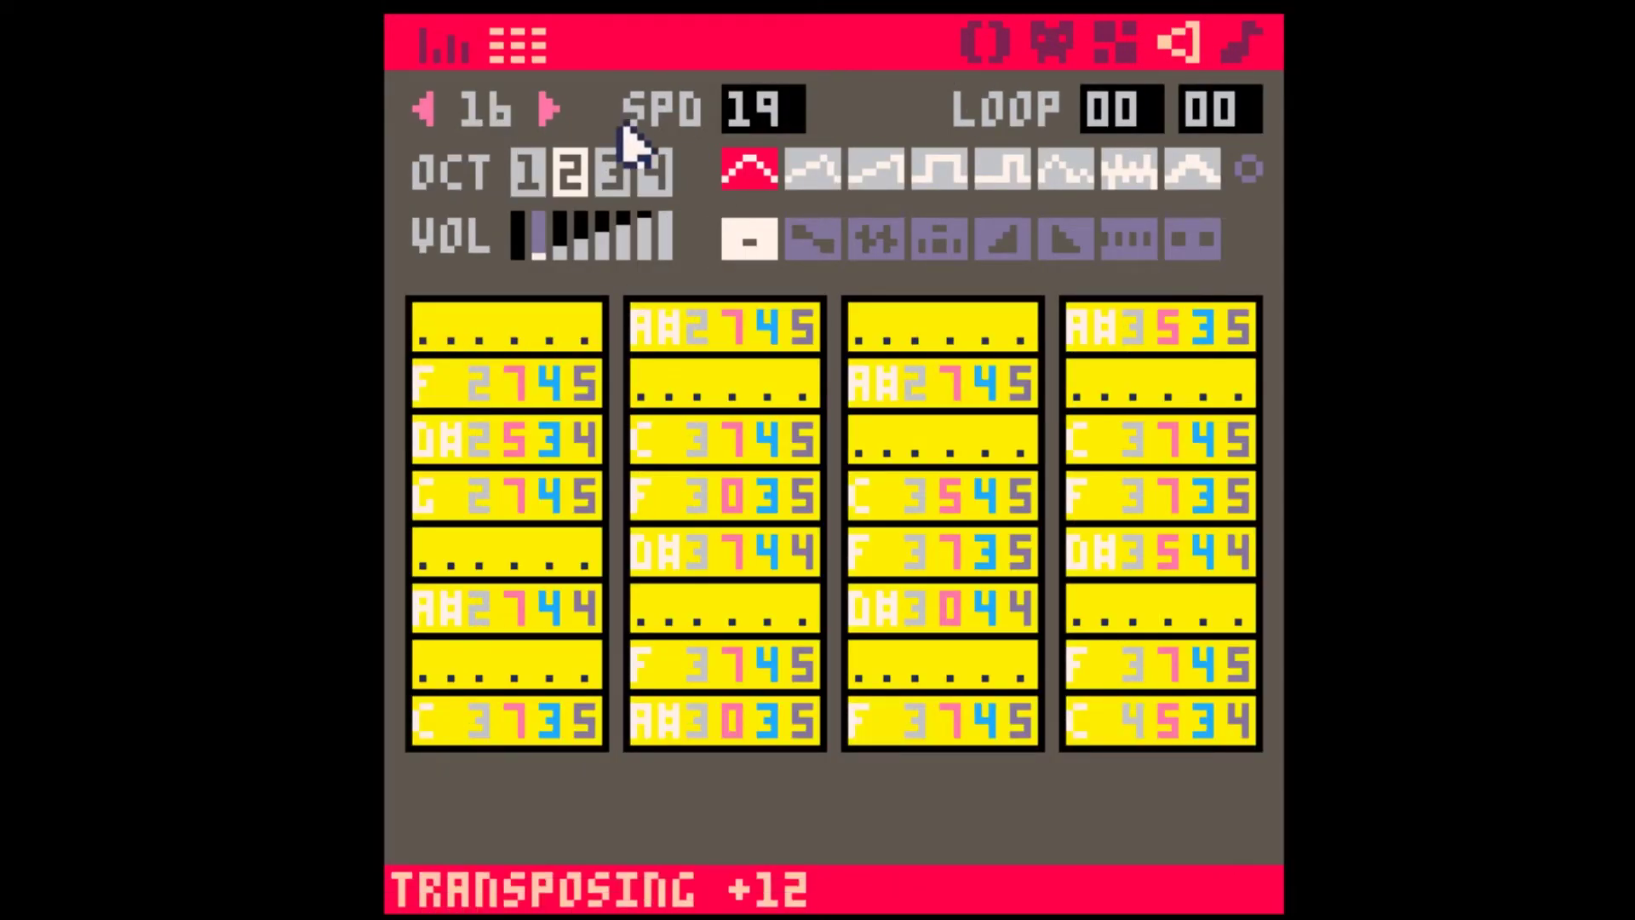
- Transpose all notes of SFX 17 up by 12 semitones
left_click(550, 109)
left_click(528, 173)
left_click(453, 334)
left_click(1240, 720, "shift")
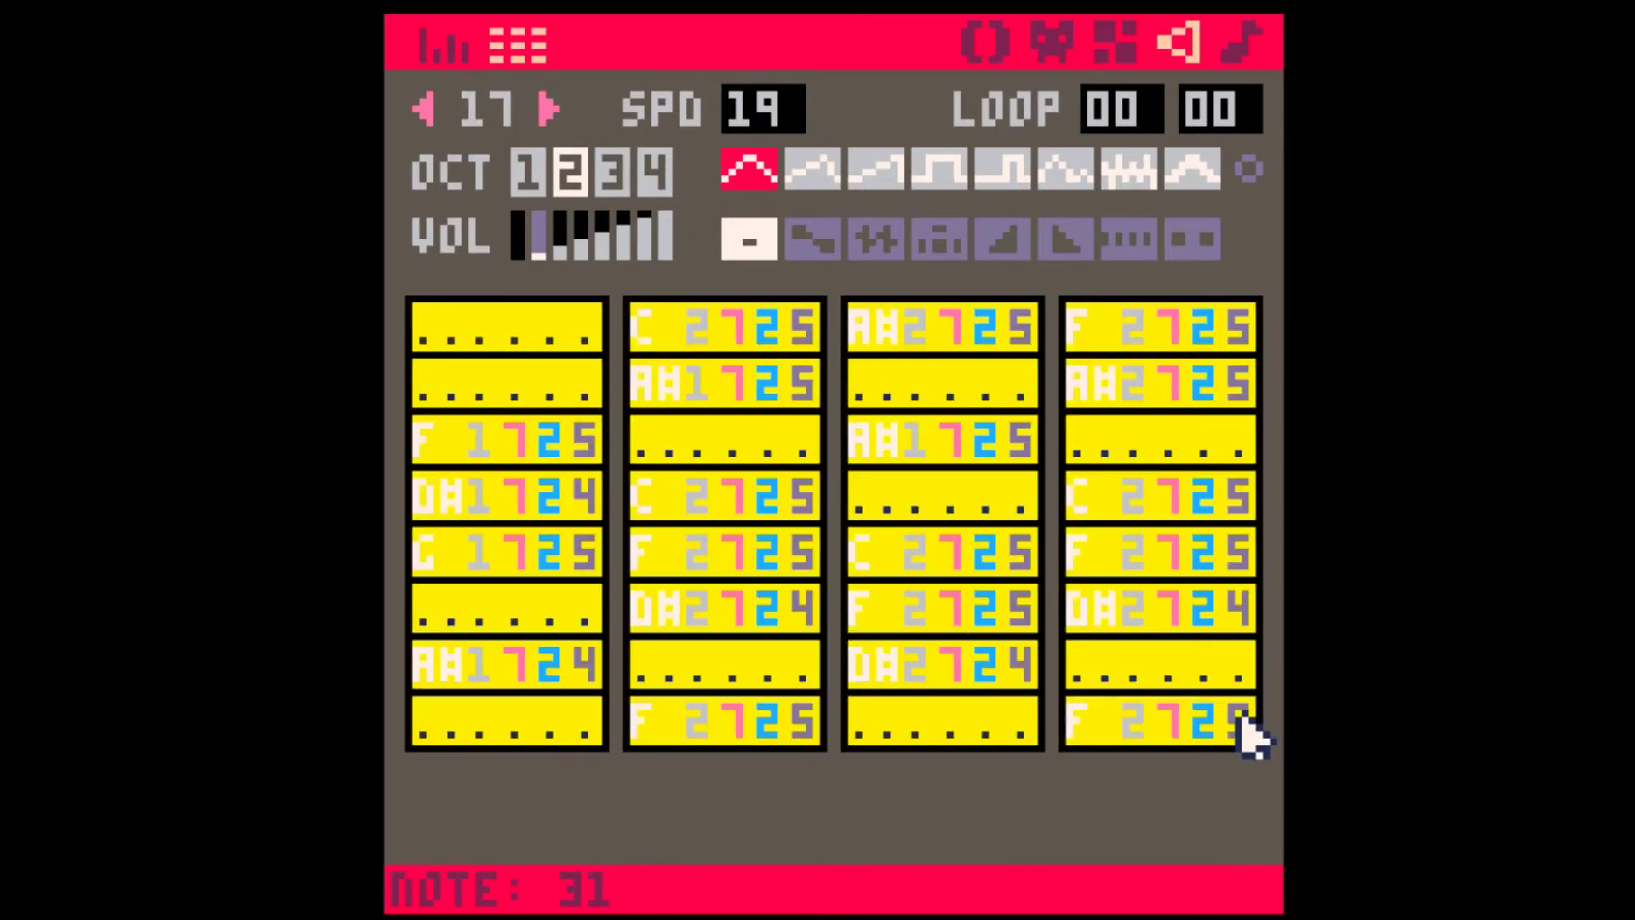
key("ctrl+Up")
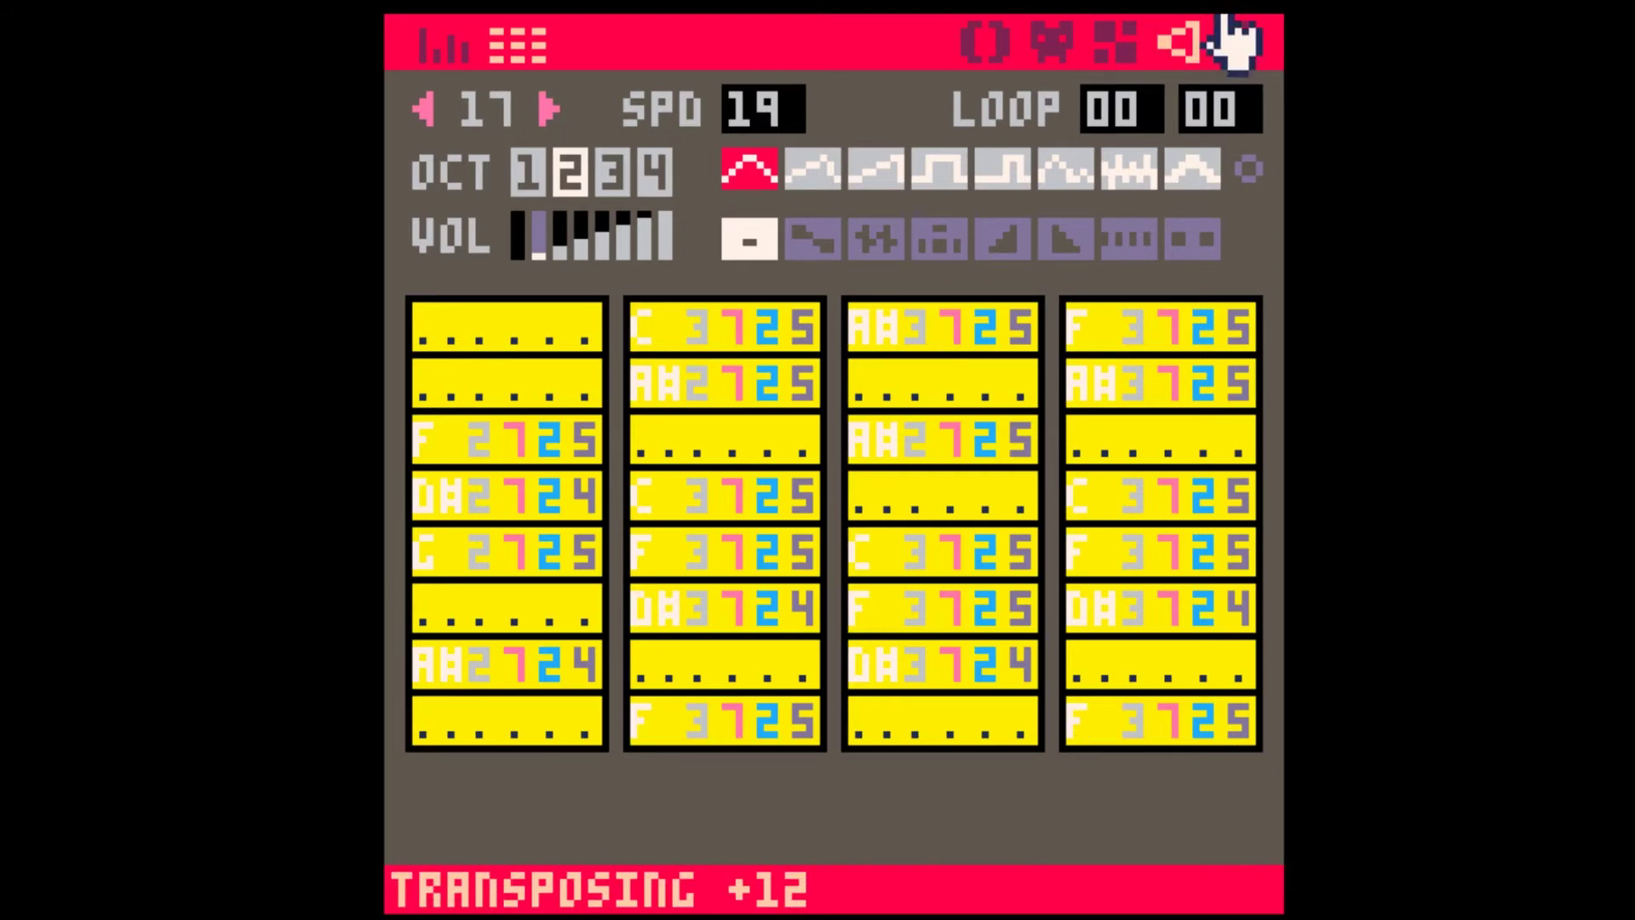
- Play the song from pattern 00 and compare the notes of patterns 00 and 01
left_click(1243, 43)
left_click(709, 135)
key("space")
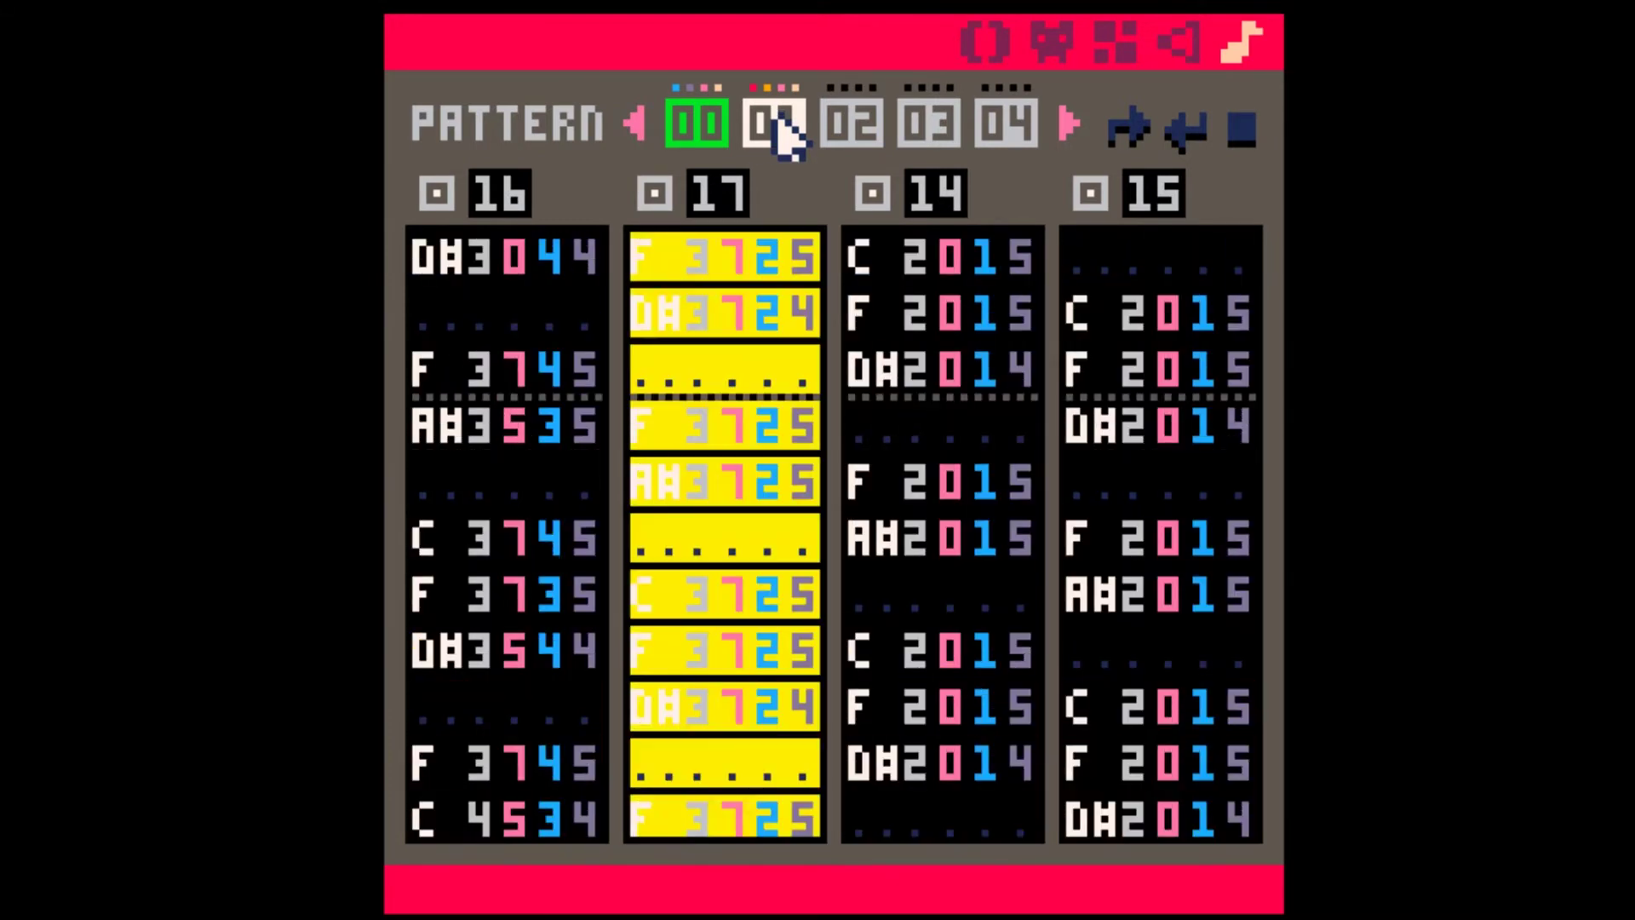
left_click(684, 259)
scroll(681, 259, "up", 5)
left_click(666, 260)
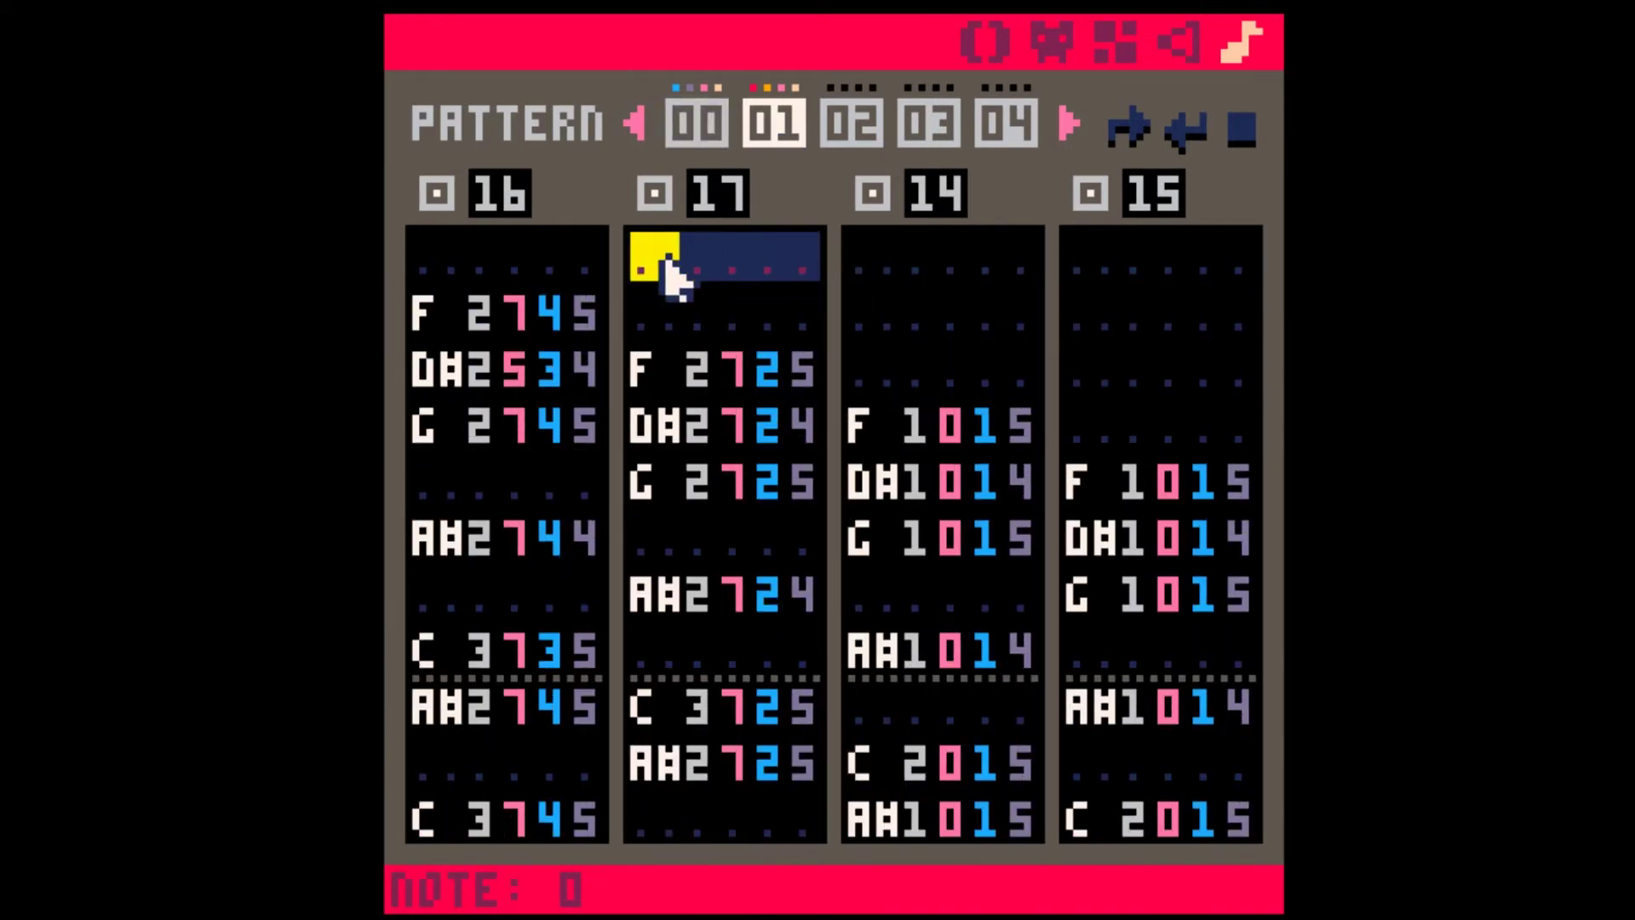
left_click(690, 124)
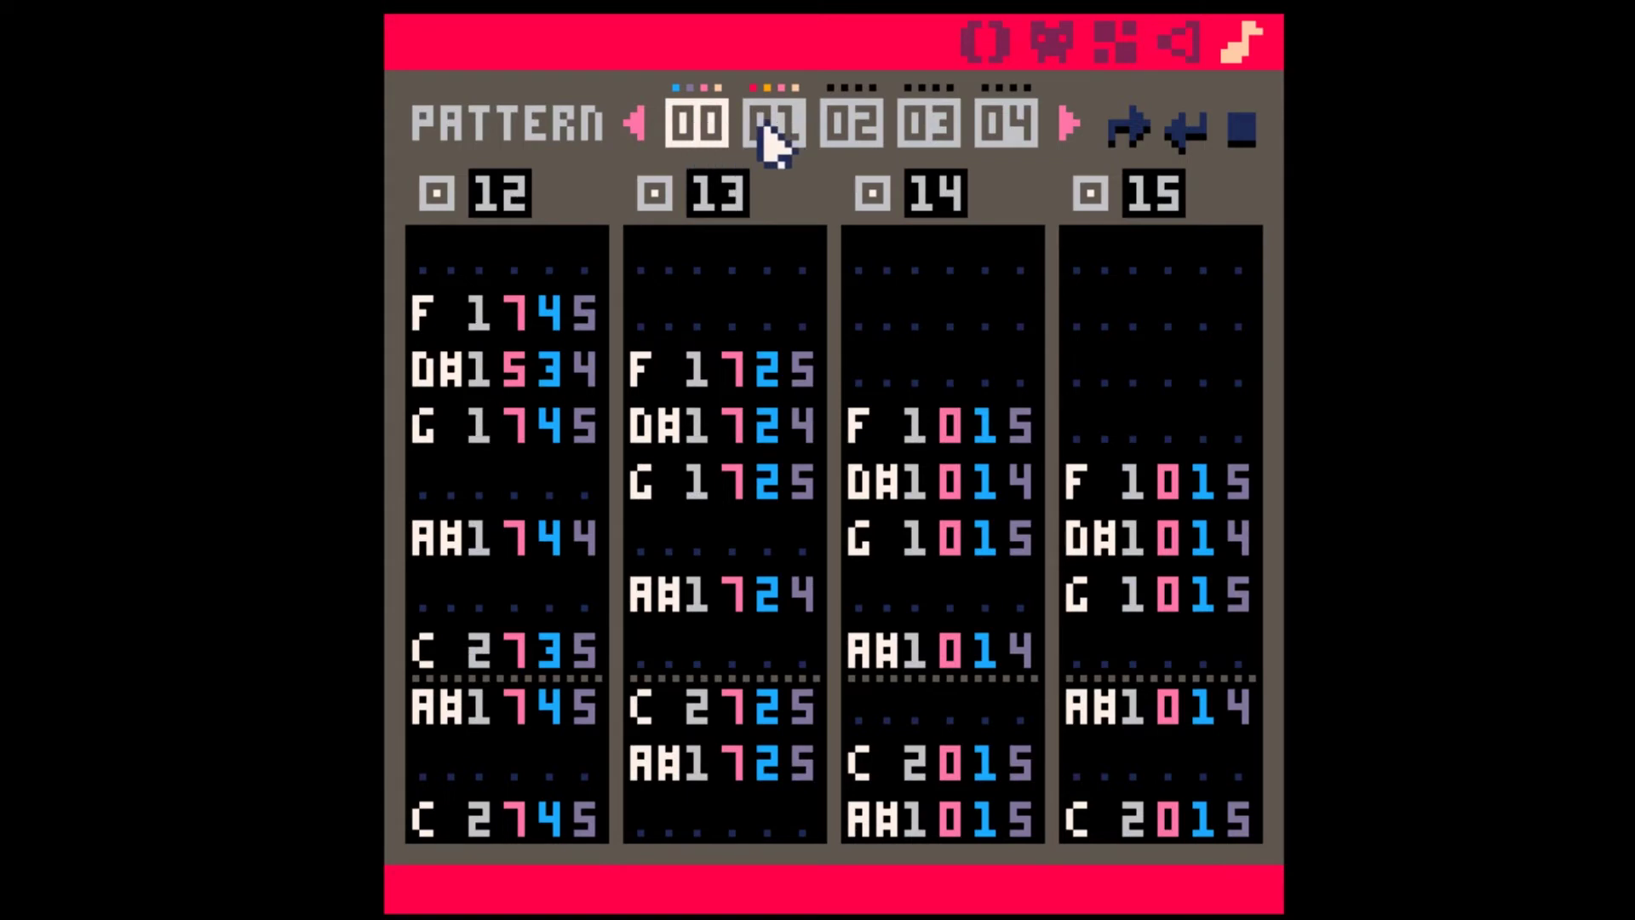
left_click(775, 145)
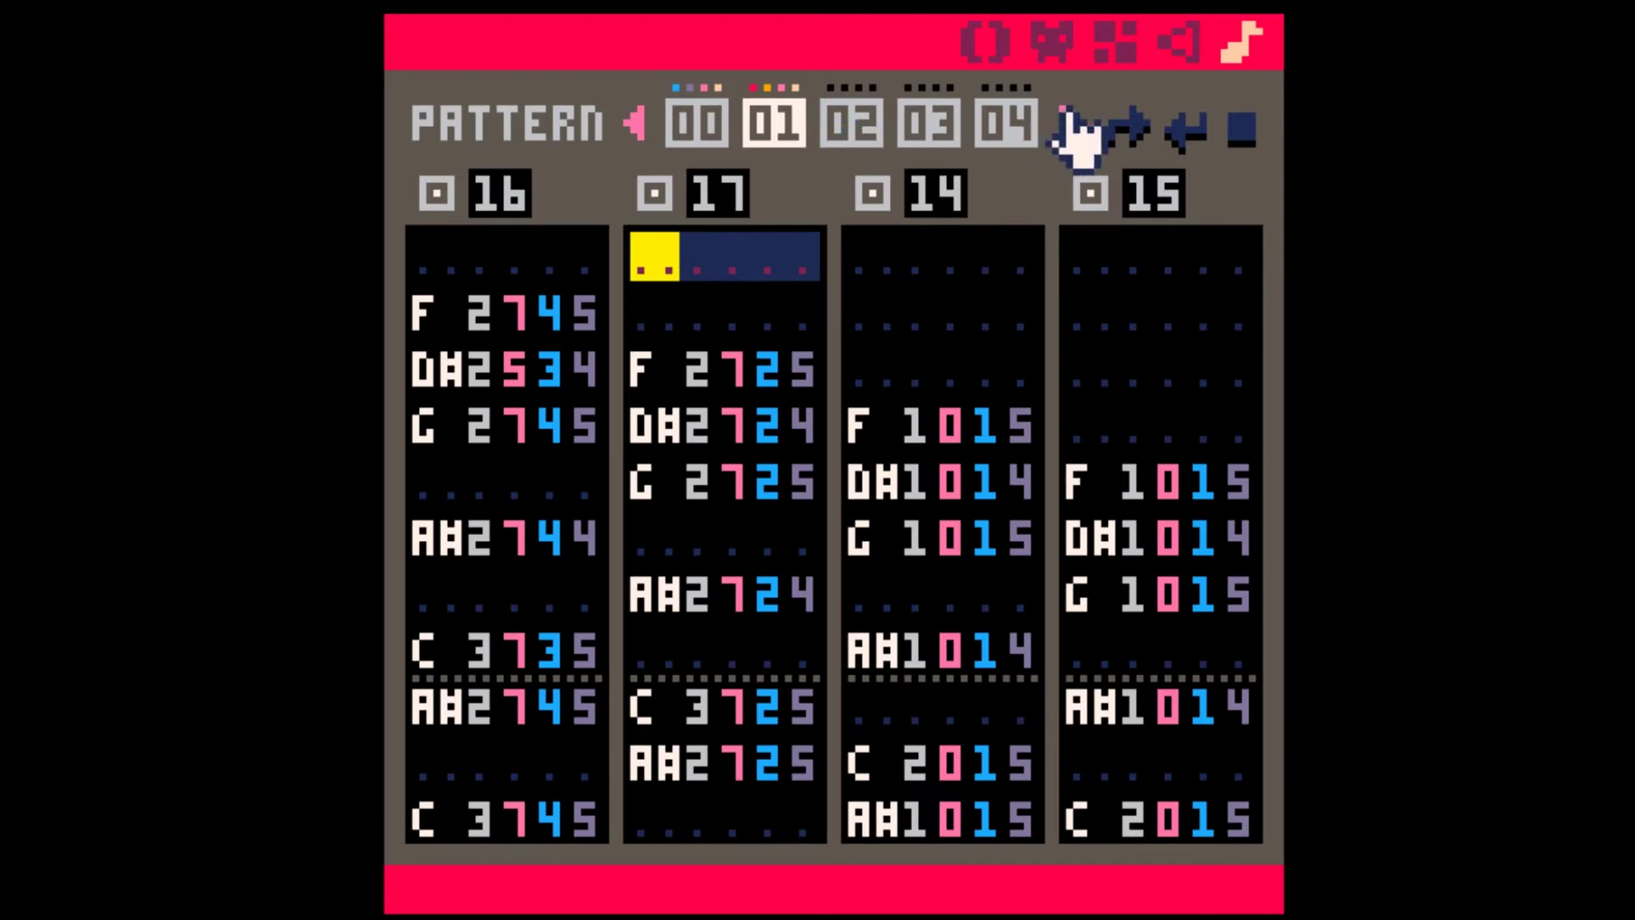
- Copy SFX 09 and paste it into SFX slot 18
left_click(1181, 39)
left_click(424, 108)
left_click(423, 108)
left_click(423, 109)
left_click(424, 108)
left_click(423, 108)
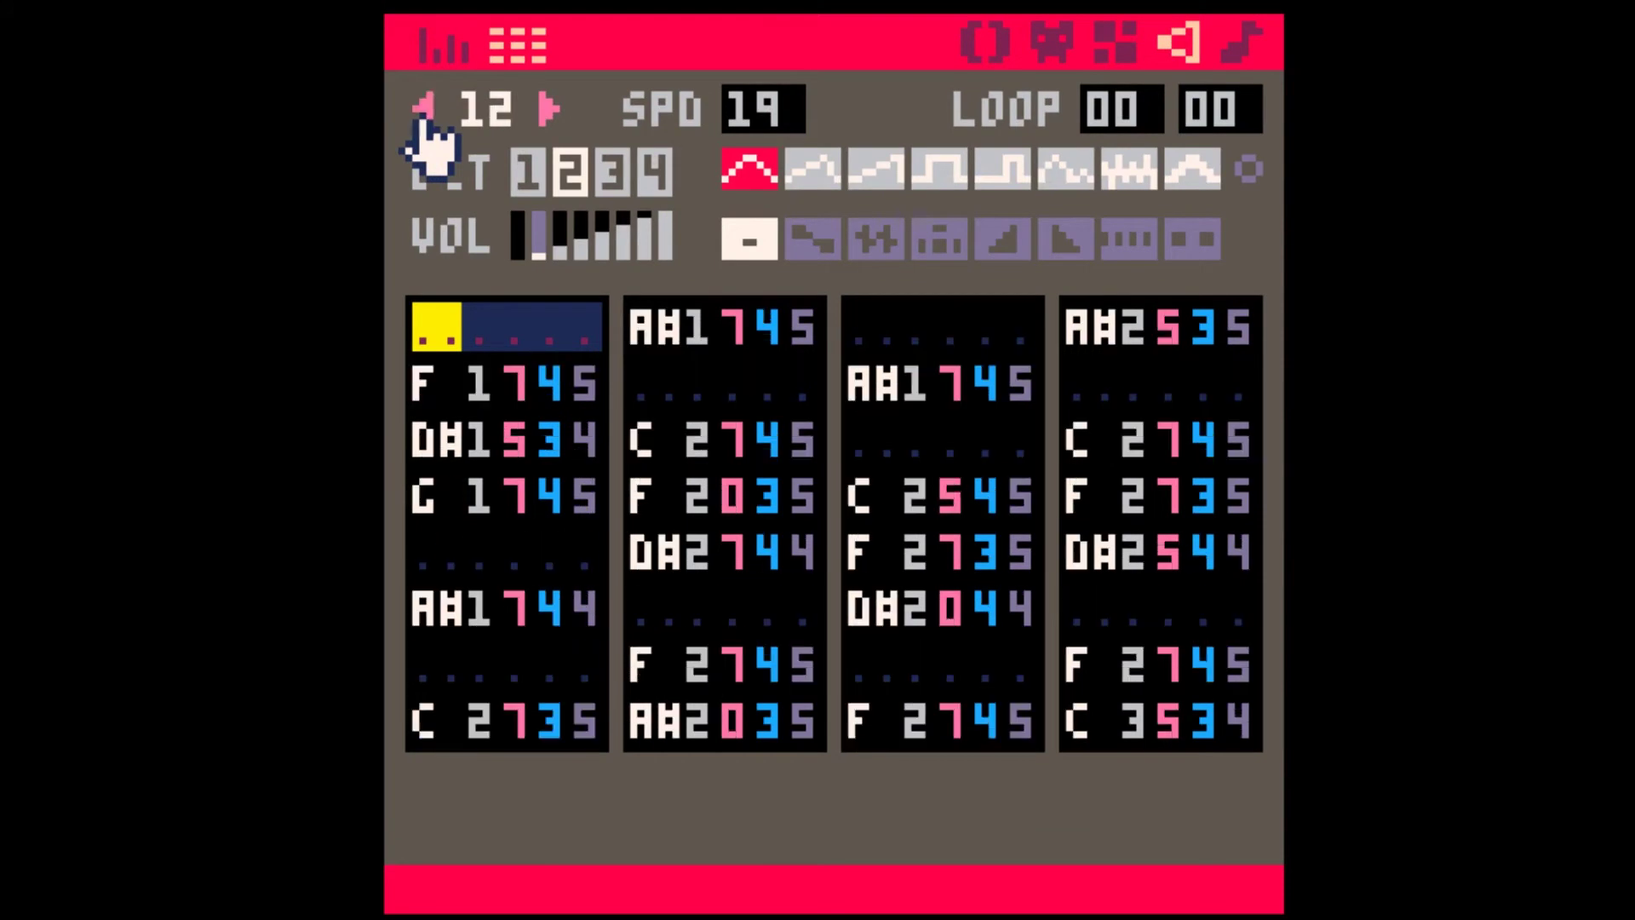
left_click(423, 109)
left_click(424, 108)
left_click(424, 108)
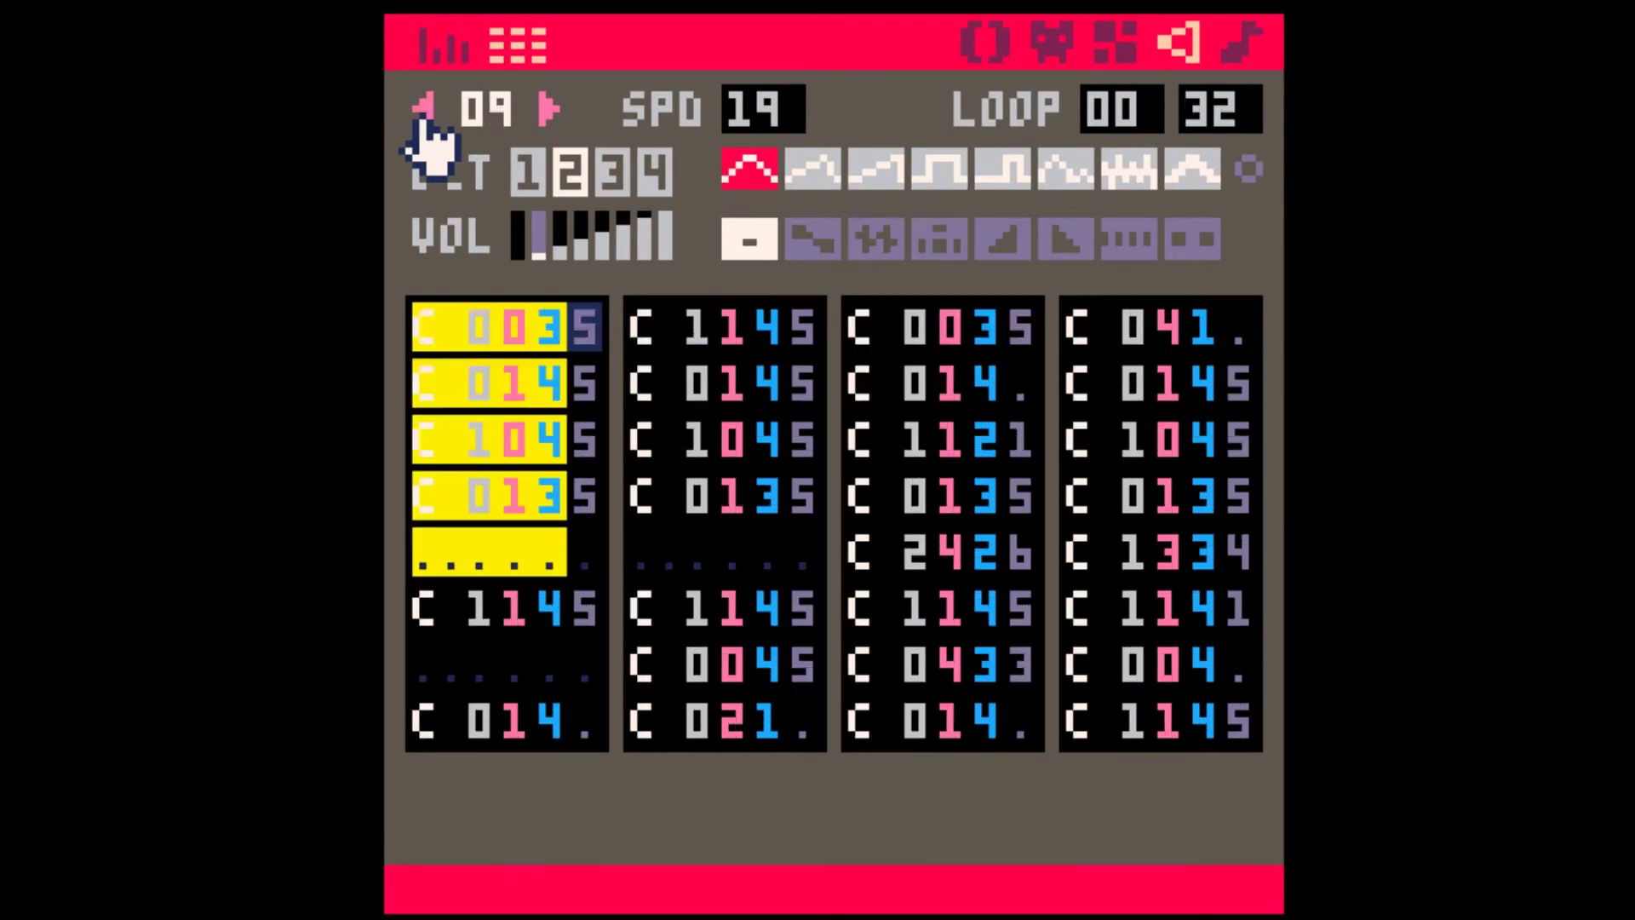
key("ctrl+c")
left_click(548, 108)
left_click(548, 108)
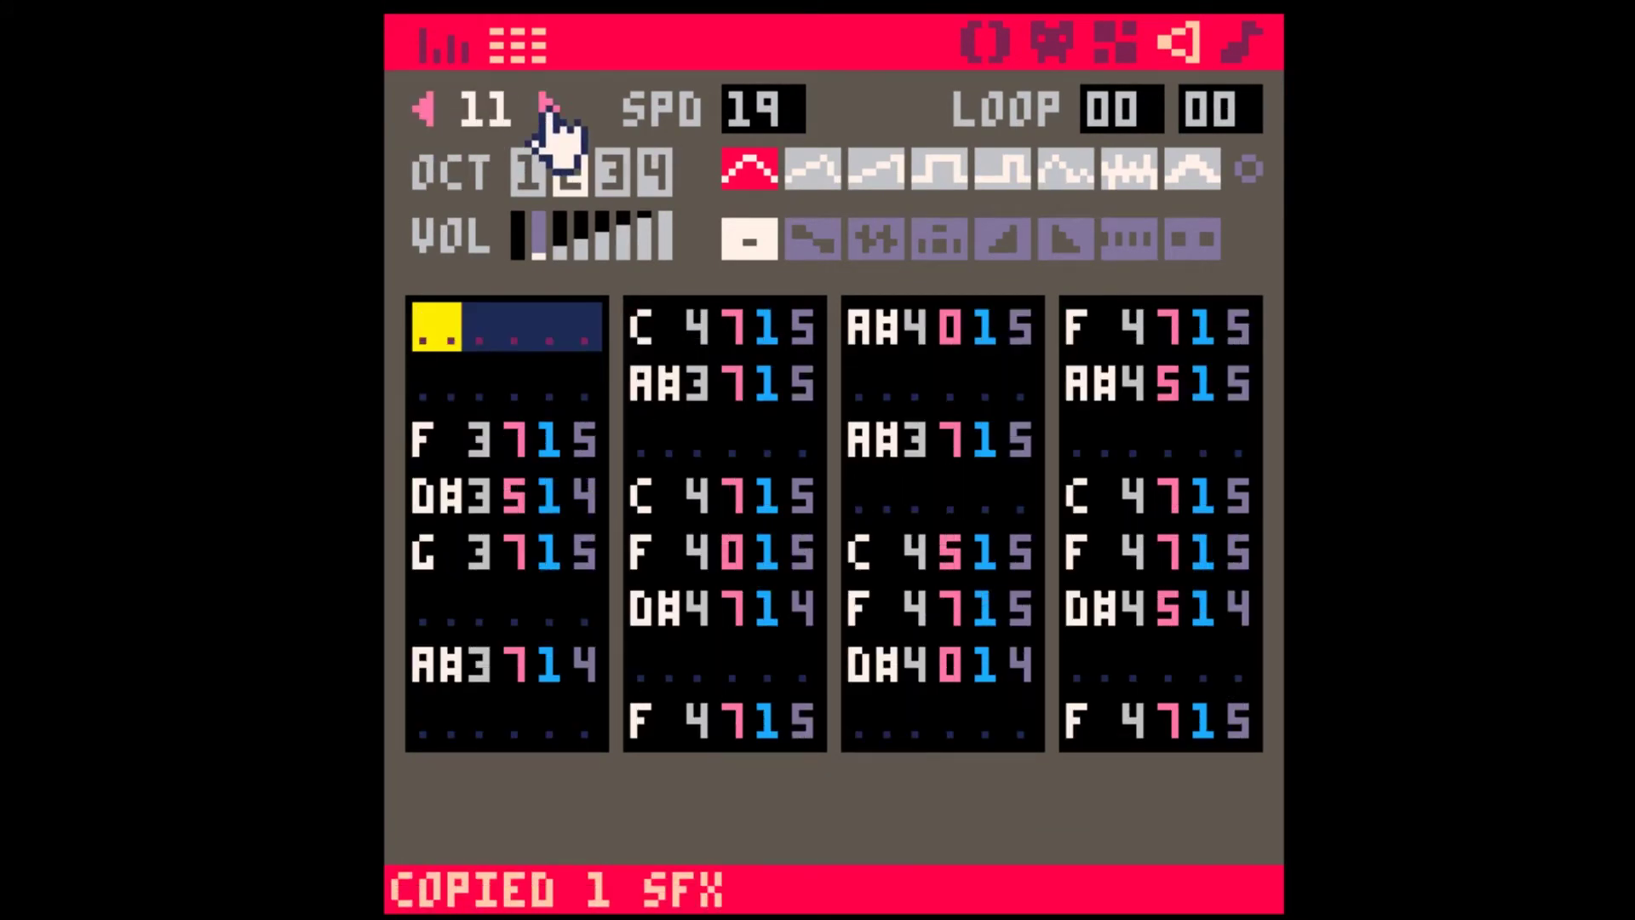
left_click(548, 109)
left_click(548, 108)
left_click(548, 108)
left_click(548, 108)
left_click(548, 108)
left_click(548, 109)
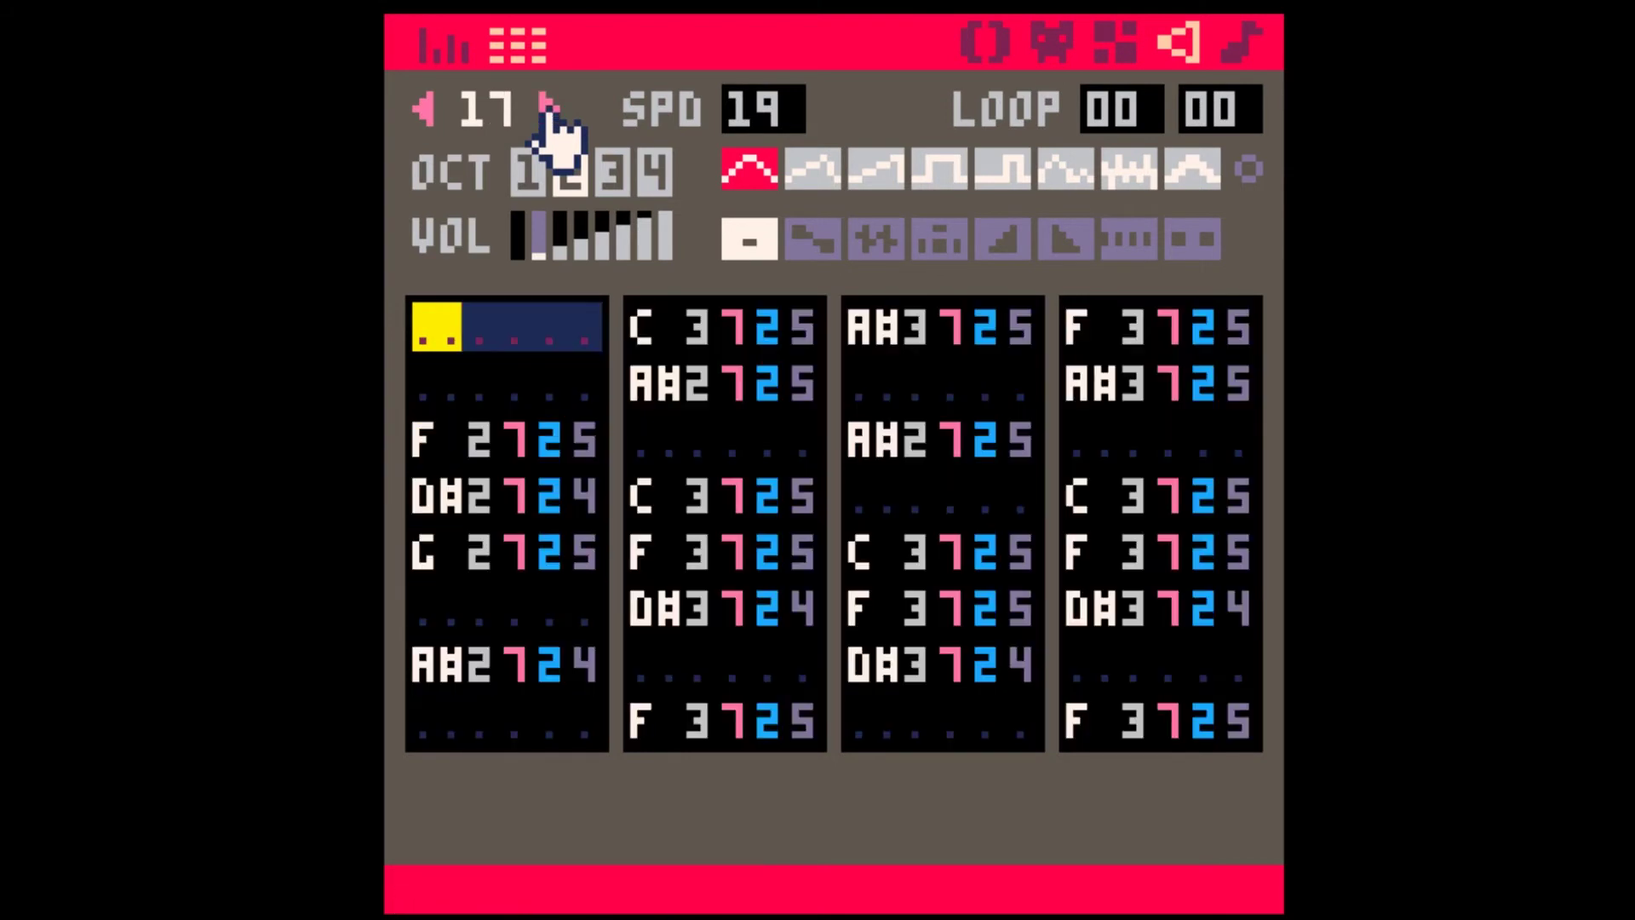
left_click(548, 108)
key("ctrl+v")
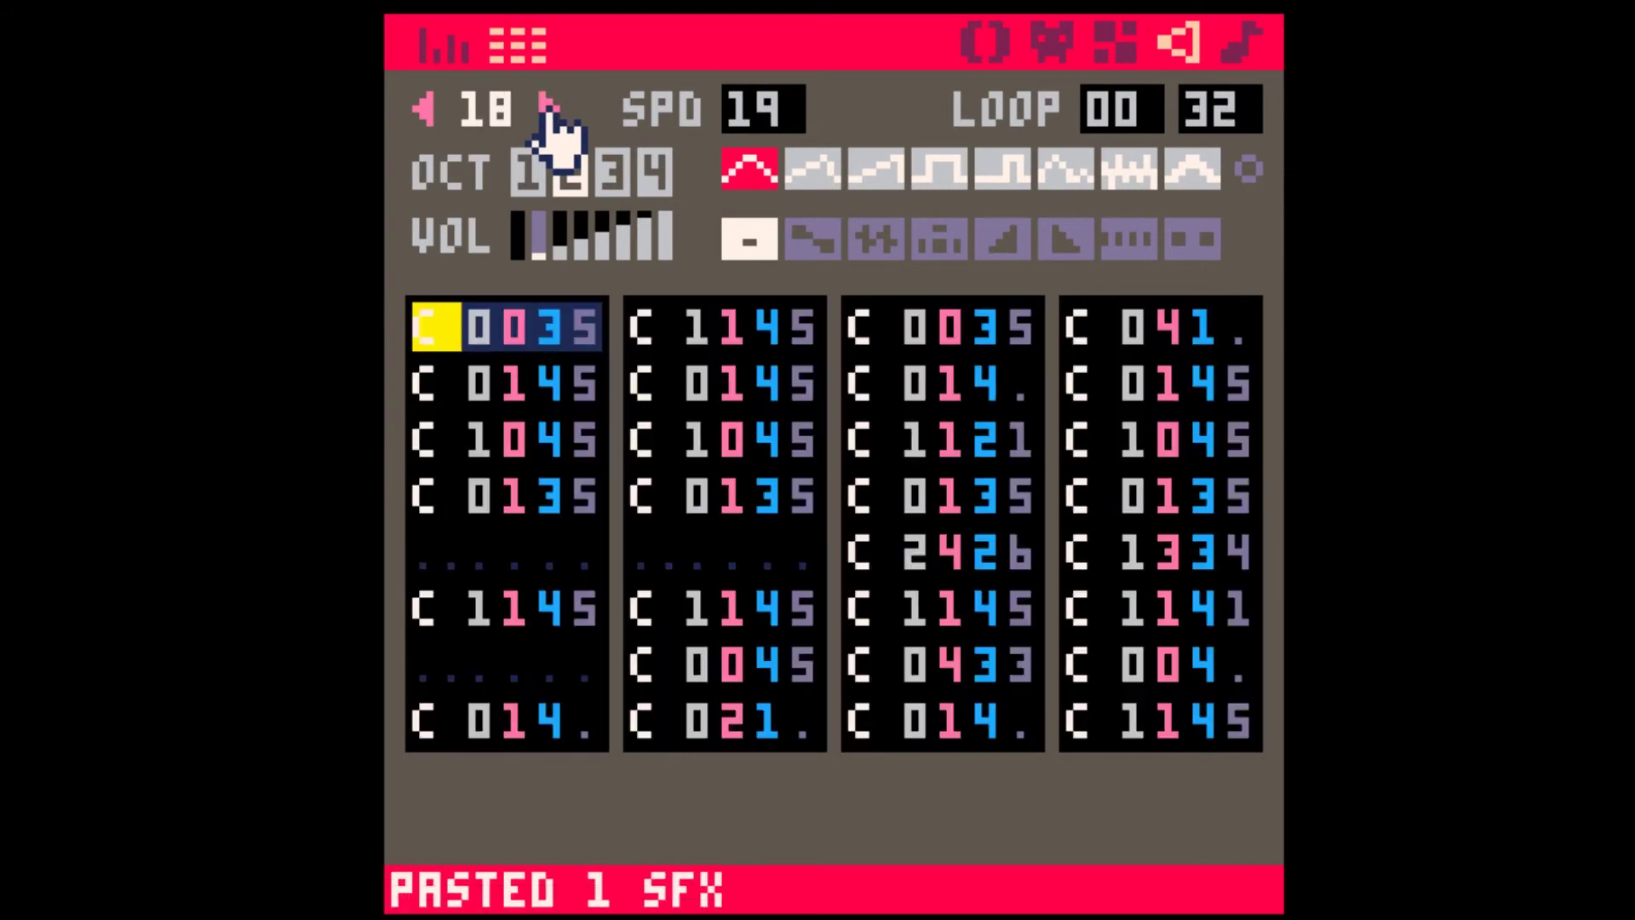
- Duplicate pattern 01 into pattern 02 and assign SFX 18 to its fourth channel
left_click(1244, 43)
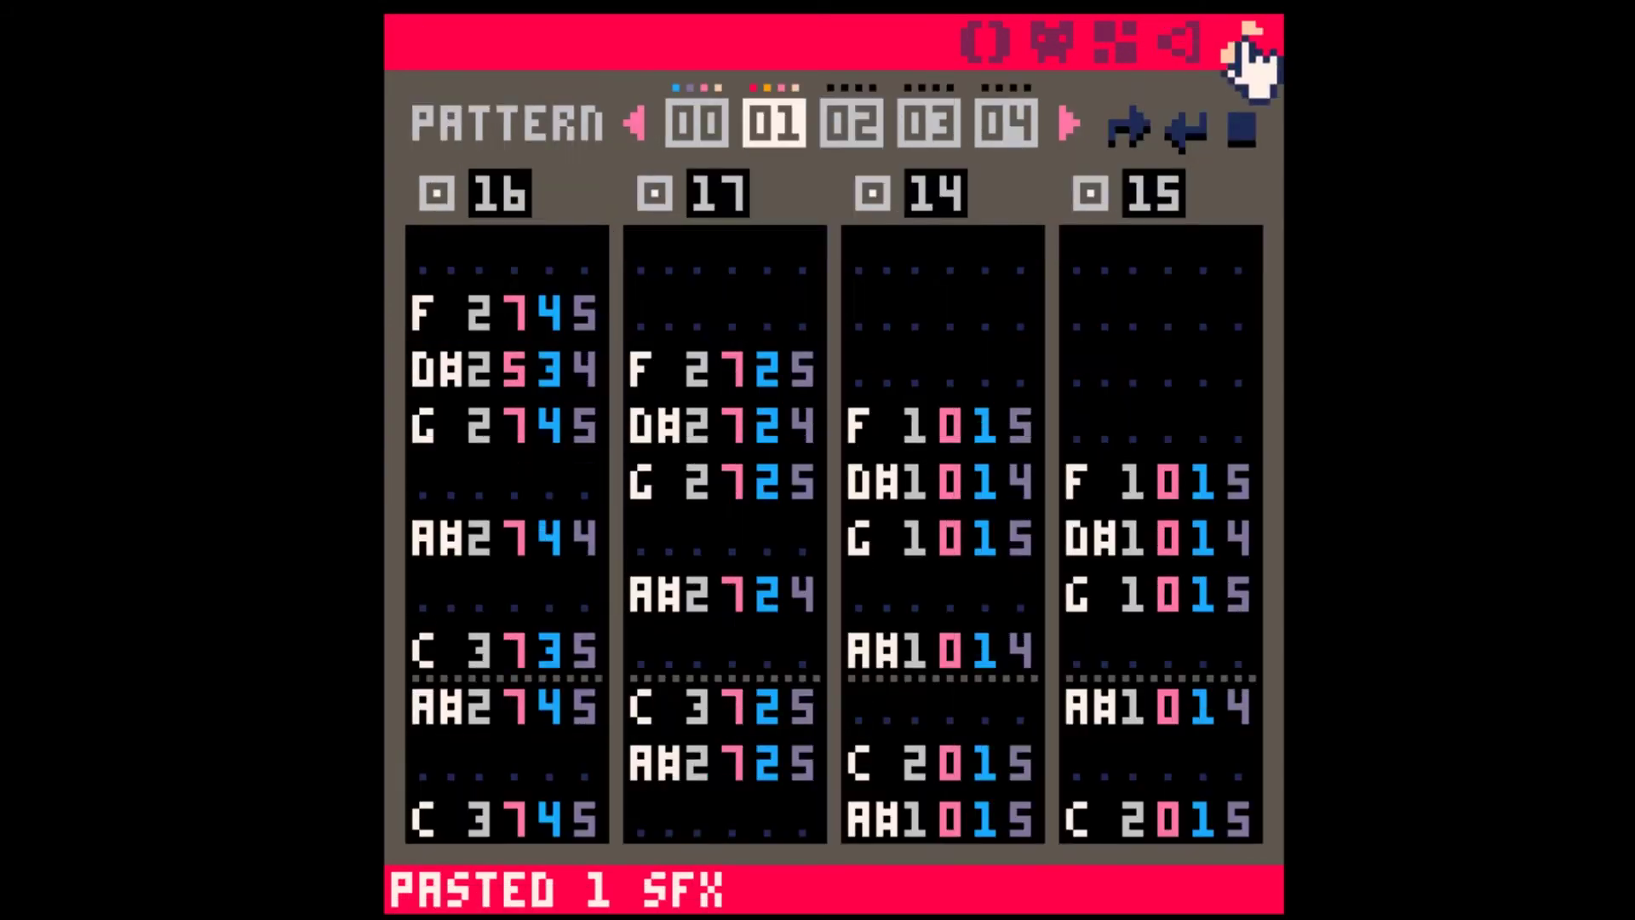
key("ctrl+c")
left_click(856, 126)
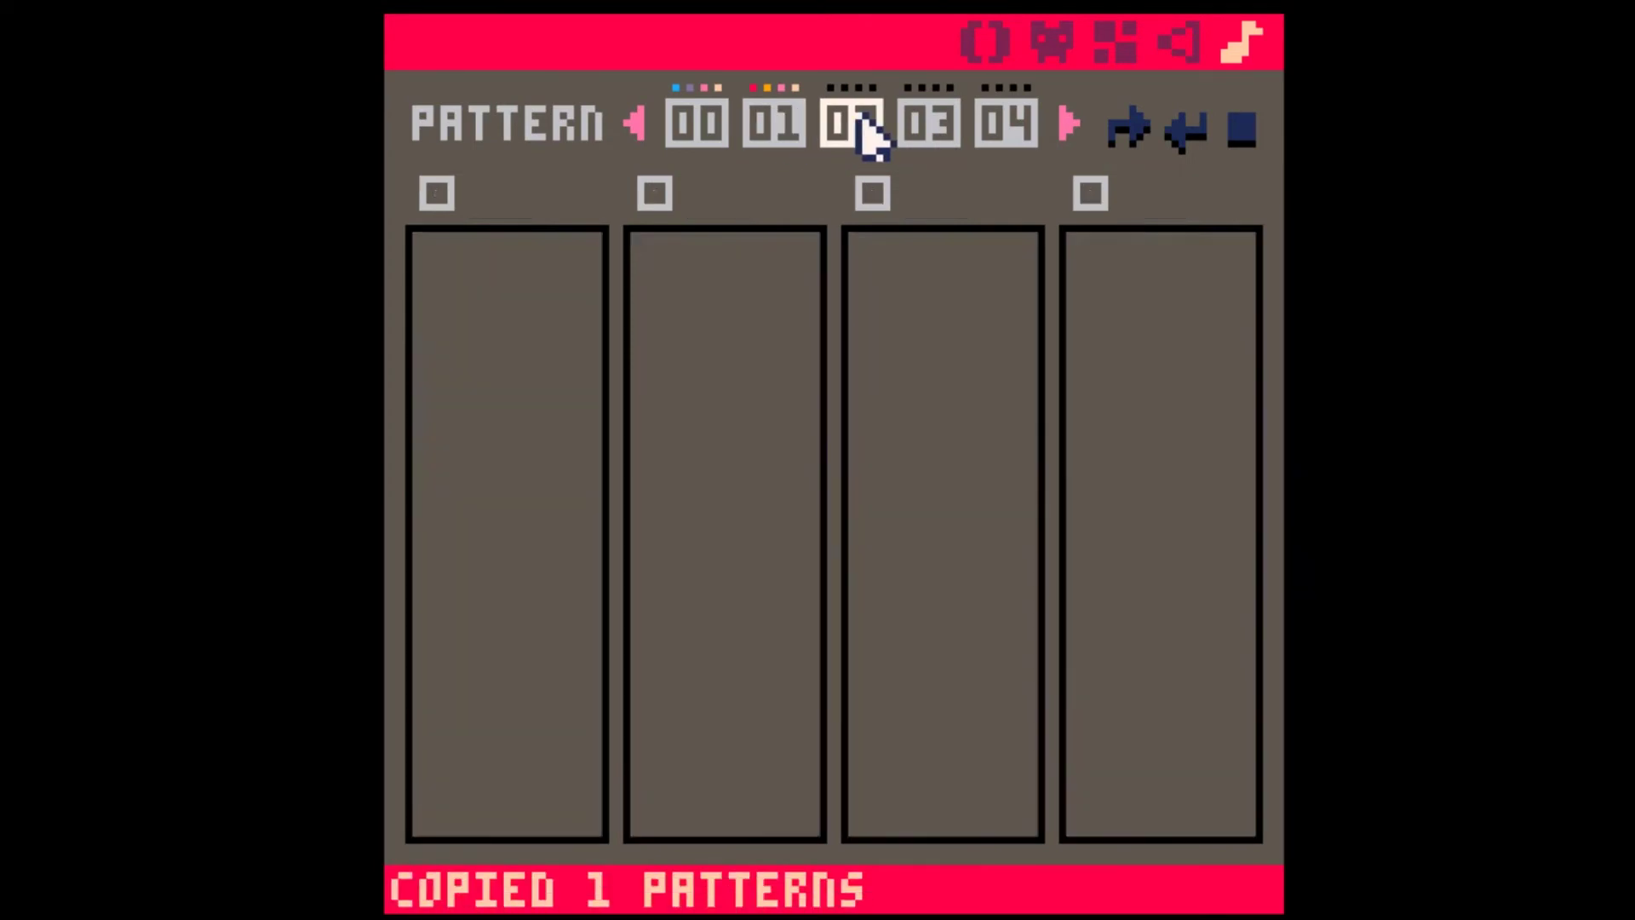
key("ctrl+v")
scroll(1160, 218, "up", 2)
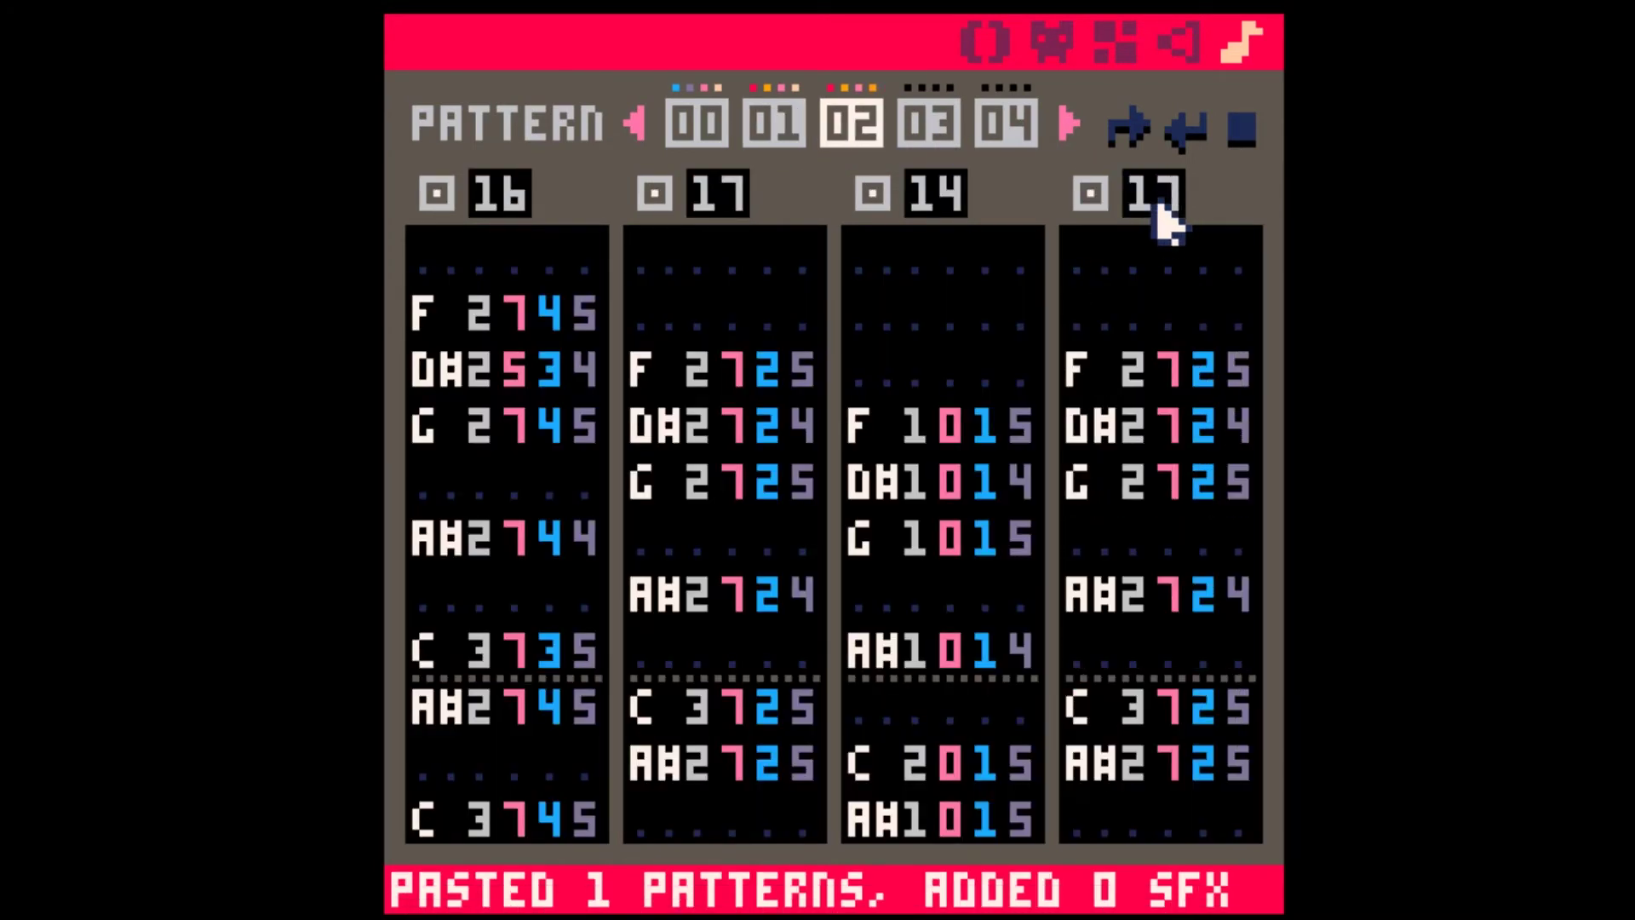
scroll(1159, 212, "up", 2)
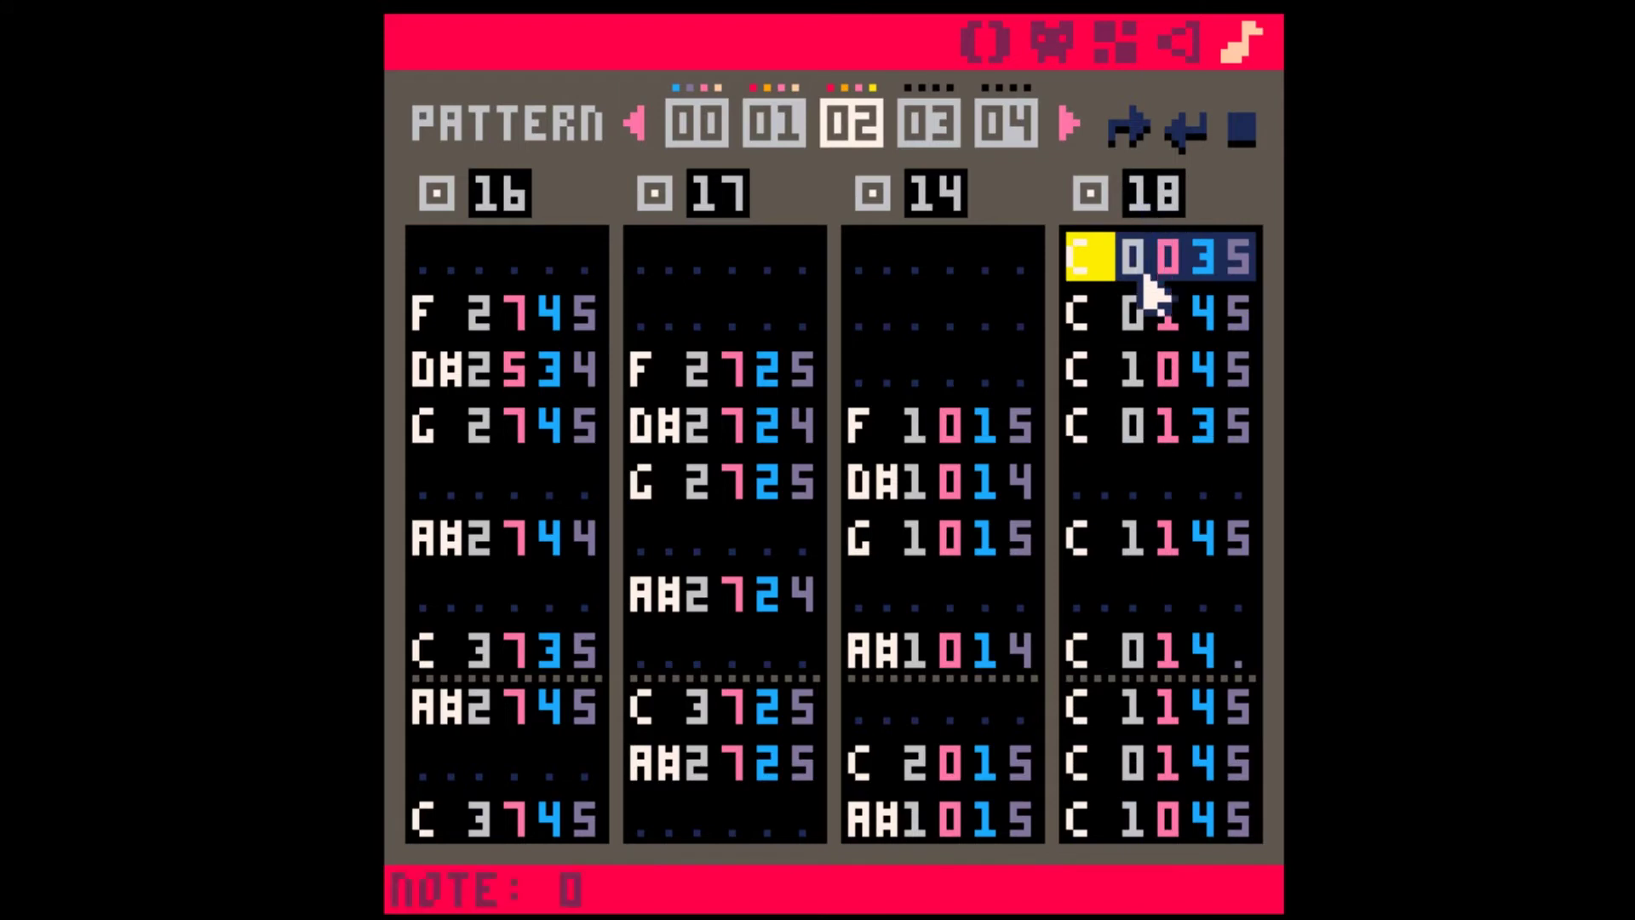
left_click(1201, 256)
- Copy SFX 08 over SFX 18 and play the pasted drum part
left_click(1184, 41)
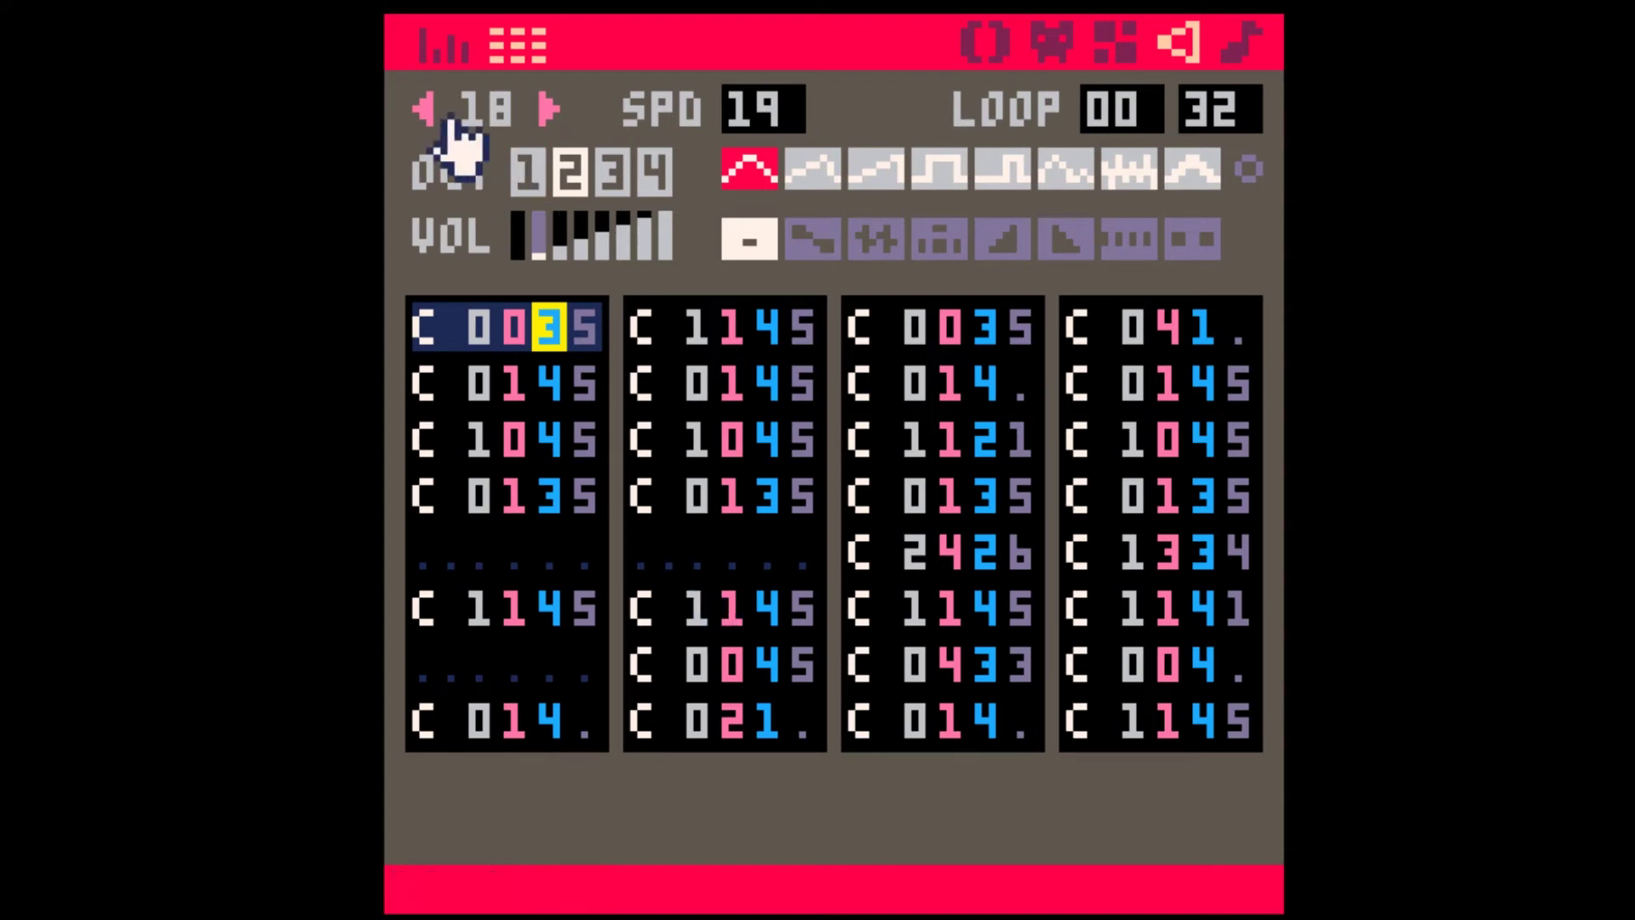
left_click(424, 108)
left_click(424, 108)
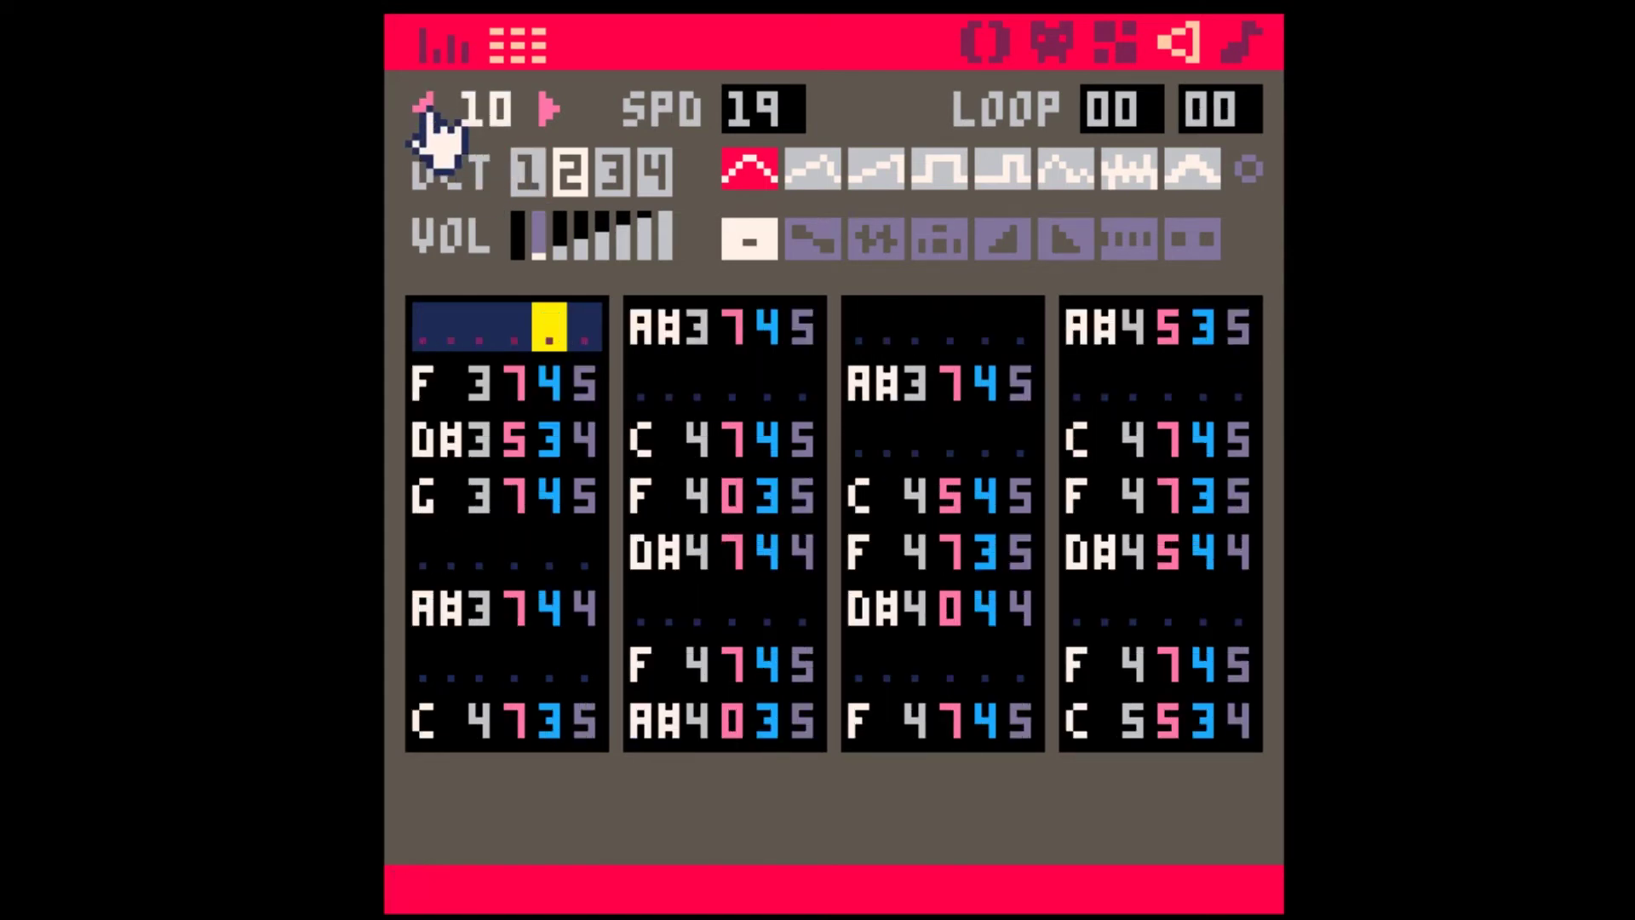
left_click(424, 108)
left_click(545, 109)
left_click(545, 109)
left_click(545, 109)
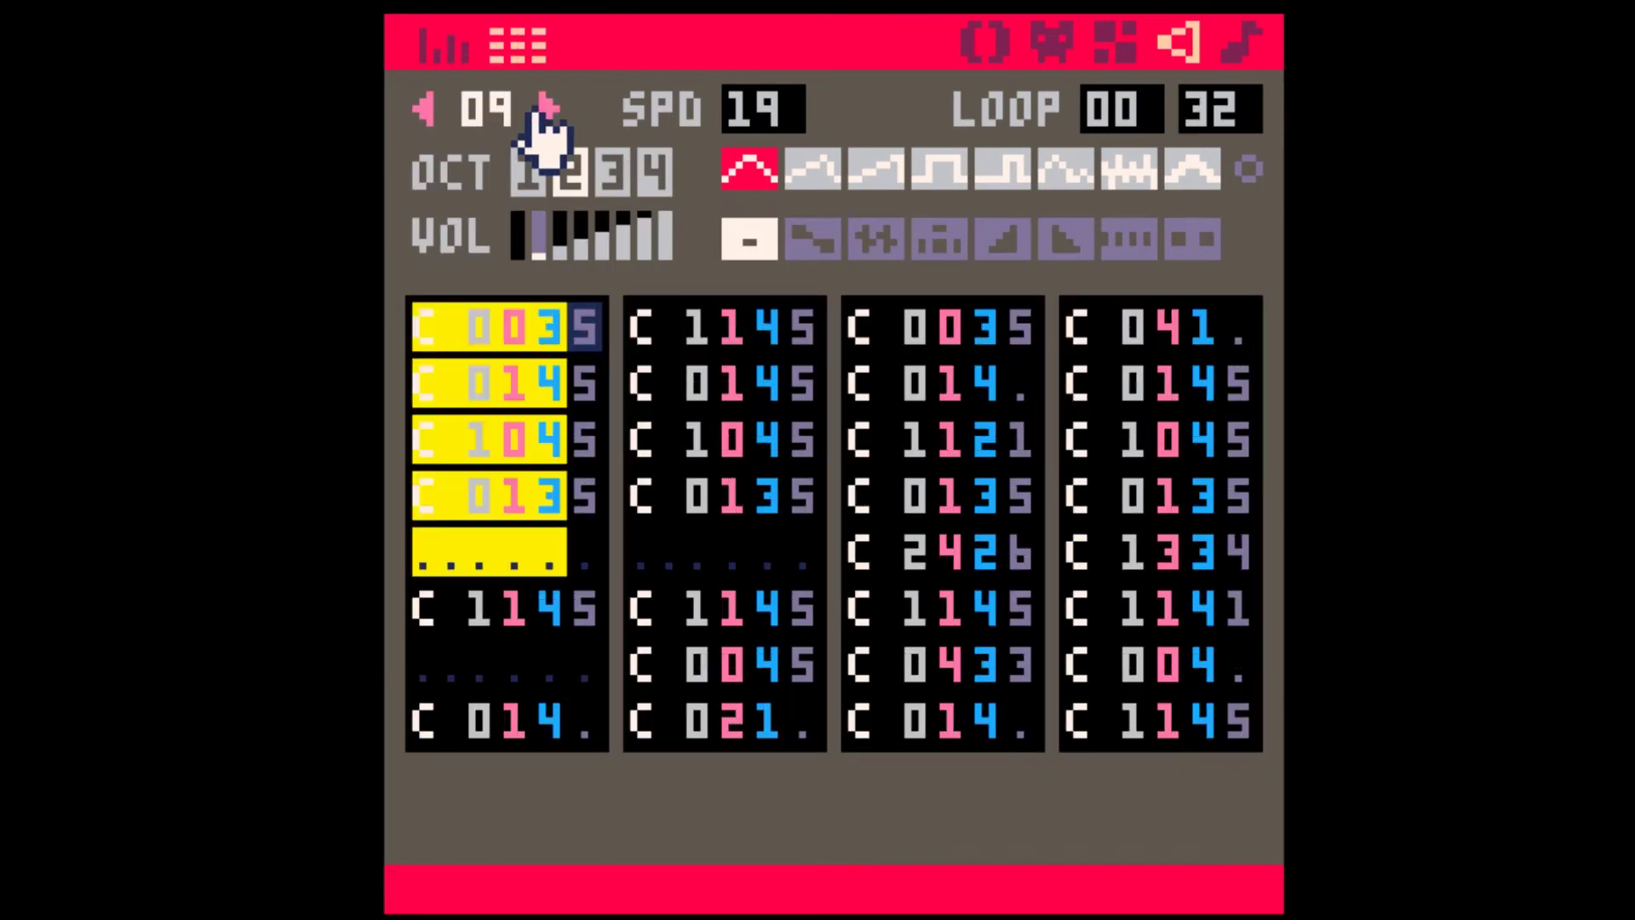
key("minus")
key("ctrl+c")
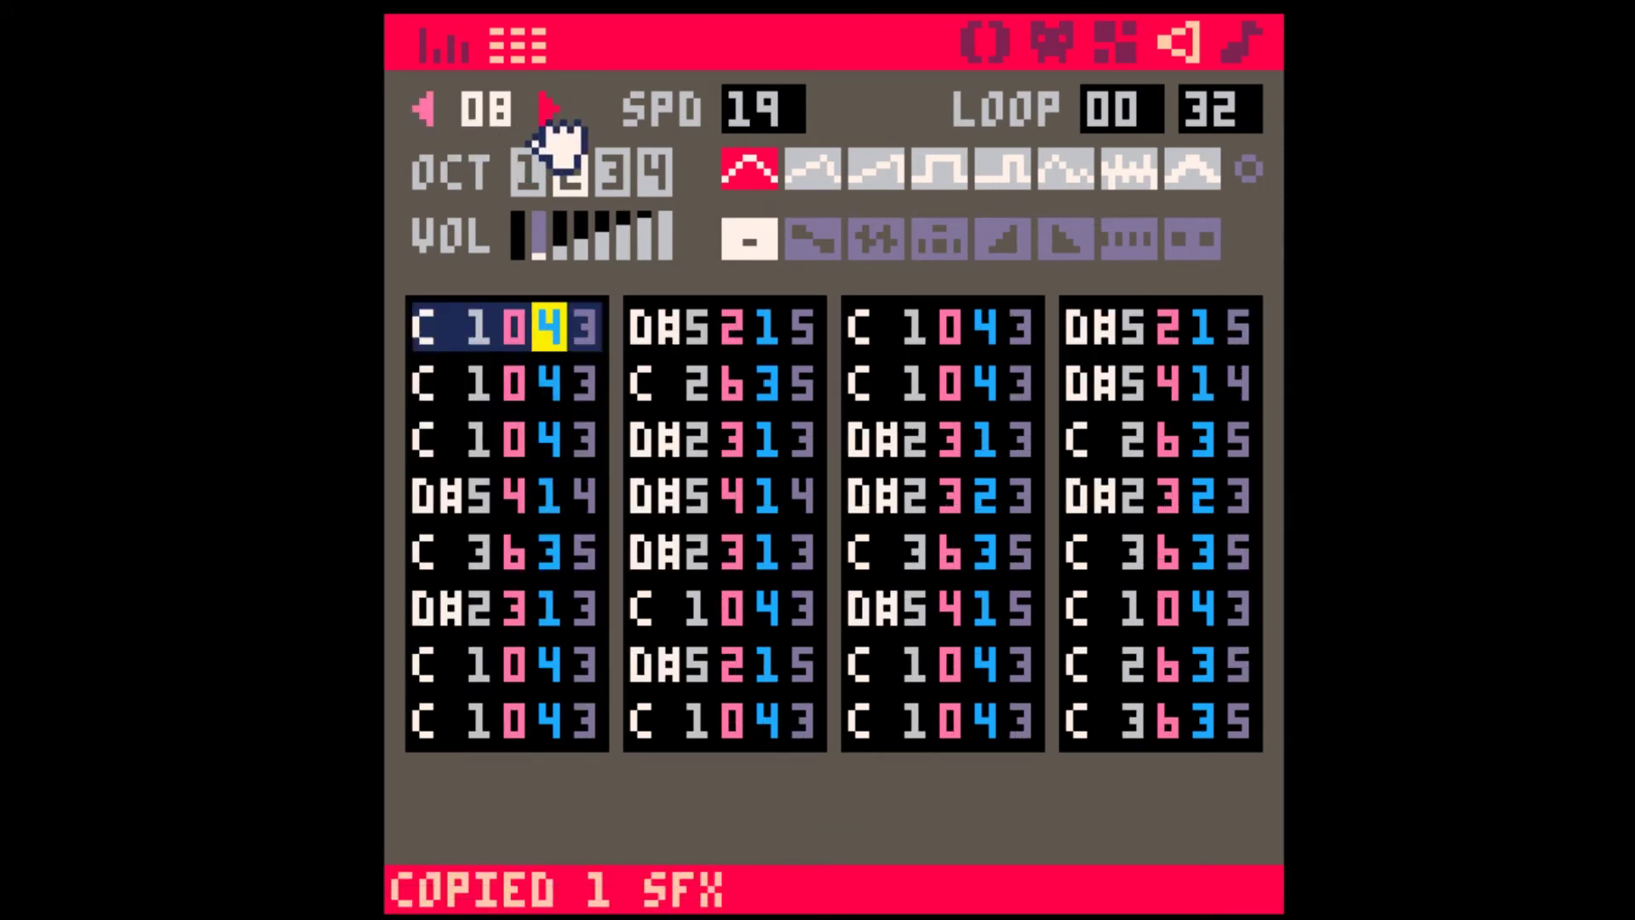
left_click(545, 109)
left_click(545, 109)
left_click(545, 109)
left_click(545, 109)
key("ctrl+v")
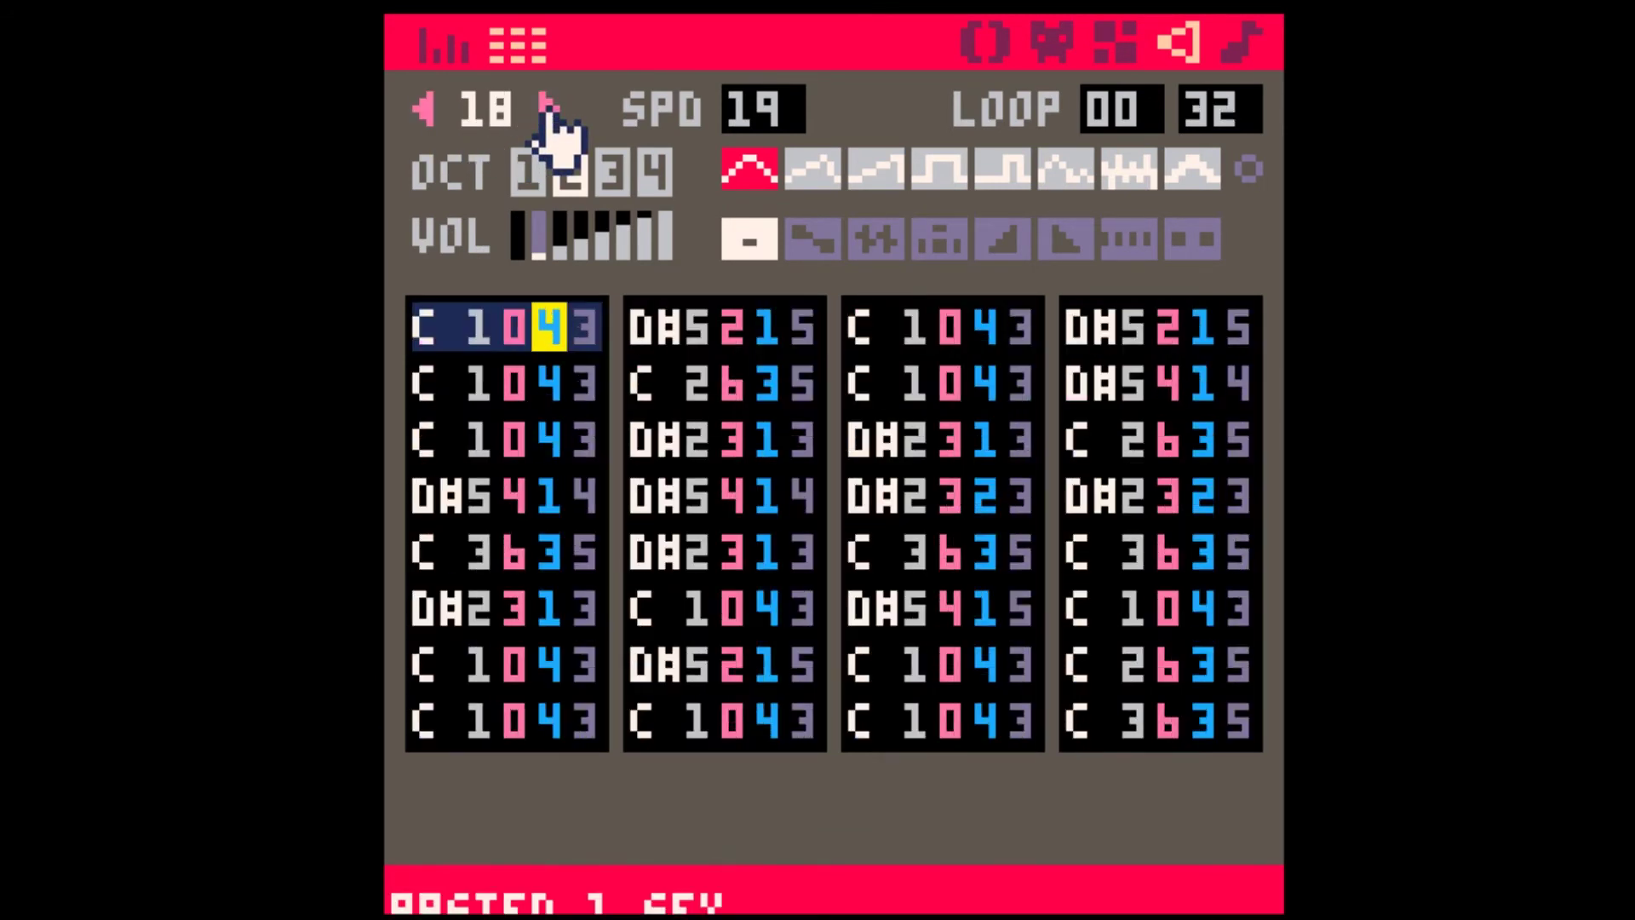
key("space")
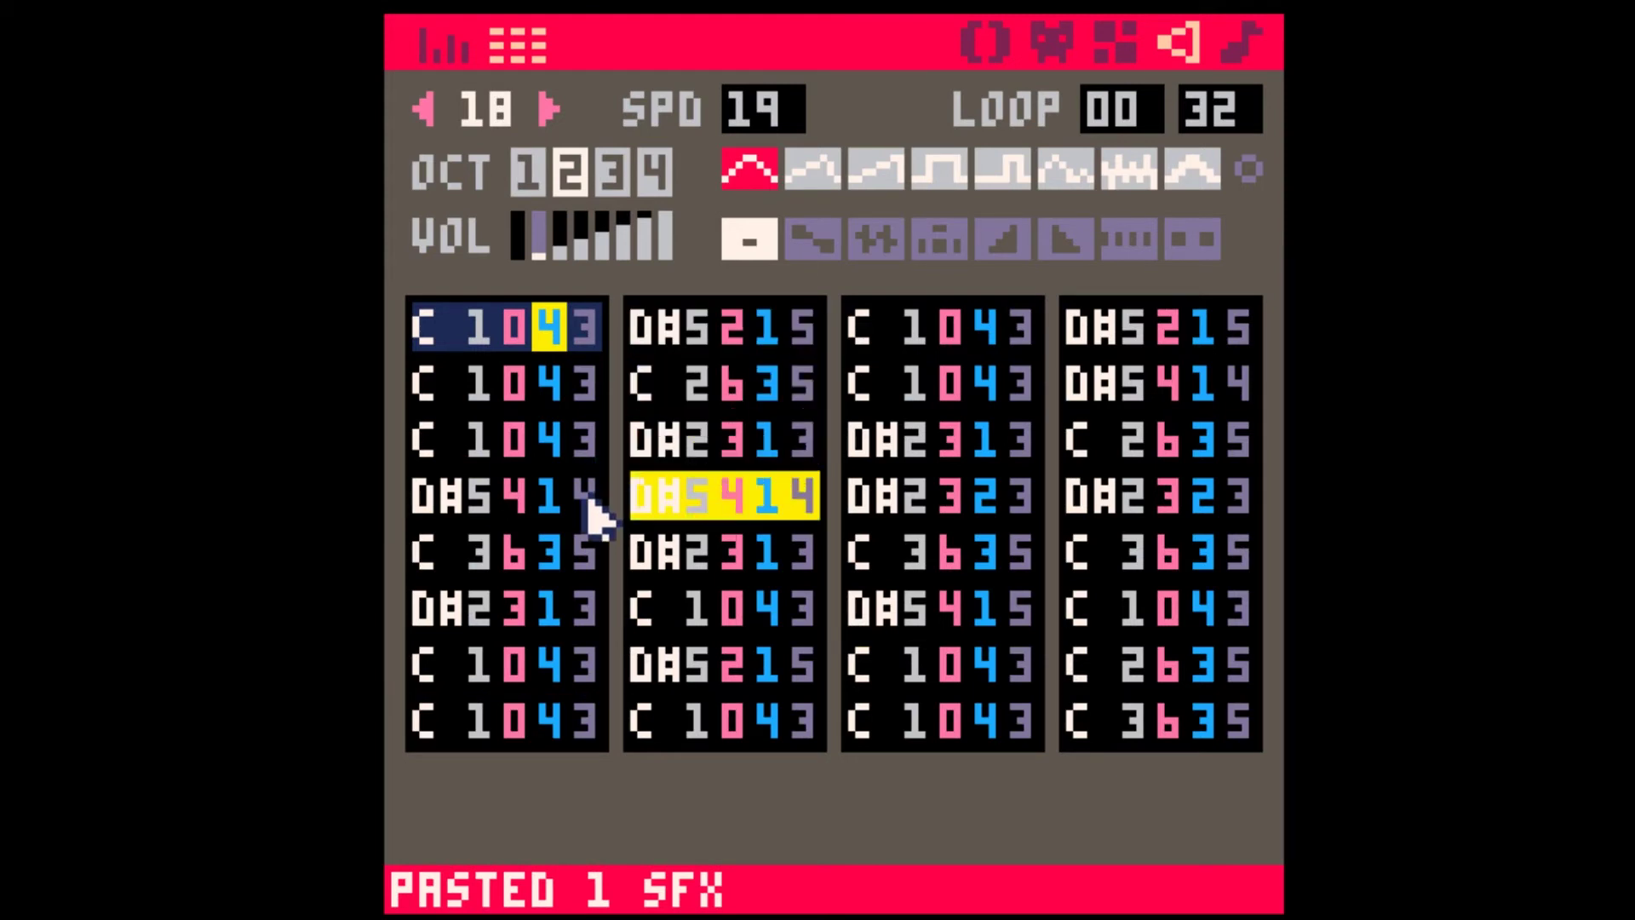
key("space")
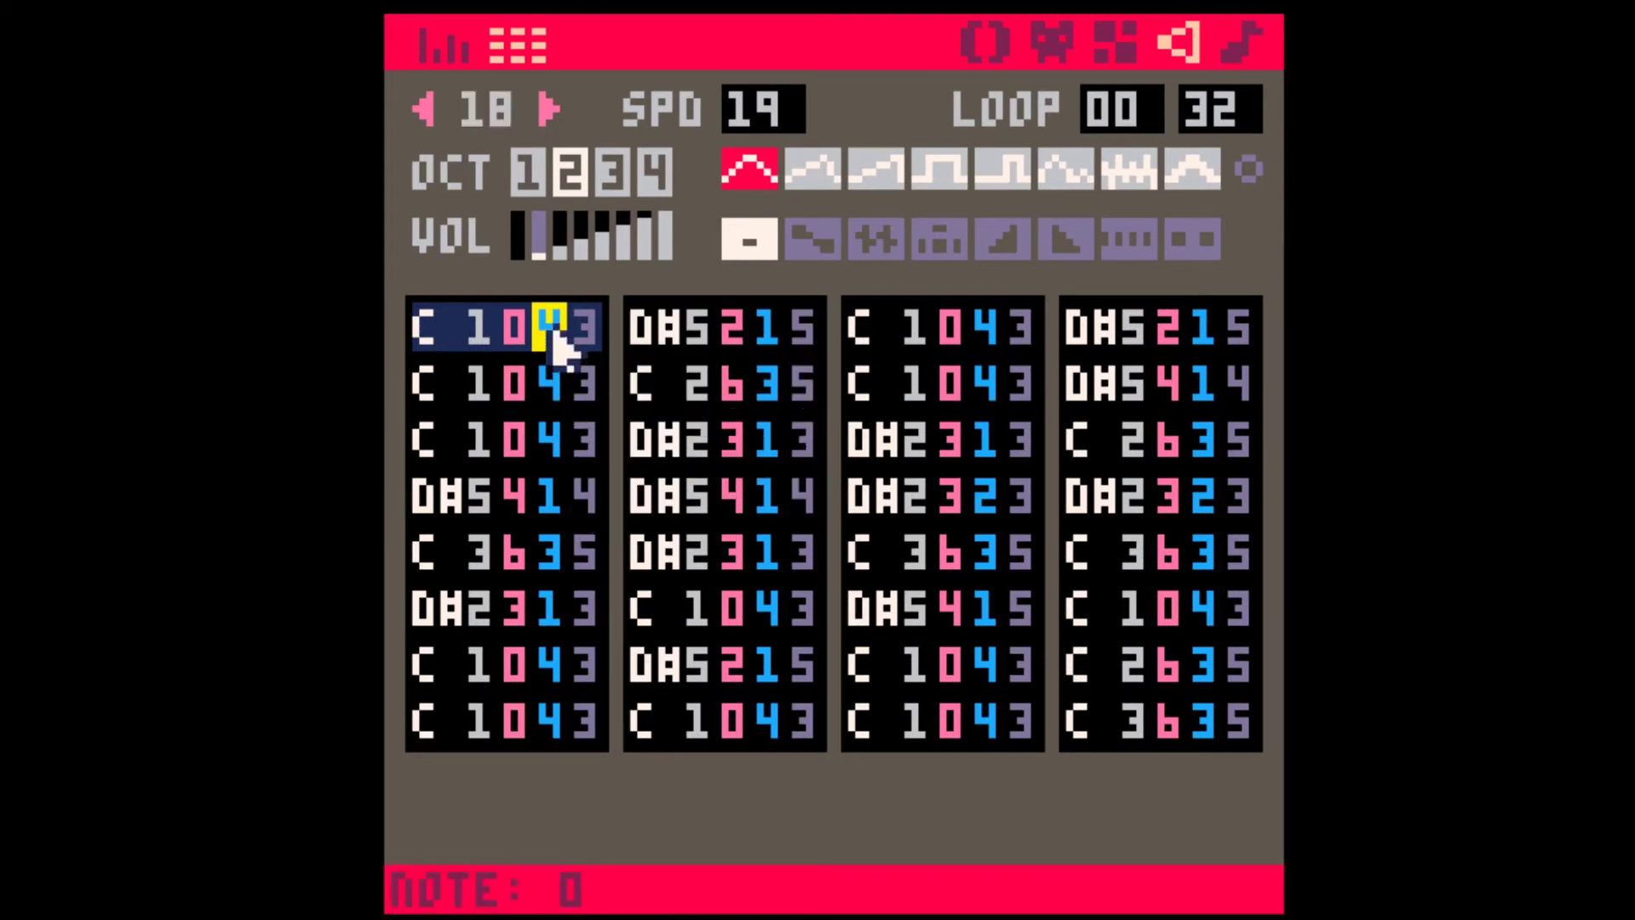
- Delete the C 1 kick notes at positions 0, 1, 2, 6 and 7 of SFX 18
left_click(562, 381)
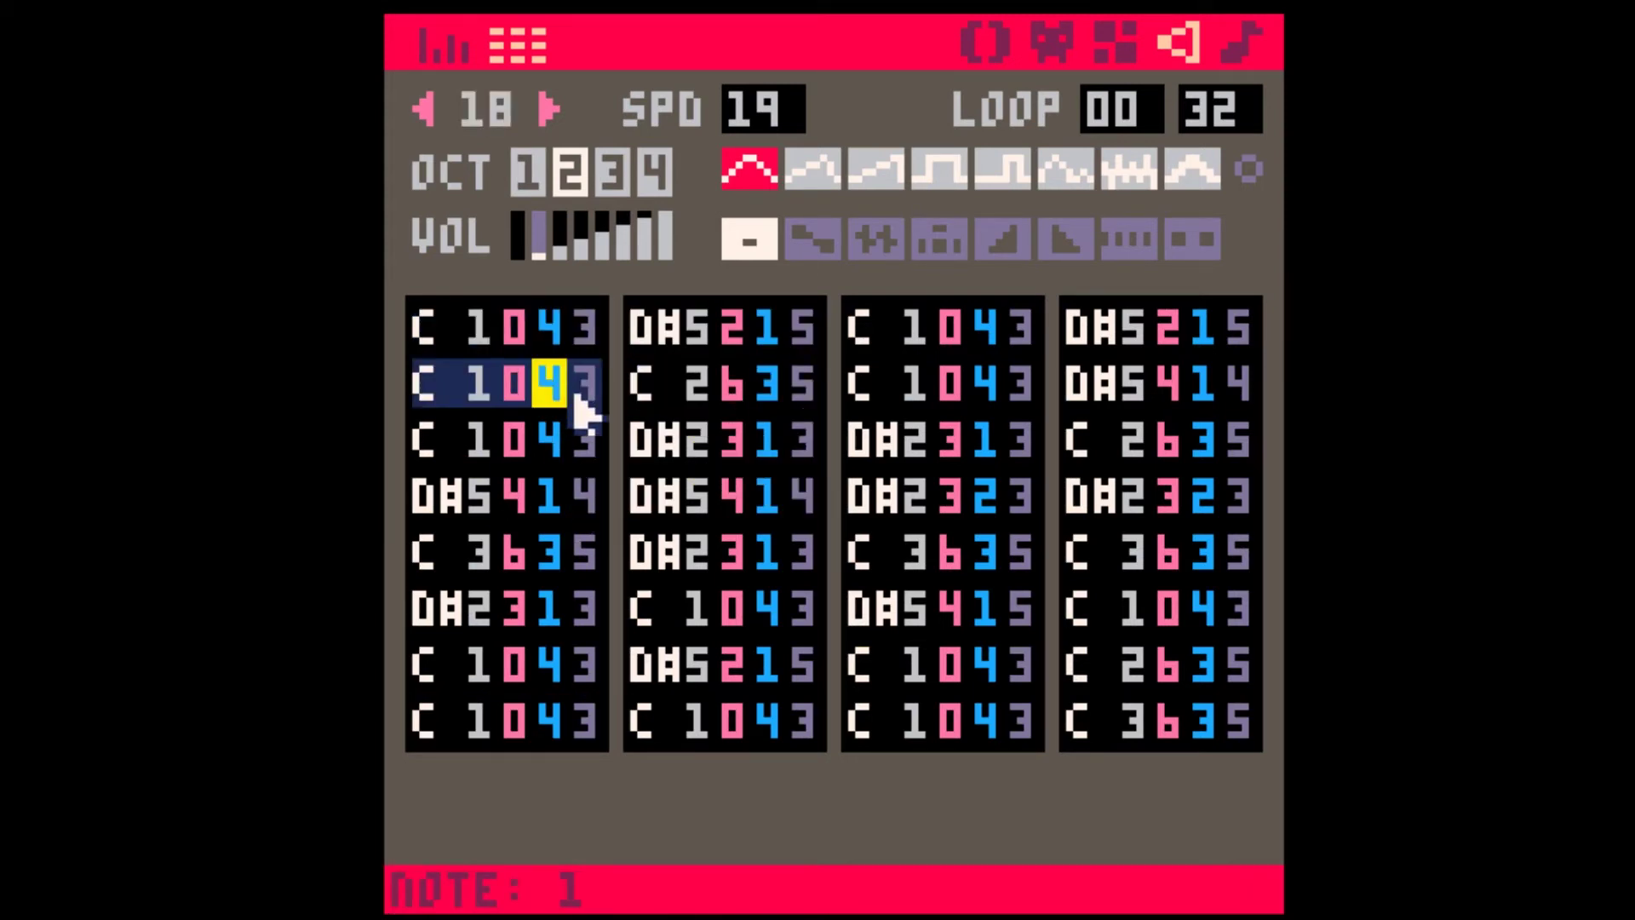
left_click(562, 337)
key("BackSpace")
key("BackSpace")
key("BackSpace")
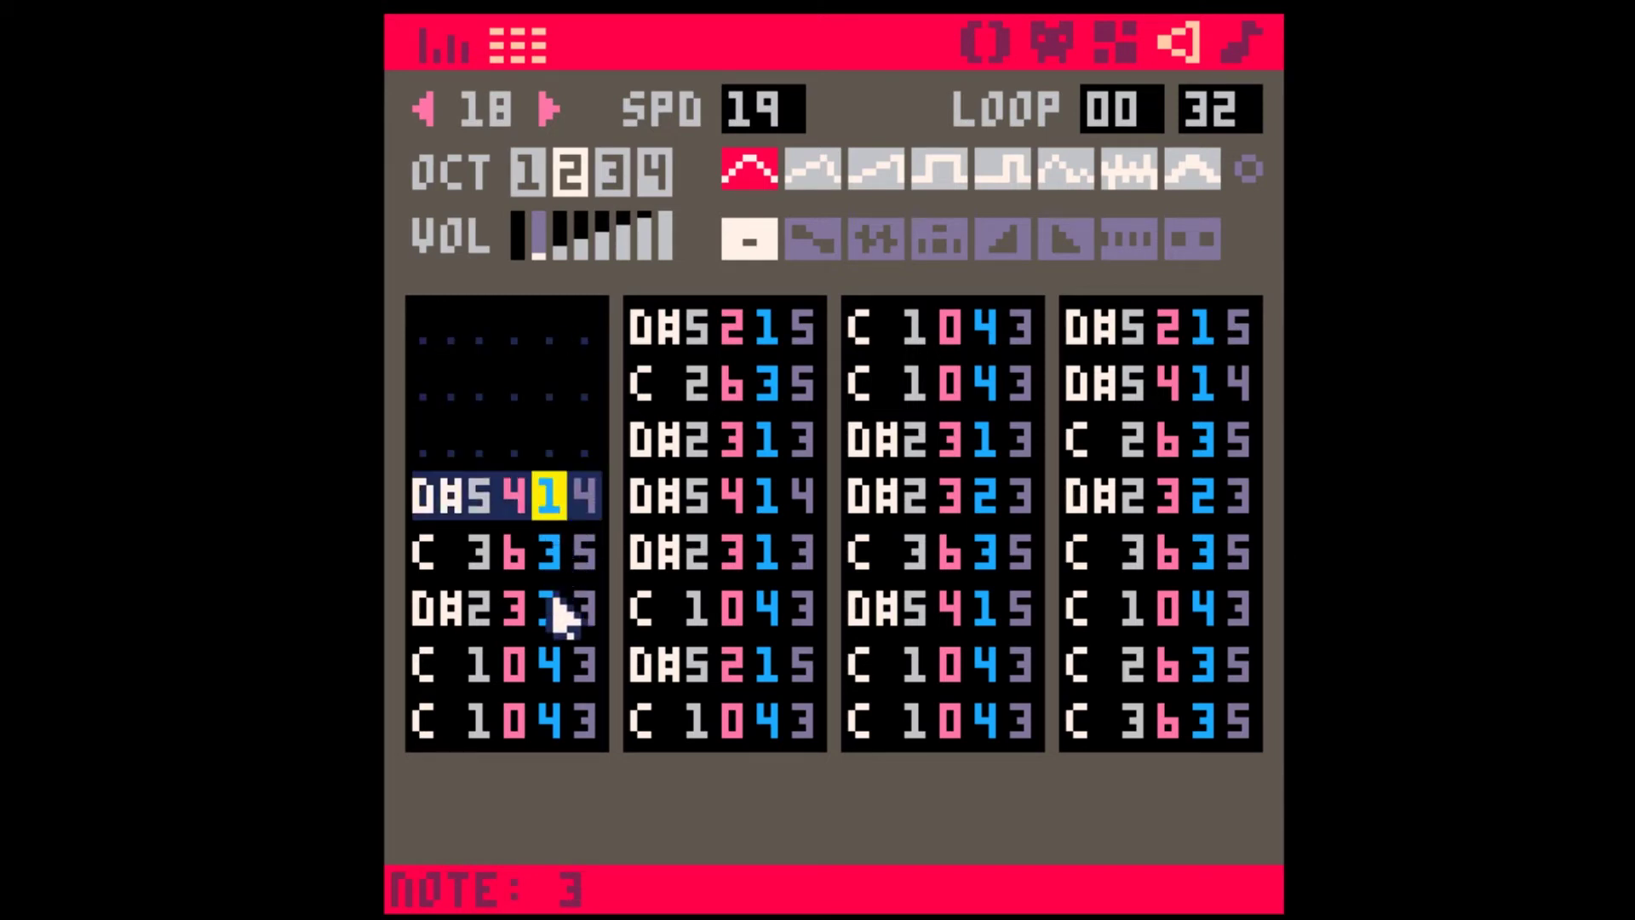
left_click(567, 669)
key("BackSpace")
key("BackSpace")
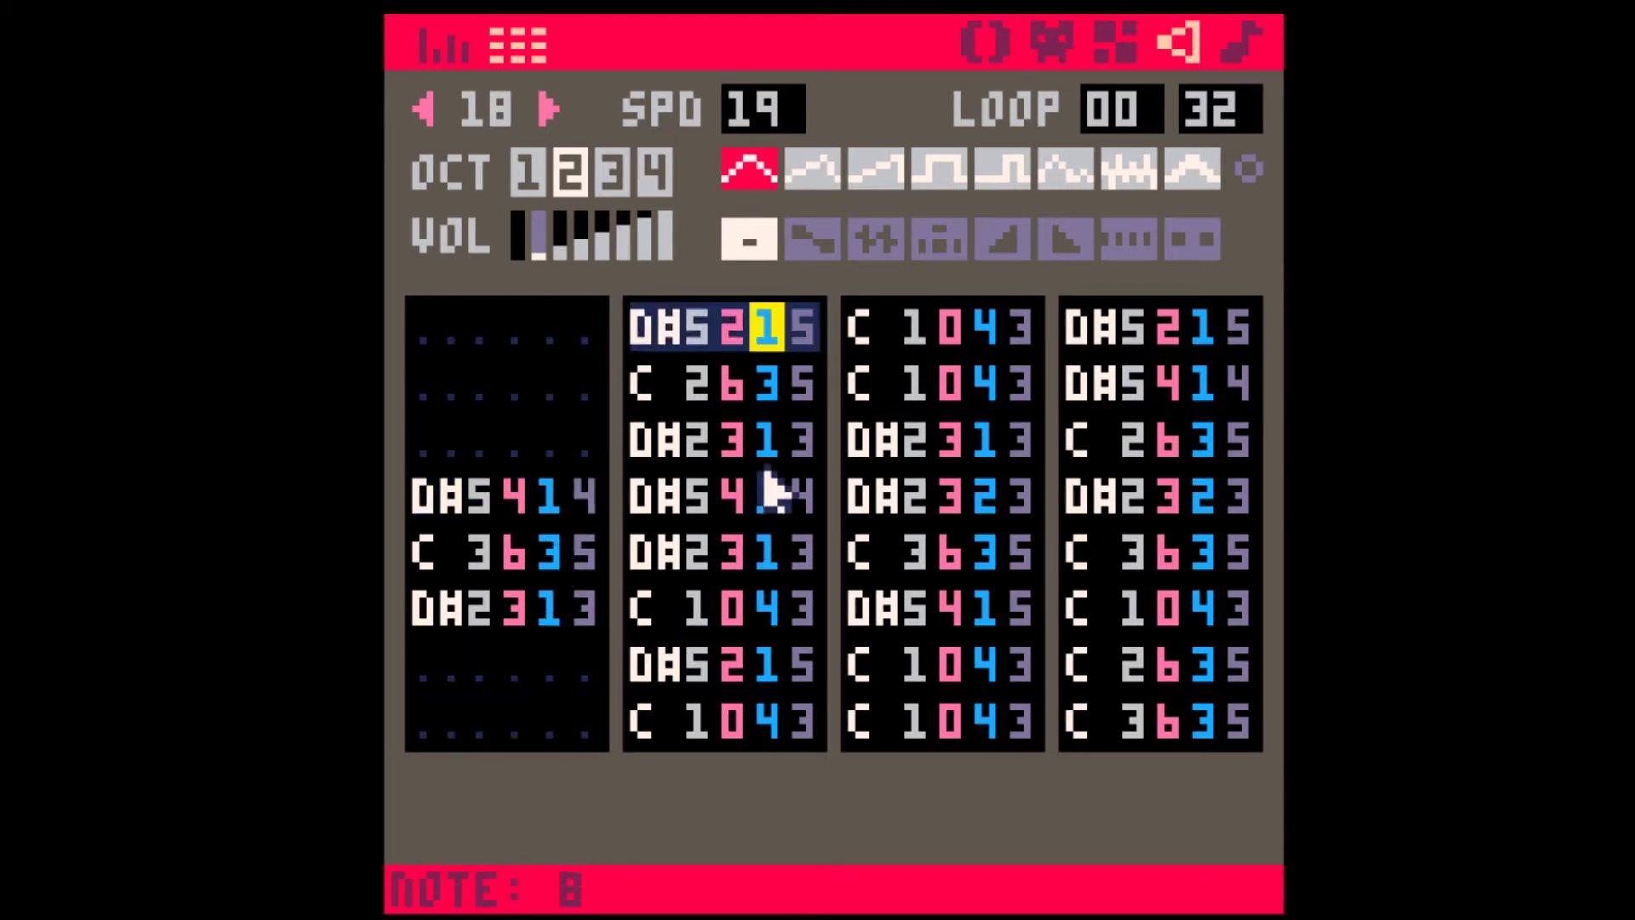
- Audition SFX 18 and delete its C 1 kick notes at positions 13, 15, 16 and 17
key("Down")
key("Down")
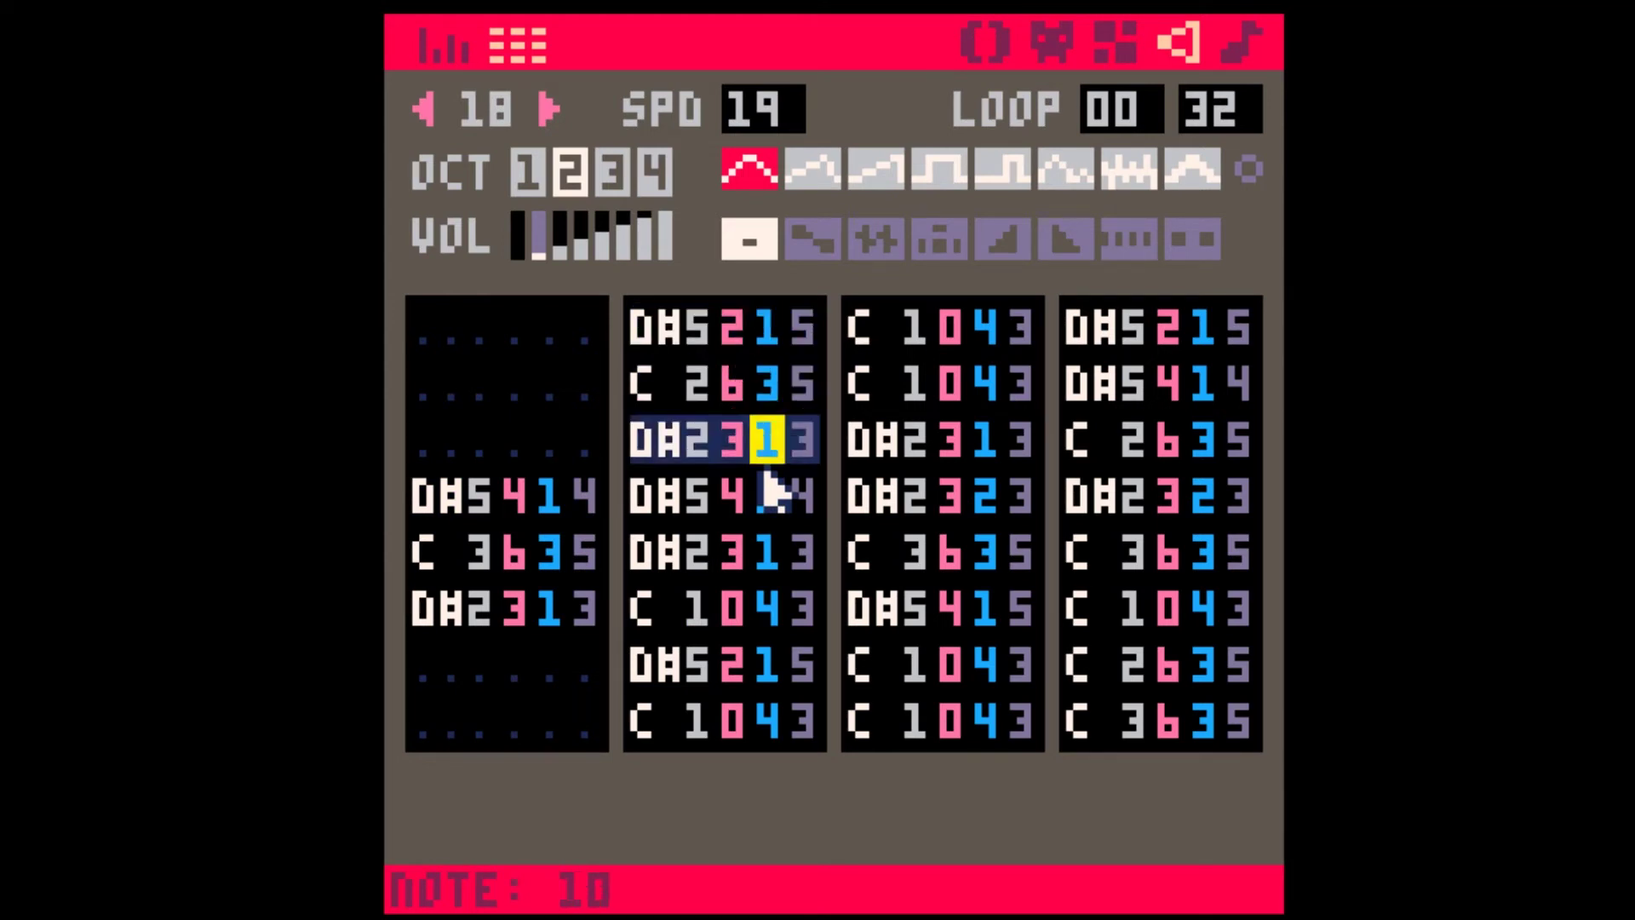
key("space")
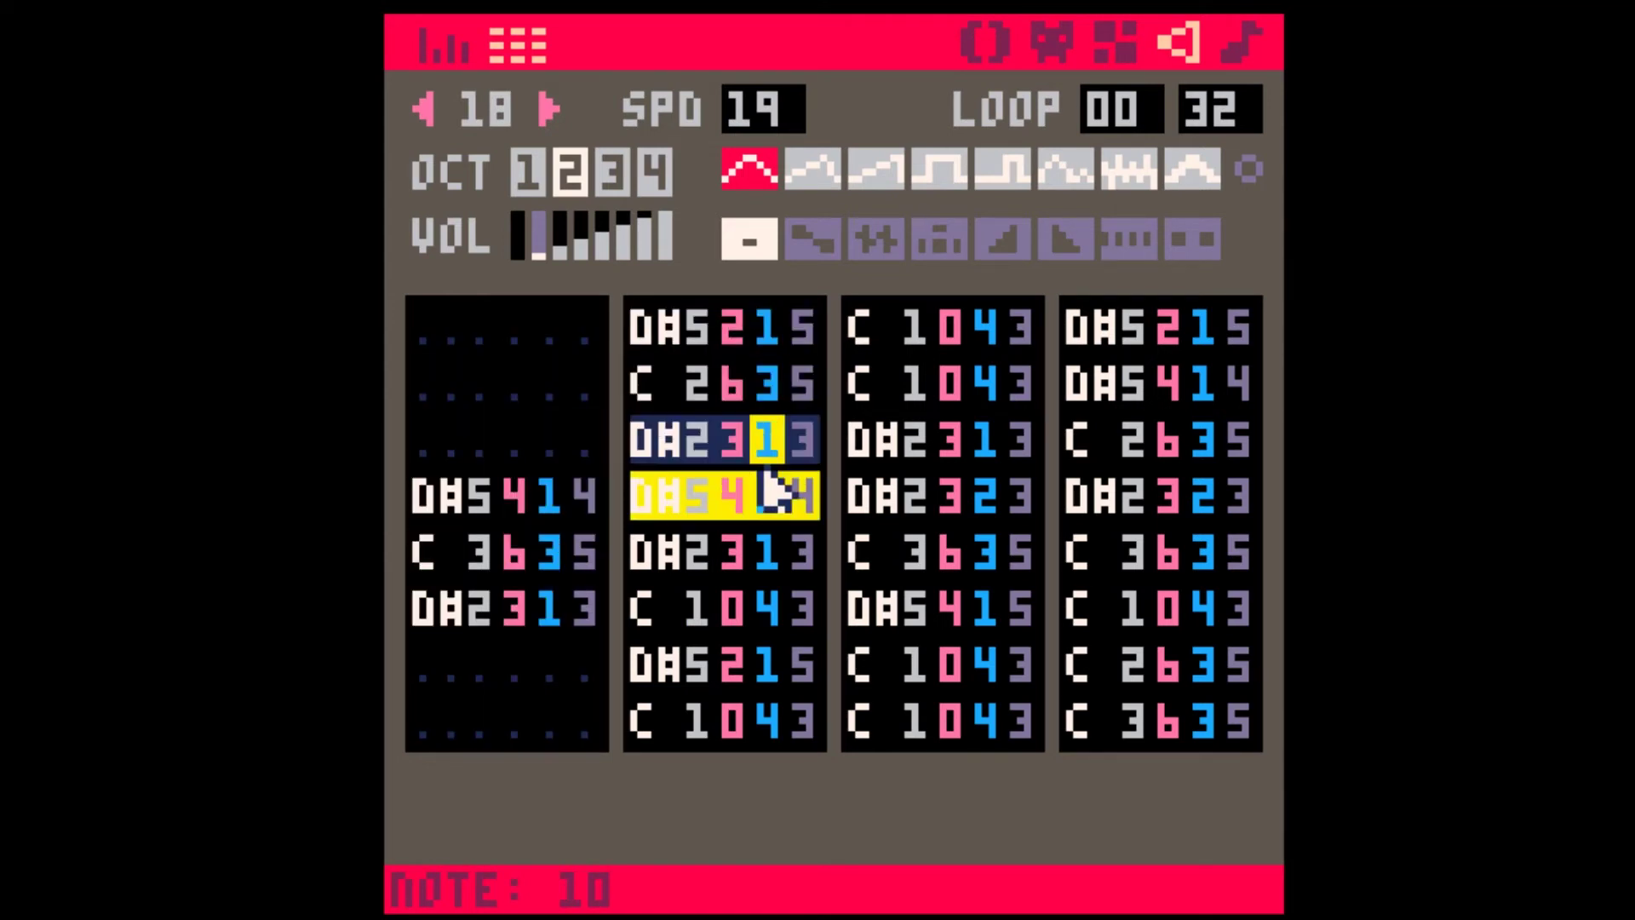
key("Down")
key("Down")
key("Down")
key("BackSpace")
key("Down")
key("BackSpace")
key("BackSpace")
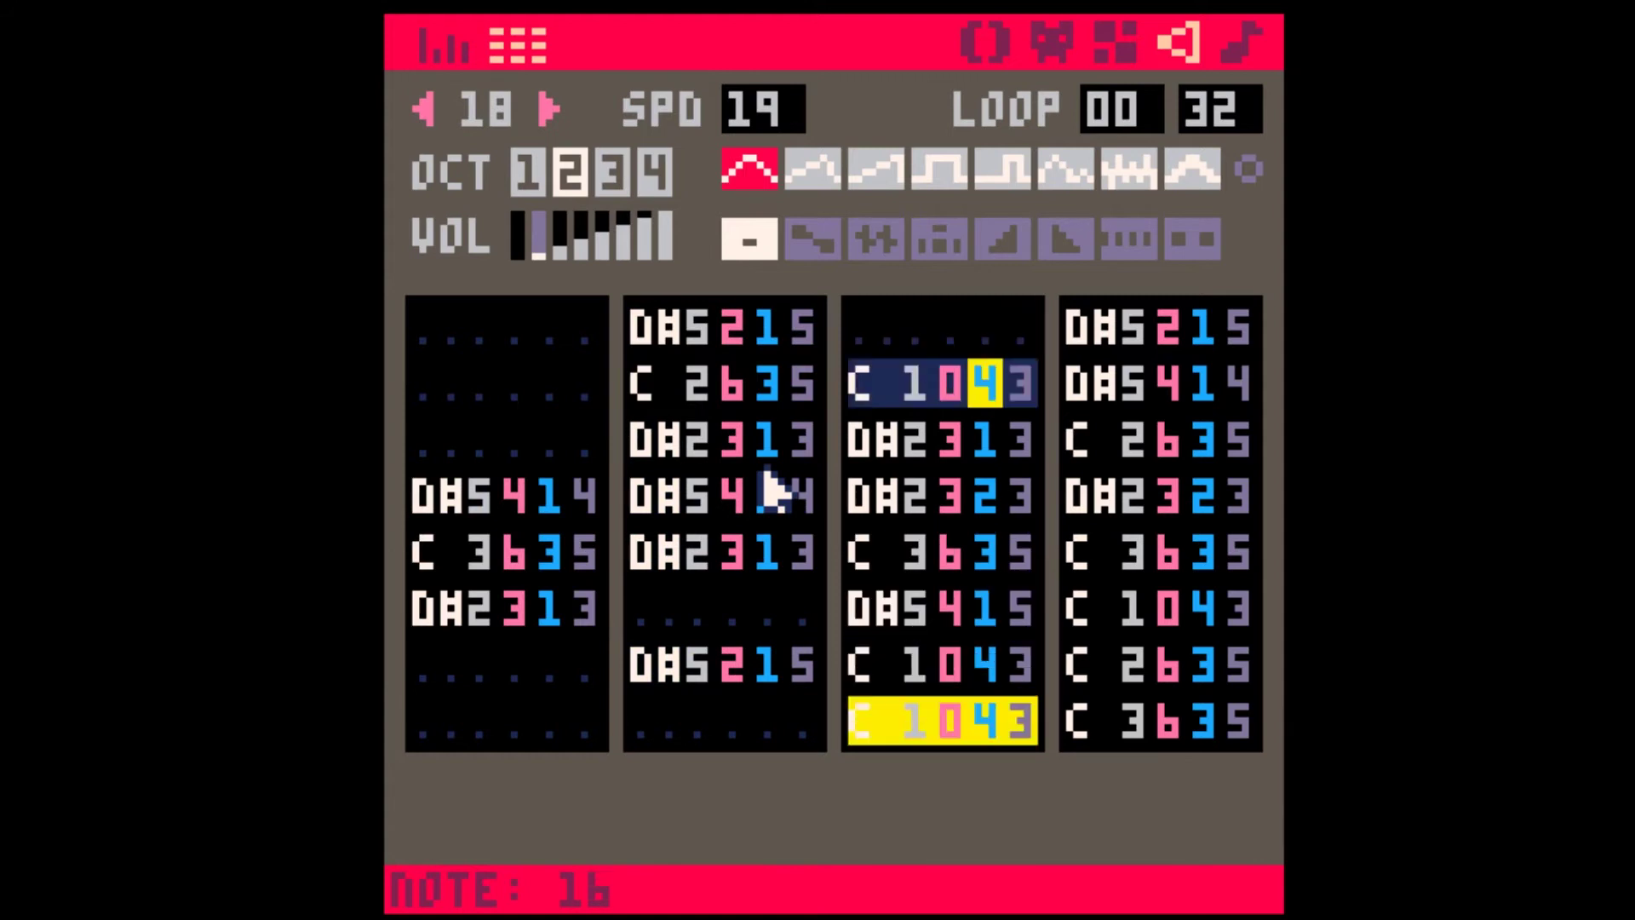
key("BackSpace")
- Delete the remaining C 1 kick notes at positions 22, 23 and 29 of SFX 18
key("Down")
key("Down")
key("Down")
key("Down")
key("BackSpace")
key("BackSpace")
key("Down")
key("Down")
key("Down")
key("Down")
key("Down")
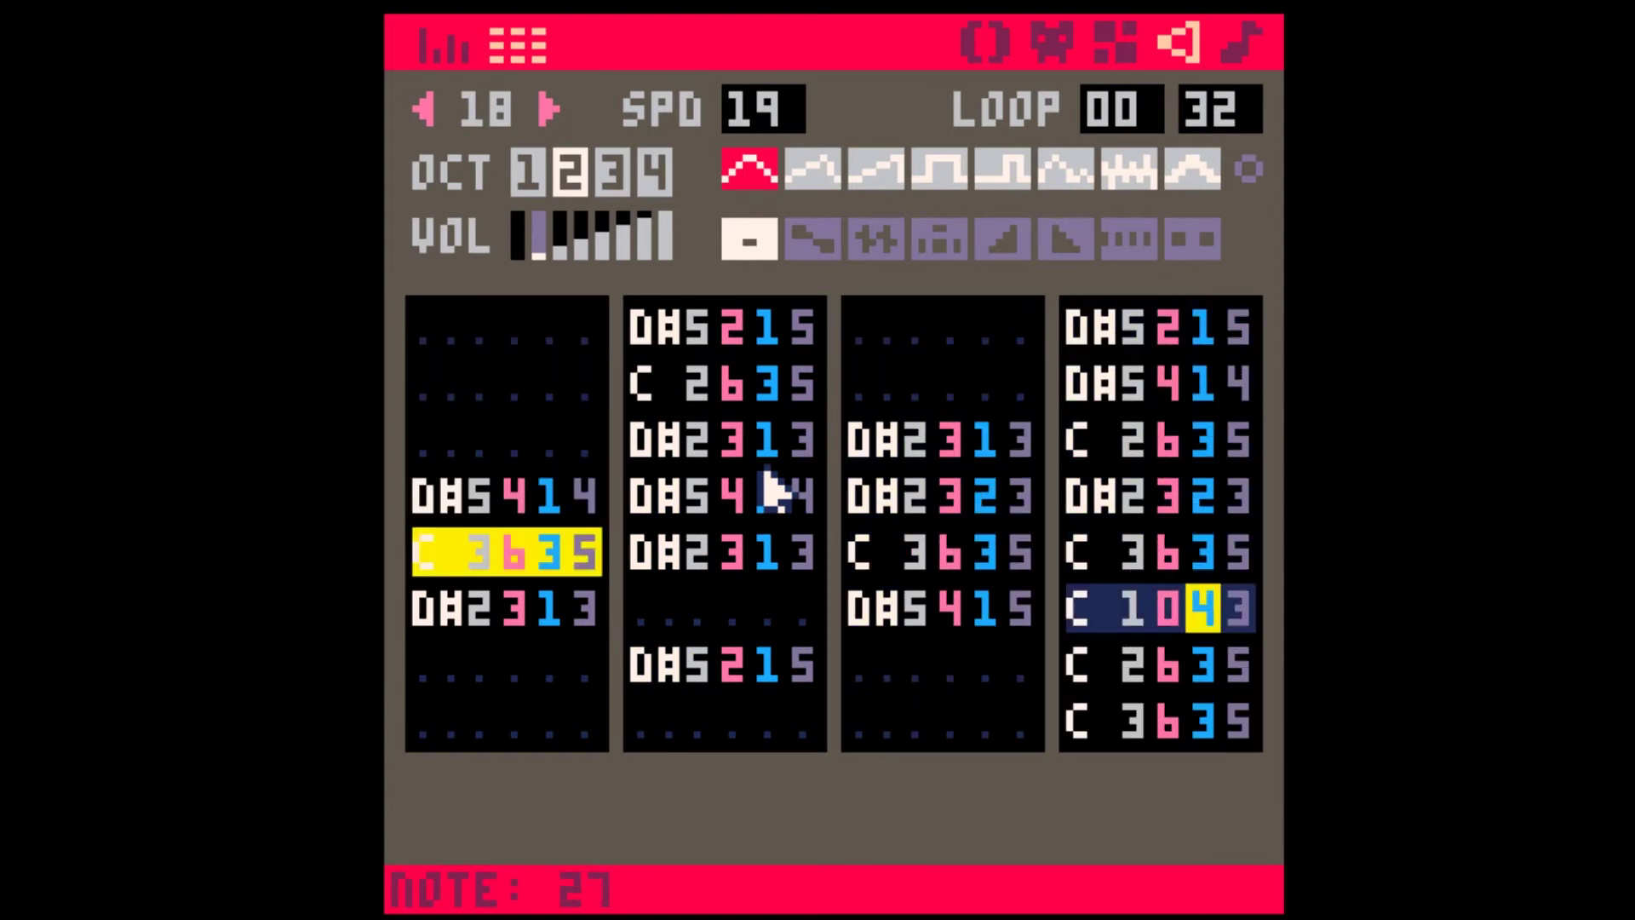
key("BackSpace")
key("Down")
- Play pattern 02 with the thinned drum part, and play the song from pattern 00
left_click(1249, 58)
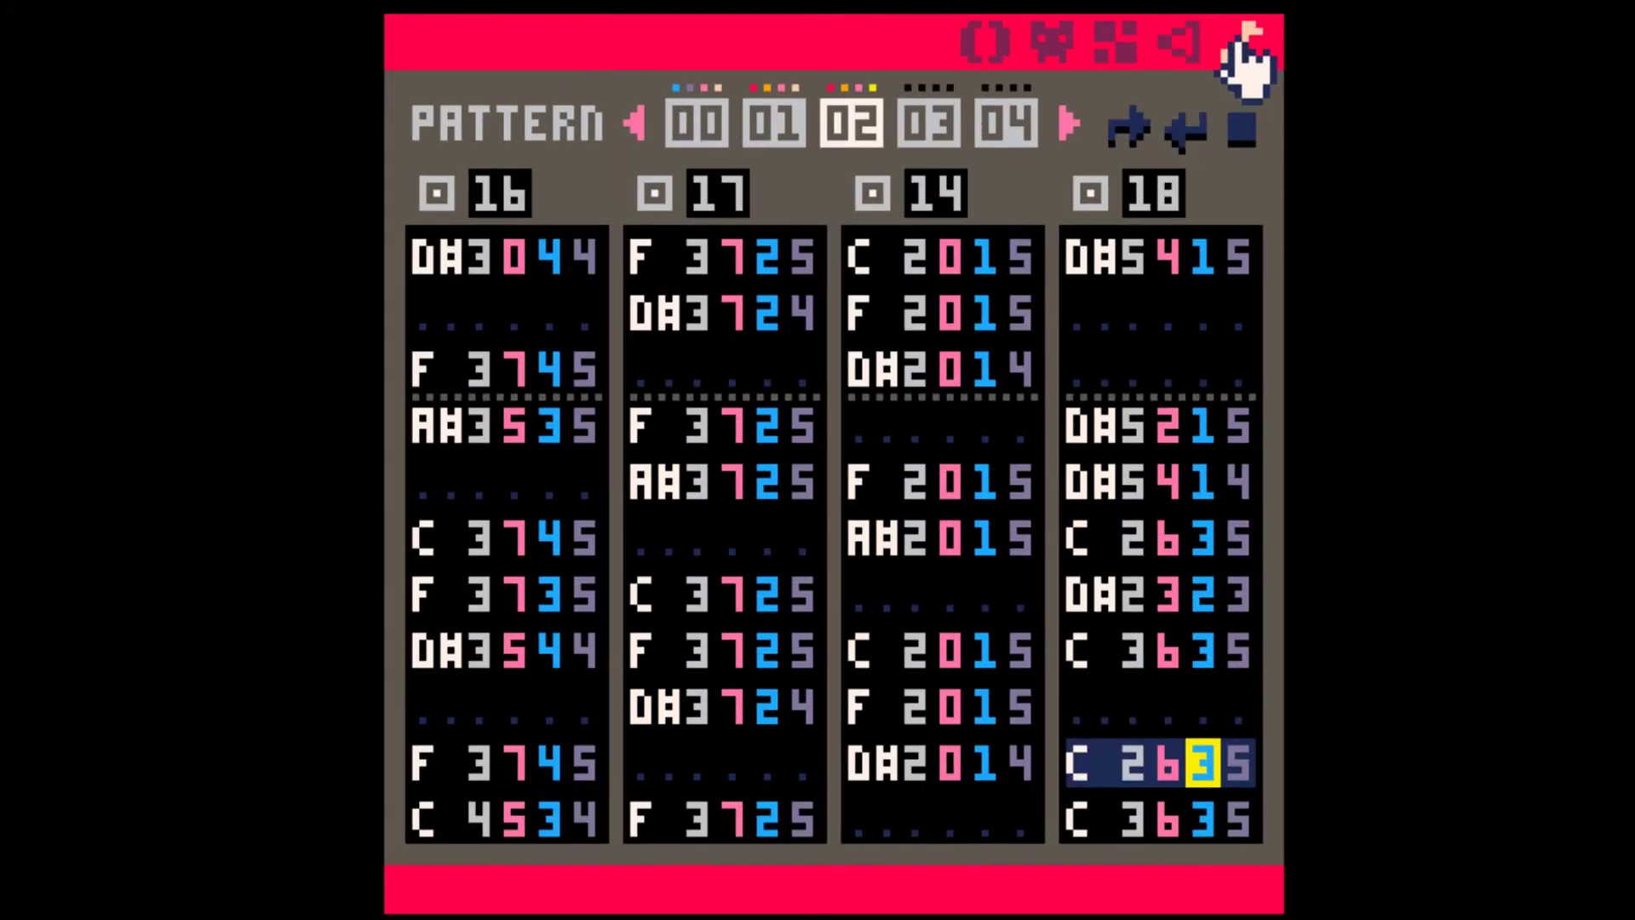
key("space")
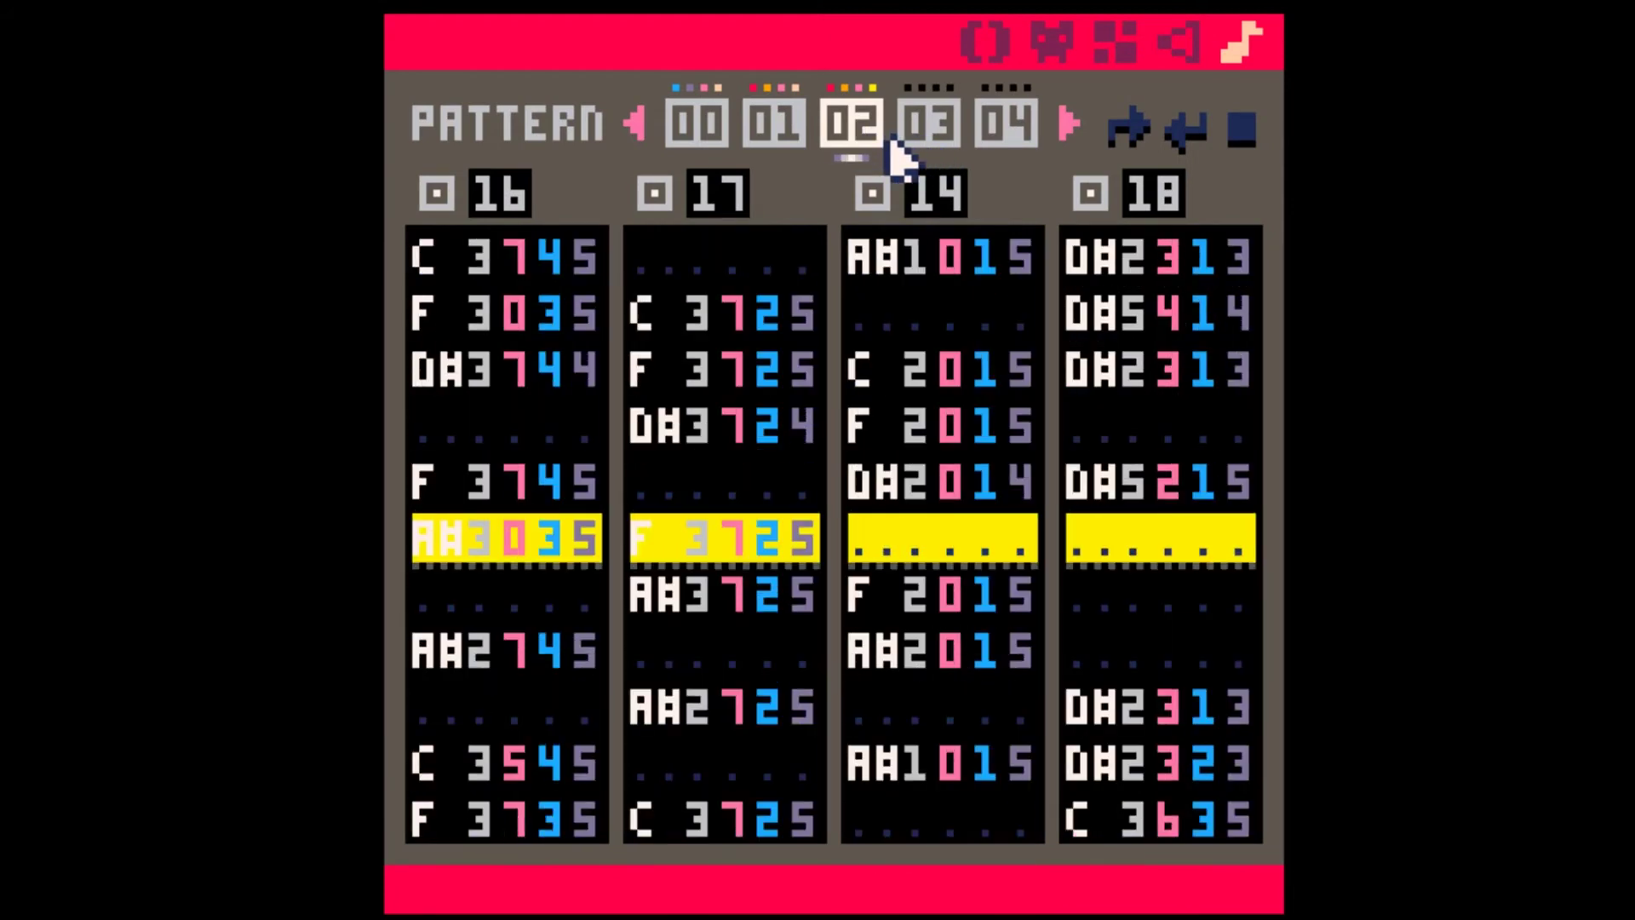
left_click(703, 128)
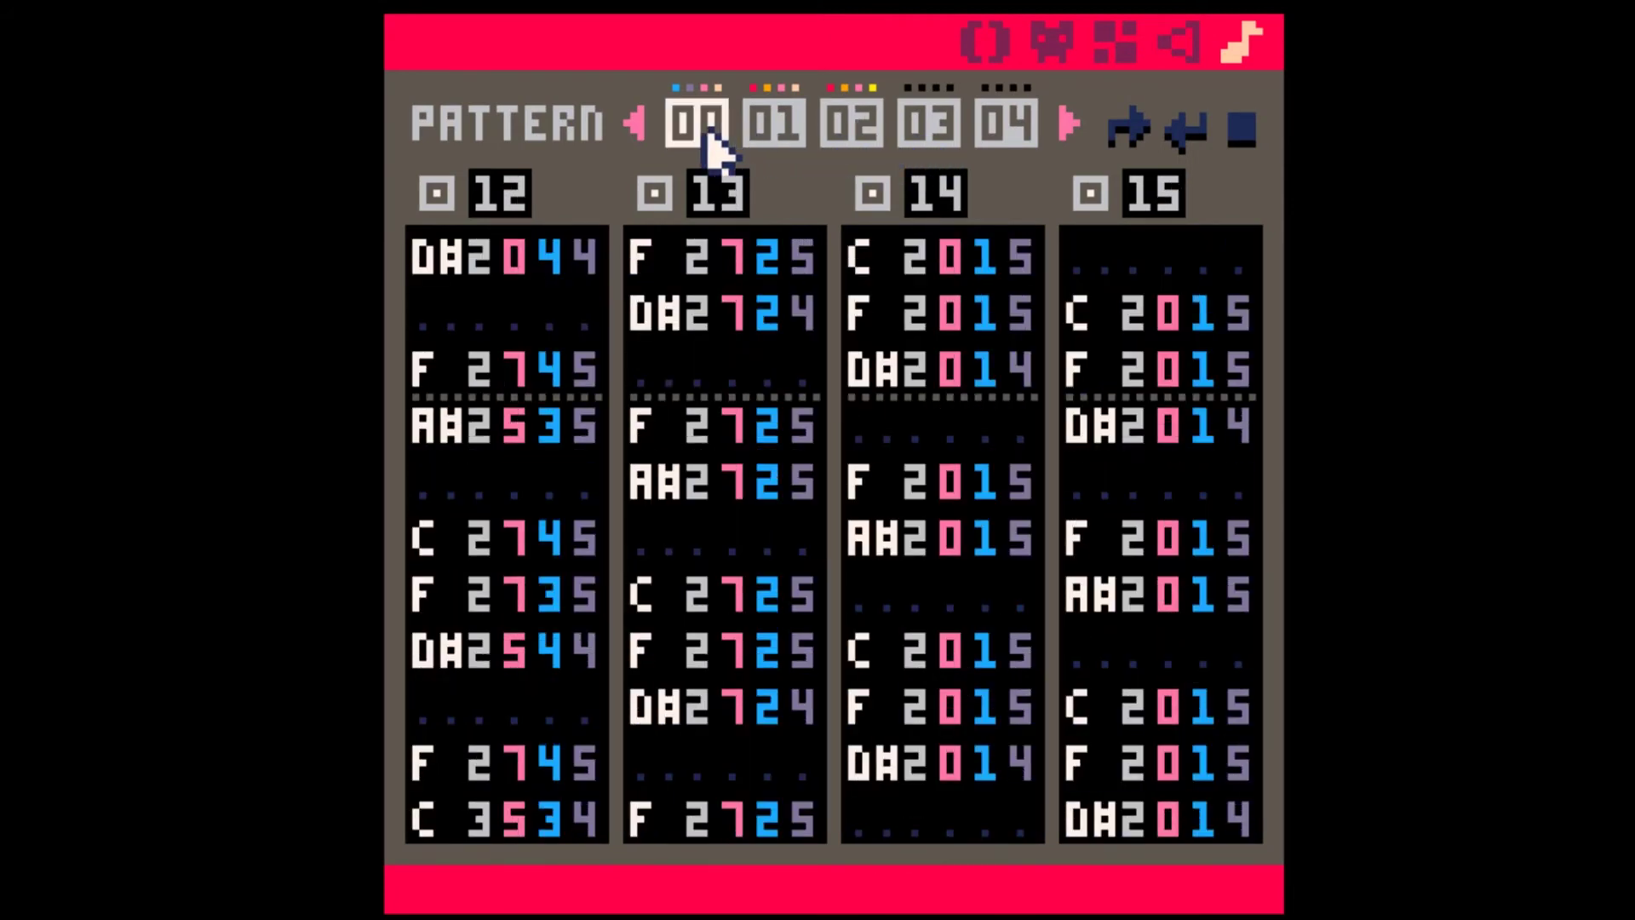
key("space")
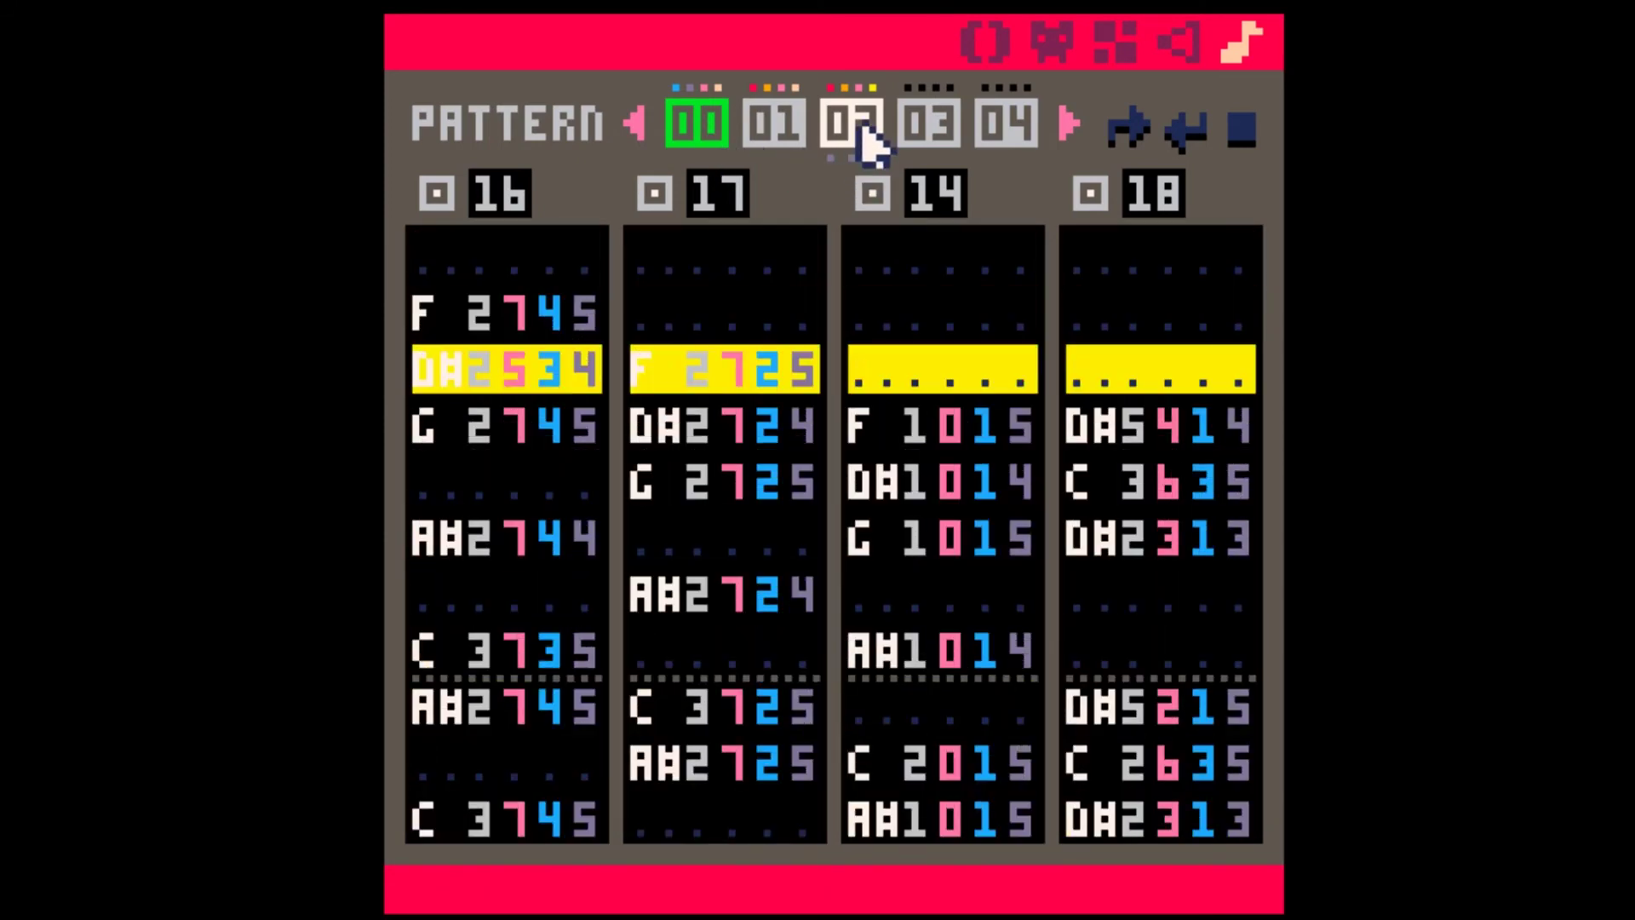
- Copy pattern 02 into pattern 03 and assign SFX 08 to the copy's fourth channel
key("ctrl+c")
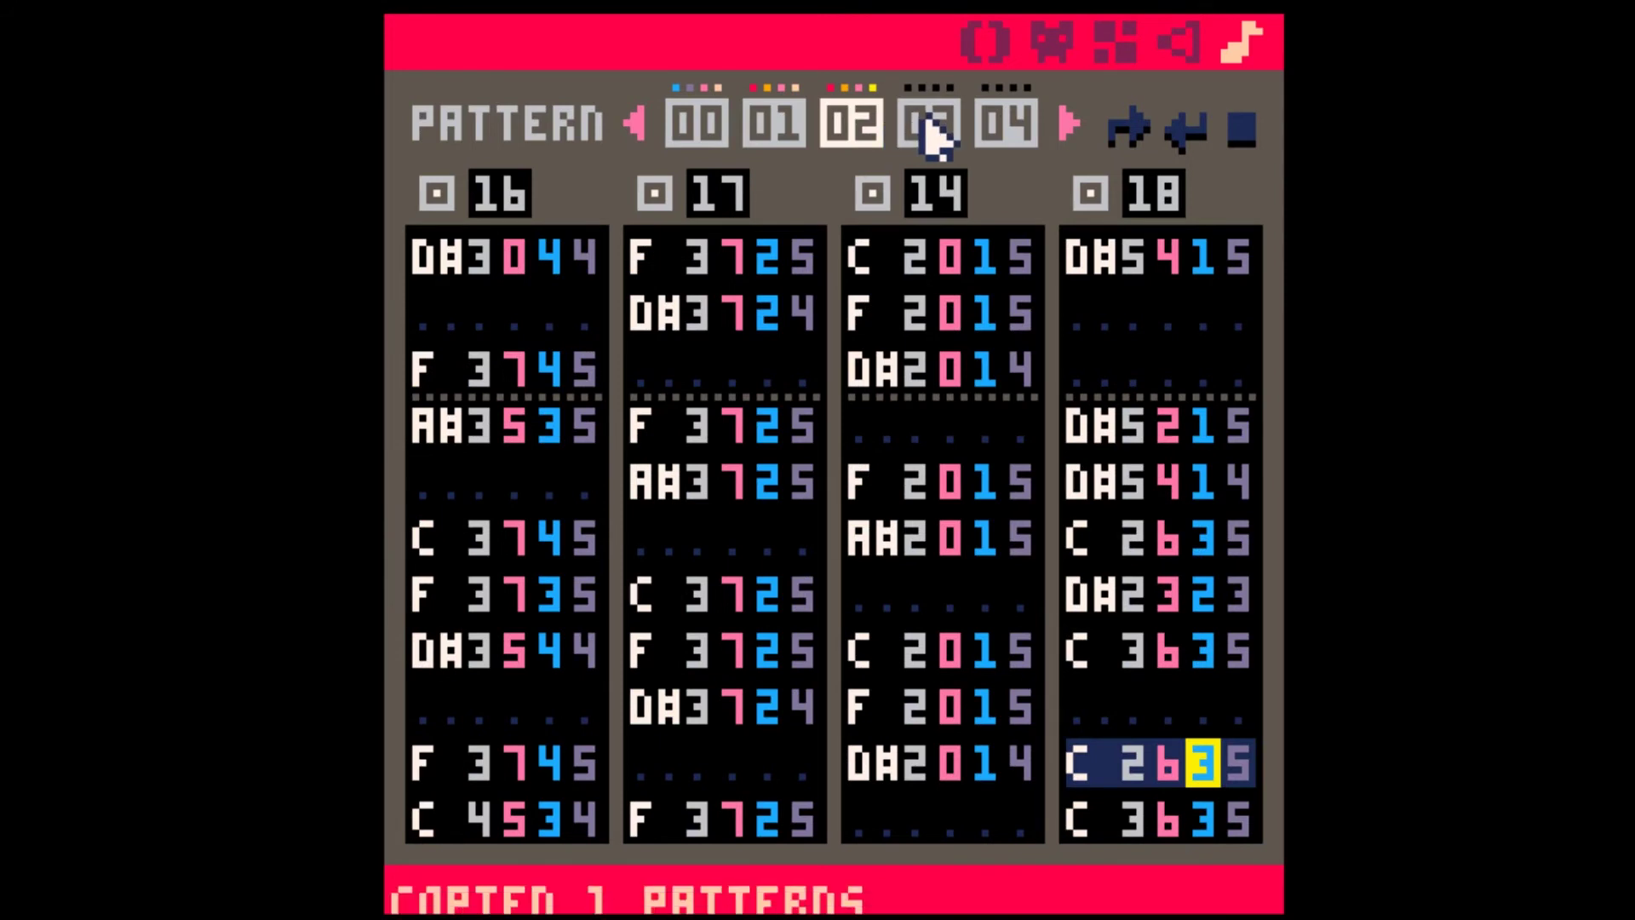
left_click(932, 129)
key("ctrl+v")
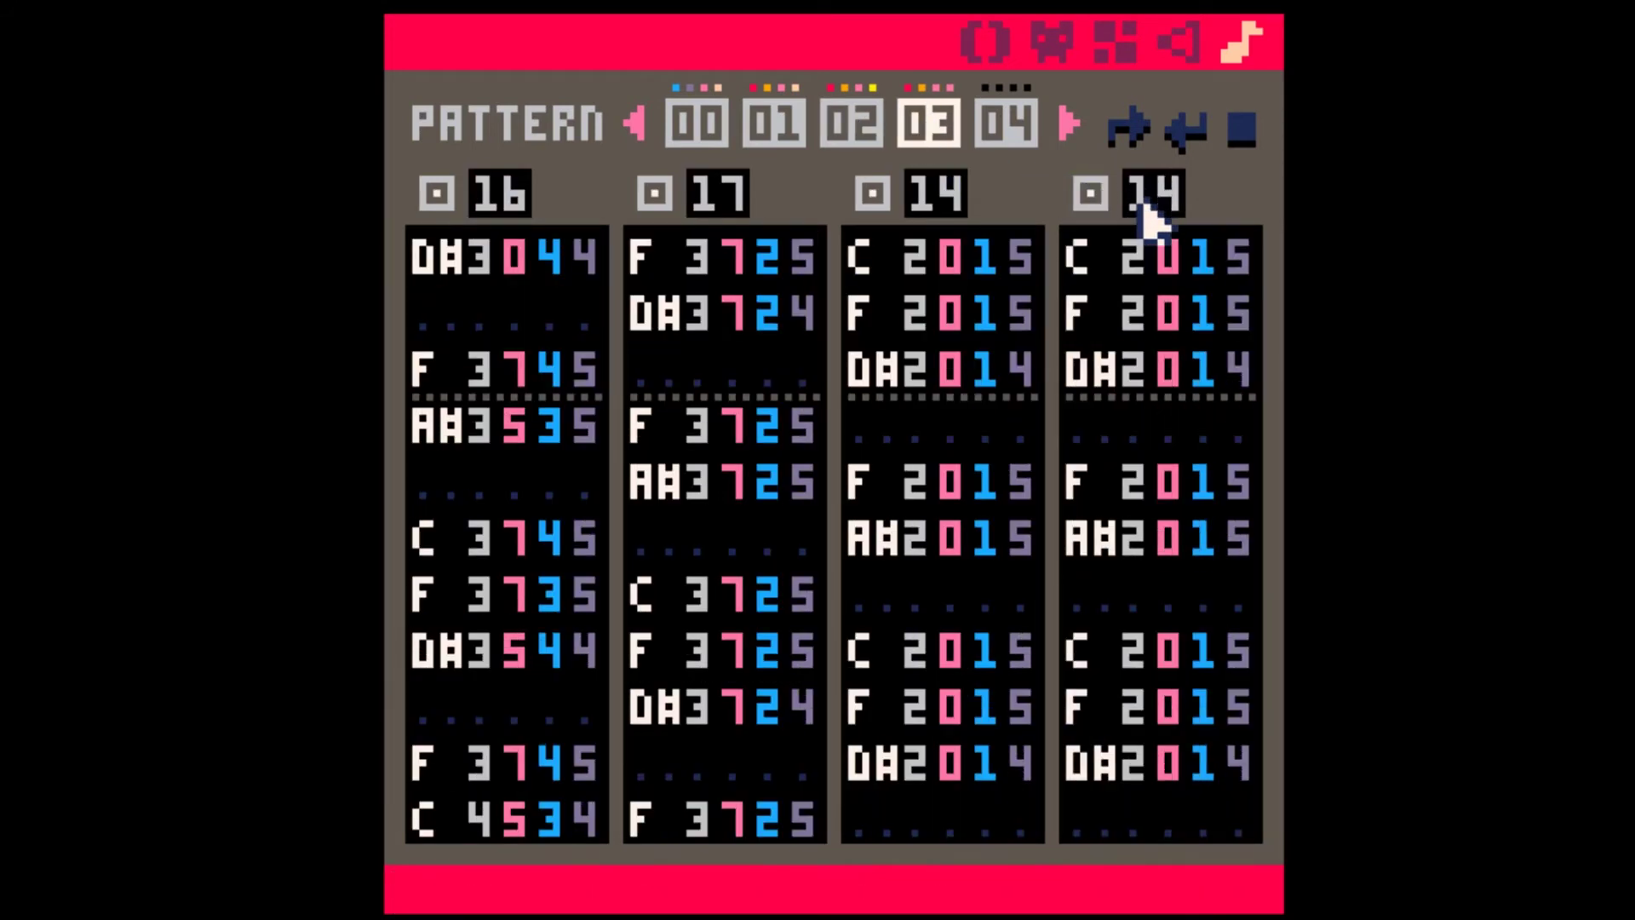
left_click(1152, 198)
- Play pattern 03 with the full drum part, and play the song from pattern 00
key("space")
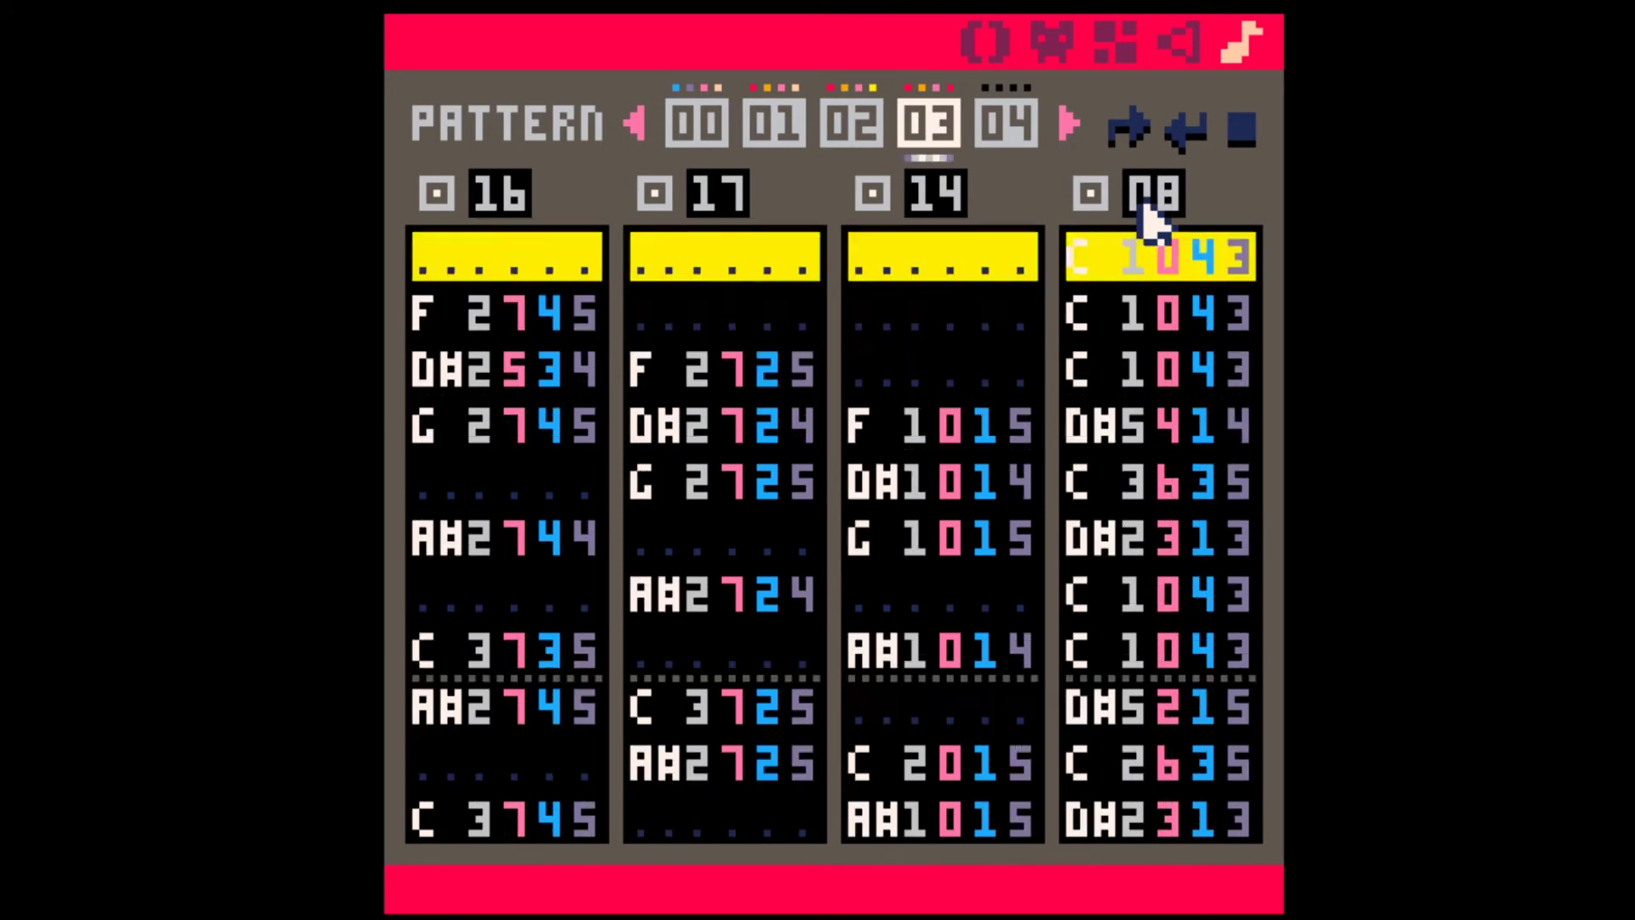
left_click(703, 128)
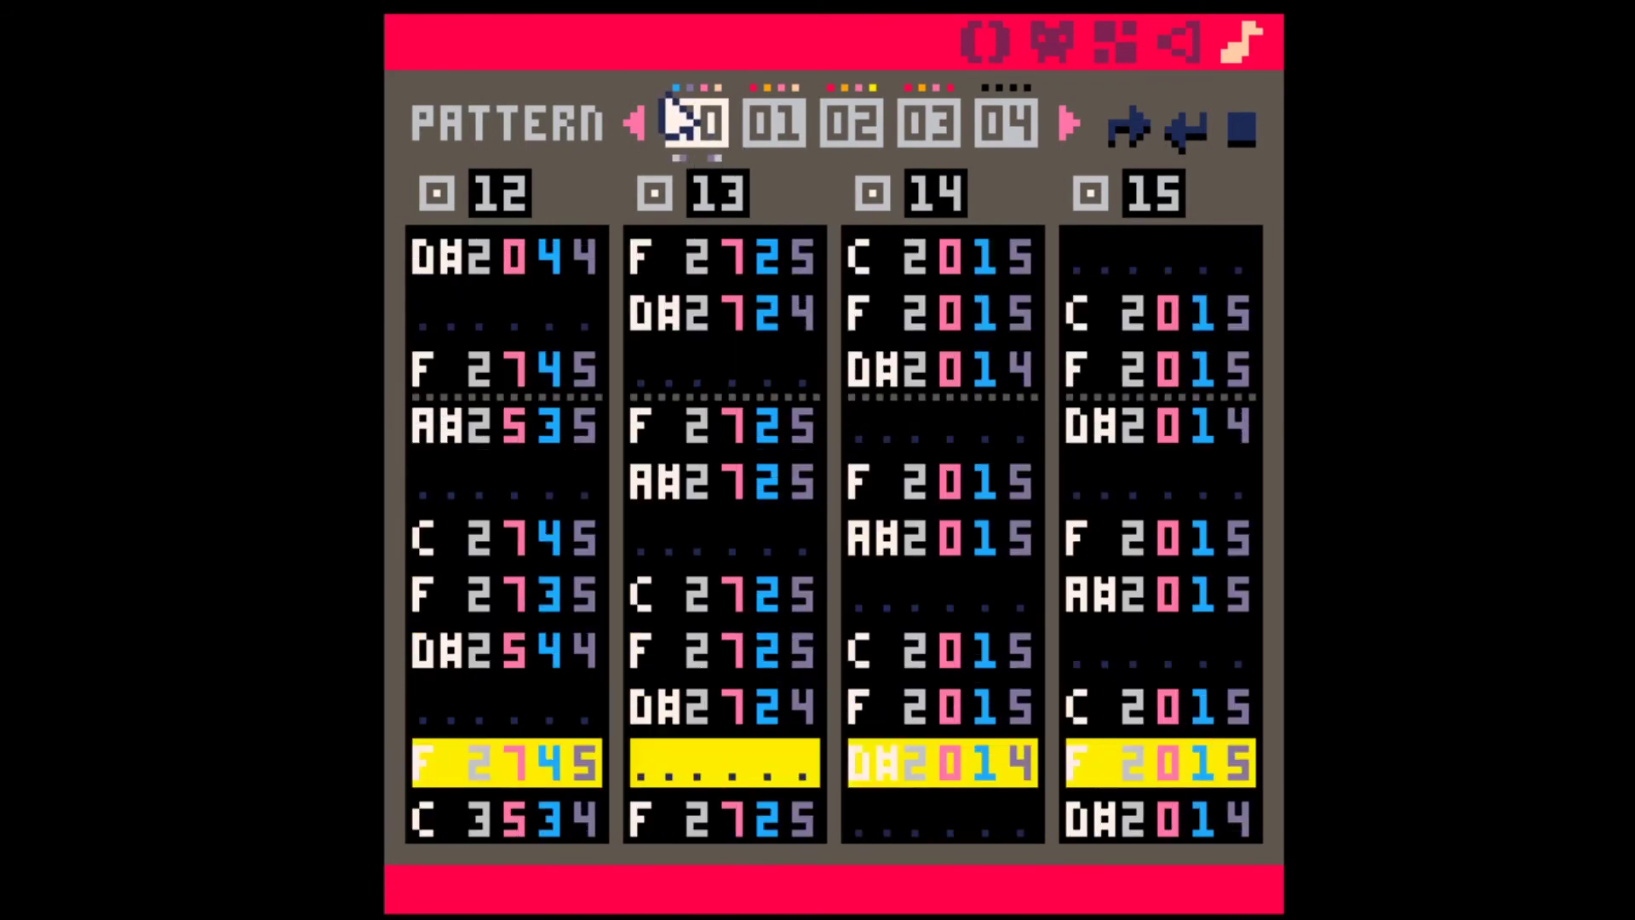
left_click(762, 128)
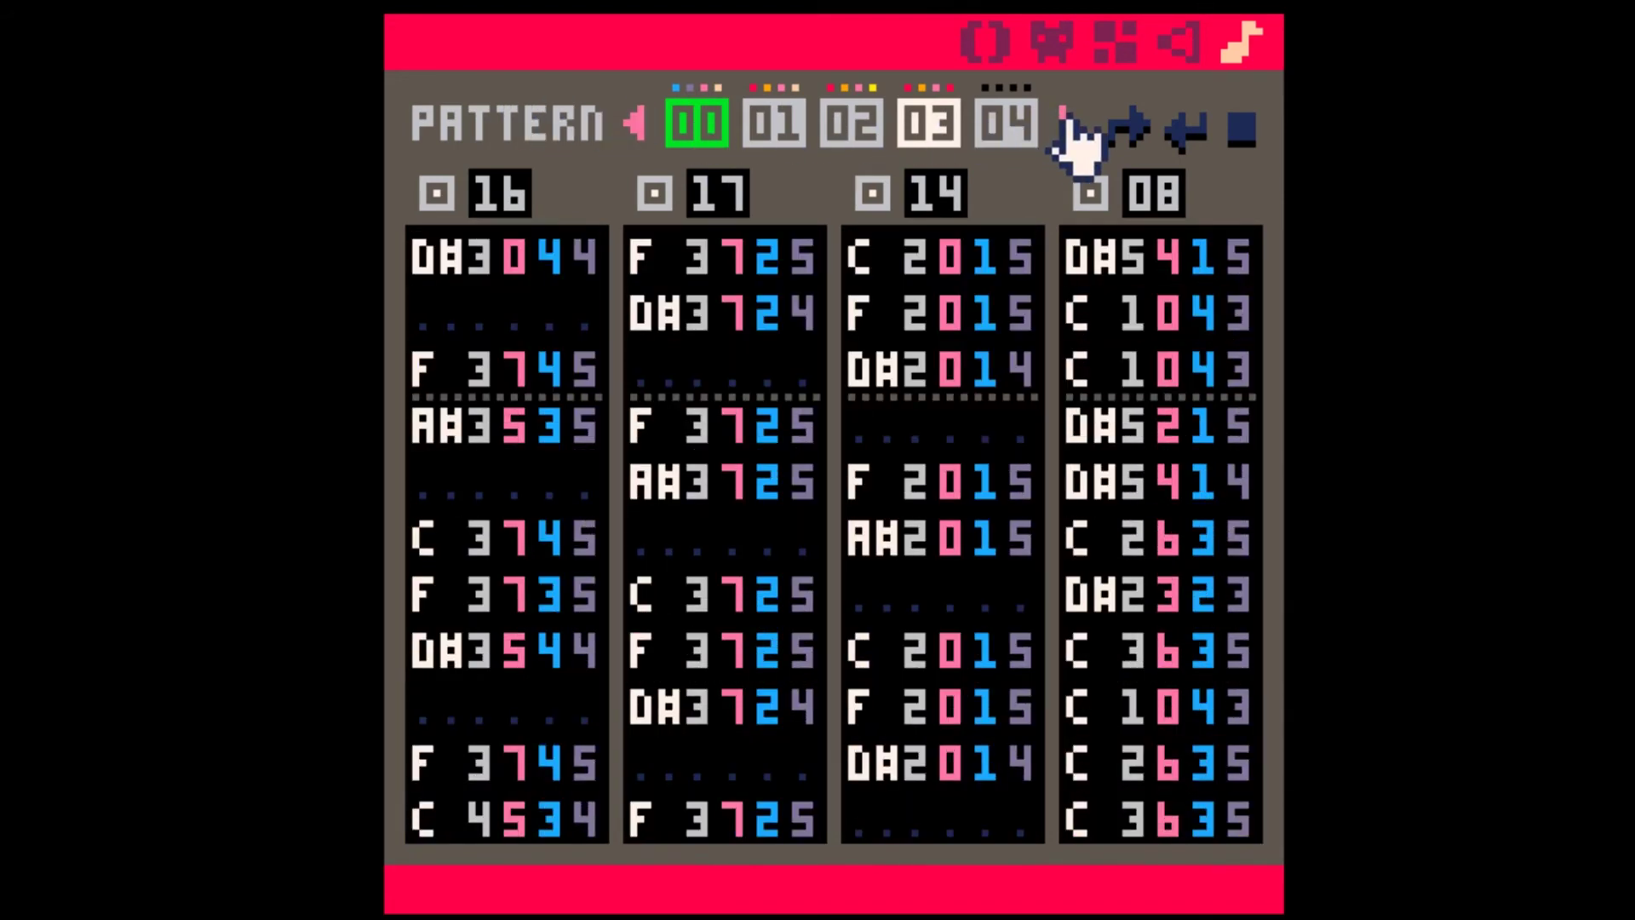
- Copy pattern 08 and paste it into the empty pattern 04
left_click(1064, 117)
left_click(1064, 118)
left_click(1065, 117)
left_click(1064, 117)
left_click(1065, 117)
left_click(1067, 120)
left_click(851, 124)
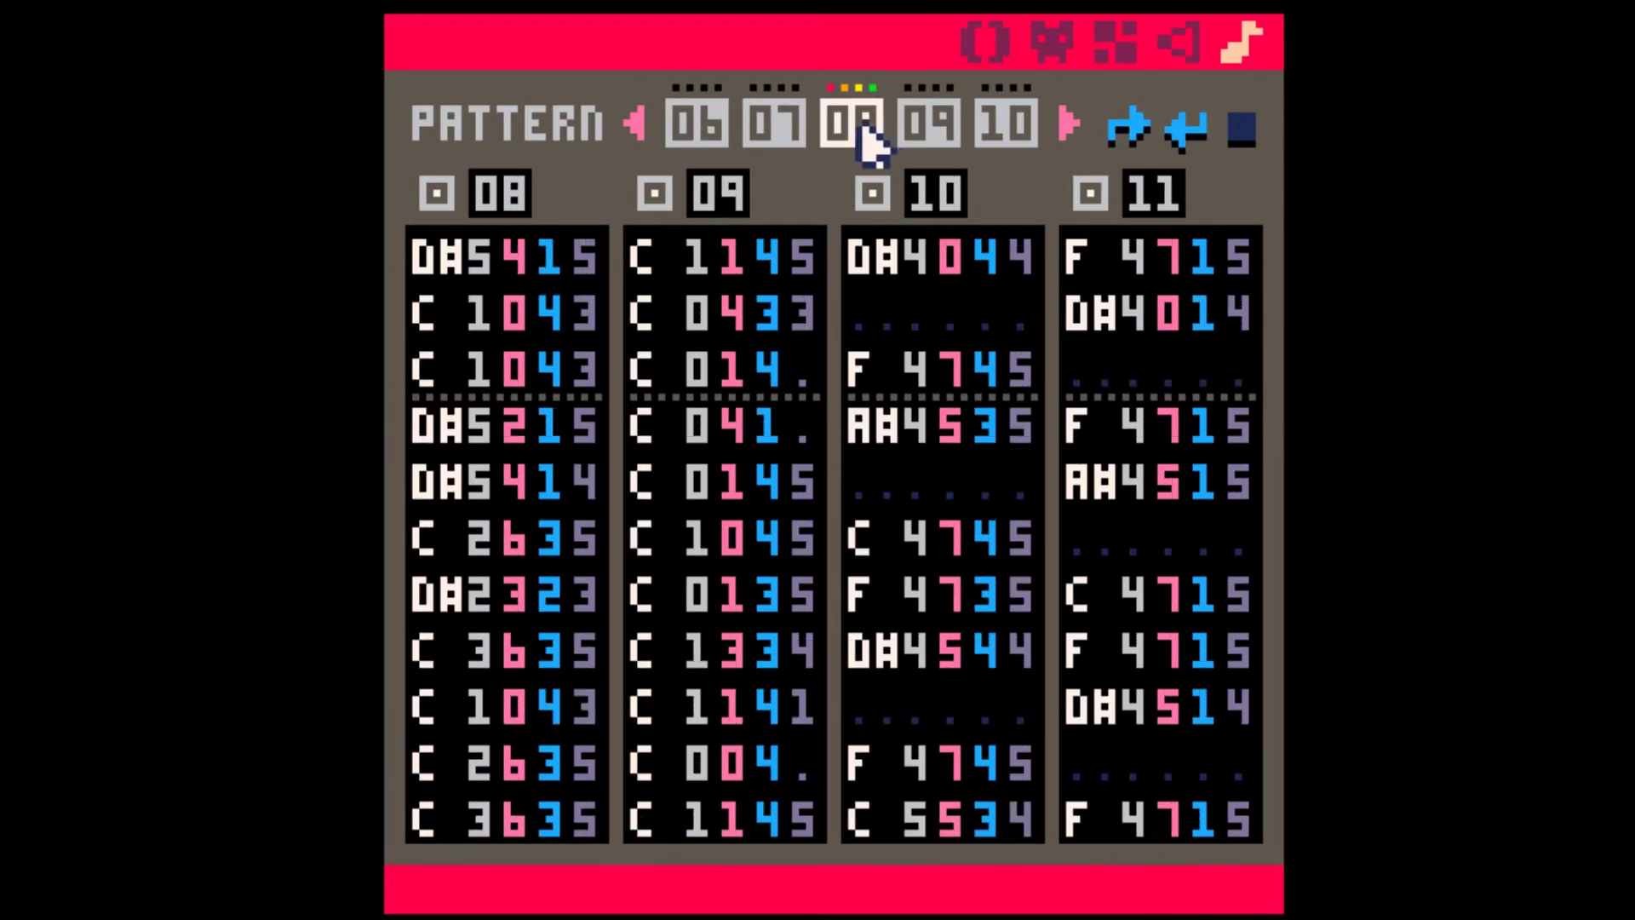
key("ctrl+c")
left_click(636, 123)
left_click(636, 123)
left_click(637, 123)
left_click(636, 124)
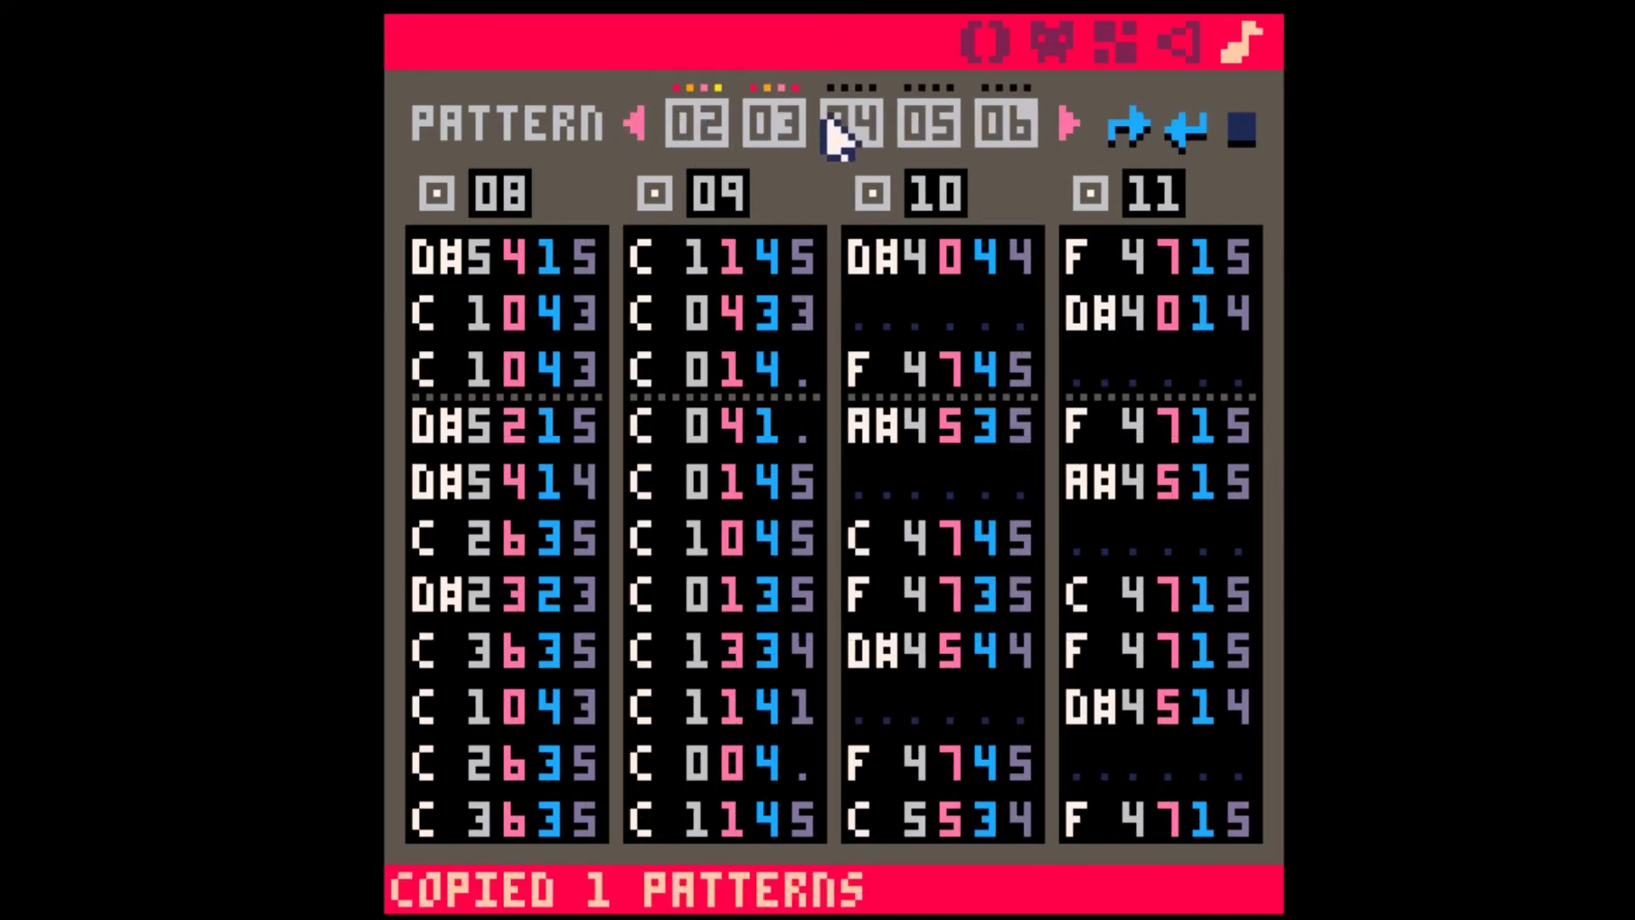
left_click(852, 124)
key("ctrl+v")
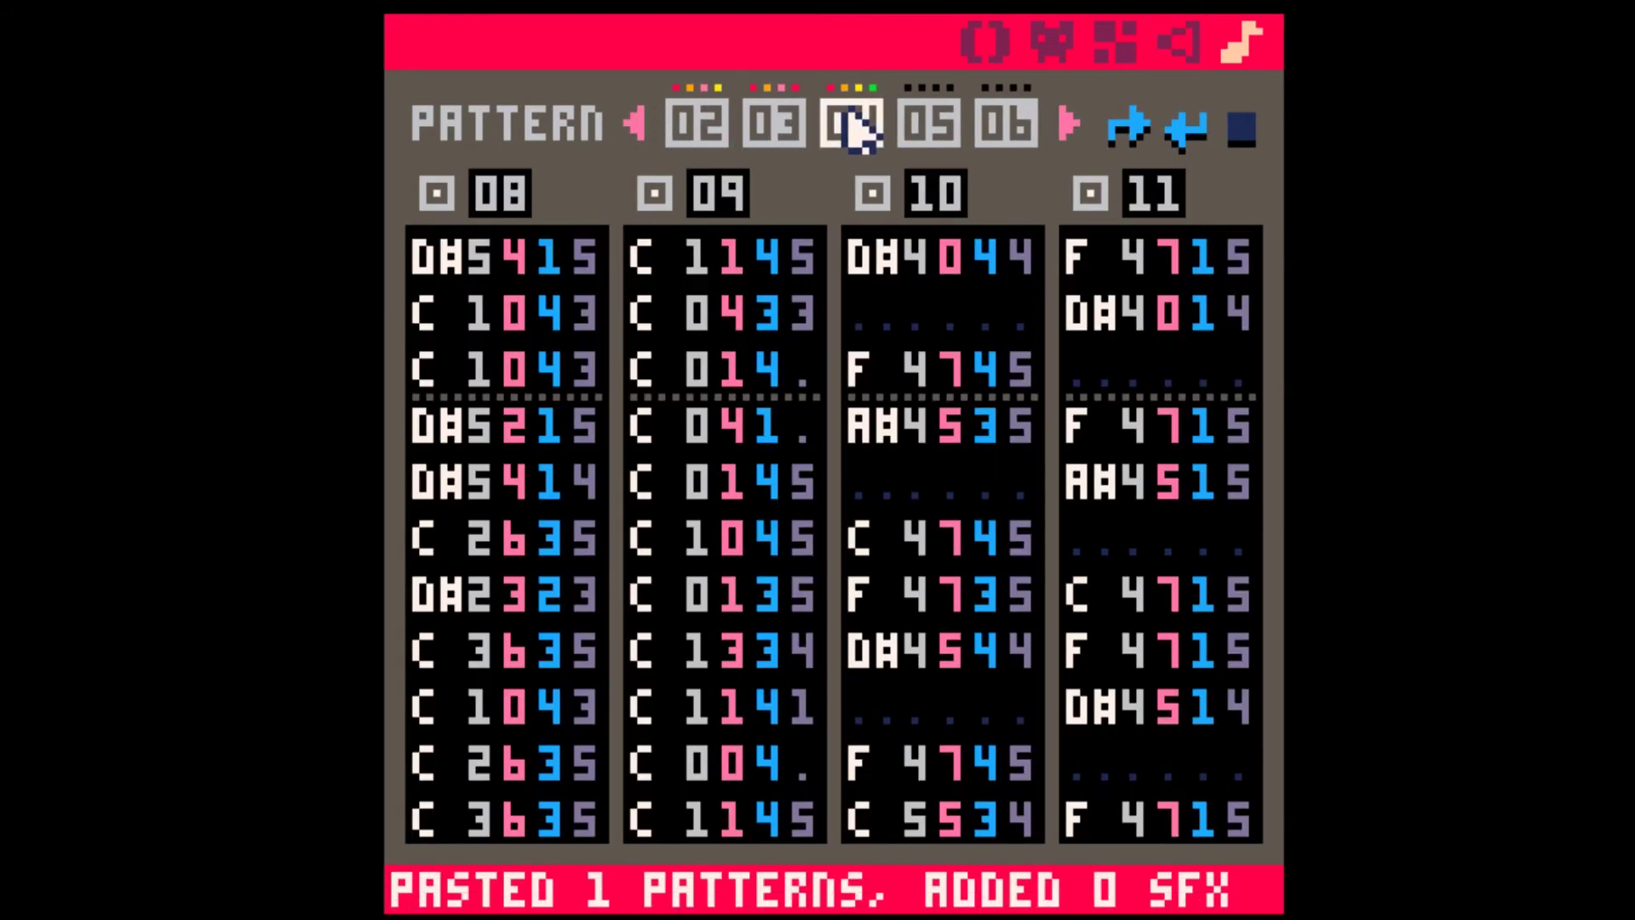
- Play the whole song from pattern 00 through the end of pattern 04
left_click(637, 128)
left_click(637, 128)
left_click(669, 134)
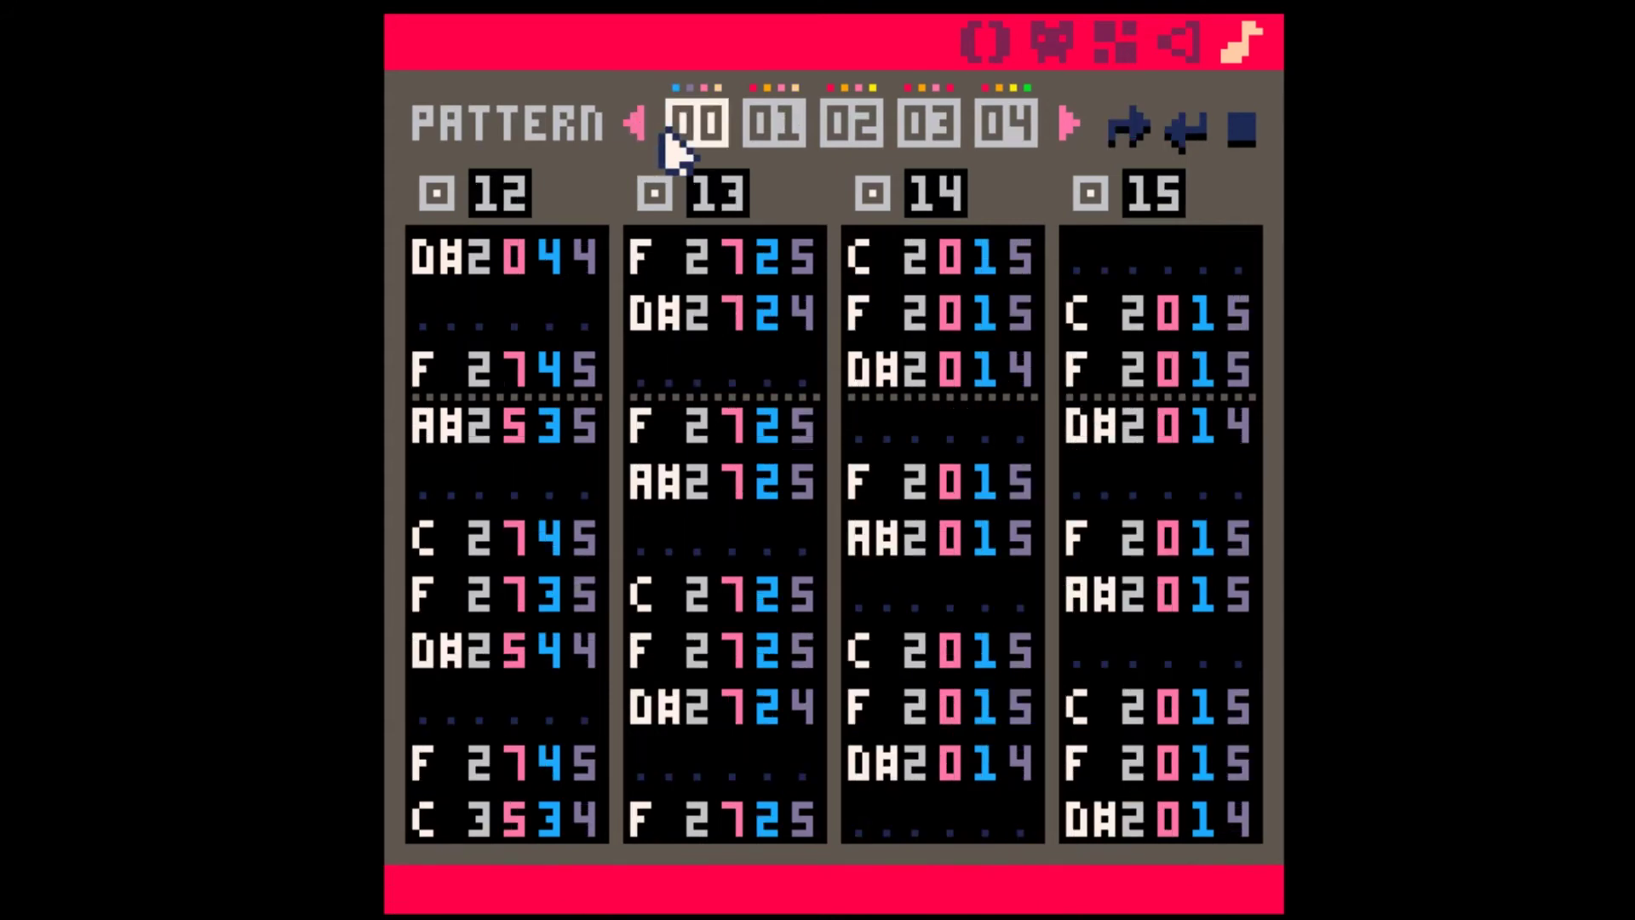
key("space")
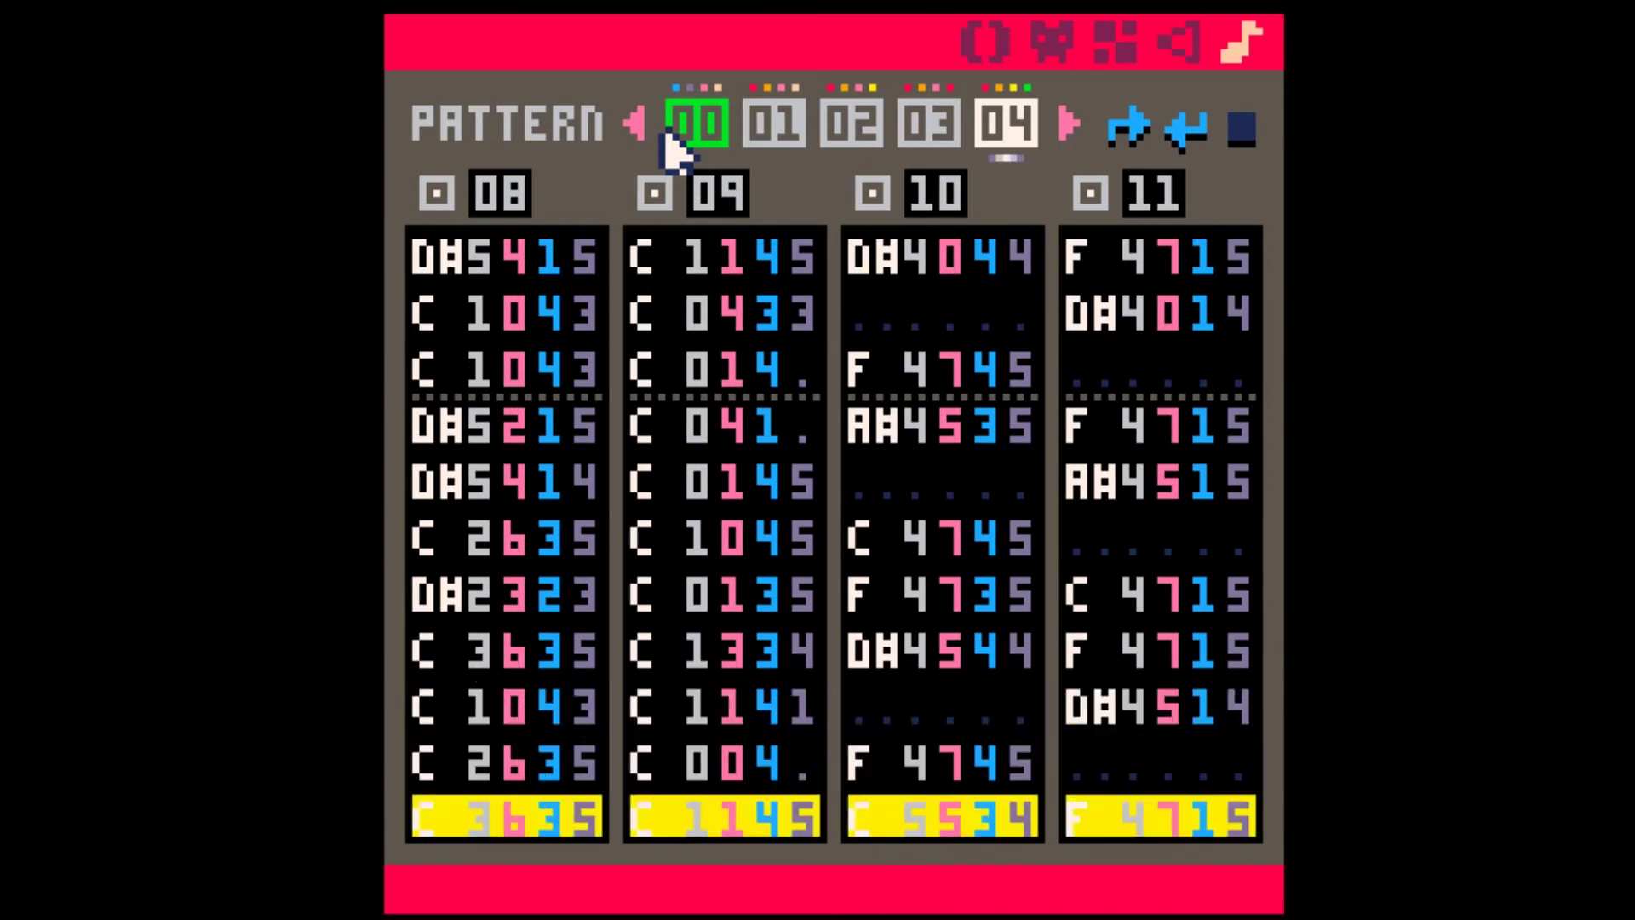
key("space")
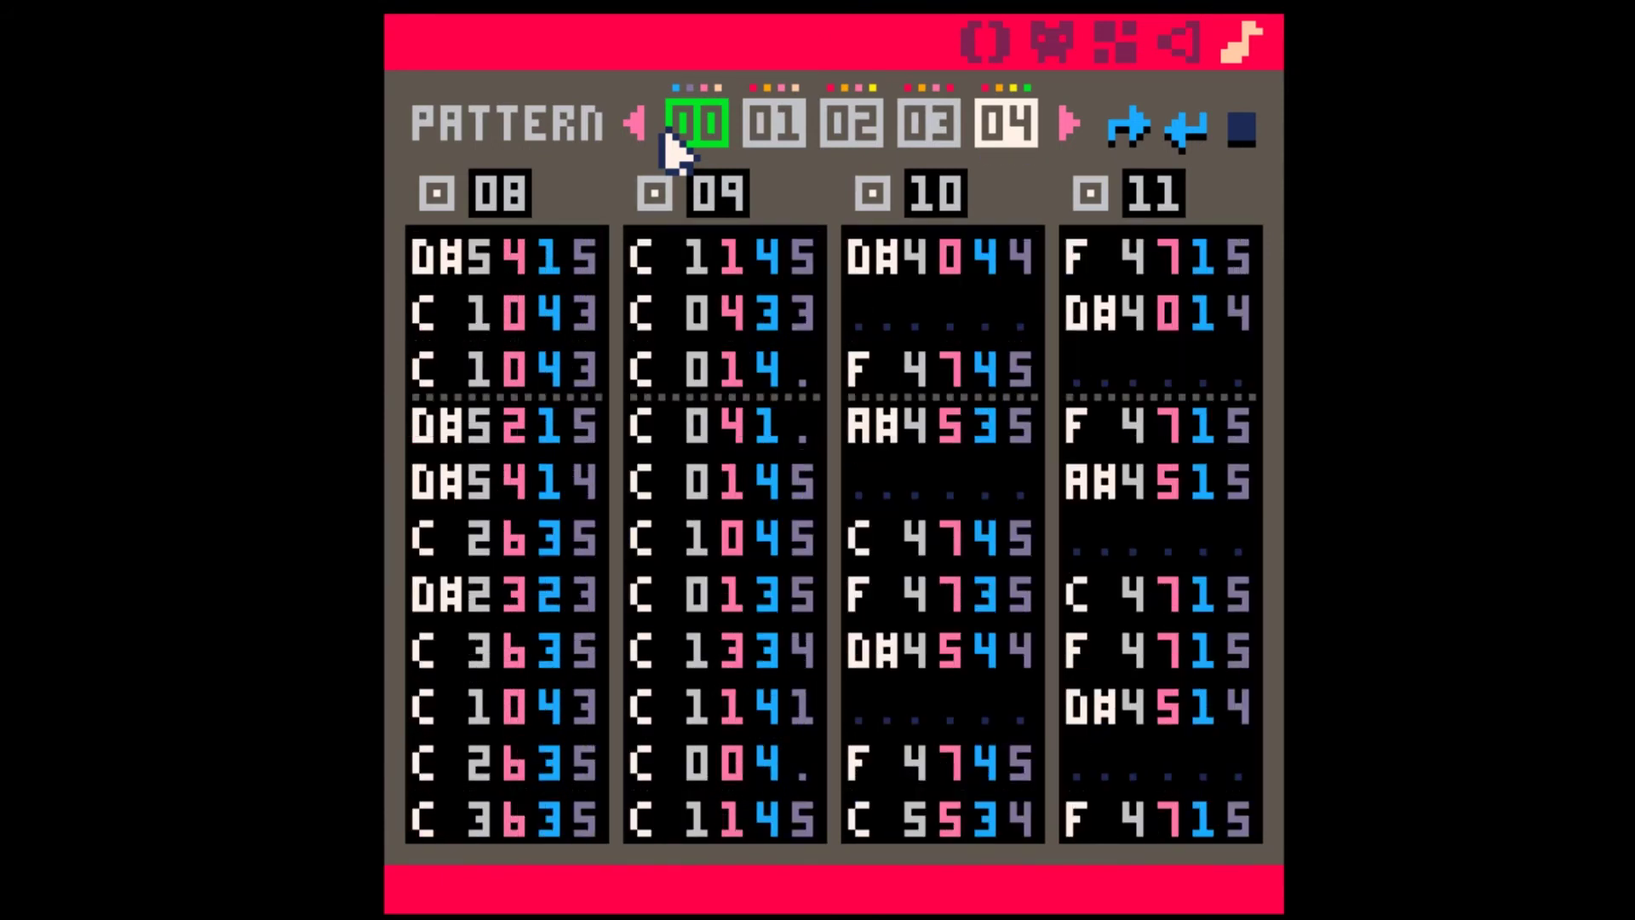
- Review patterns 00 to 02 and examine the empty opening rows of each channel in pattern 01
left_click(692, 132)
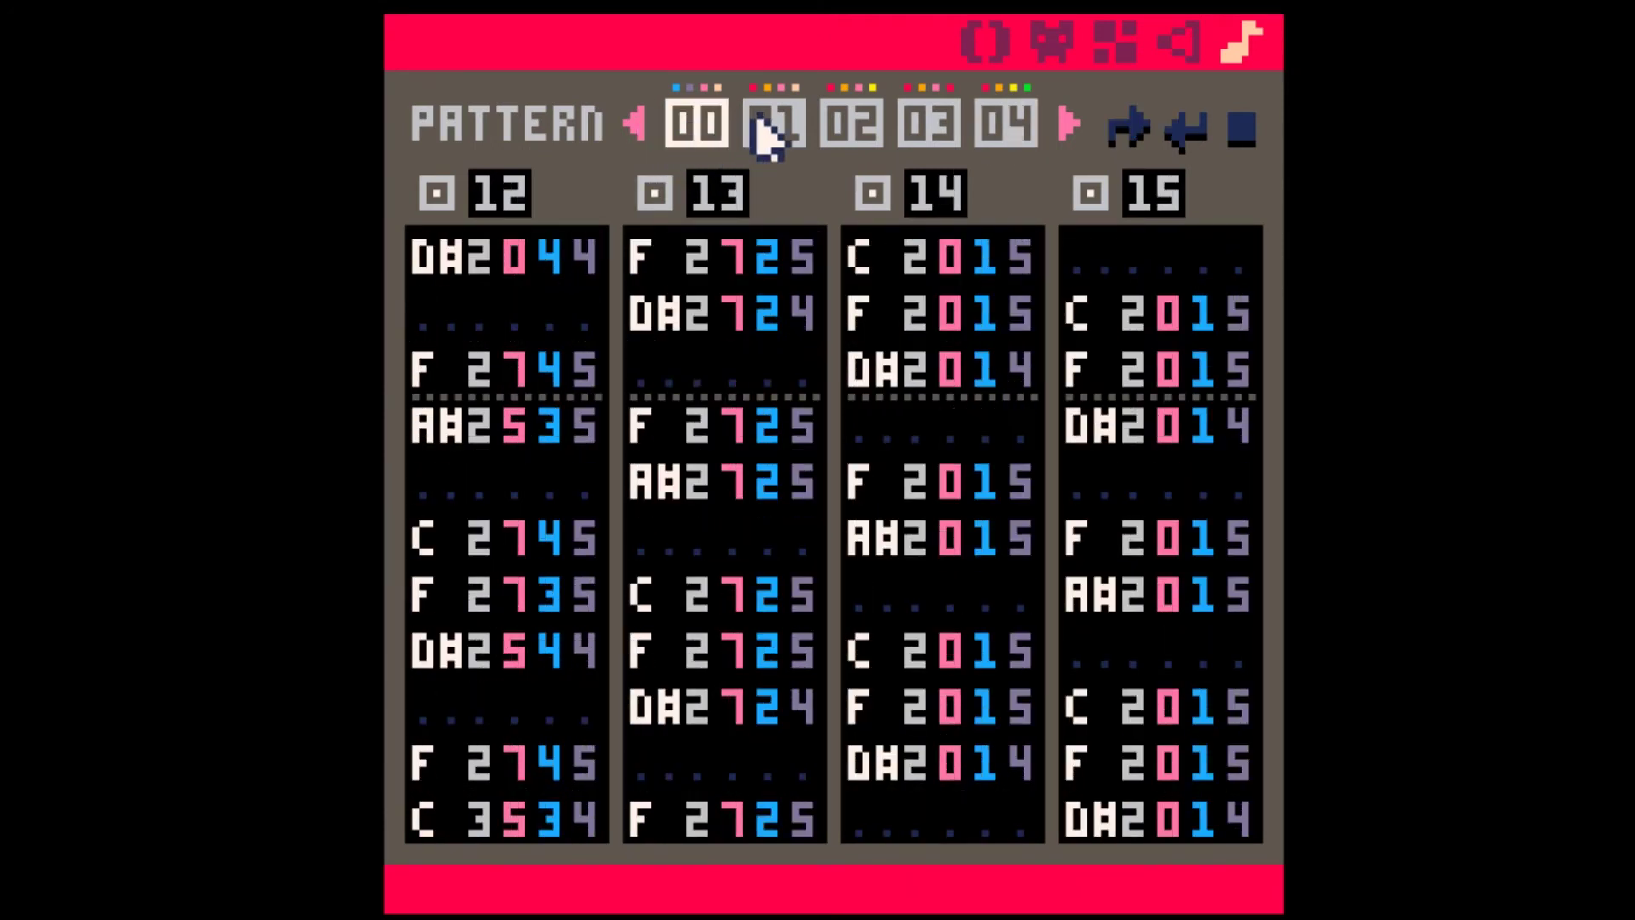
left_click(776, 132)
left_click(838, 132)
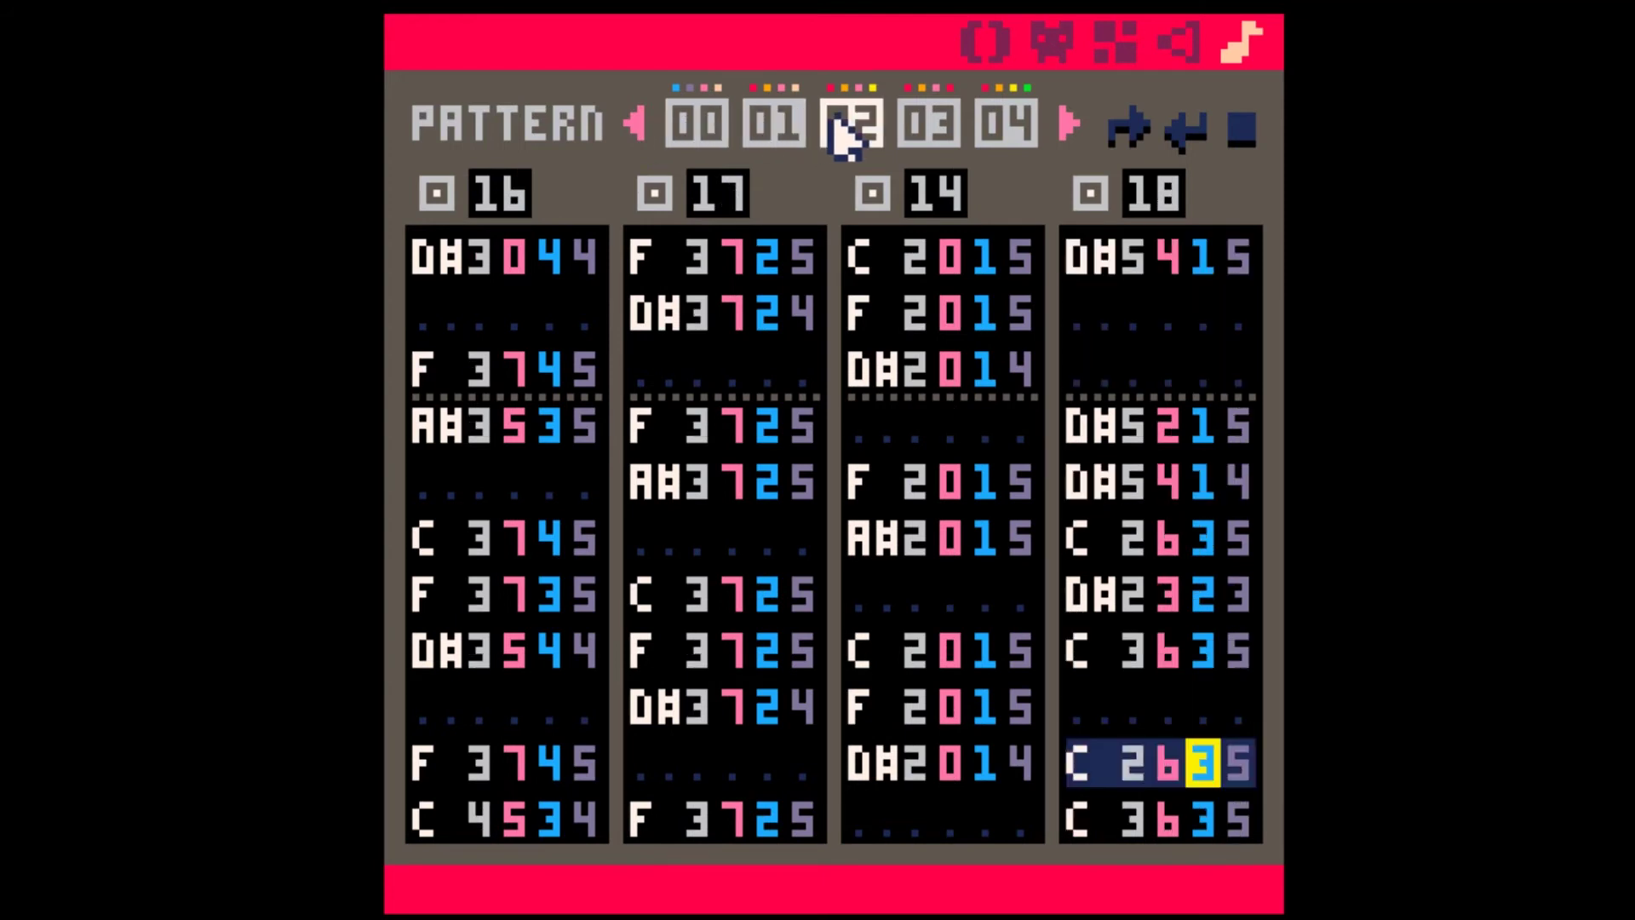
left_click(715, 136)
left_click(773, 128)
scroll(554, 339, "up", 5)
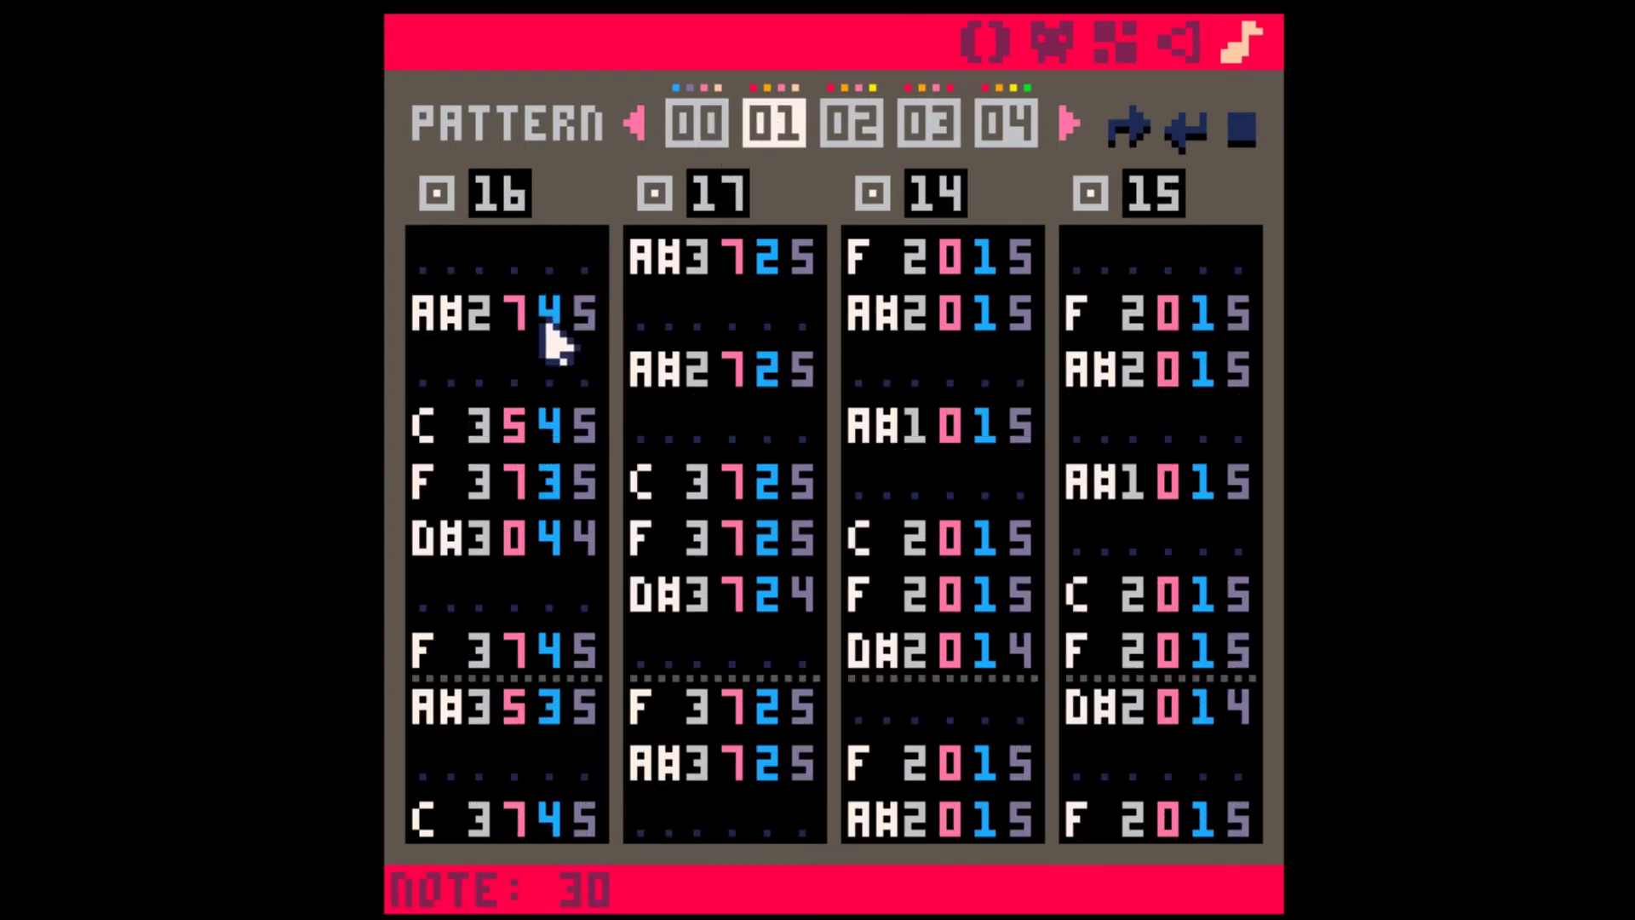
left_click(453, 266)
left_click(632, 259)
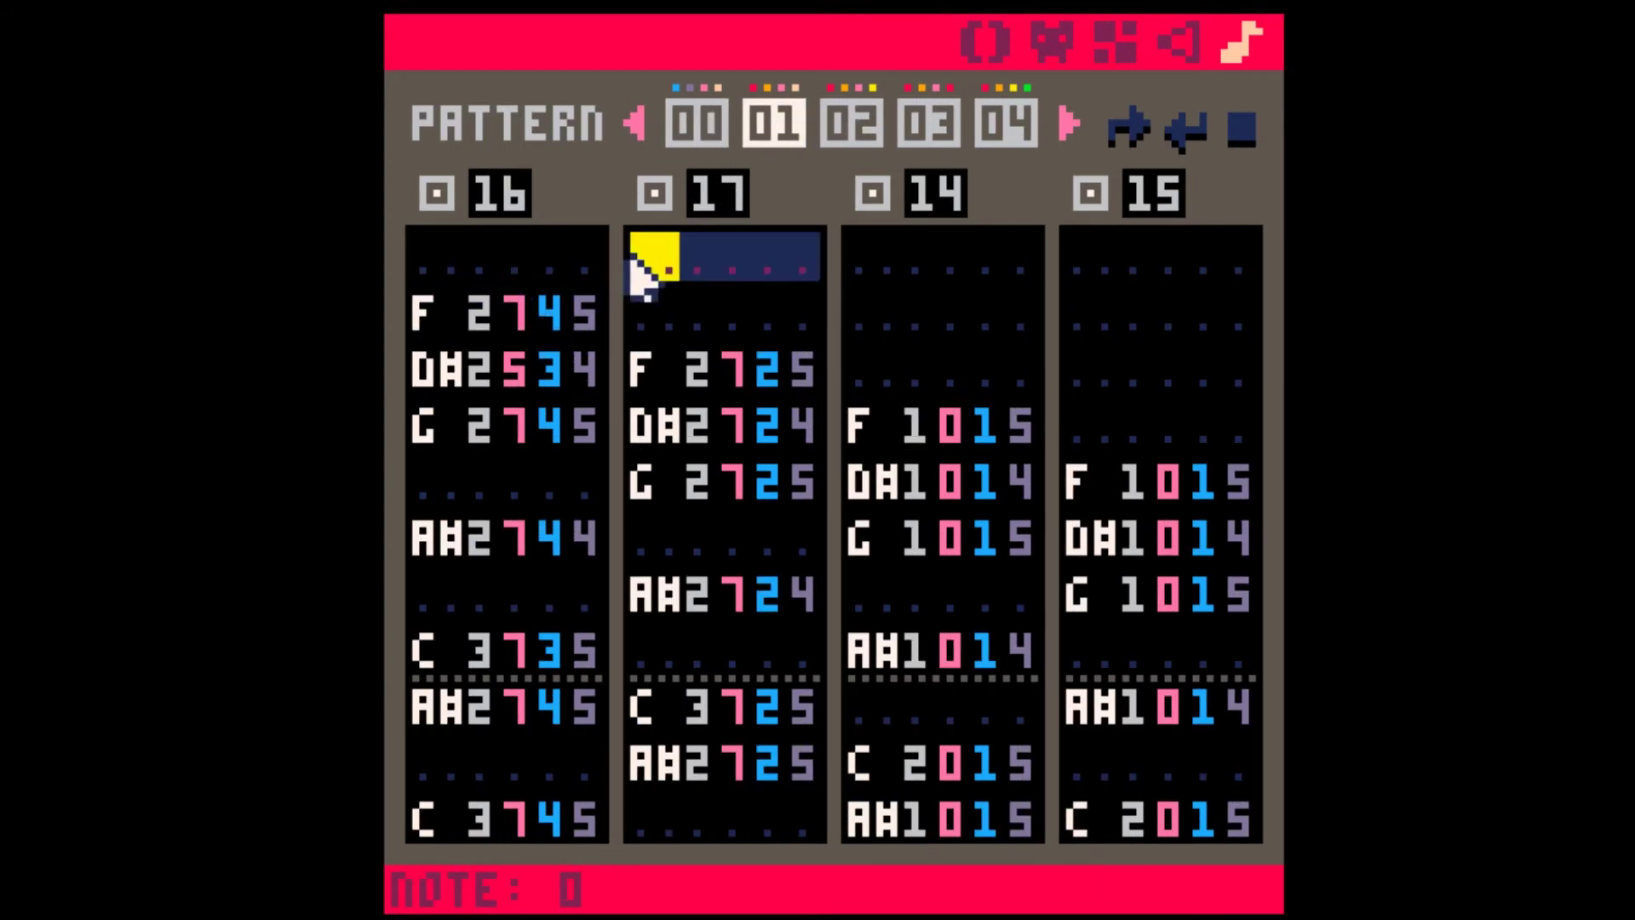
left_click(852, 271)
left_click_drag(1082, 271, 1235, 437)
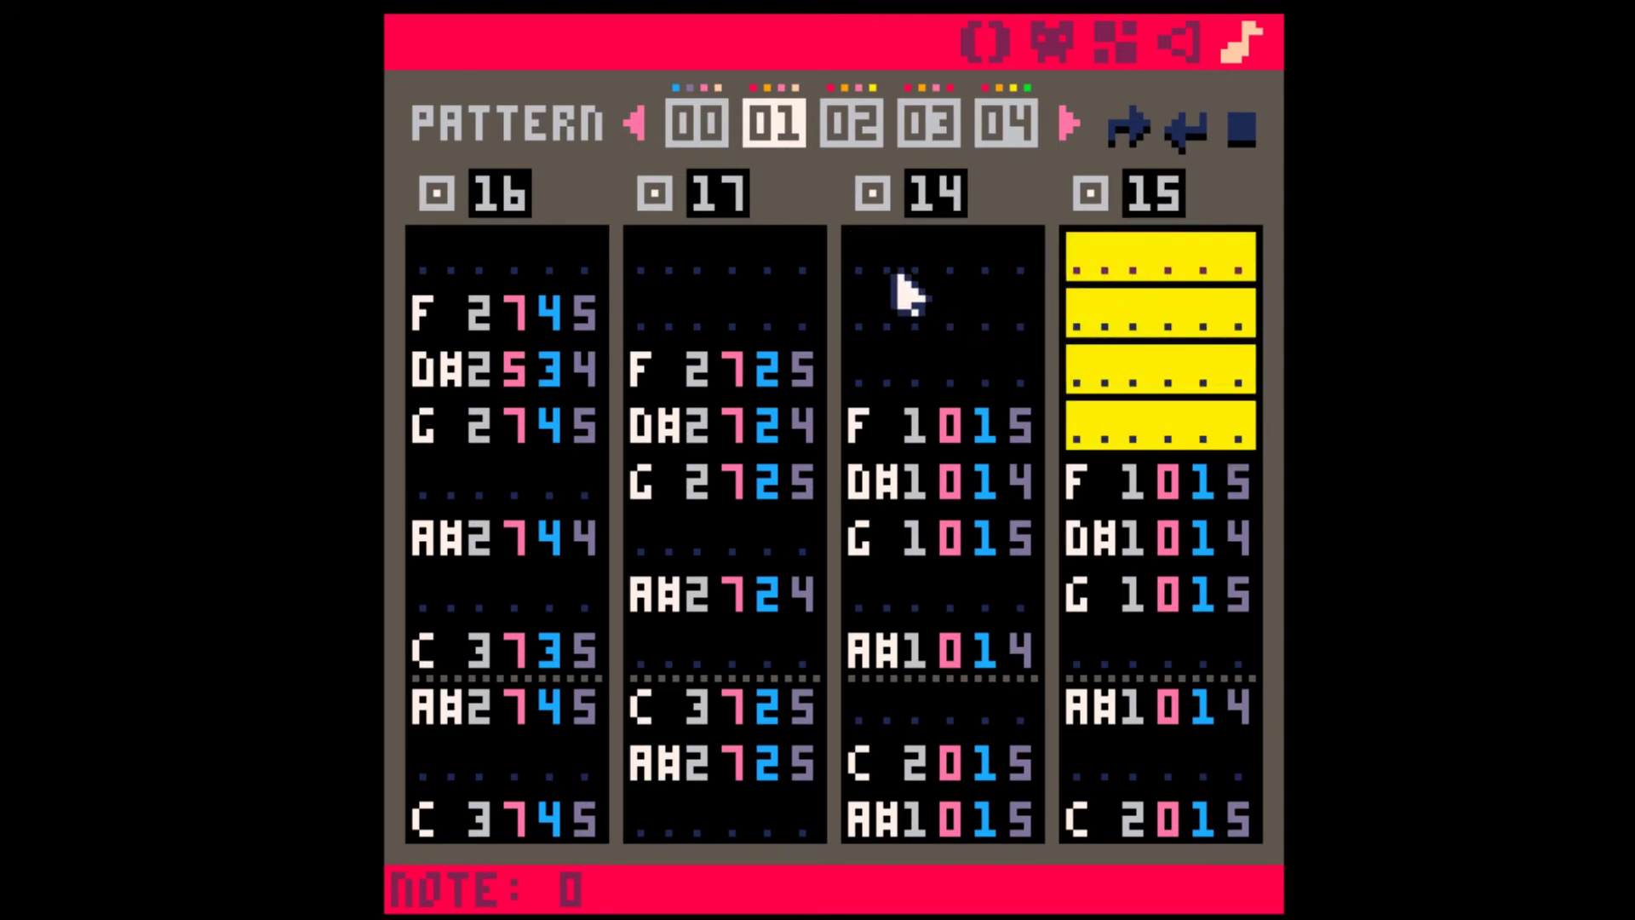
left_click_drag(895, 273, 986, 355)
left_click_drag(668, 271, 796, 328)
left_click_drag(419, 271, 569, 268)
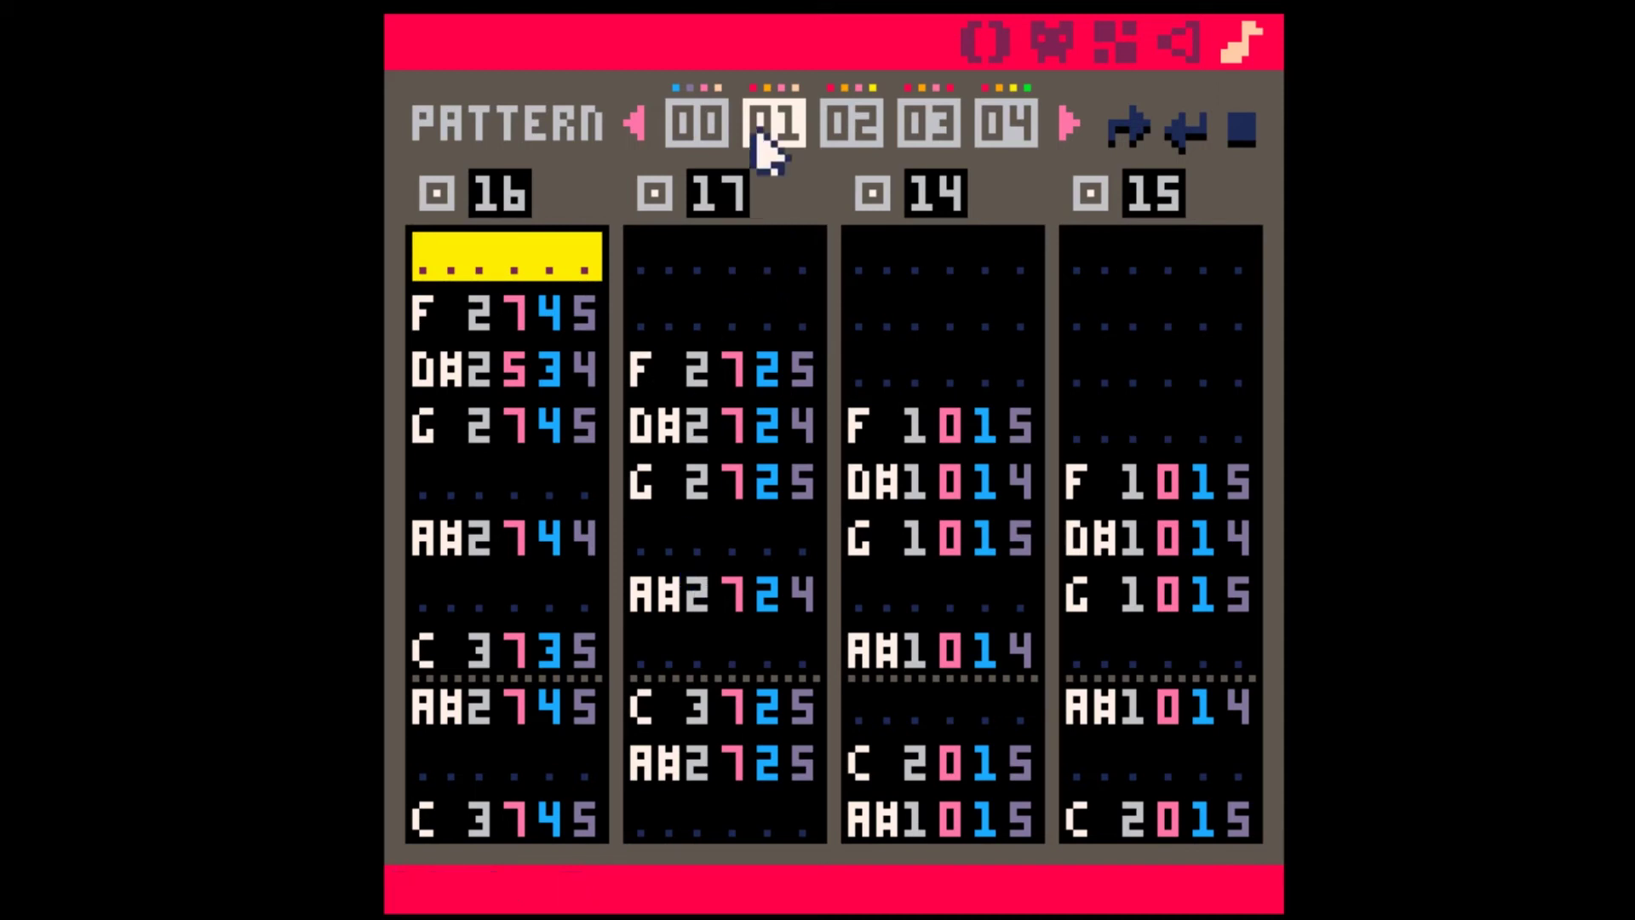
- Compare the channels of patterns 00 to 03, and inspect where the echo layers start late in pattern 01
left_click(694, 129)
left_click(771, 126)
left_click(847, 126)
left_click(919, 126)
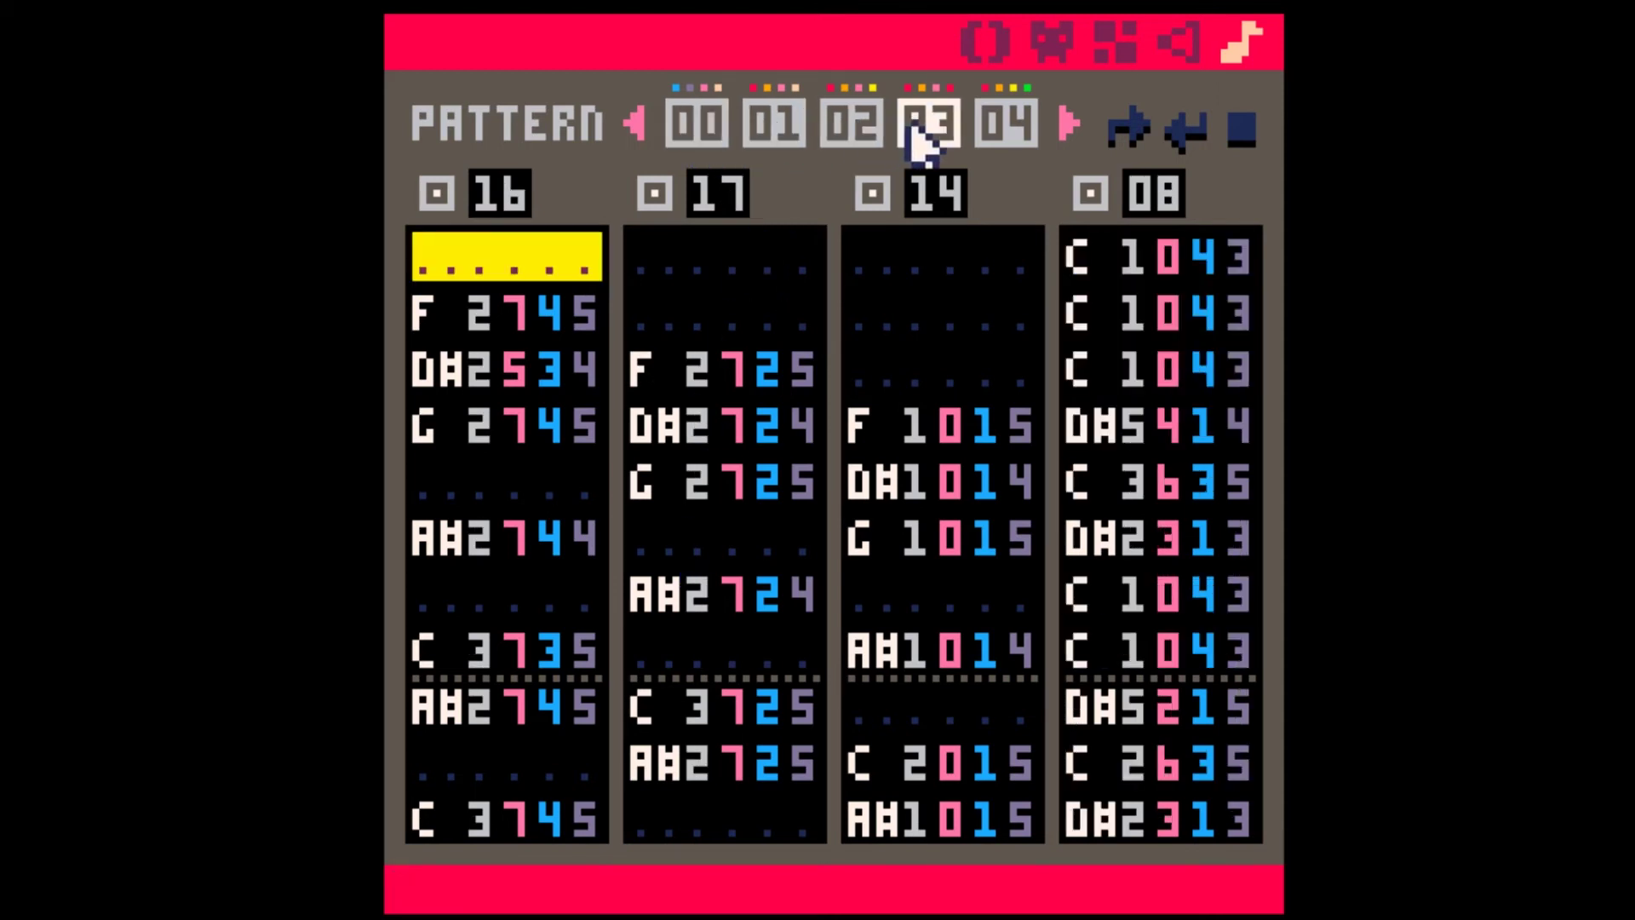
left_click(817, 132)
left_click(782, 134)
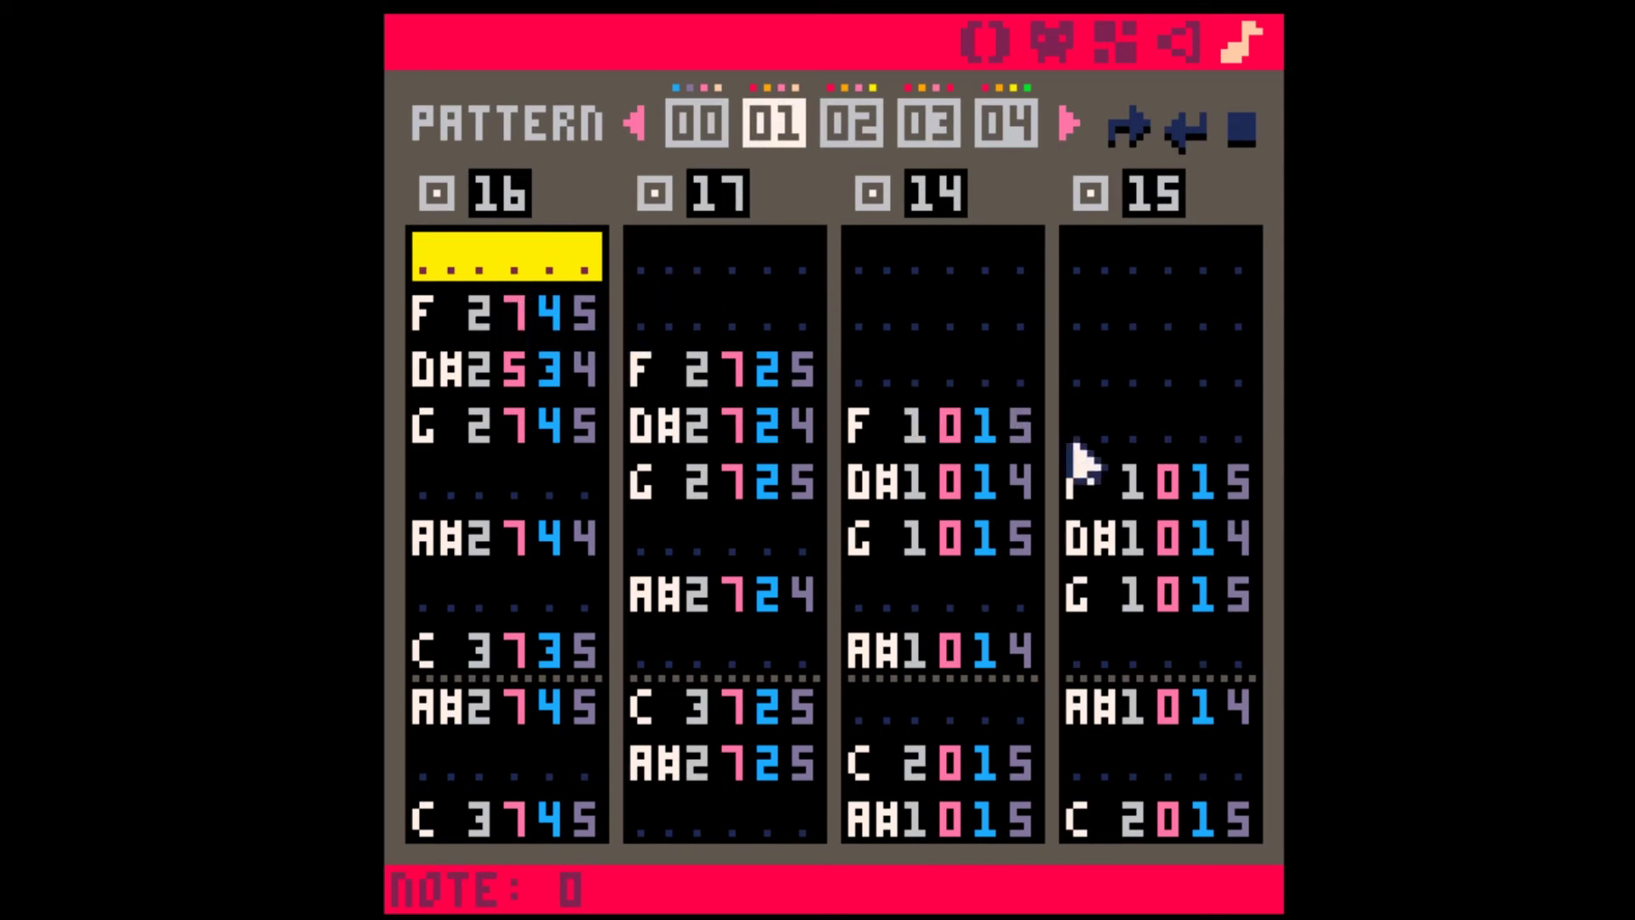
left_click_drag(1086, 256, 1150, 394)
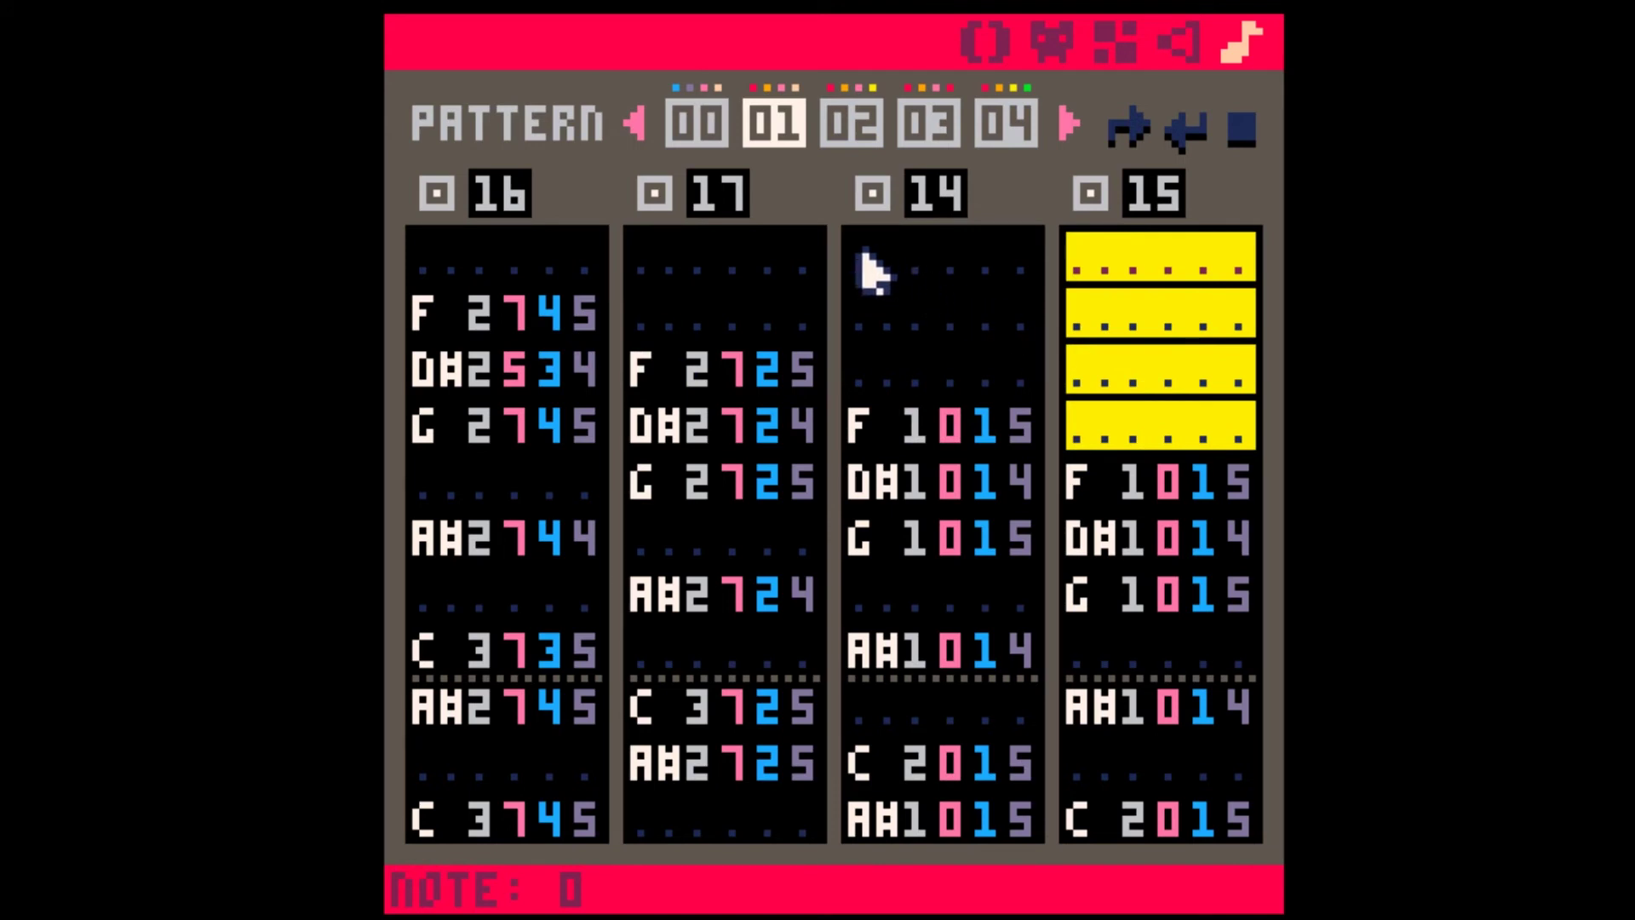
left_click_drag(865, 266, 1016, 379)
left_click(589, 379)
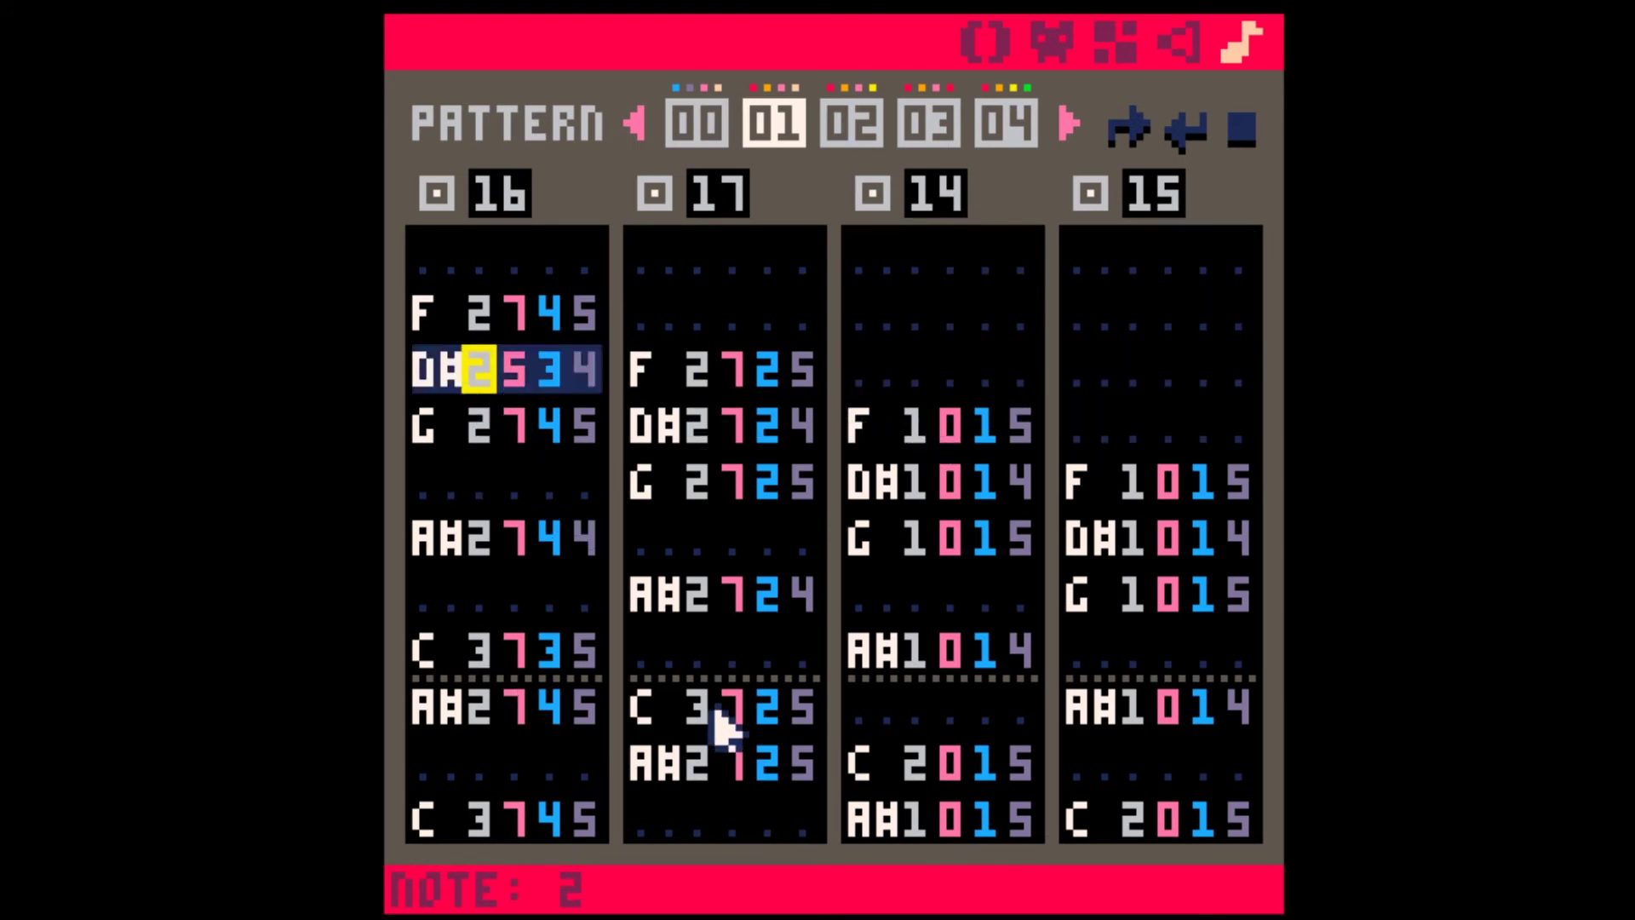
key("space")
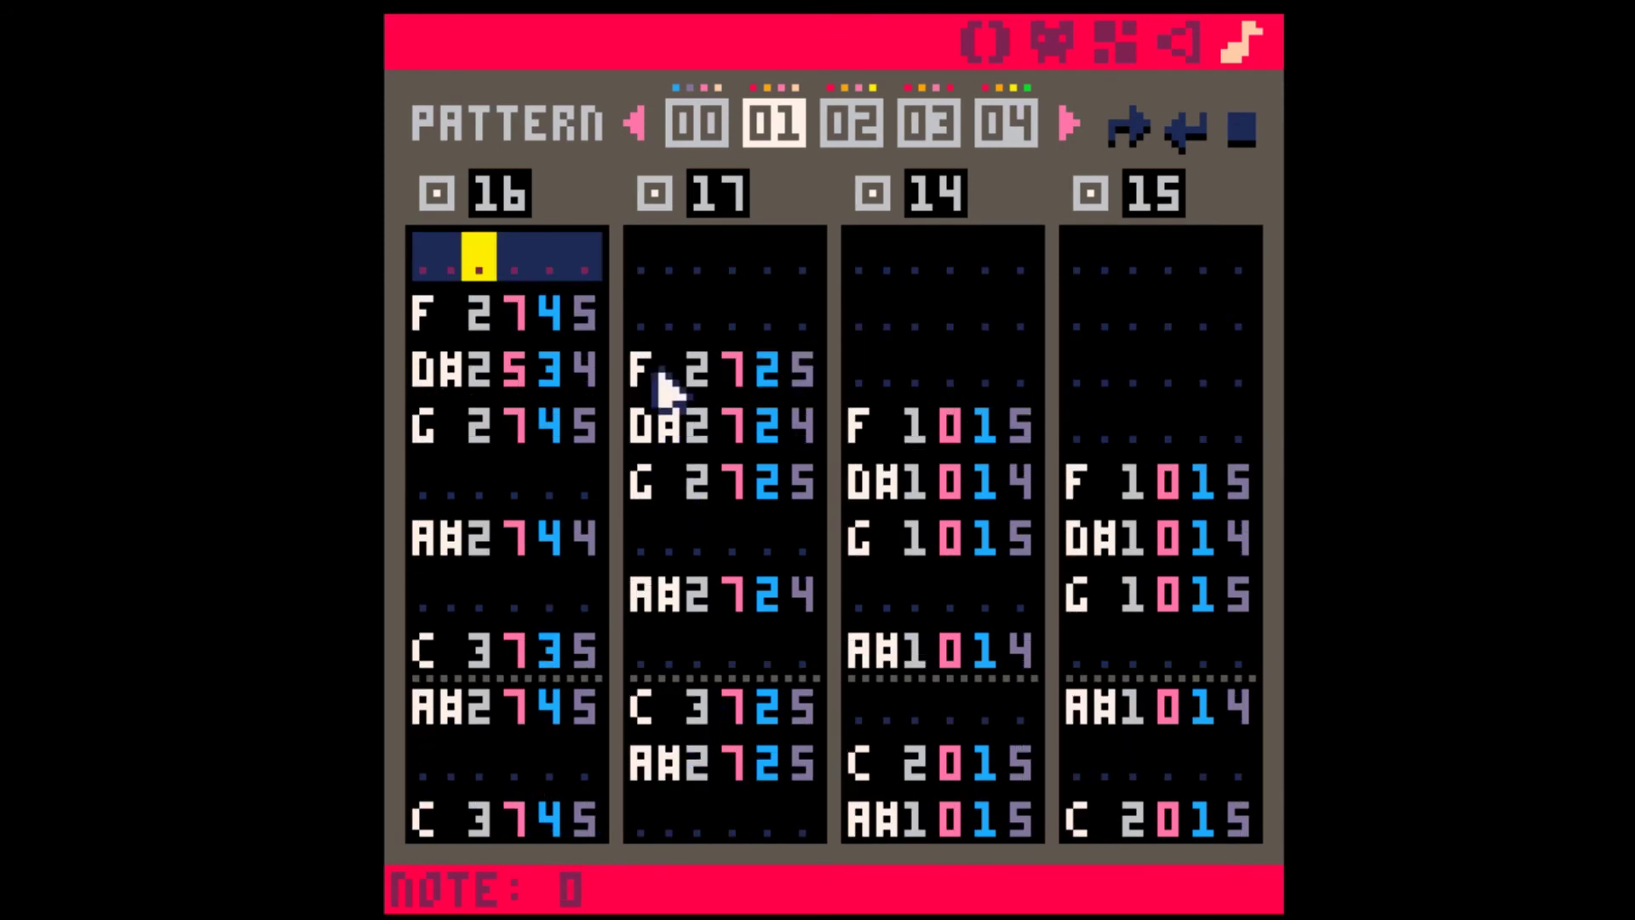
left_click(663, 326)
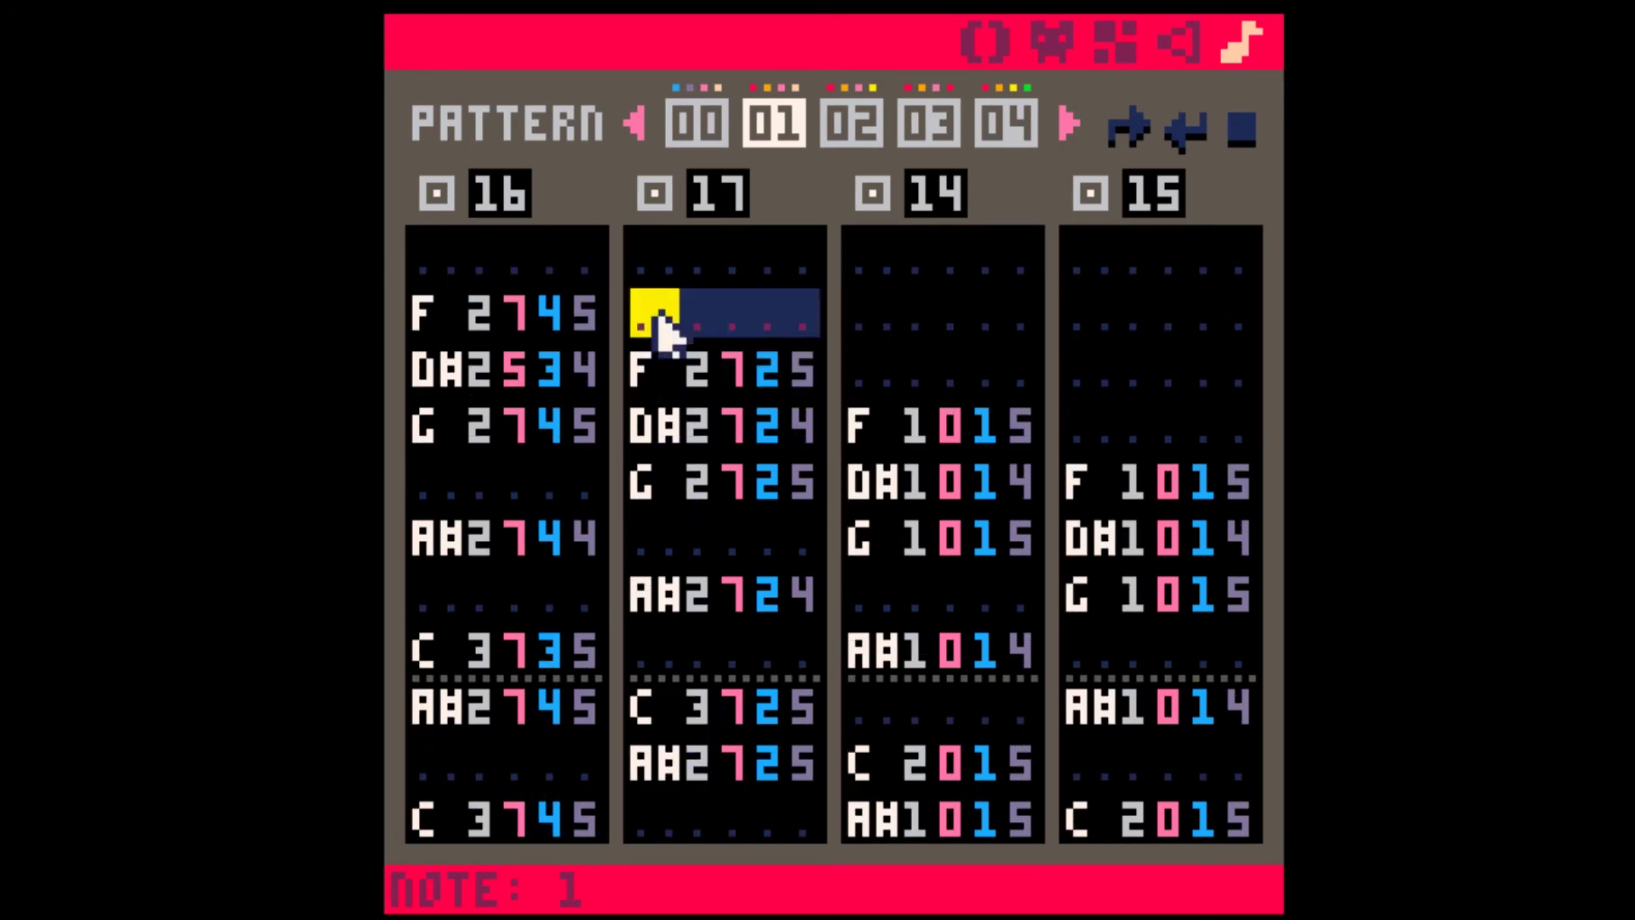
key("ctrl+s")
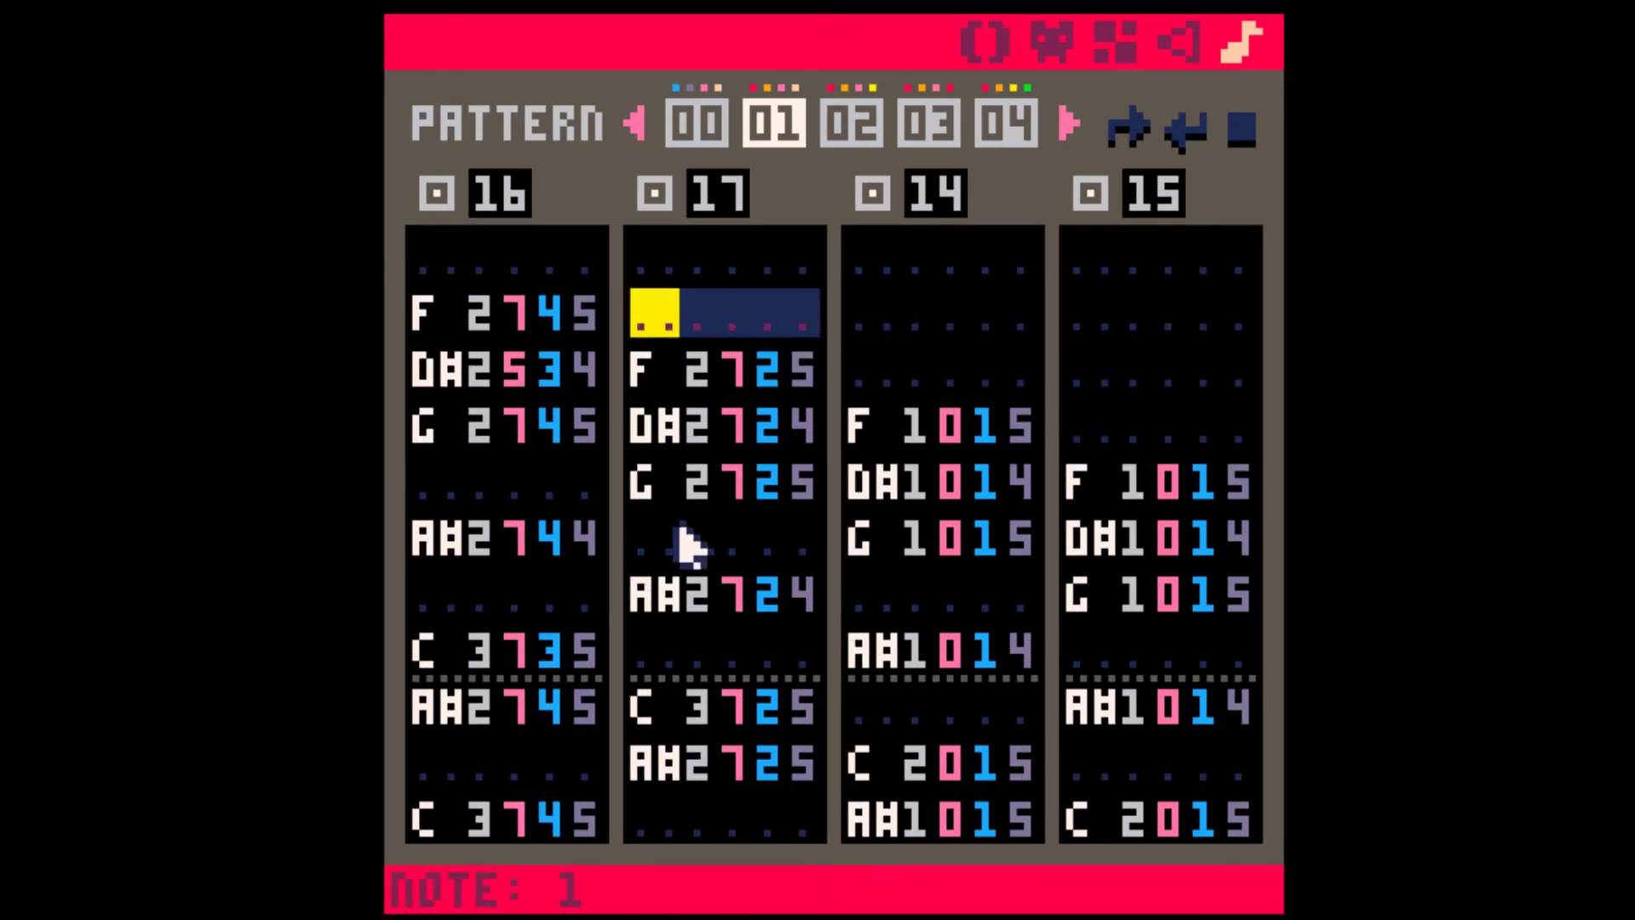
- Copy the last note of SFX 16, C 4 at position 31, to position 0 of SFX 17
scroll(683, 525, "down", 8)
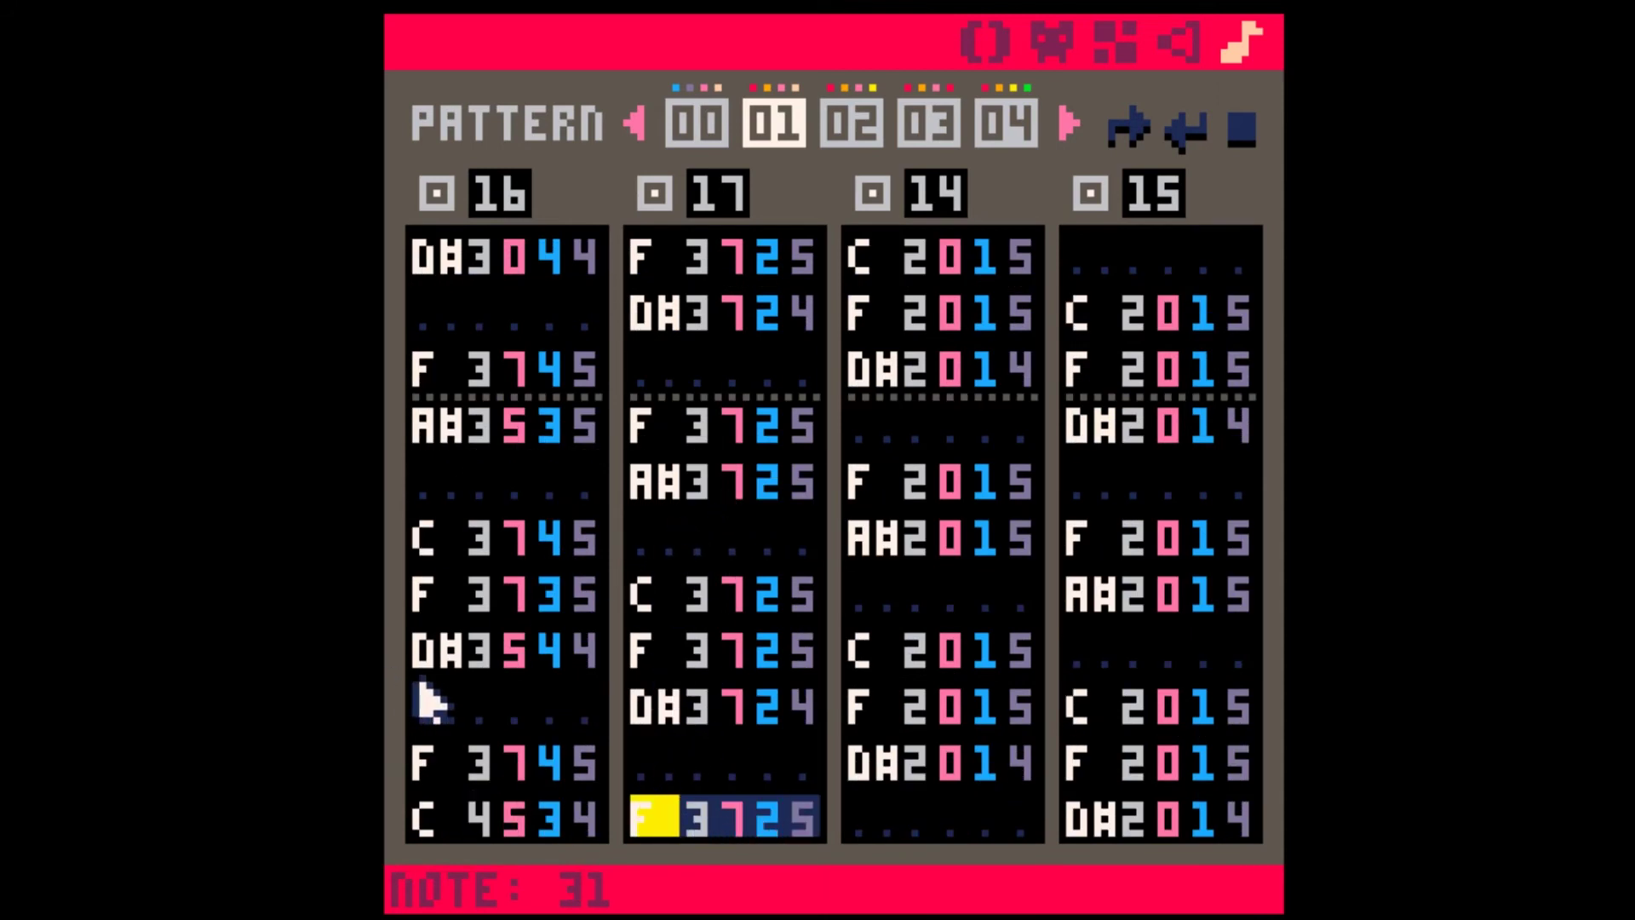
left_click(763, 758)
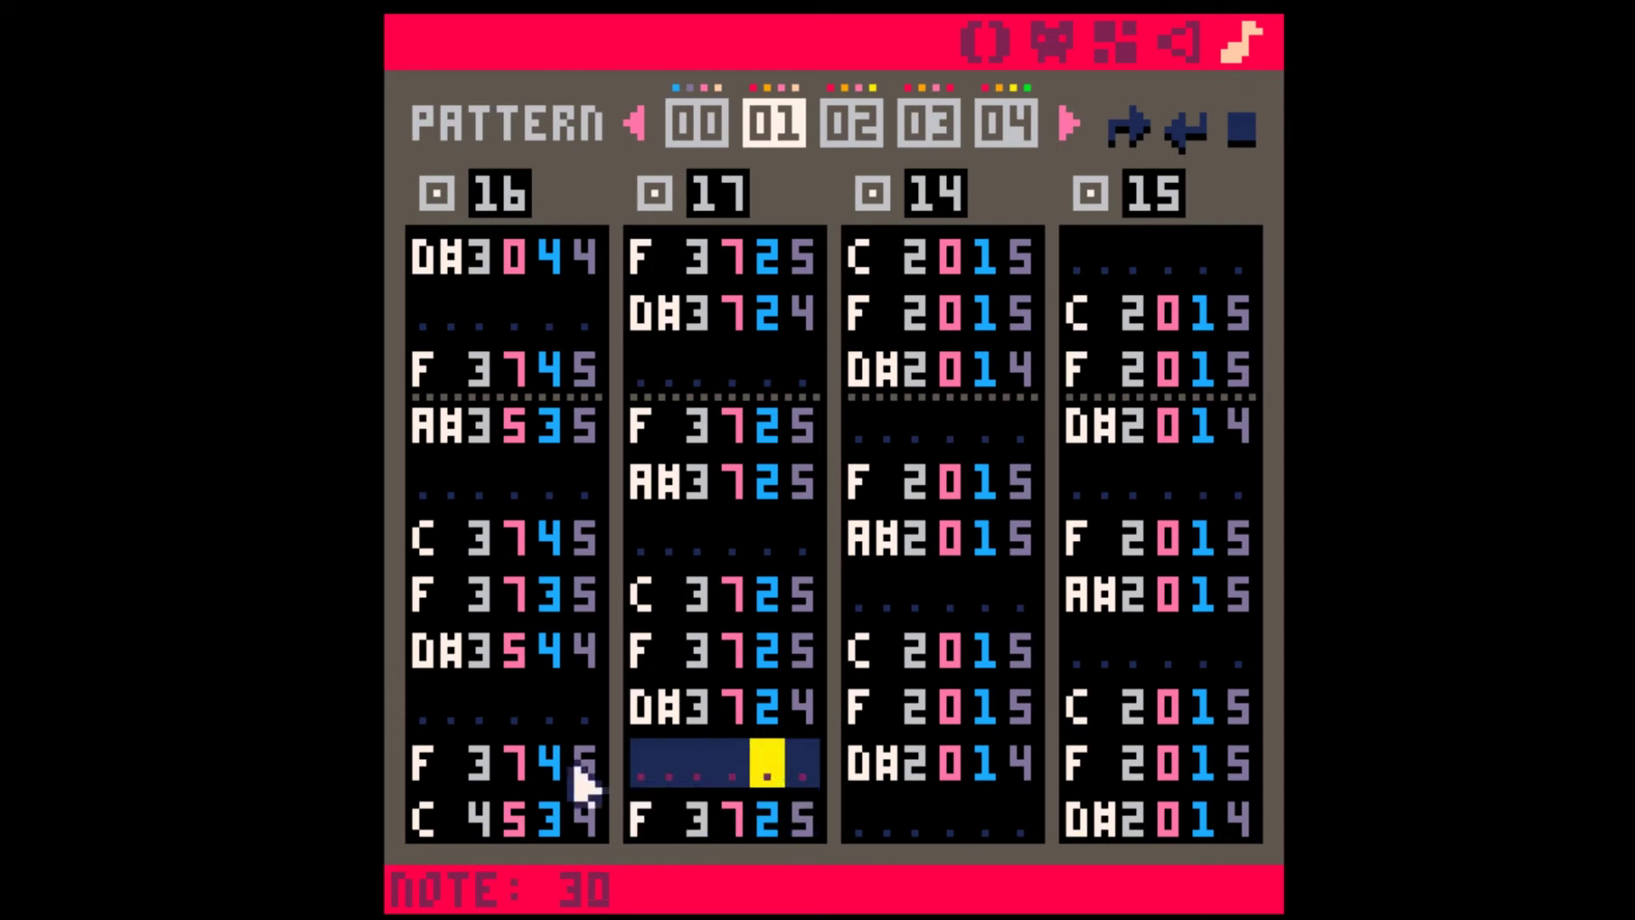
left_click(470, 813)
left_click_drag(477, 821, 573, 836)
key("ctrl+c")
scroll(671, 528, "up", 8)
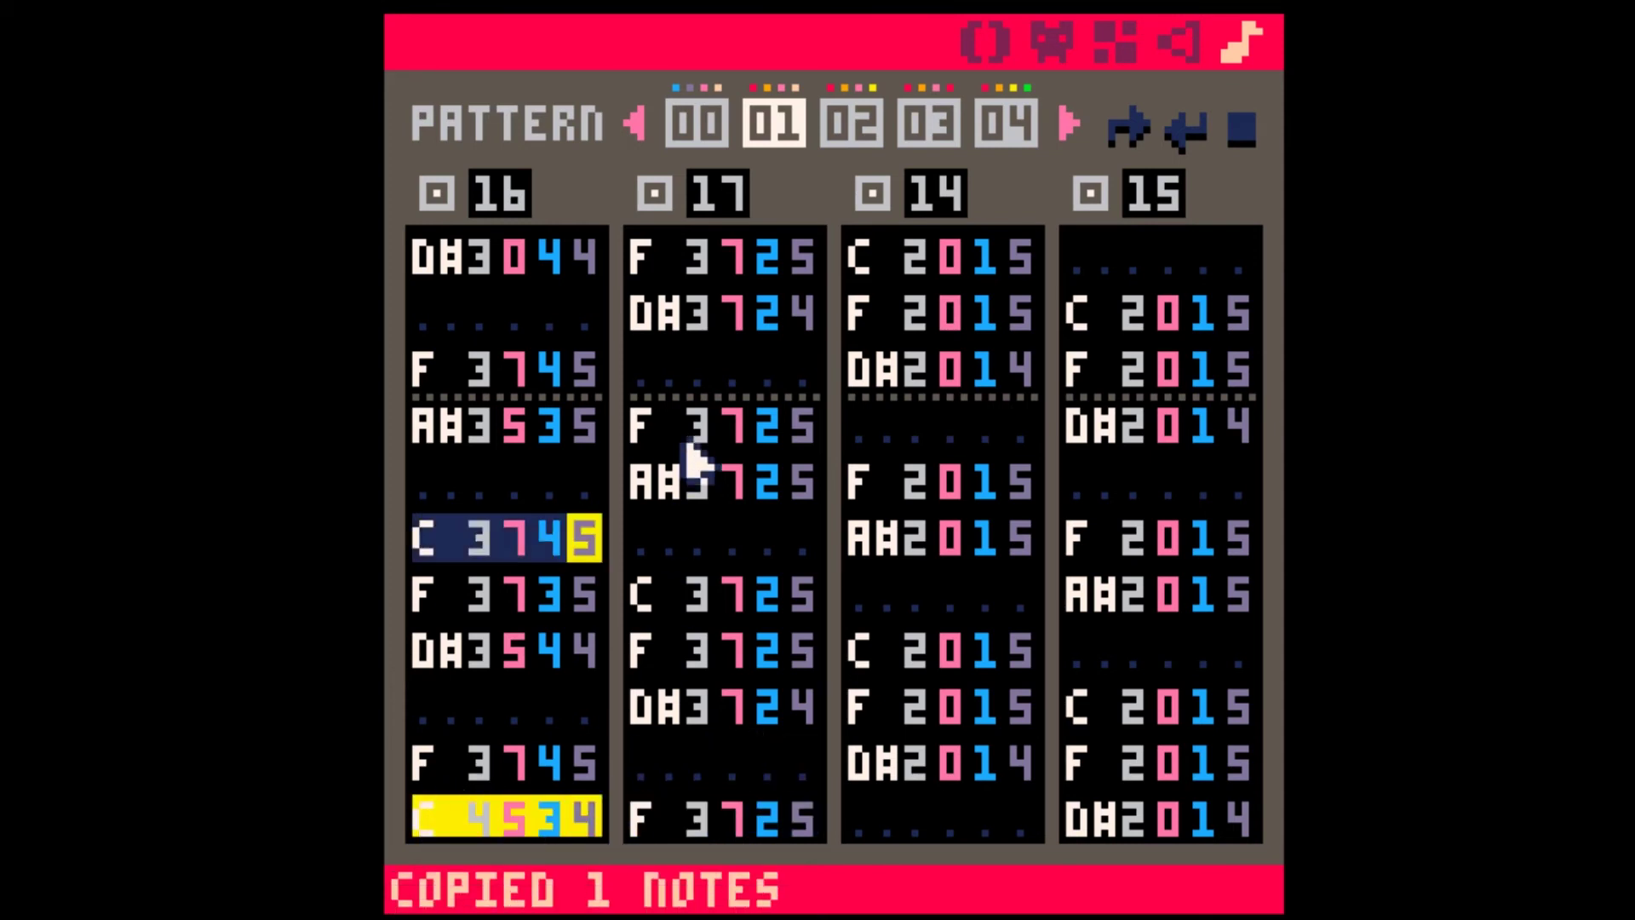
left_click(650, 269)
key("ctrl+v")
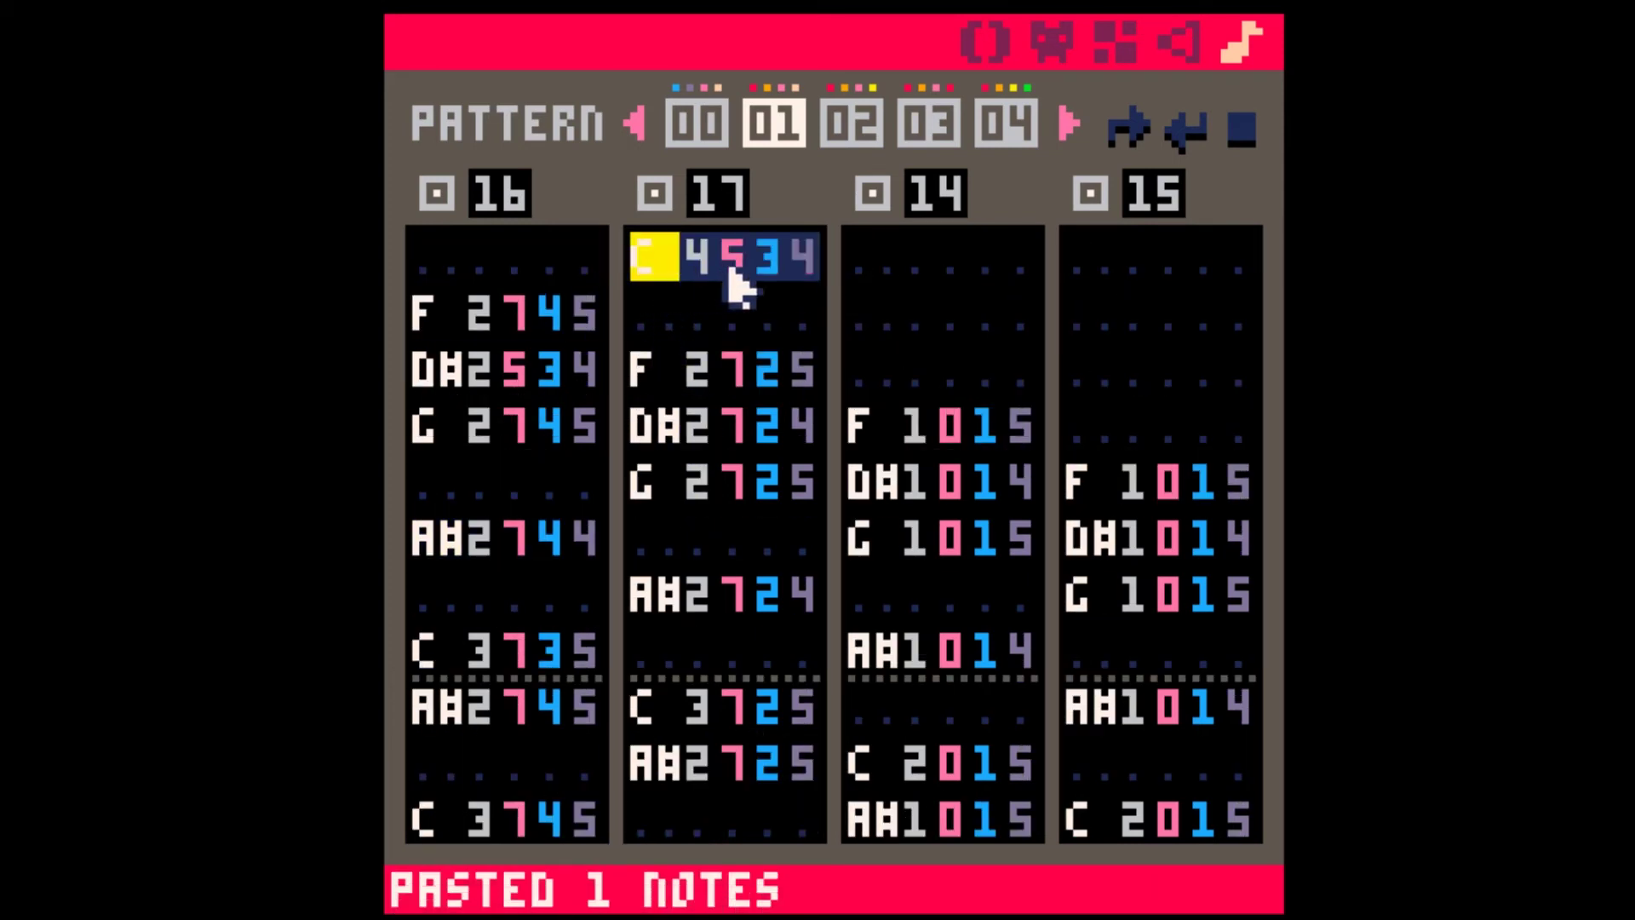
- Set the C note at position 0 of SFX 17 to instrument 7, volume 2 and octave 2
left_click(734, 274)
type("7")
key("Right")
key("Up")
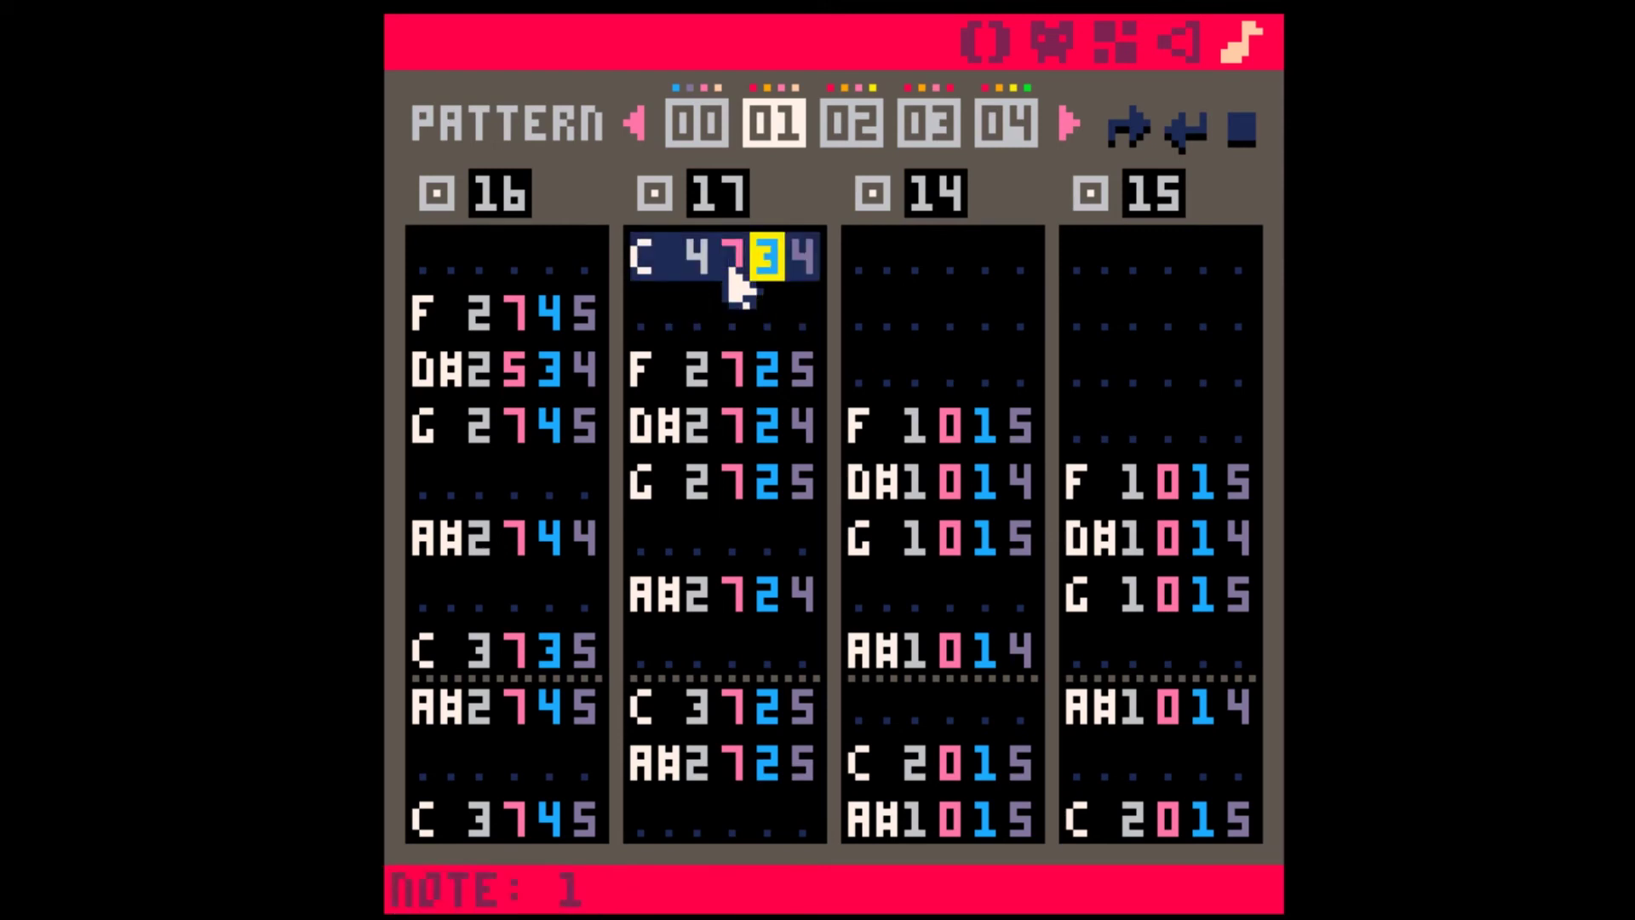
type("2")
left_click(734, 274)
key("Left")
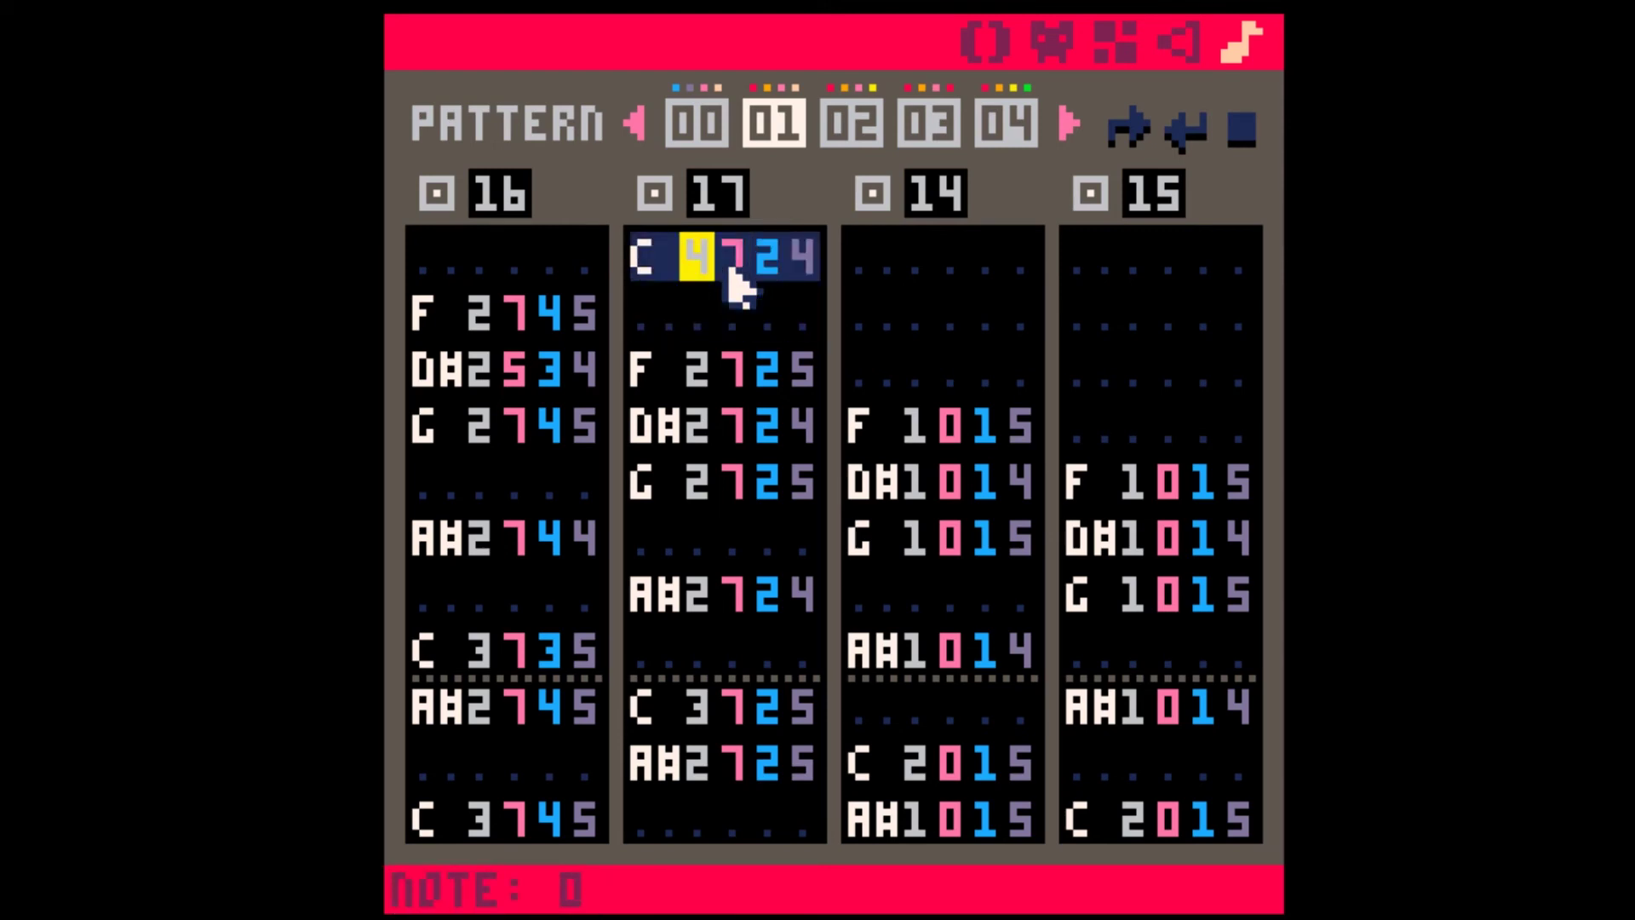
type("2")
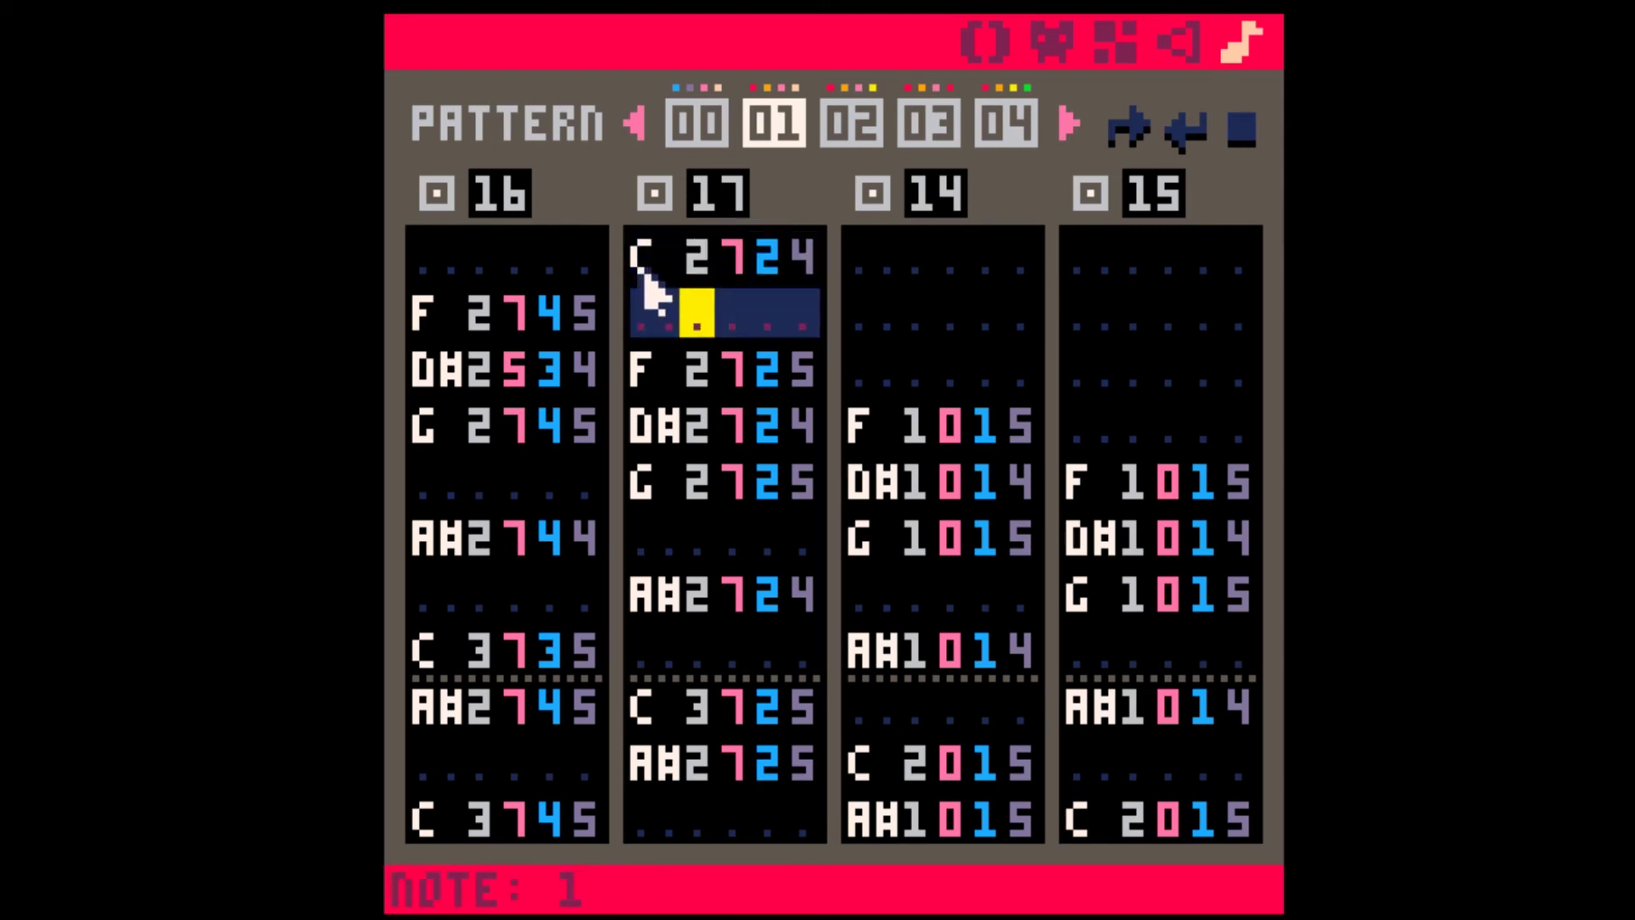
- Copy the last three rows of SFX 17 to positions 0 to 2 of SFX 14, and select the volume of the pasted F note
left_click(703, 549)
scroll(714, 606, "down", 5)
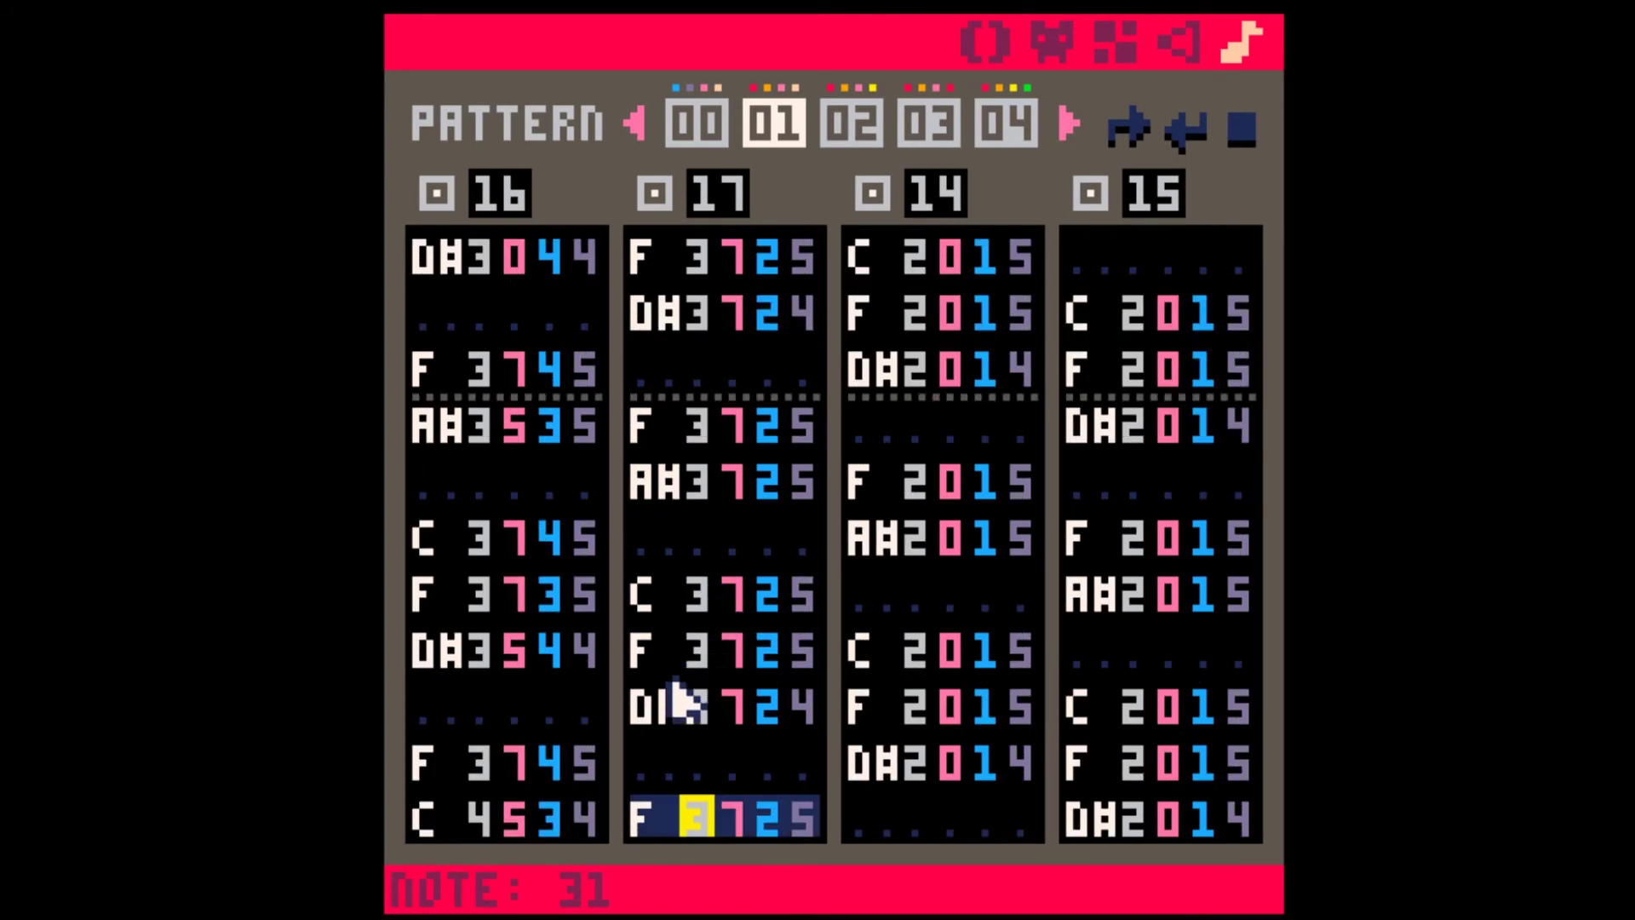
left_click(661, 715)
left_click(796, 821, "shift")
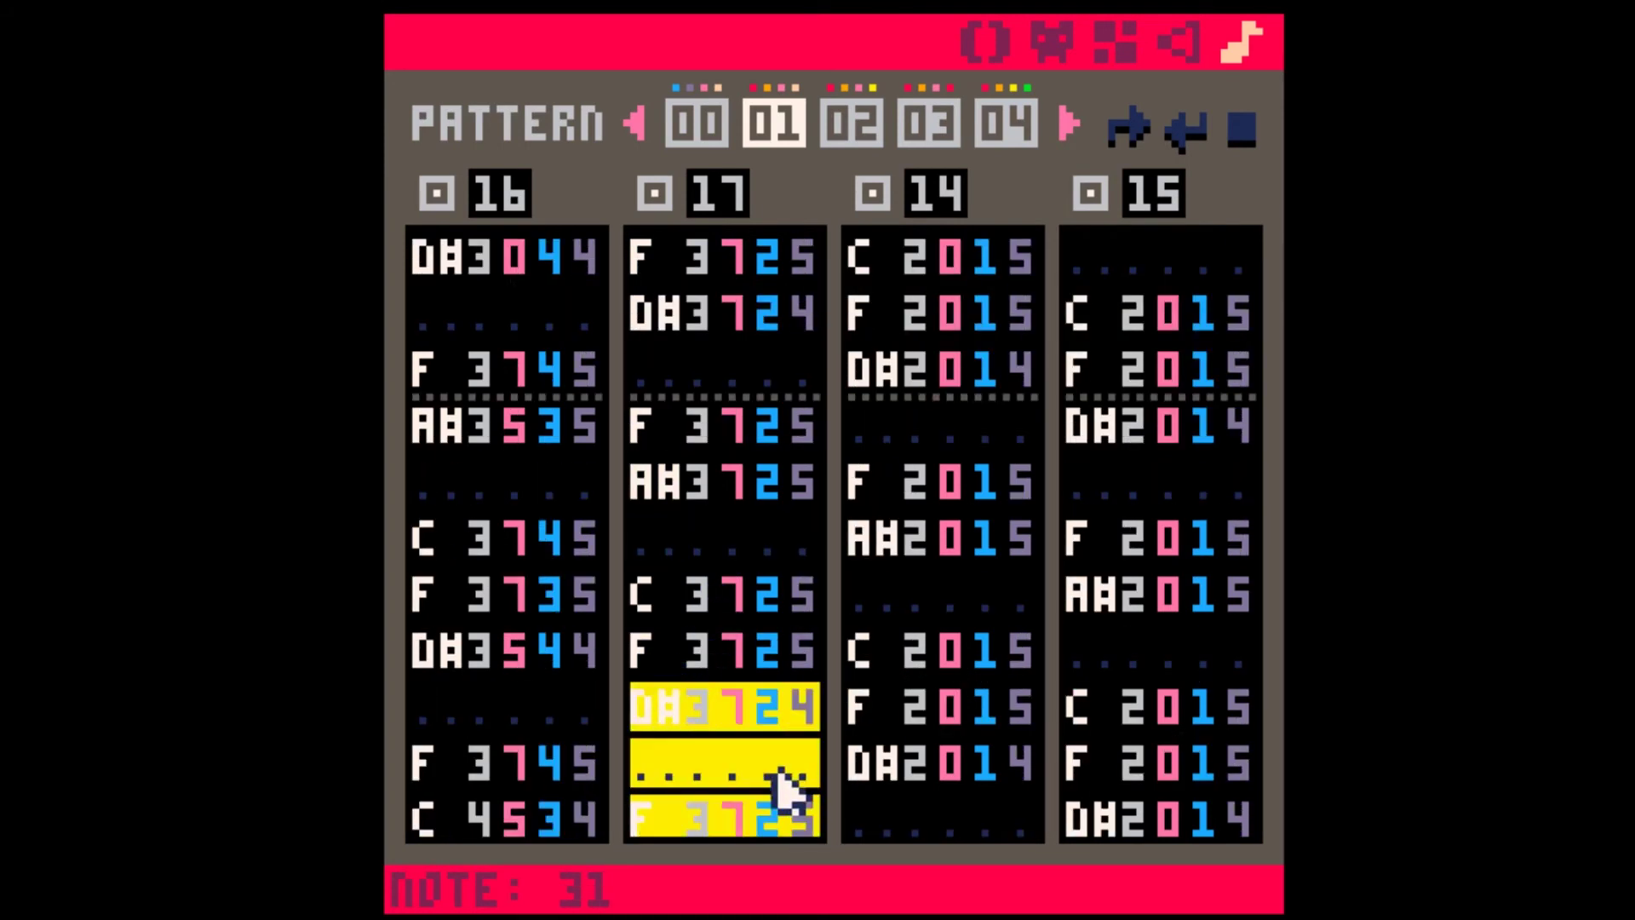
key("ctrl+c")
key("Home")
left_click(867, 260)
key("ctrl+v")
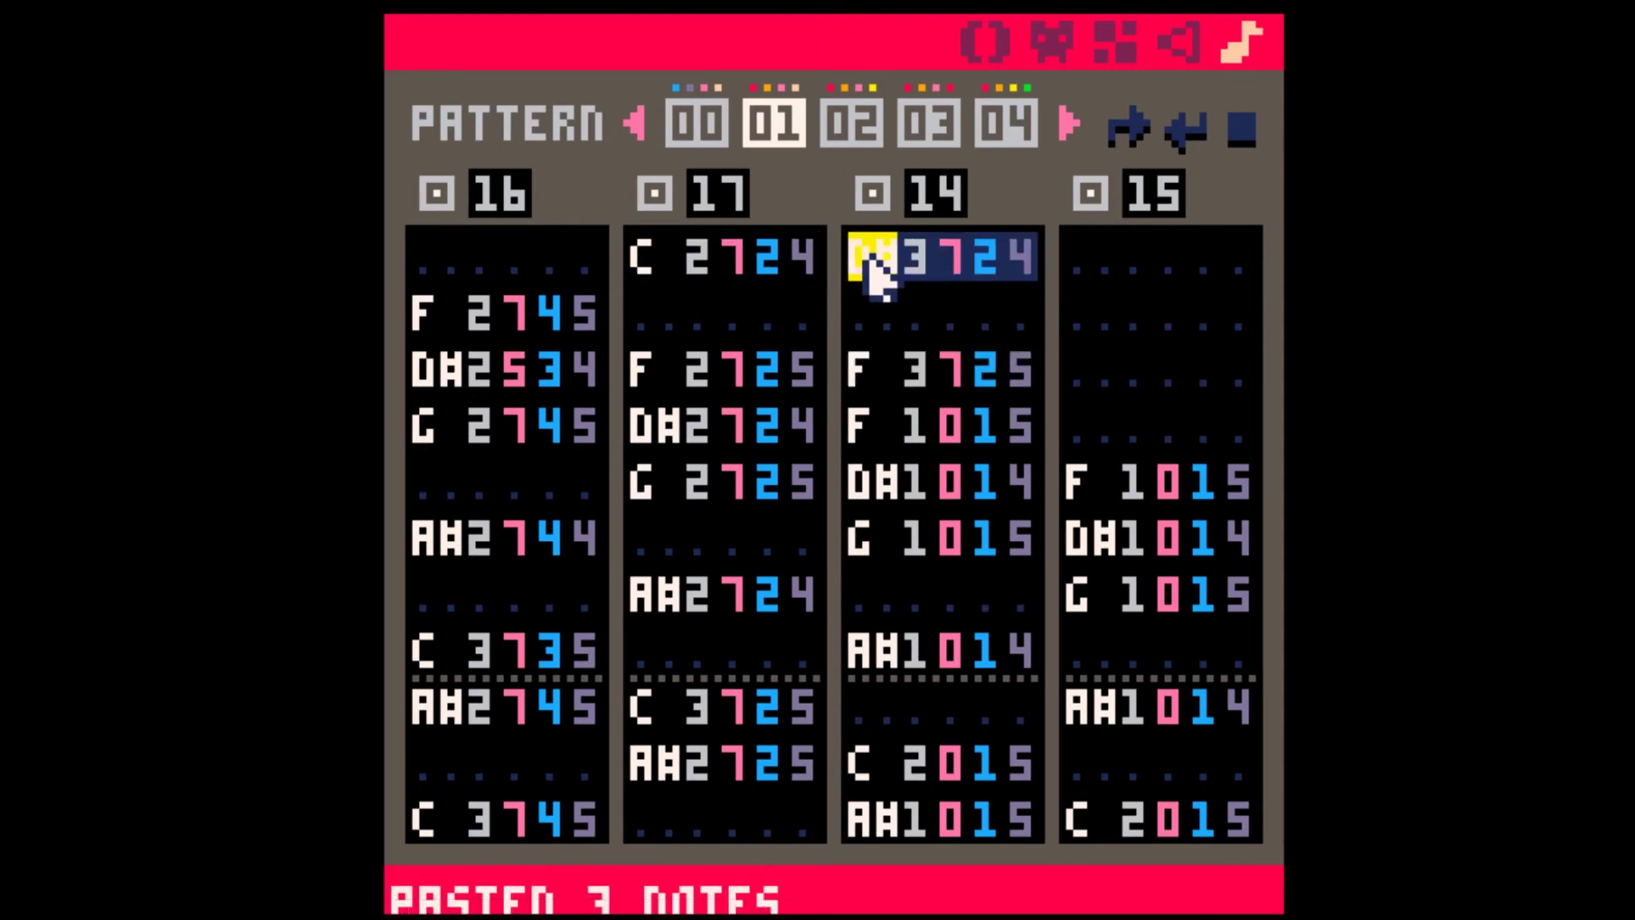
left_click(988, 368)
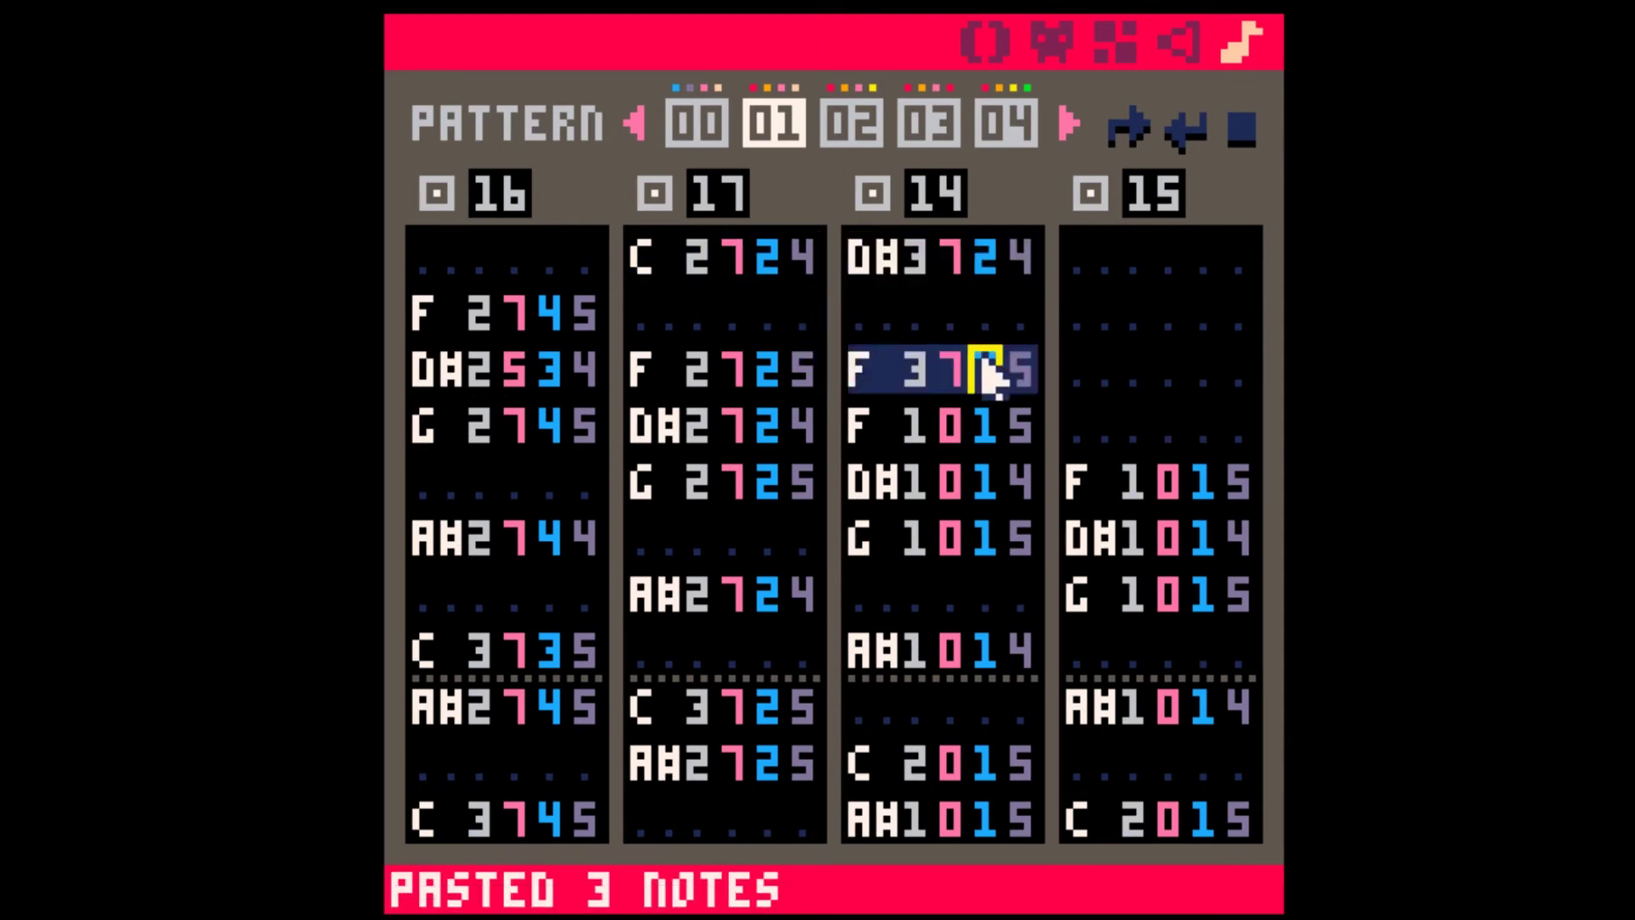
- Clear the F note at position 2 of SFX 14, and set the D# note at position 0 to volume 1
key("0")
key("Up")
key("Up")
key("Up")
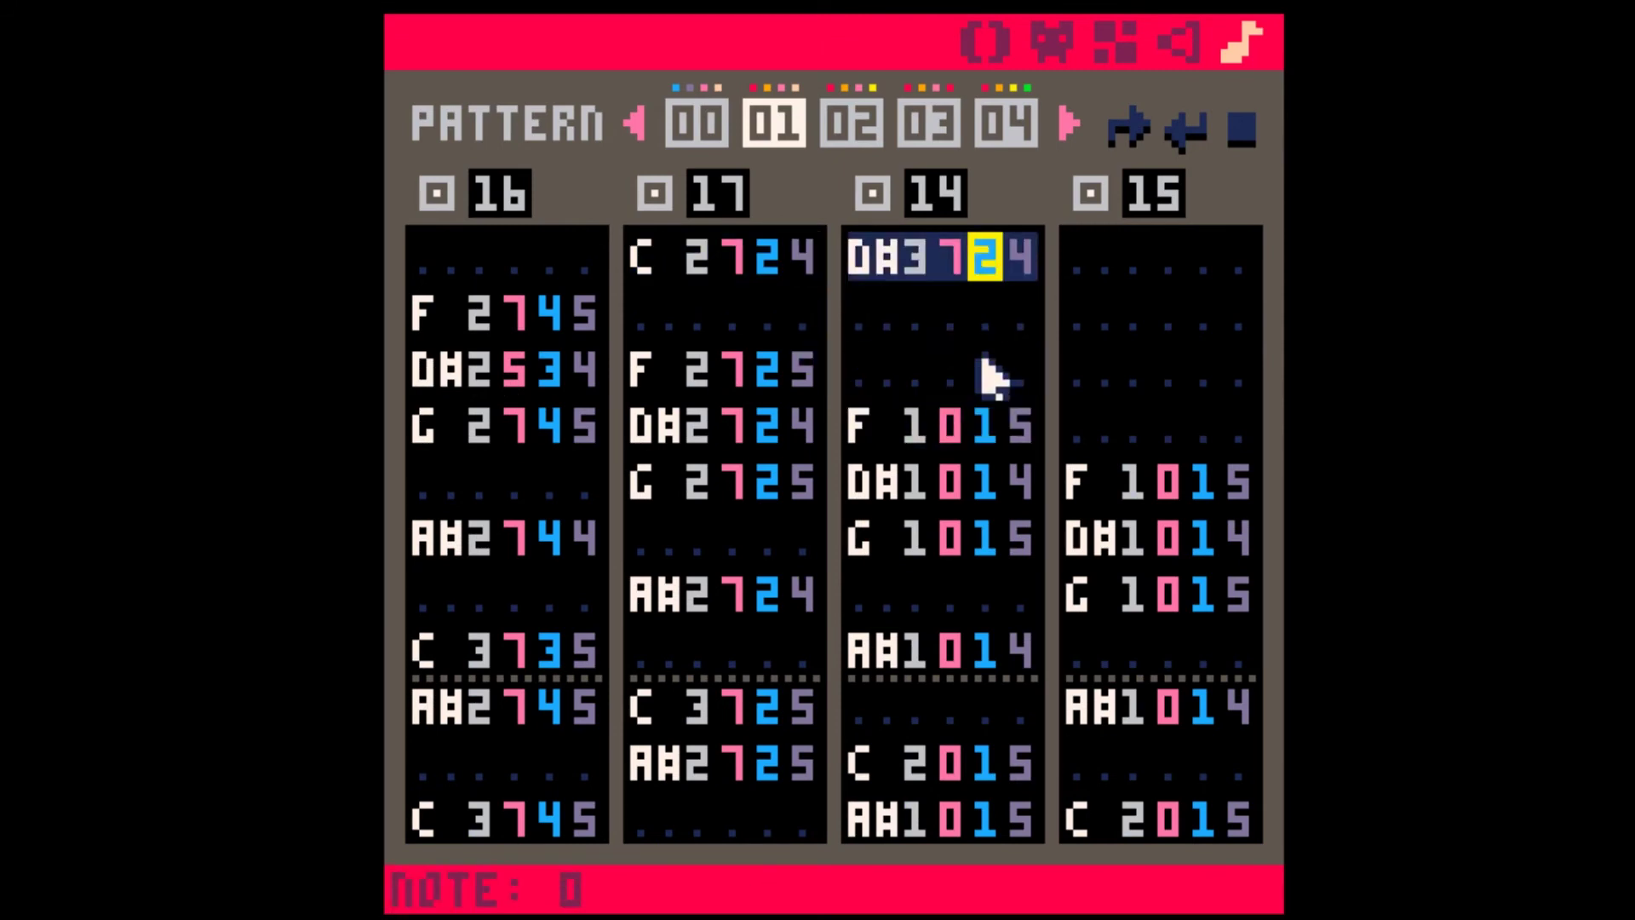
- Examine the closing rows of SFX 14, 17 and 16 in pattern 01 to compare how their melody layers end
key("End")
key("shift+Up")
key("shift+Up")
key("ctrl+c")
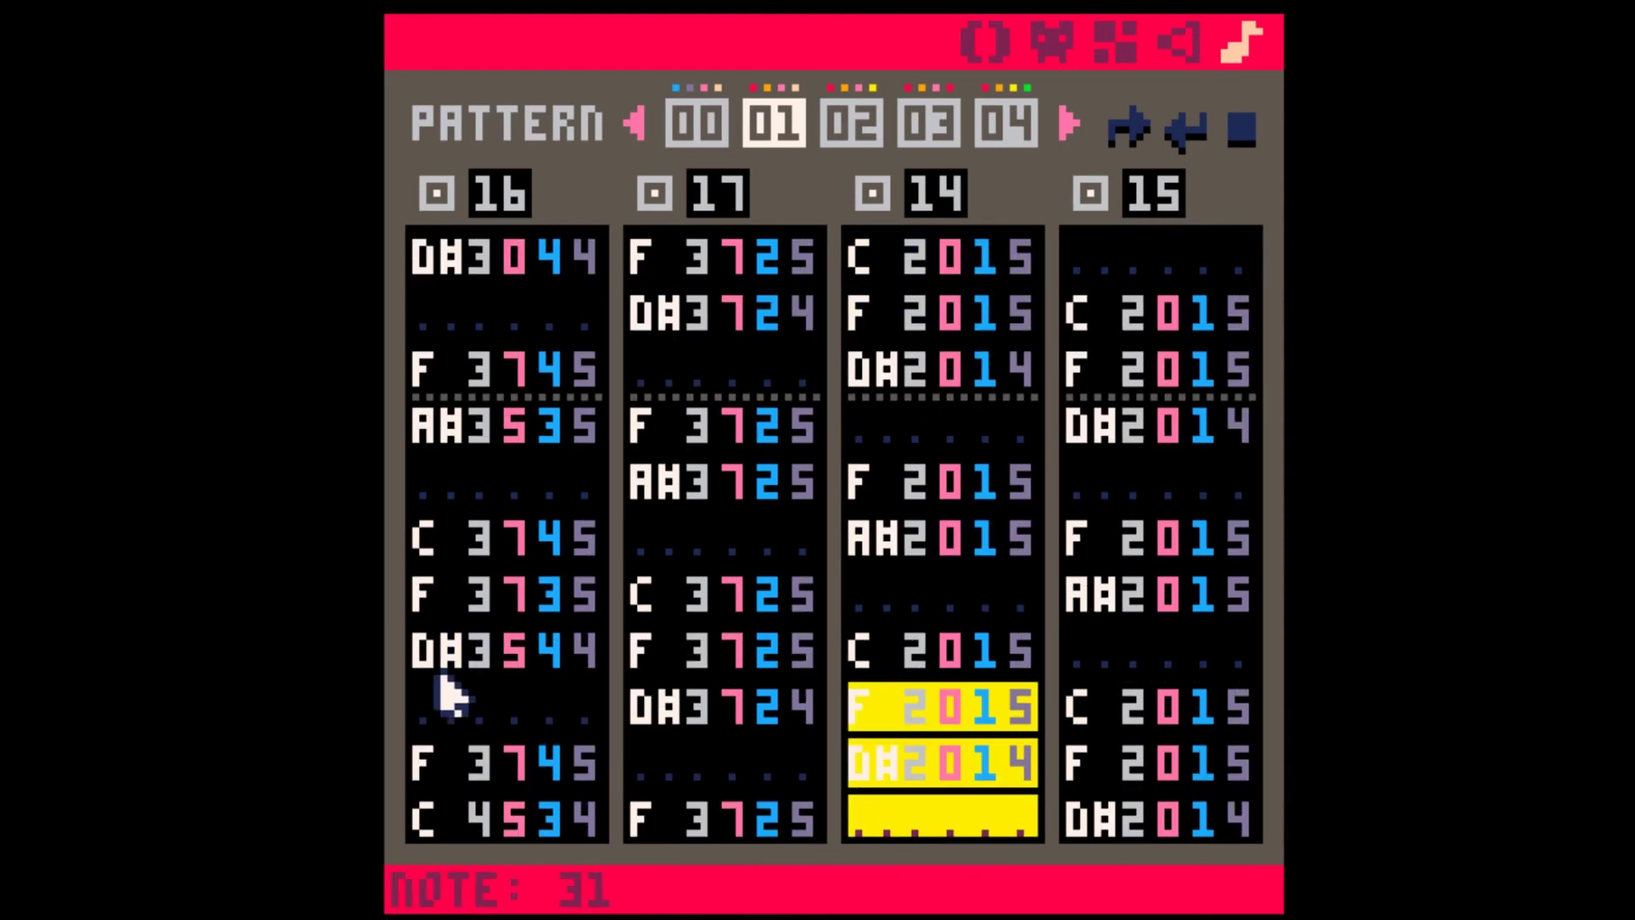
key("Home")
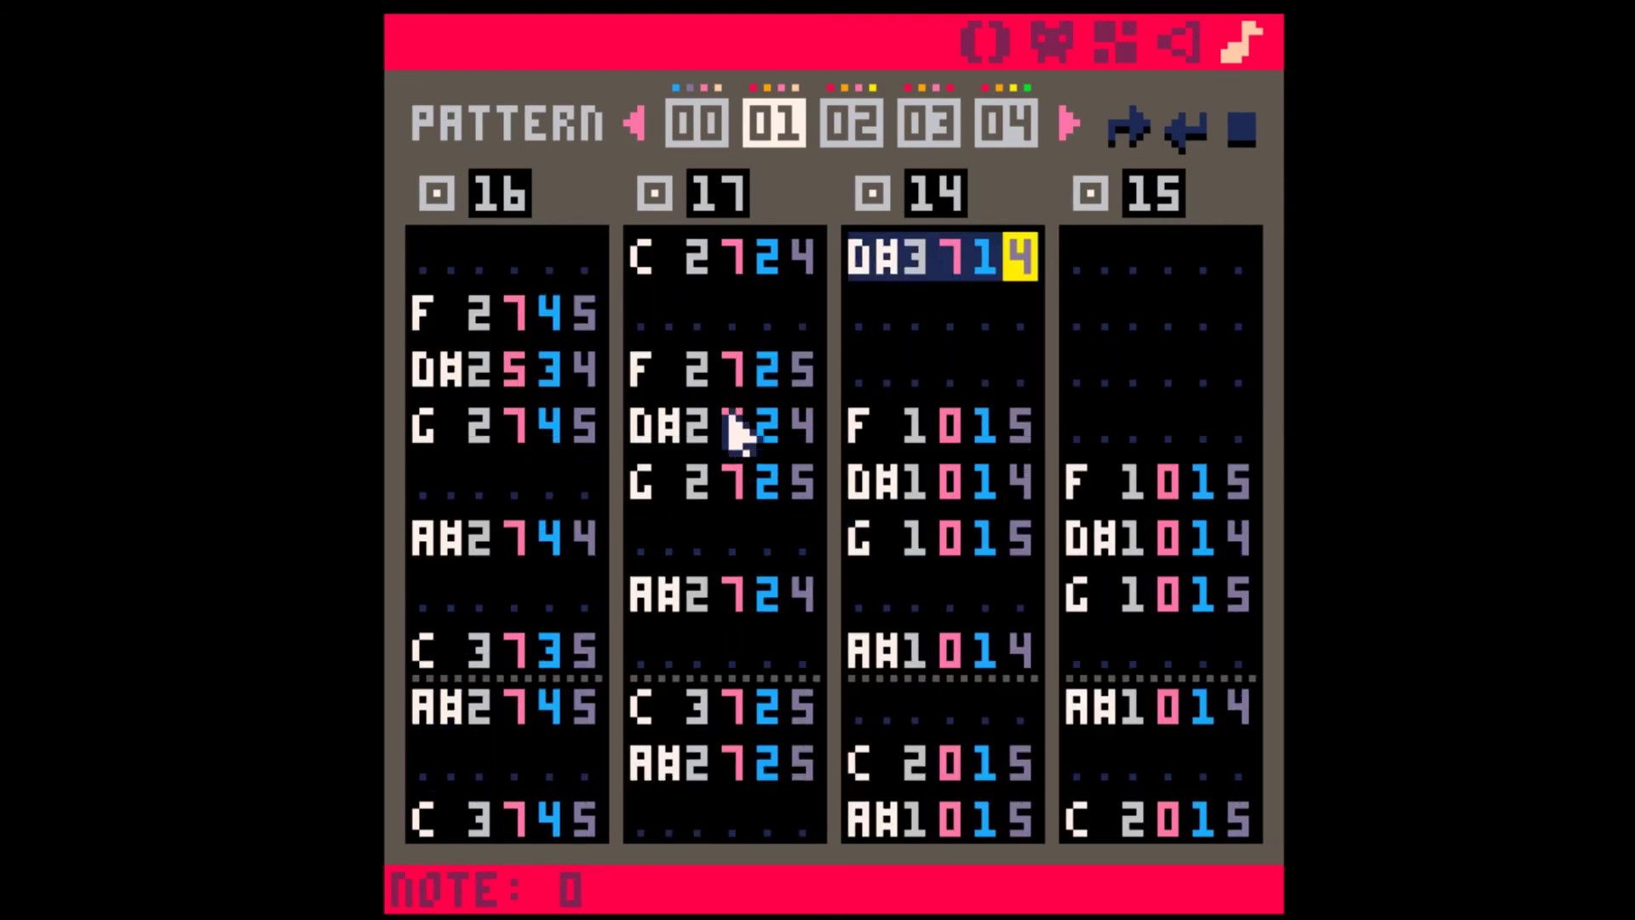
left_click(659, 275)
key("End")
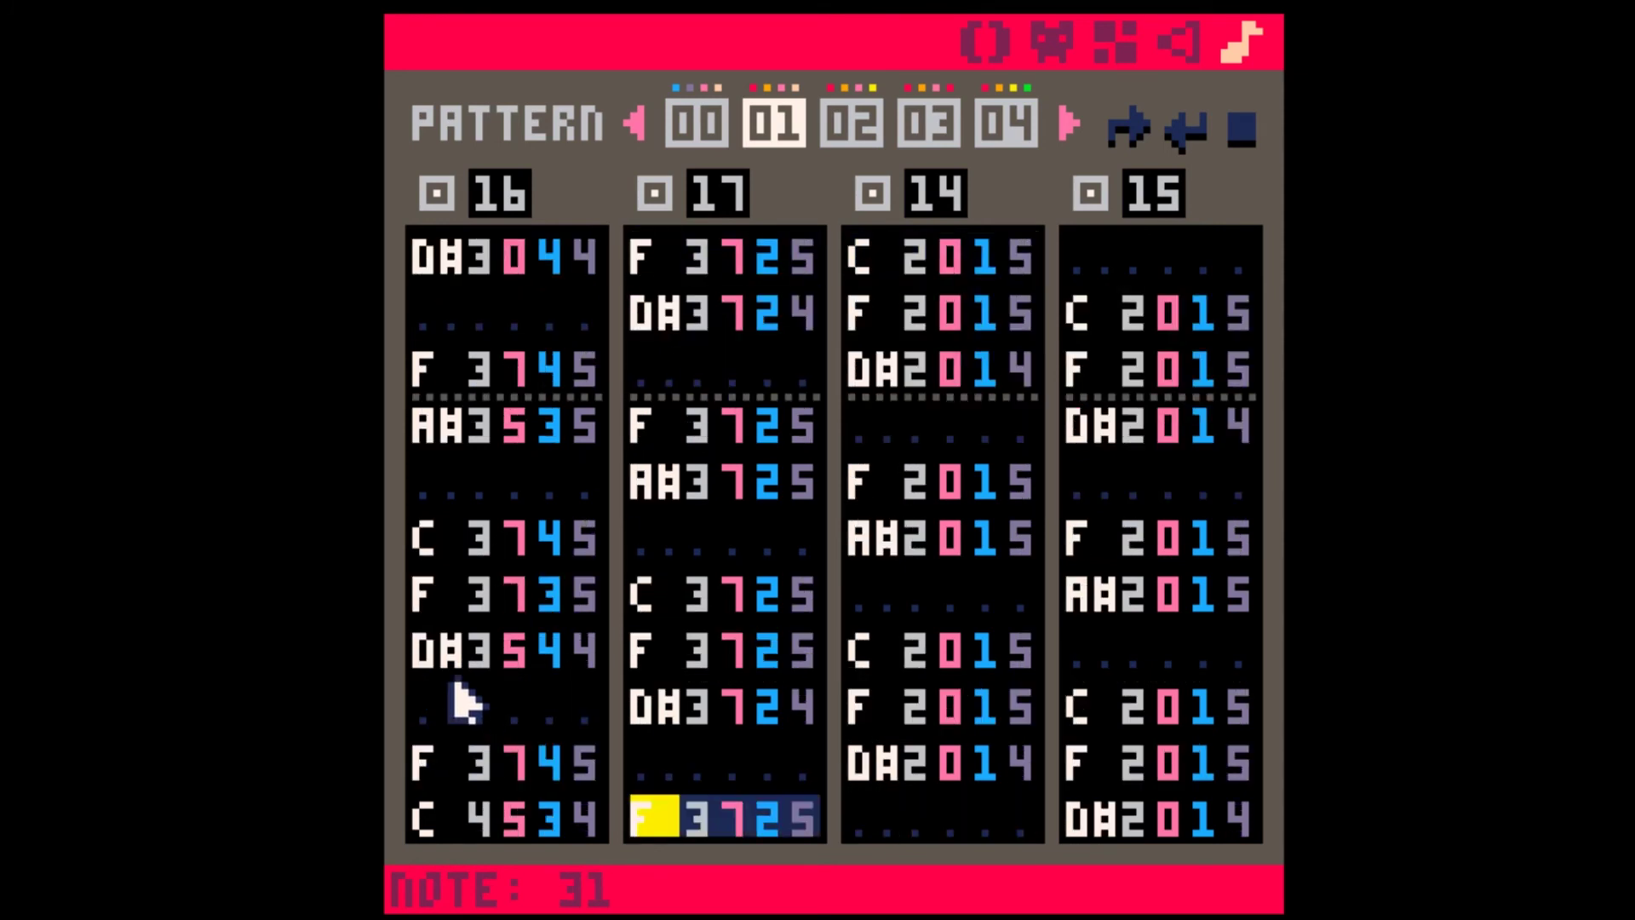
left_click(456, 819)
left_click_drag(588, 830, 592, 832)
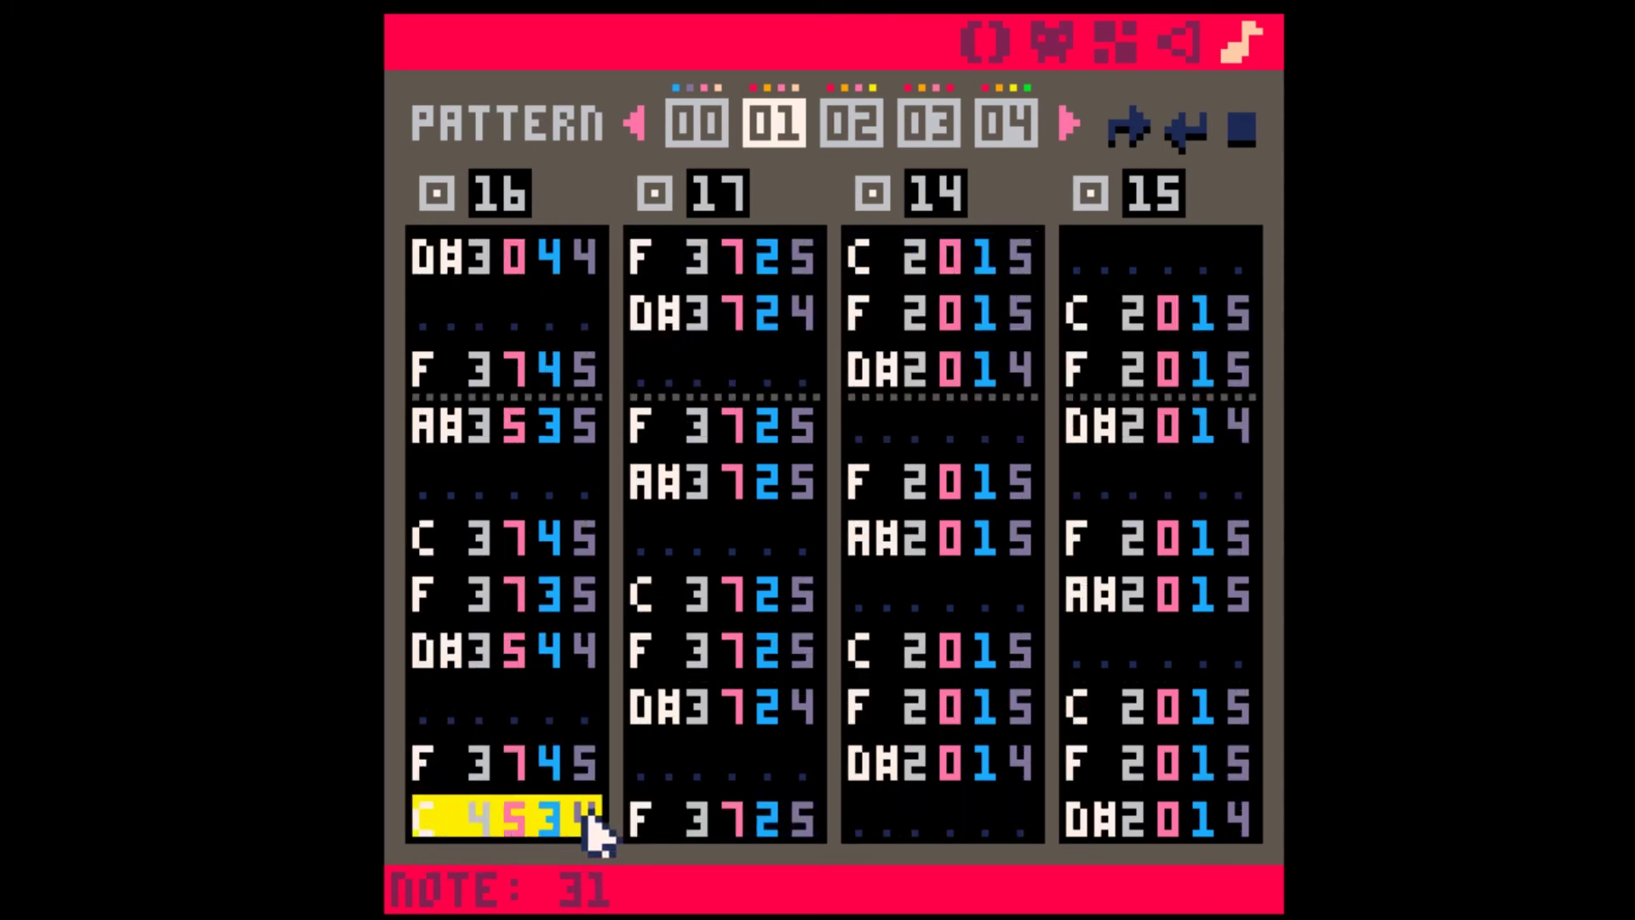
- Copy the last note of SFX 12 in pattern 00, C 3 at position 31, to position 0 of SFX 17 in pattern 01
left_click(694, 123)
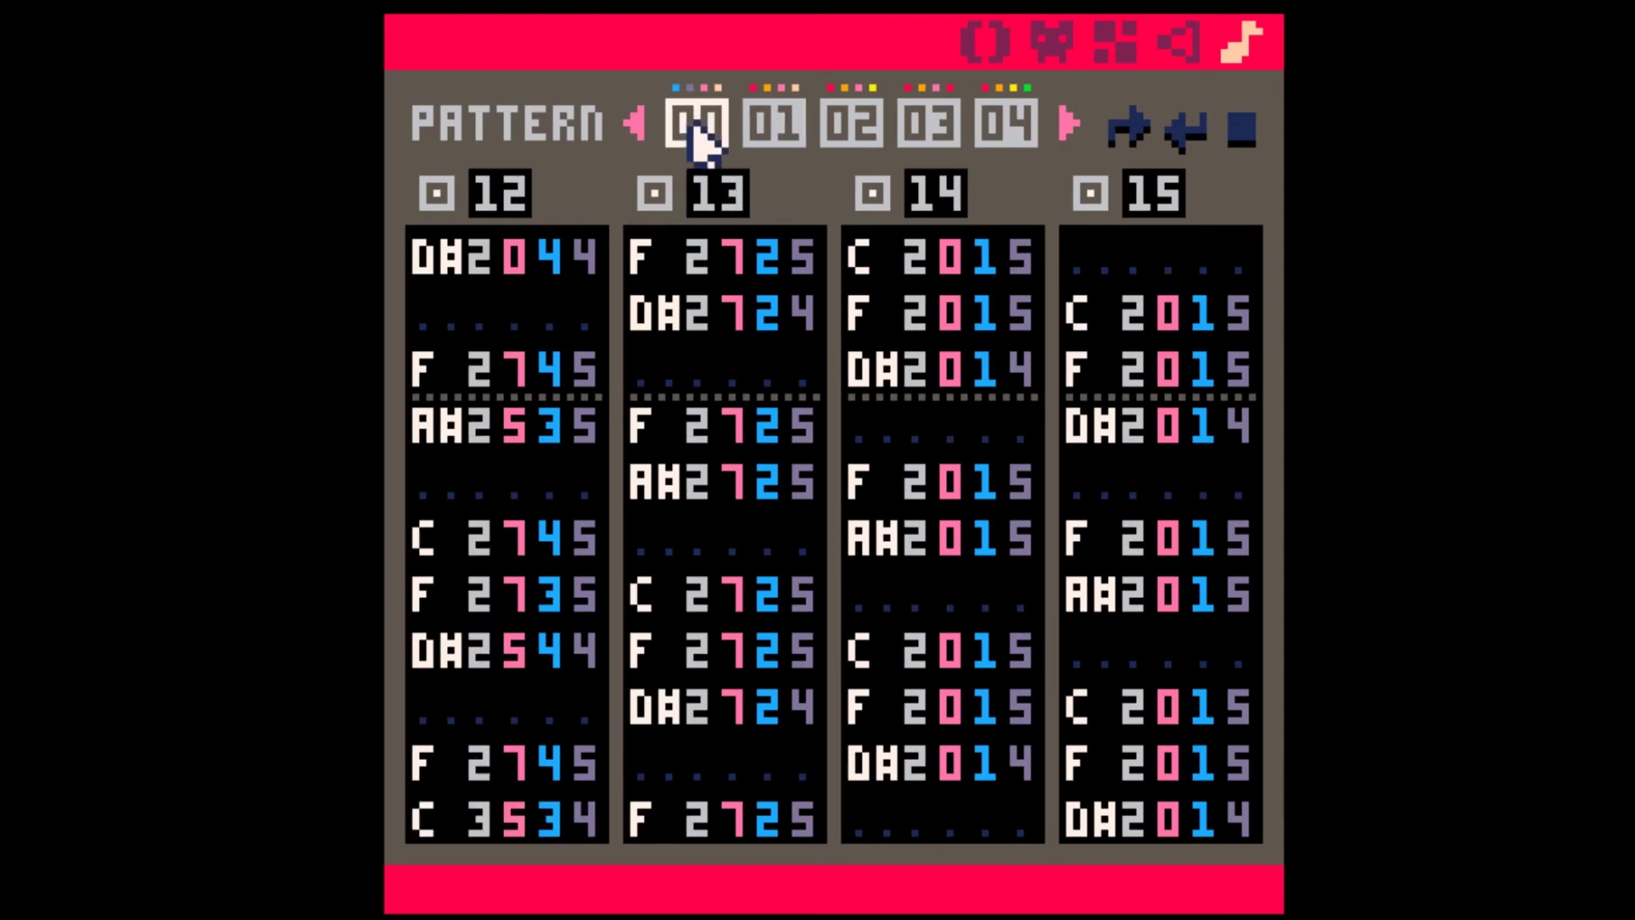
left_click(422, 762)
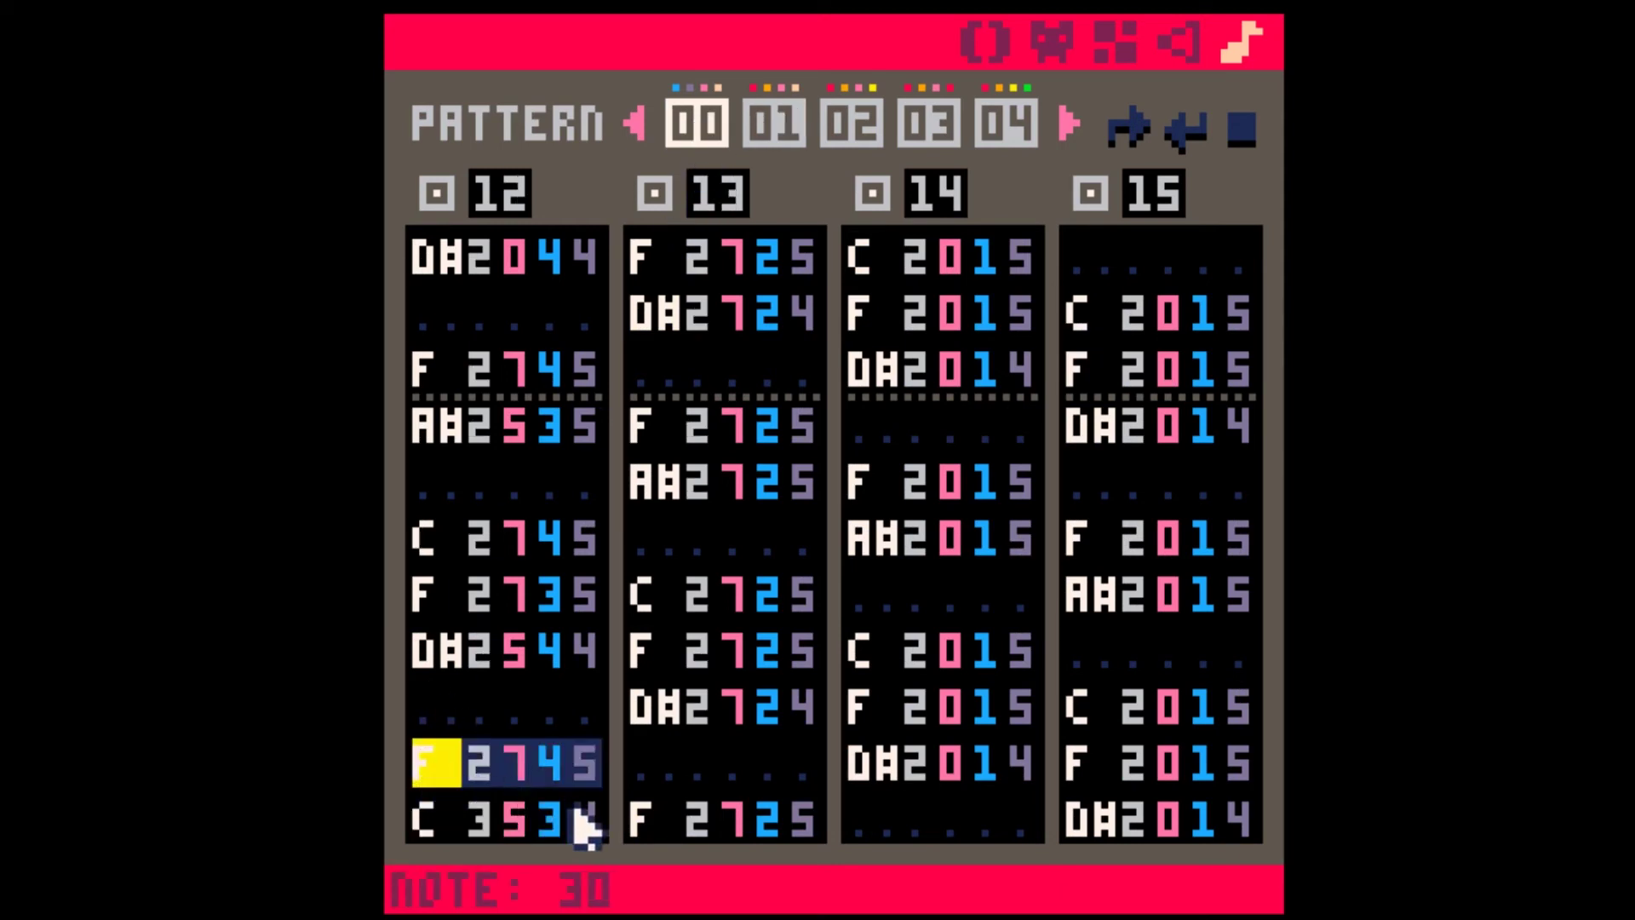
left_click_drag(584, 821, 667, 785)
left_click_drag(427, 832, 575, 839)
key("ctrl+c")
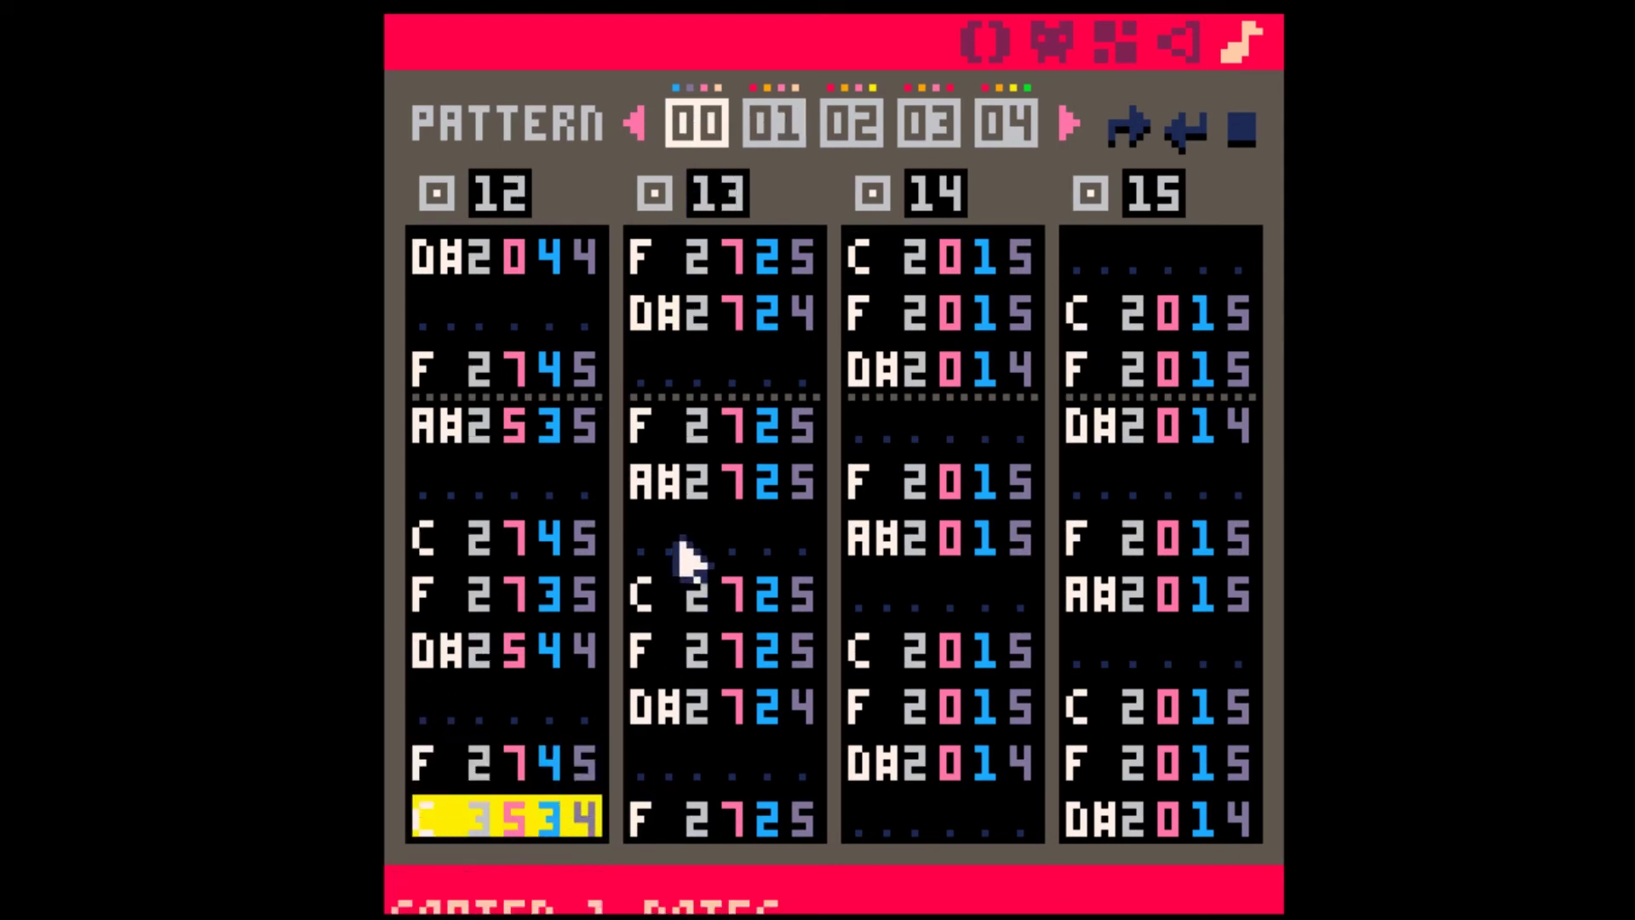
left_click(771, 127)
scroll(646, 375, "up", 7)
left_click(647, 256)
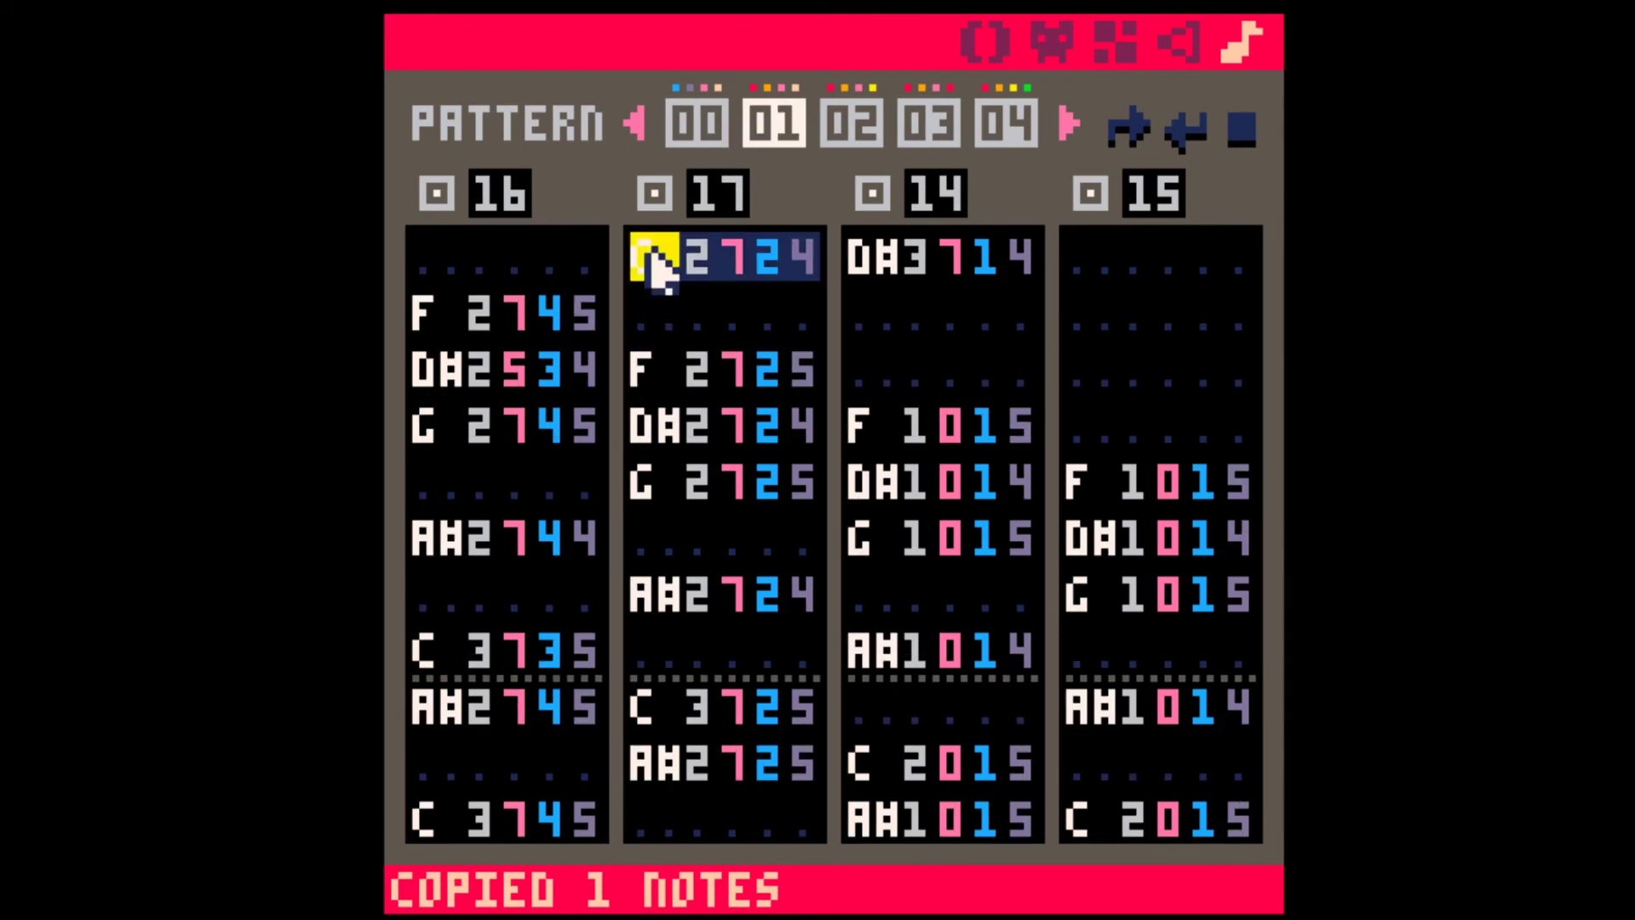
key("ctrl+v")
- Set the pasted C note at position 0 of SFX 17 to volume 2 and instrument 7
left_click(769, 259)
type("2")
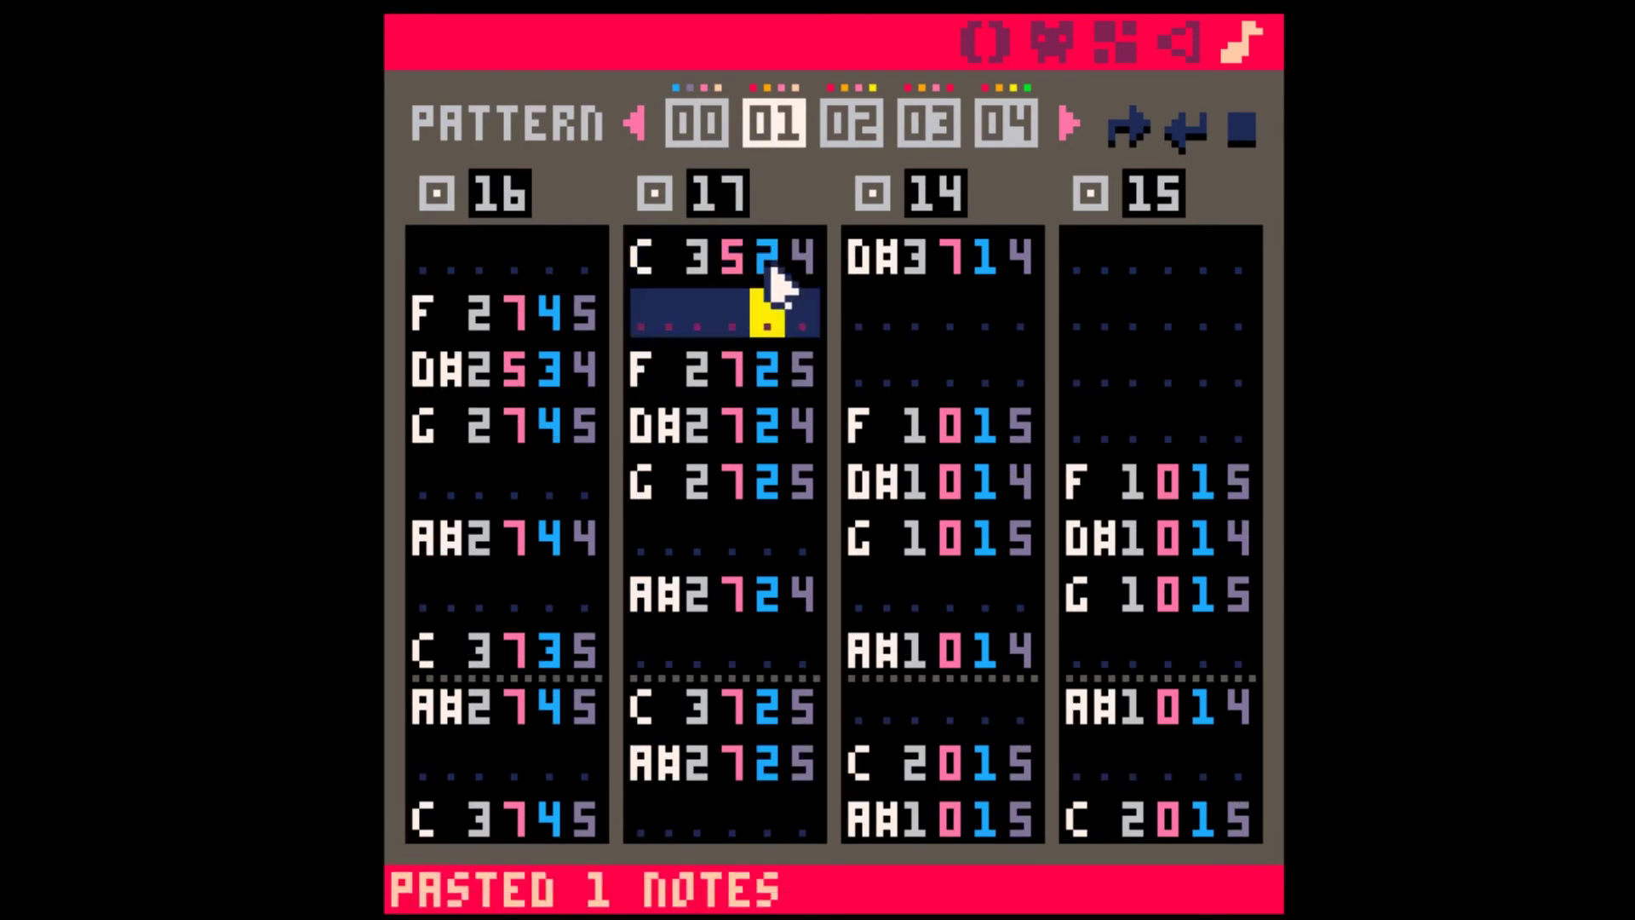
key("Left")
key("Up")
type("7")
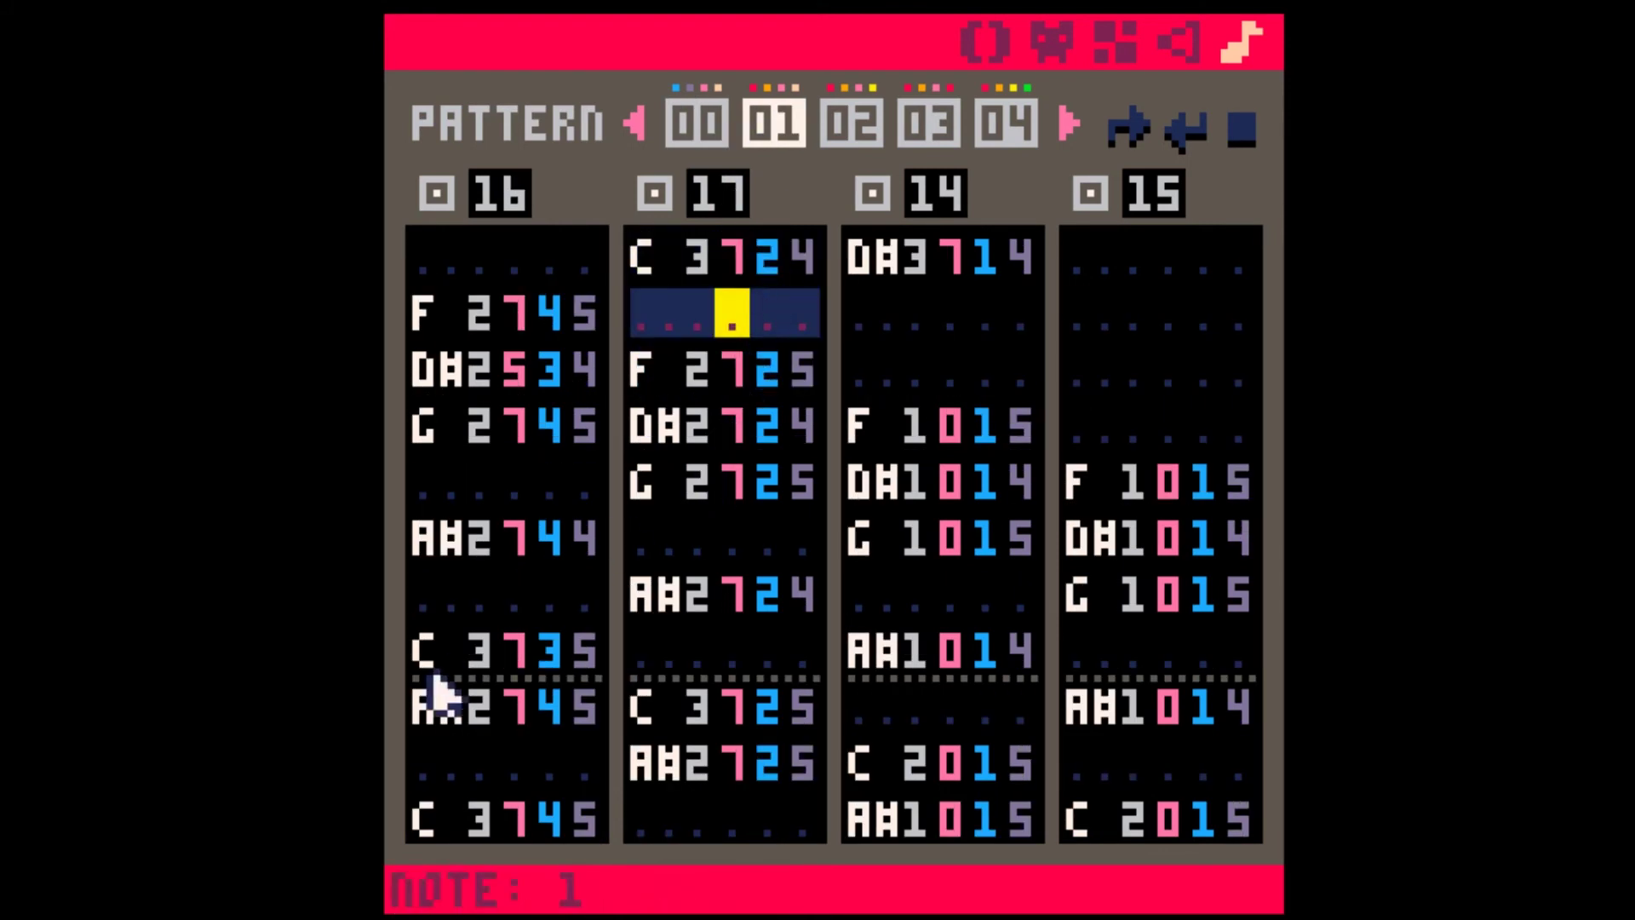
- Copy the last two notes of SFX 16, F 3 and C 4, to positions 0 and 1 of SFX 14
scroll(536, 668, "down", 20)
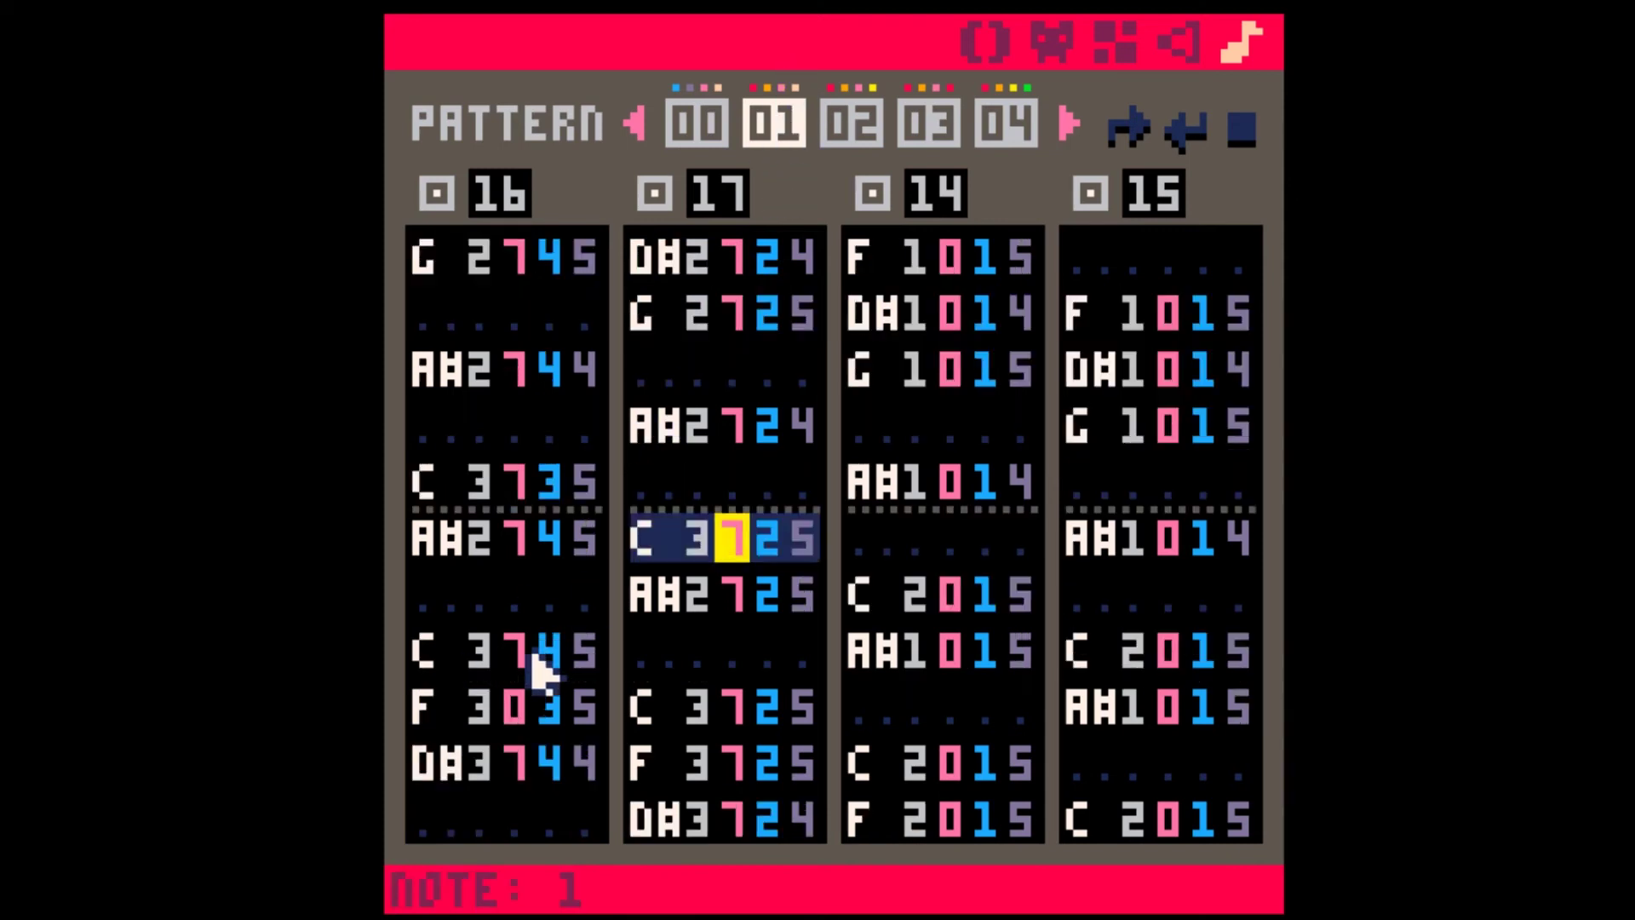
left_click(430, 760)
left_click(574, 822, "shift")
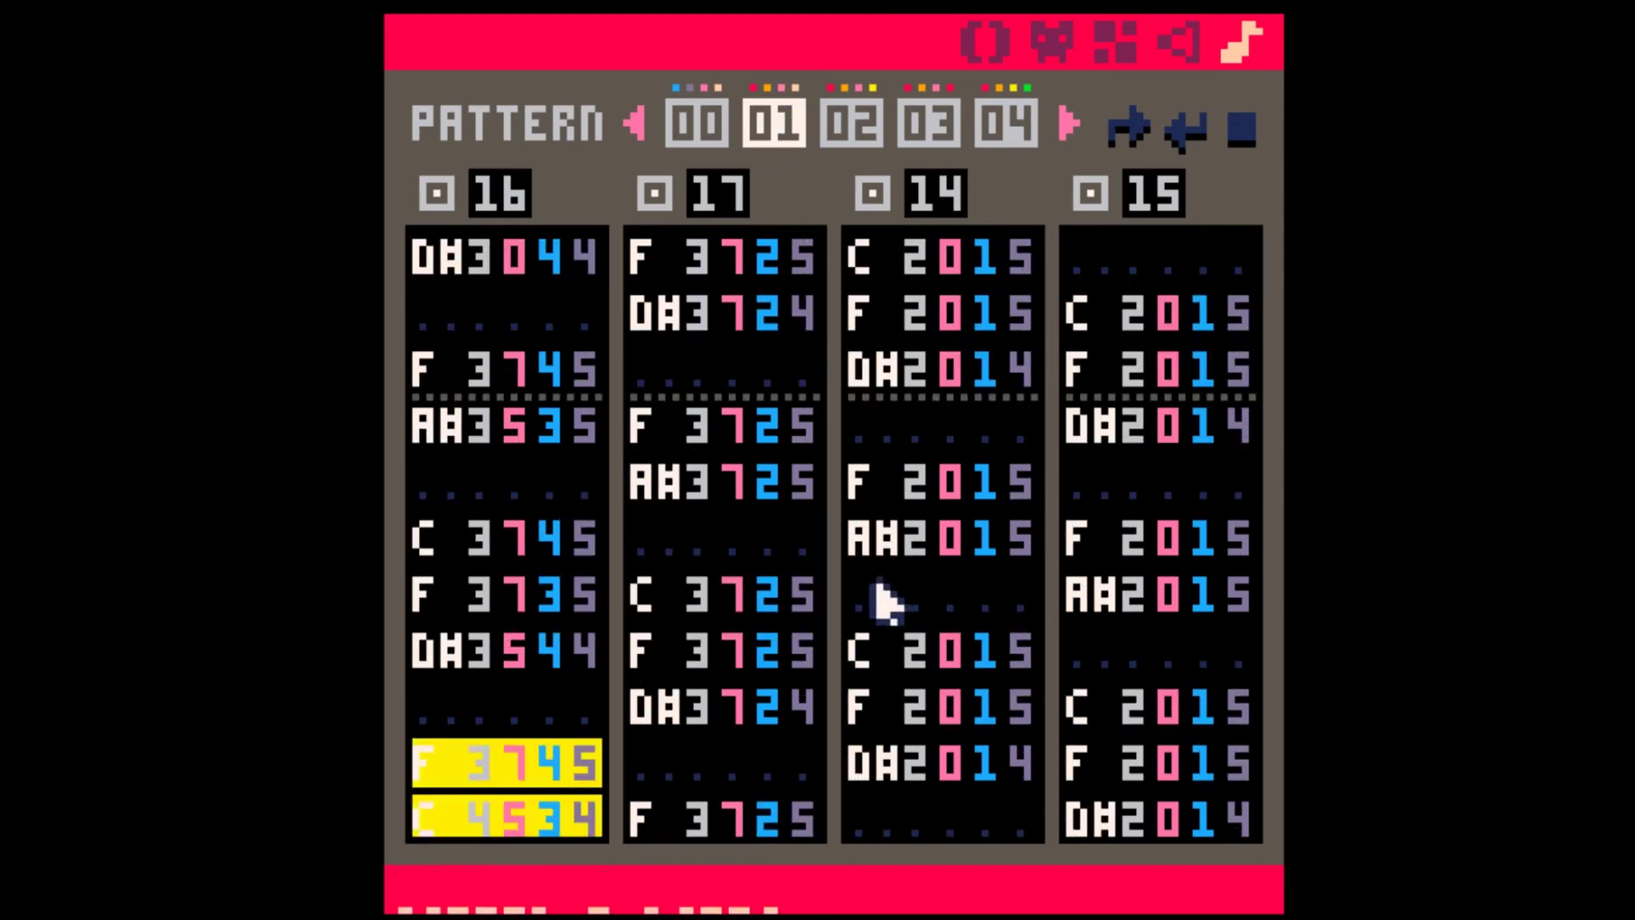
key("ctrl+c")
left_click(860, 273)
key("ctrl+v")
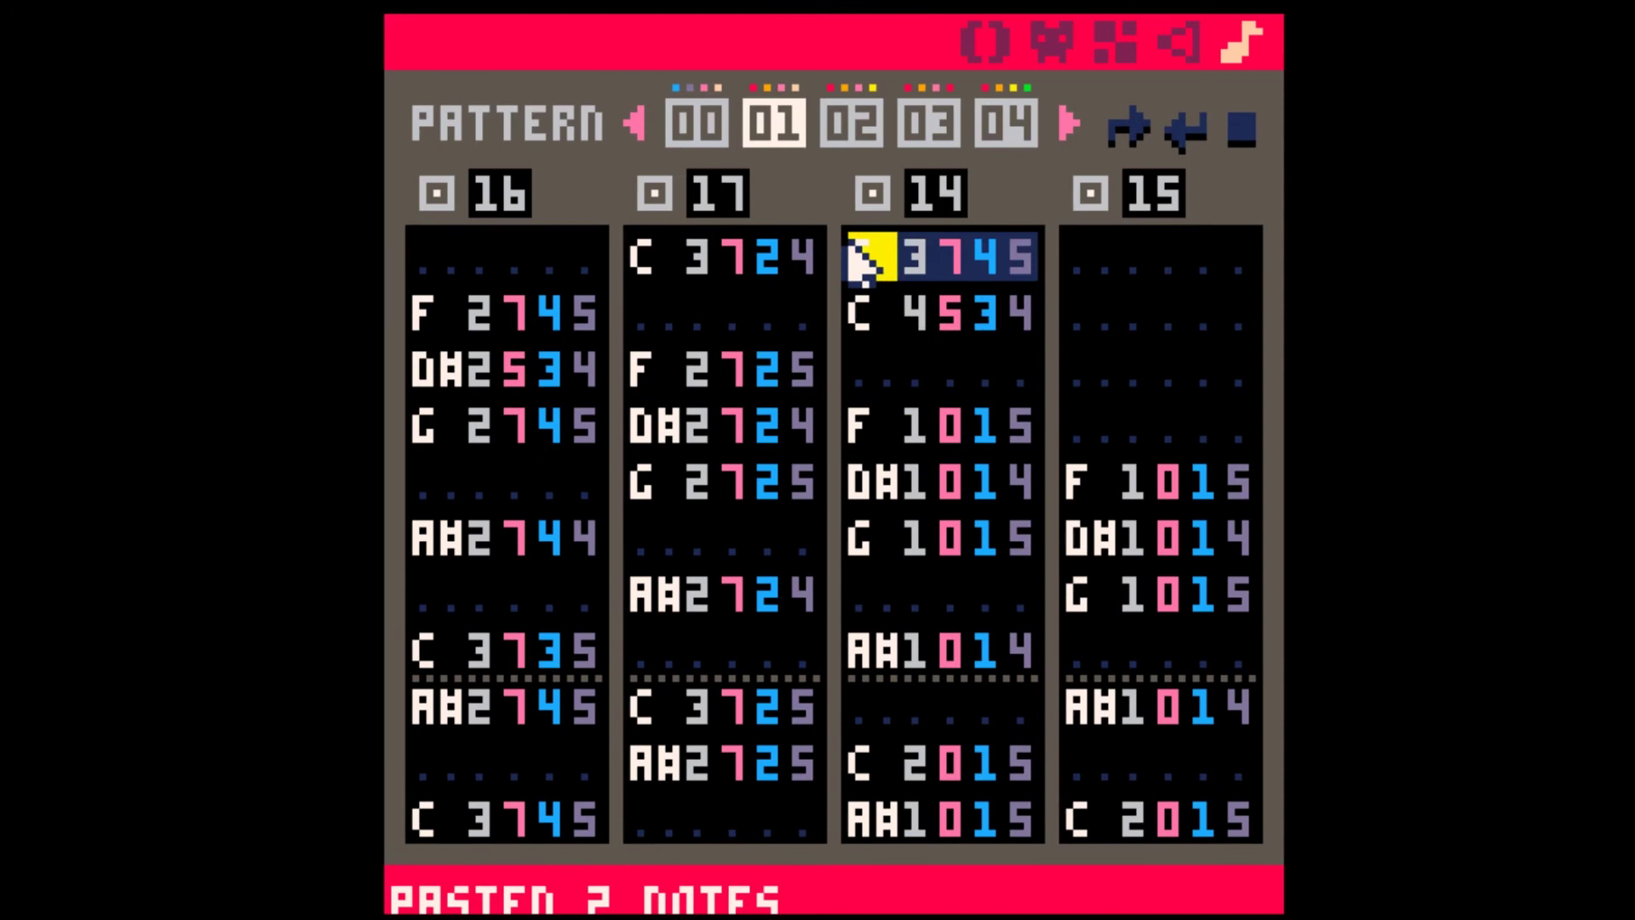
- Set the pasted F and C notes at positions 0 and 1 of SFX 14 to instrument 0 and volume 1
left_click(942, 263)
key("Down")
key("0")
key("Up")
key("Up")
key("Right")
key("1")
key("1")
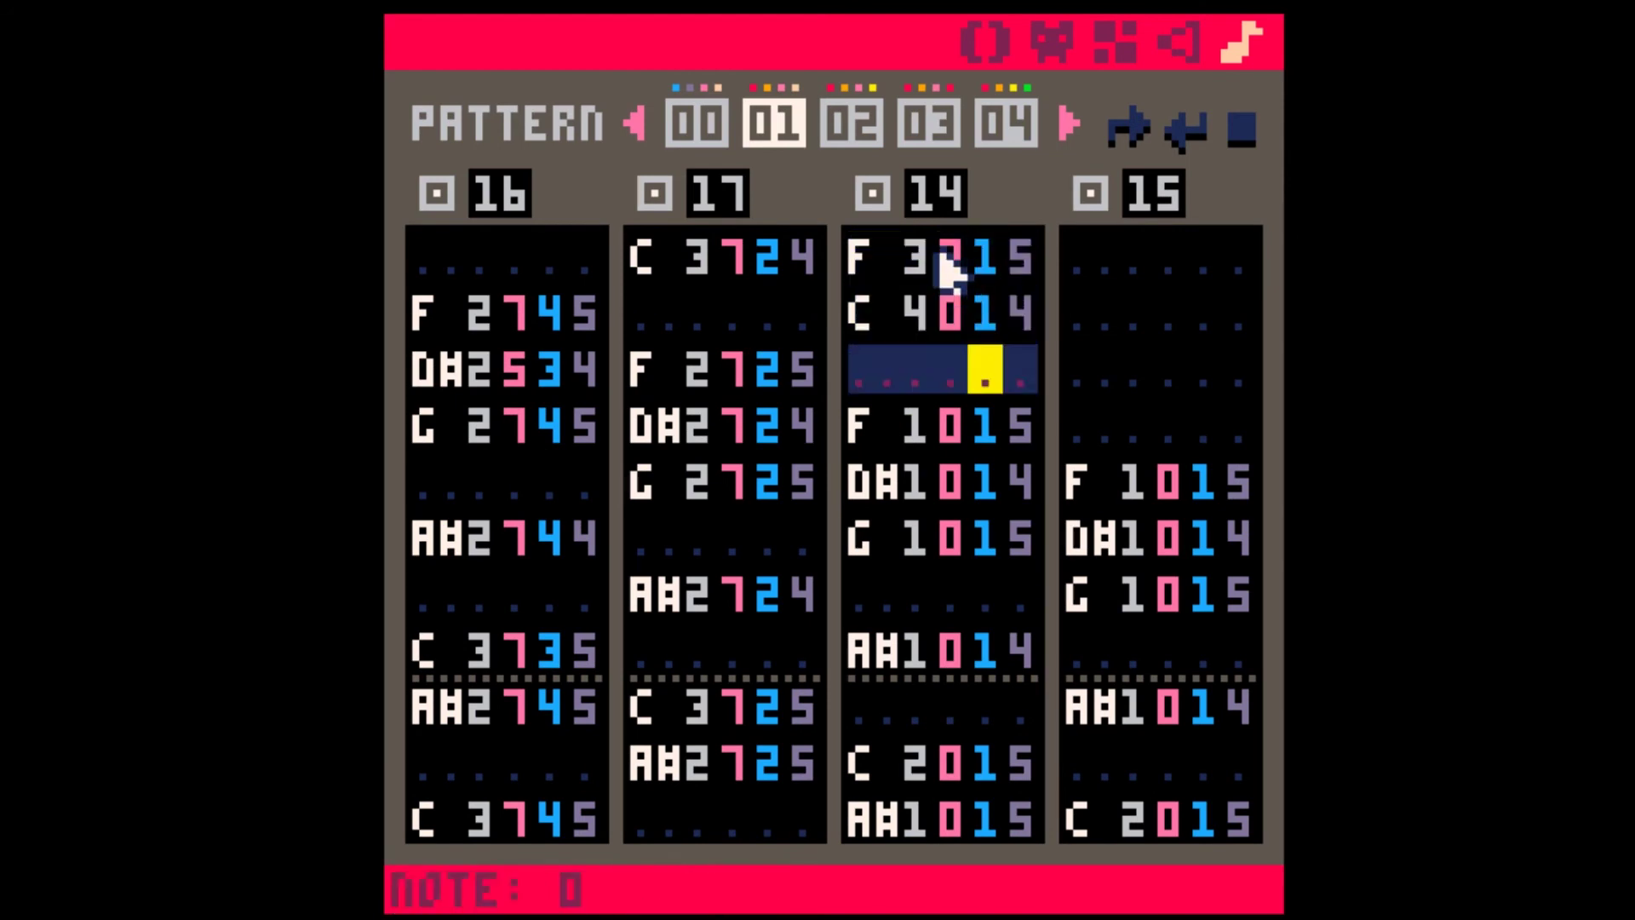
- Copy the last three rows of SFX 16, an empty row followed by F 3 and C 4, to positions 0 to 2 of SFX 15
key("End")
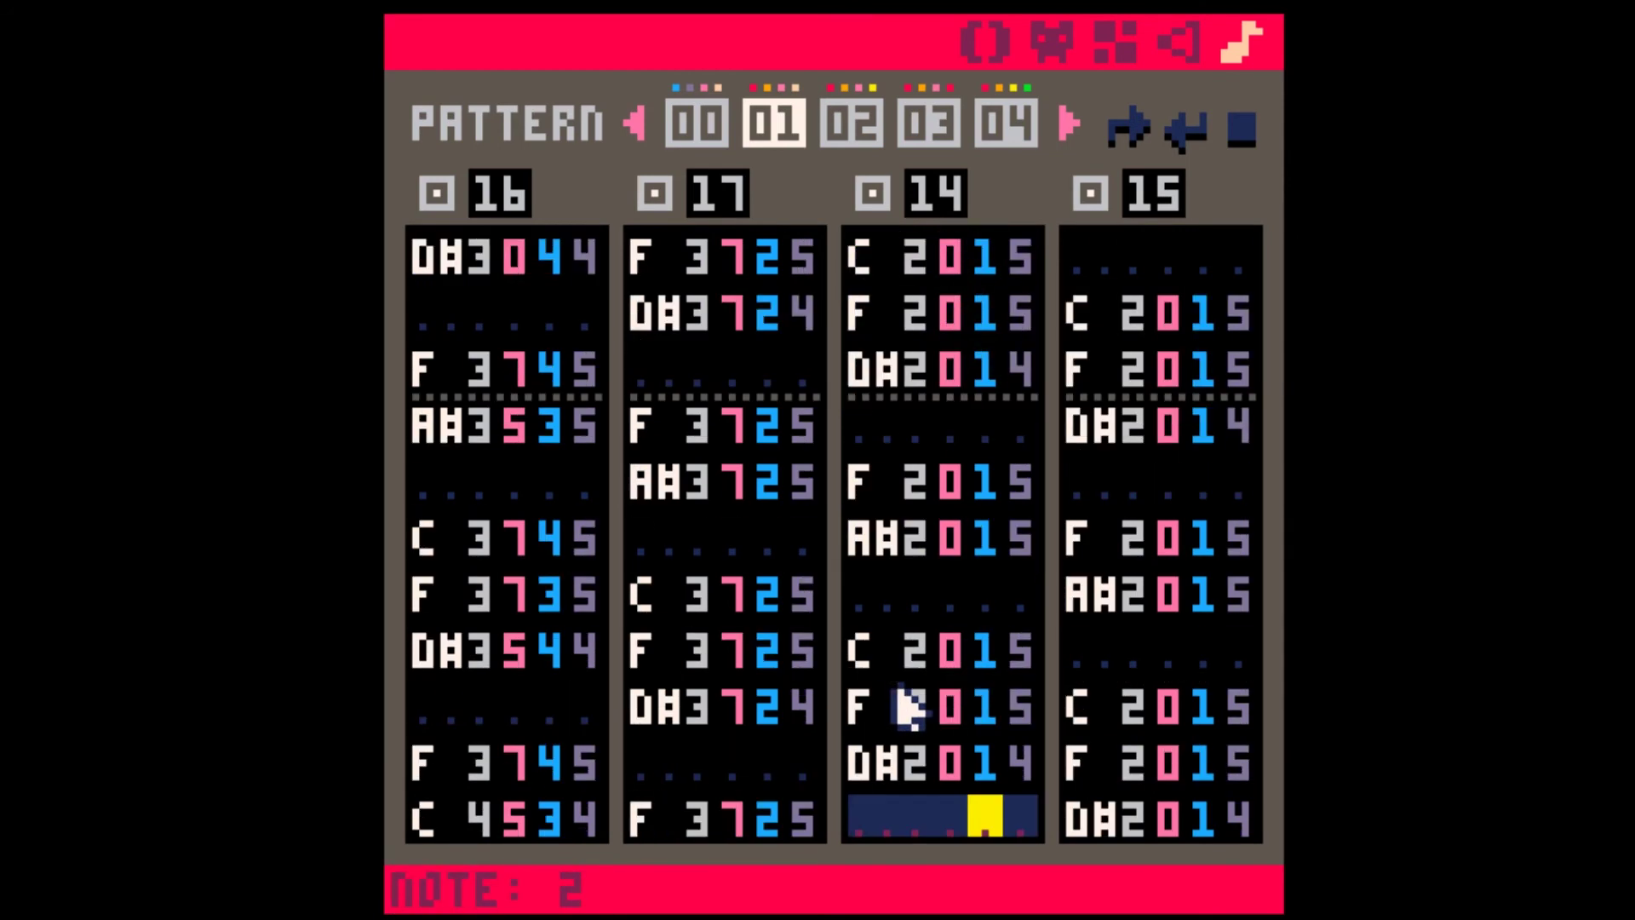
left_click(424, 657)
left_click(576, 839, "shift")
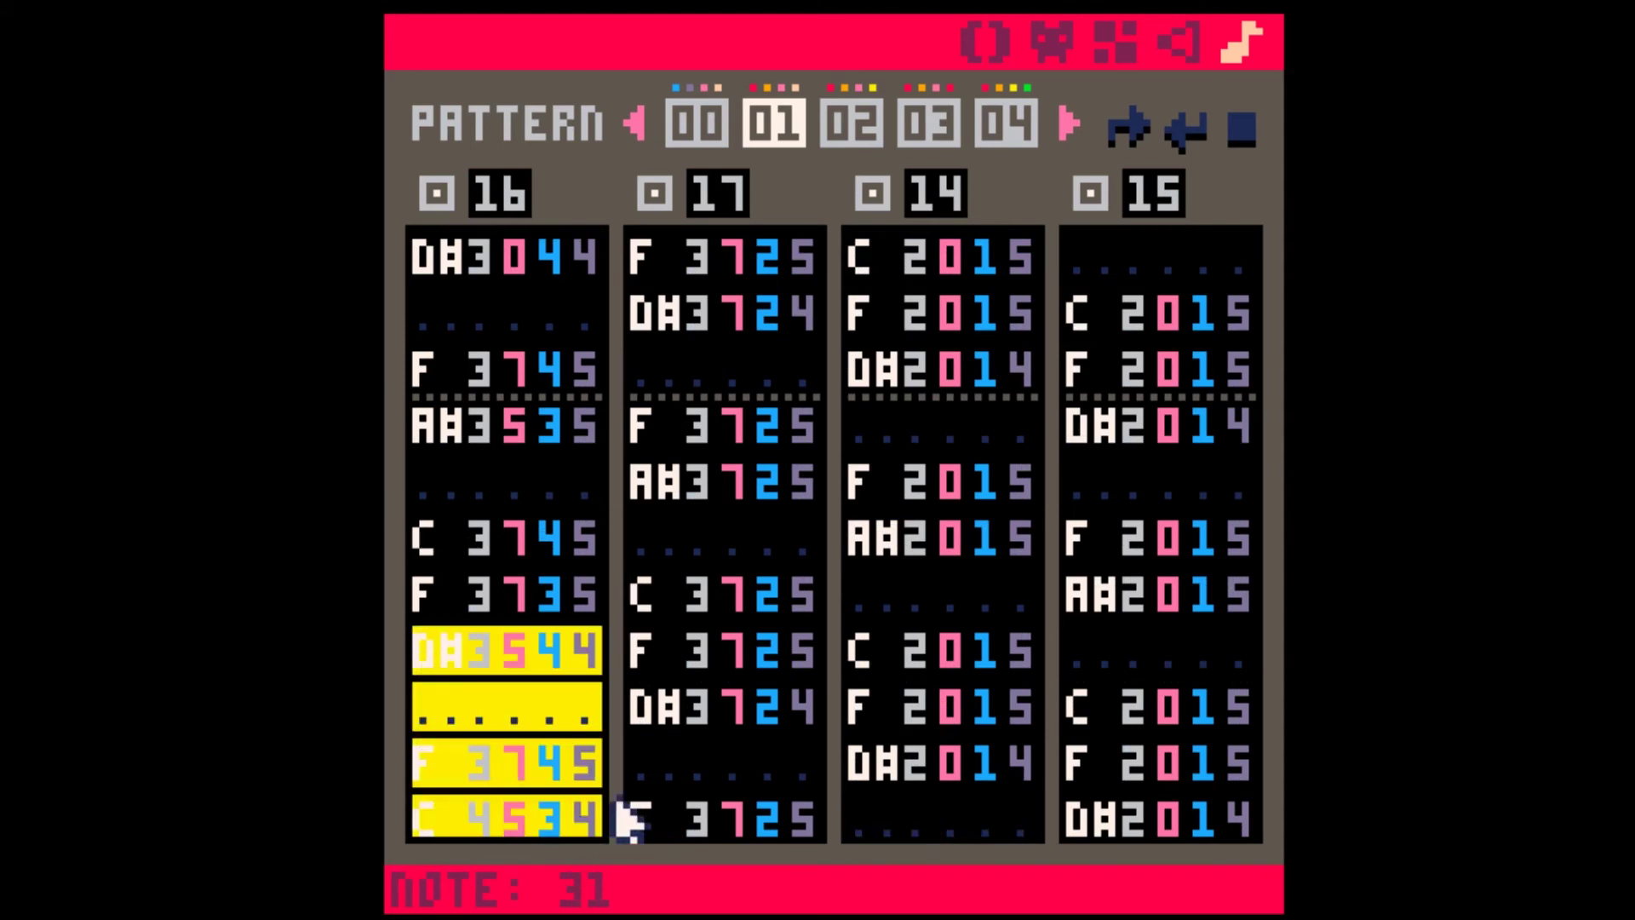
left_click(445, 723)
left_click(590, 826, "shift")
key("ctrl+c")
key("Down")
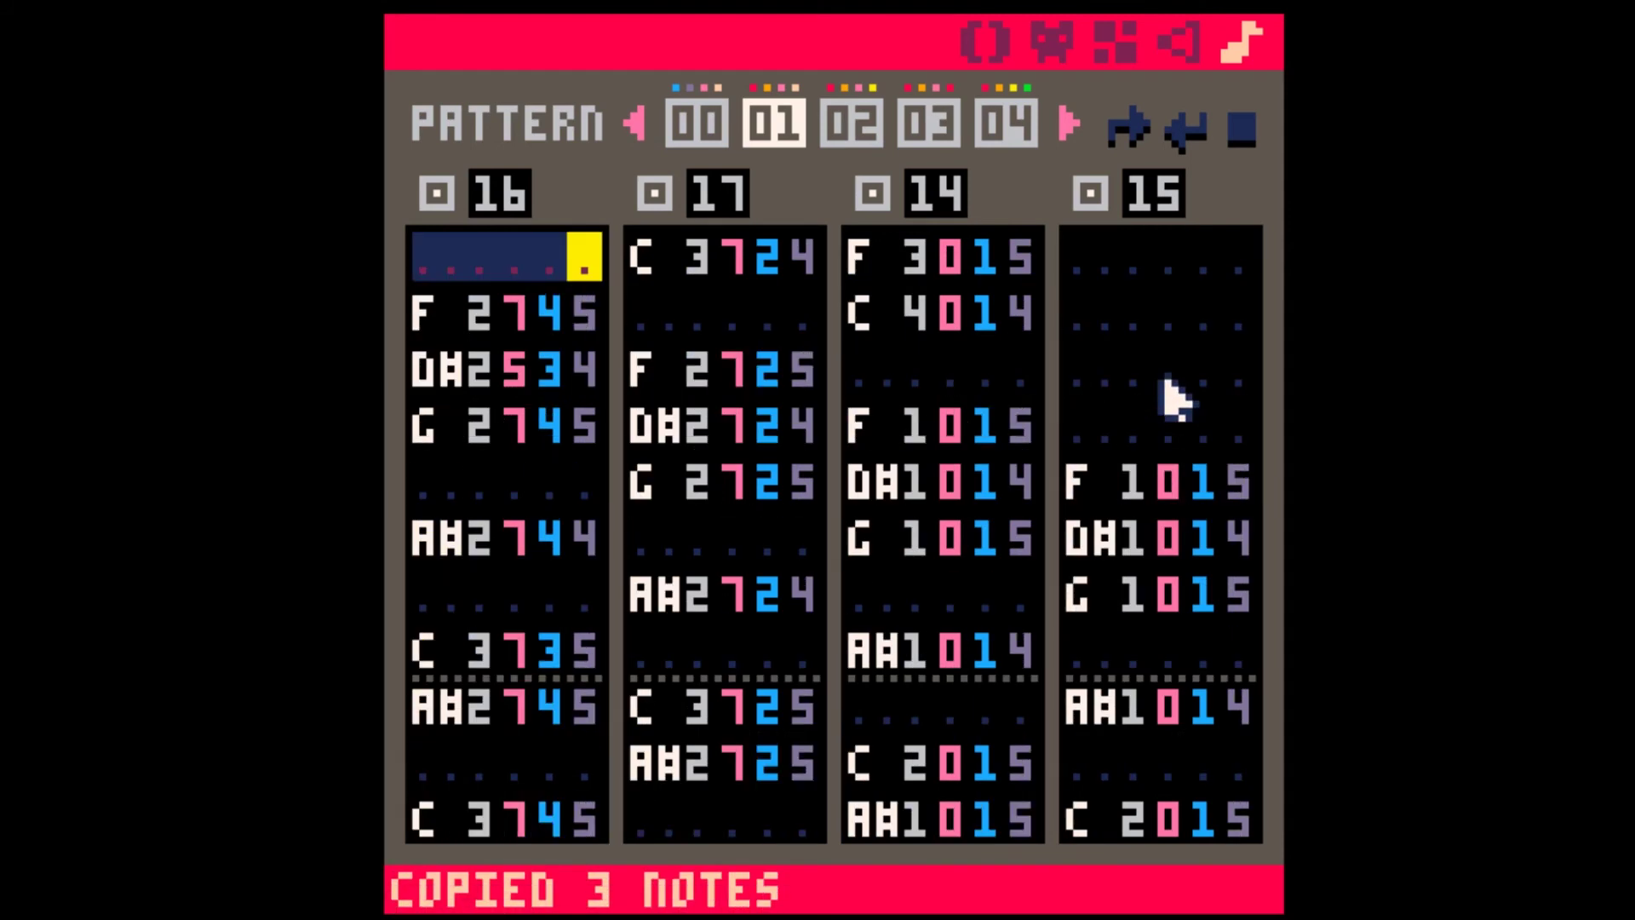
left_click(1097, 268)
key("ctrl+v")
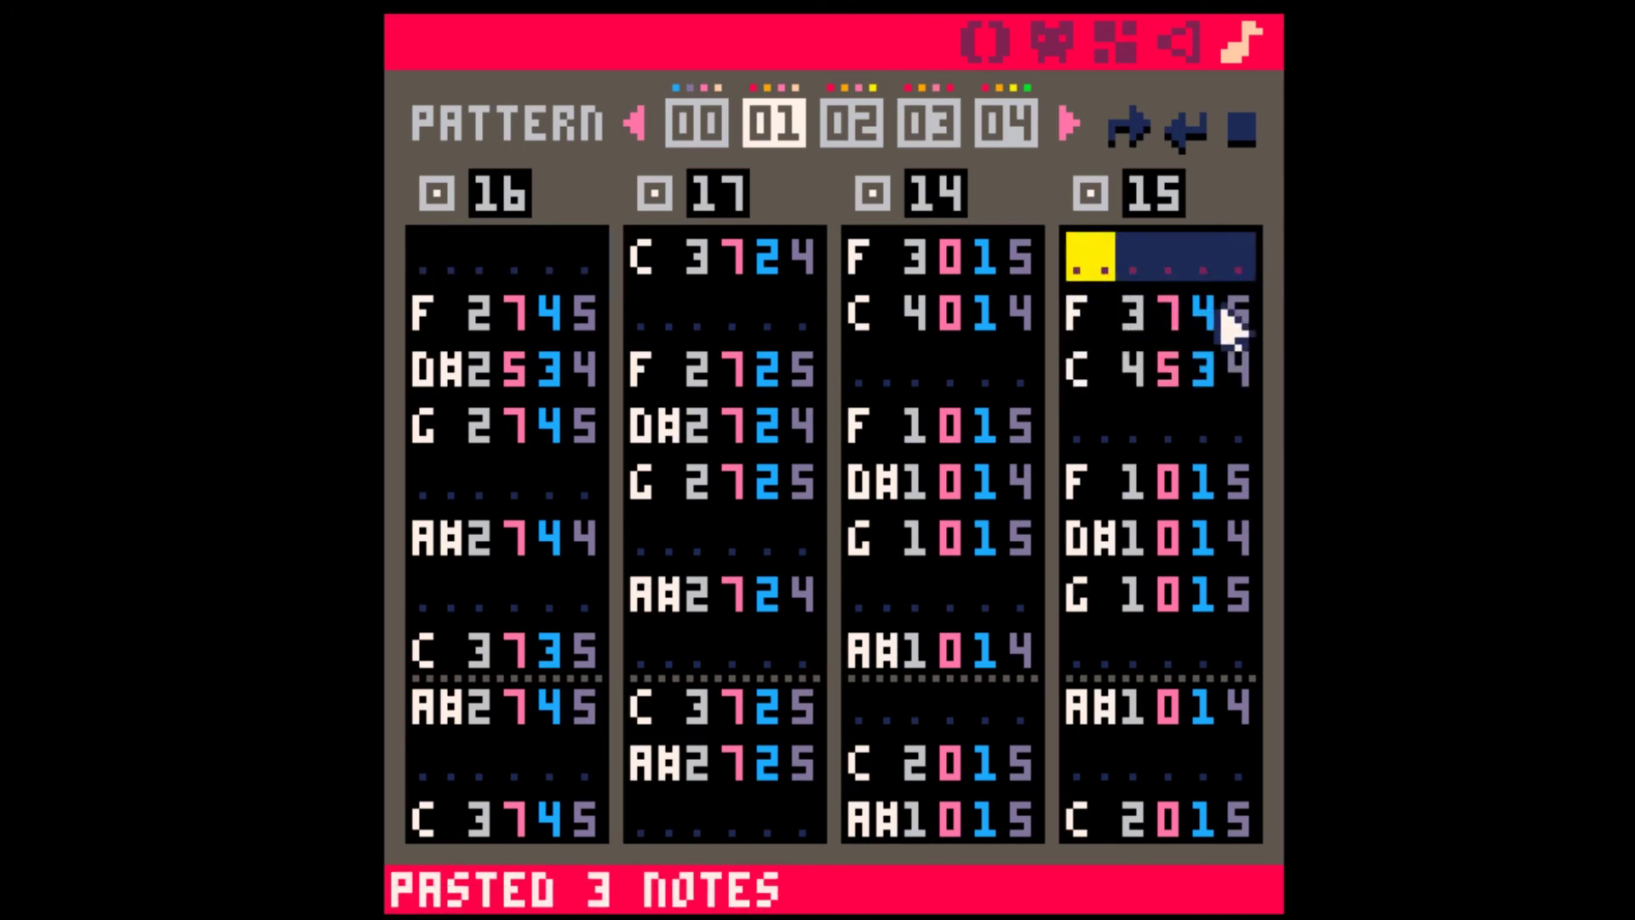
- Set the F and C notes at positions 1 and 2 of SFX 15 to volume 1 and instrument 0, and play pattern 01 briefly
left_click(1226, 312)
type("11")
key("Left")
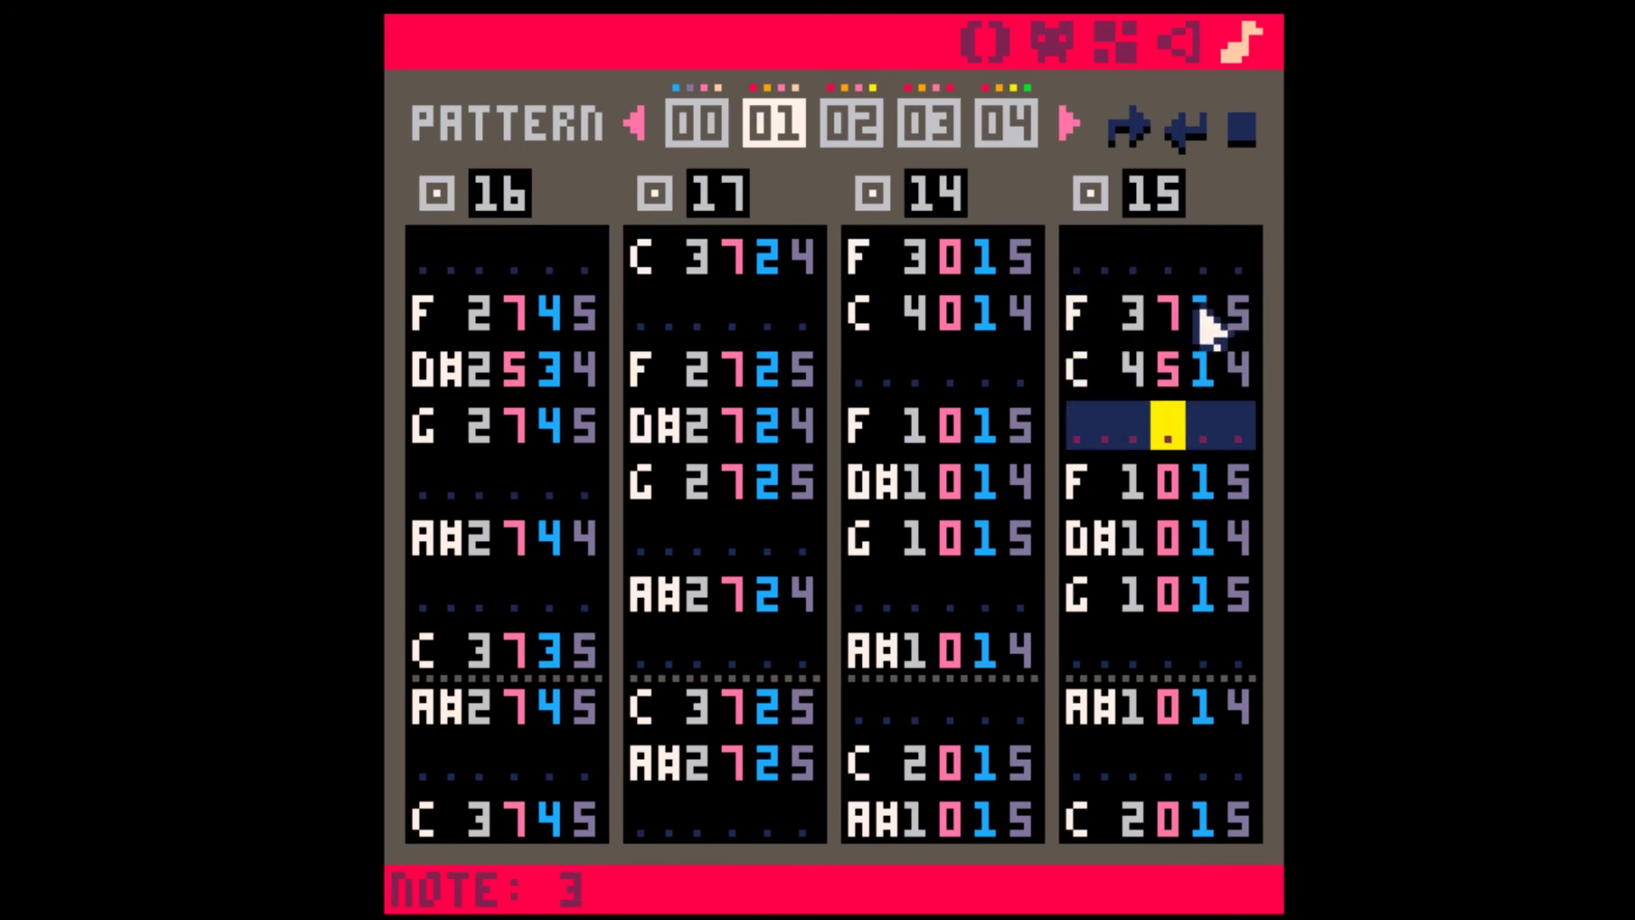
key("Up")
key("Up")
type("00")
key("space")
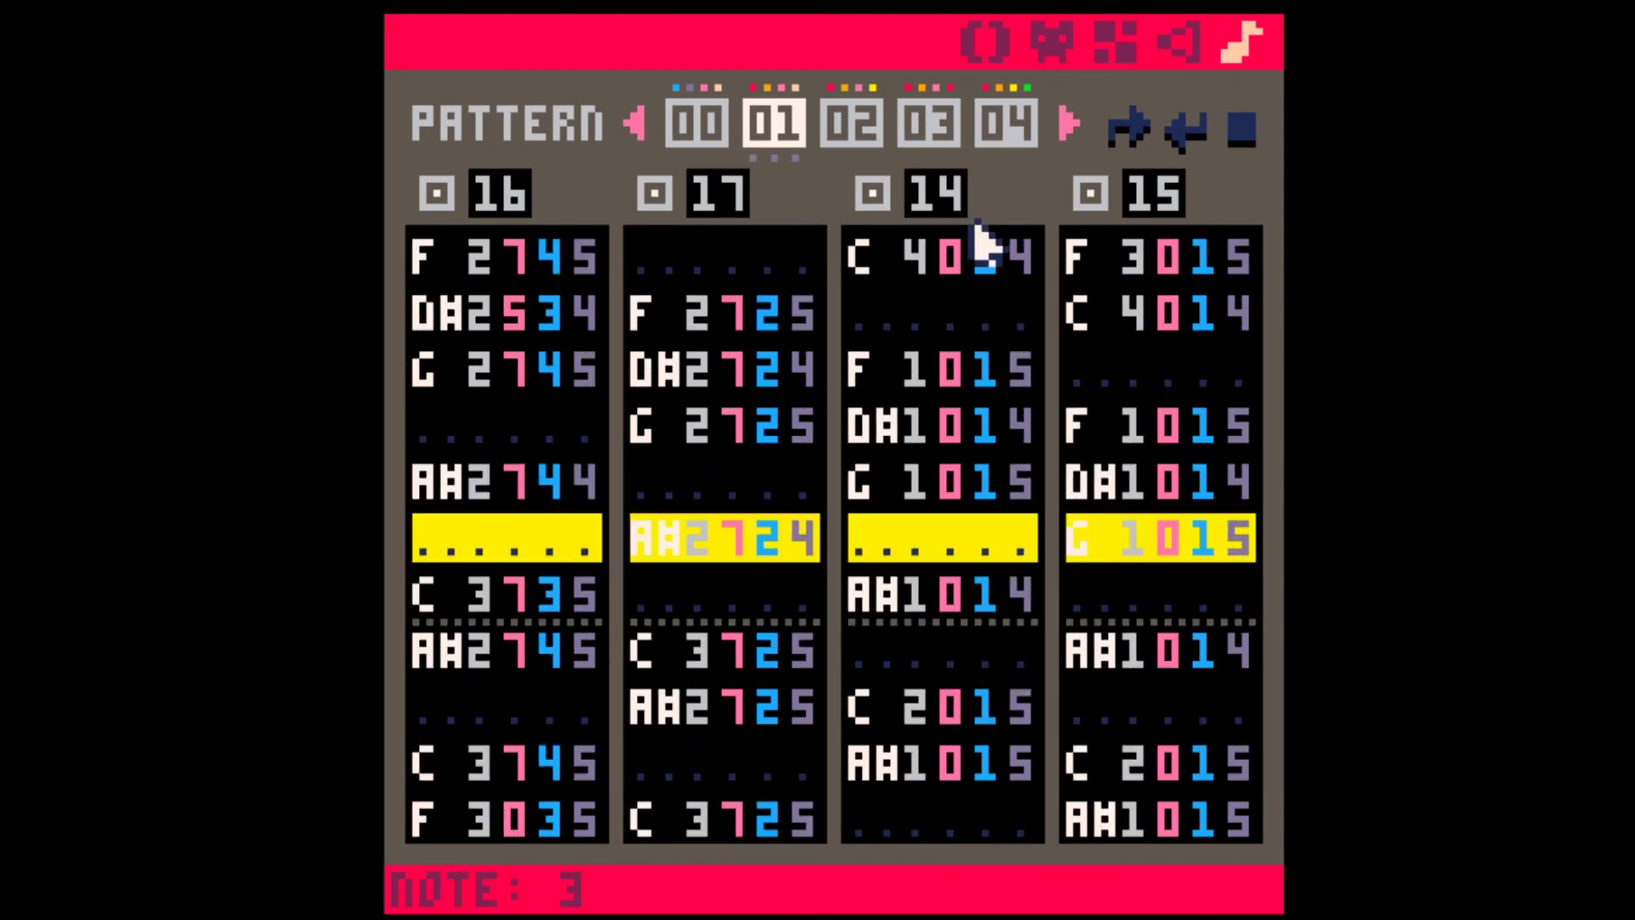
key("space")
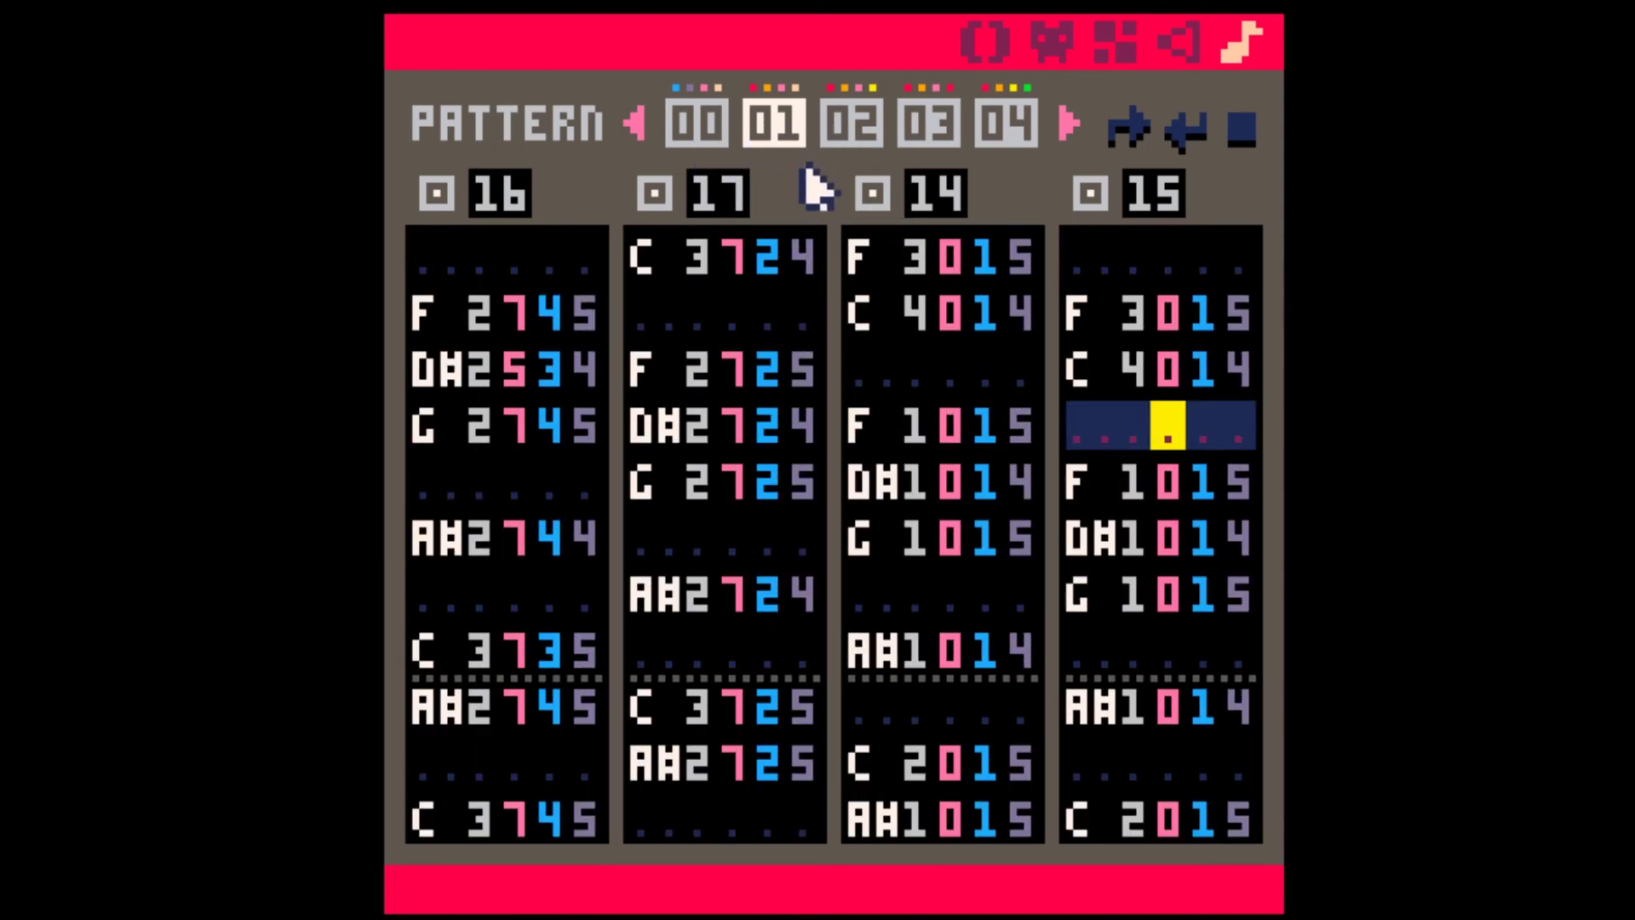
- Compare the opening rows of patterns 00 to 03, and play the song from pattern 00 into pattern 02
left_click(688, 129)
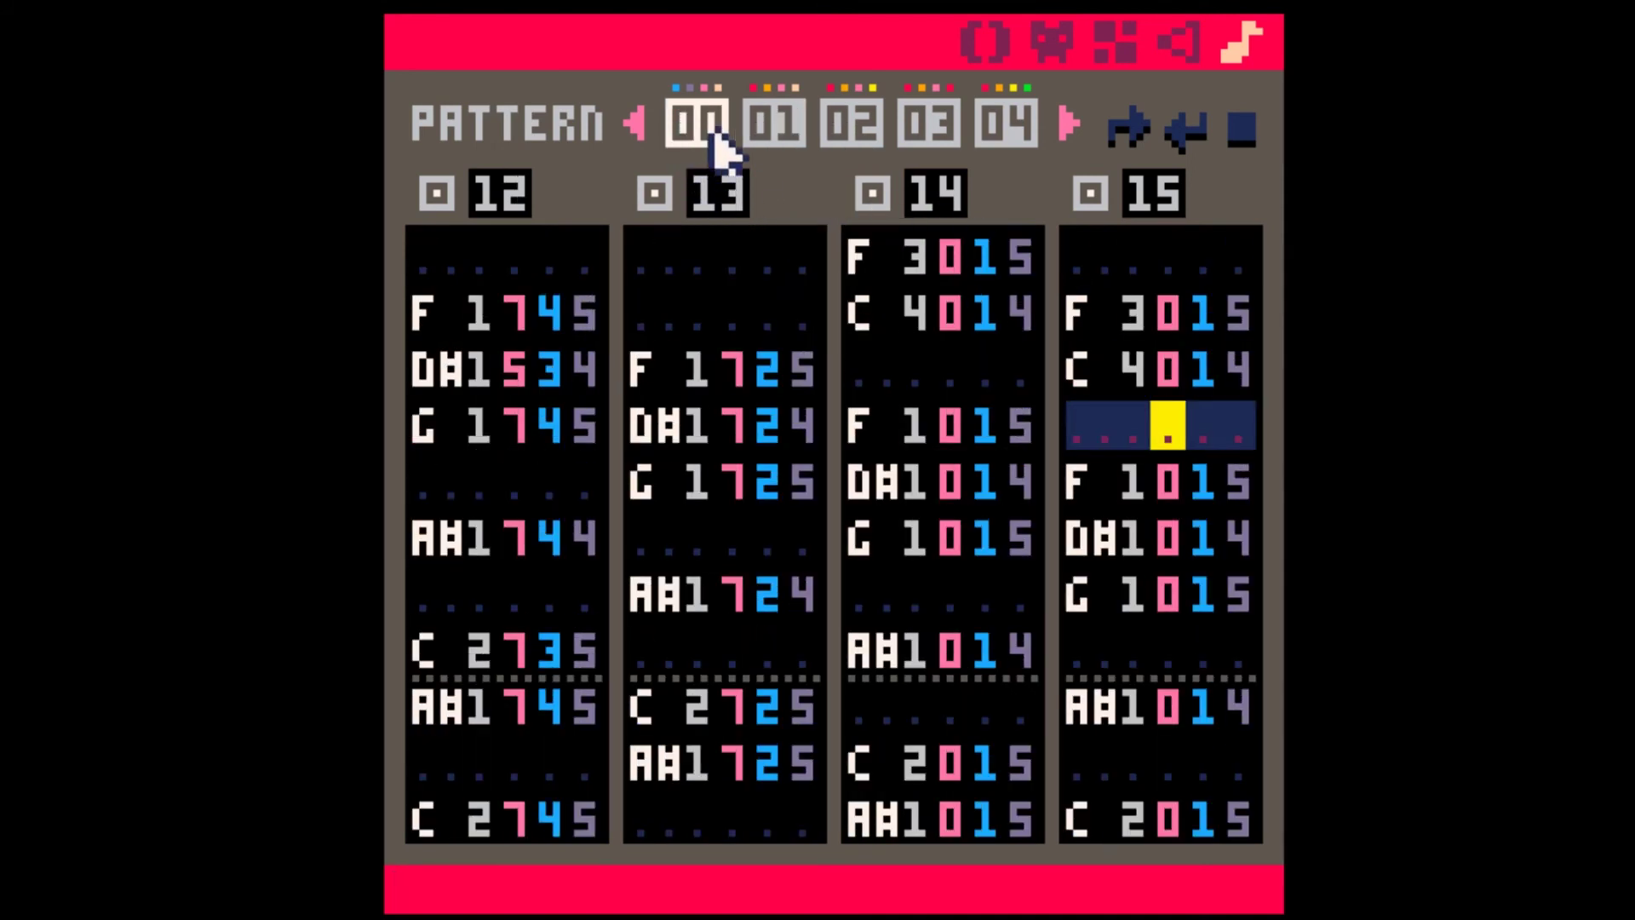
left_click(788, 132)
left_click(852, 132)
left_click(911, 132)
left_click(860, 136)
left_click(759, 138)
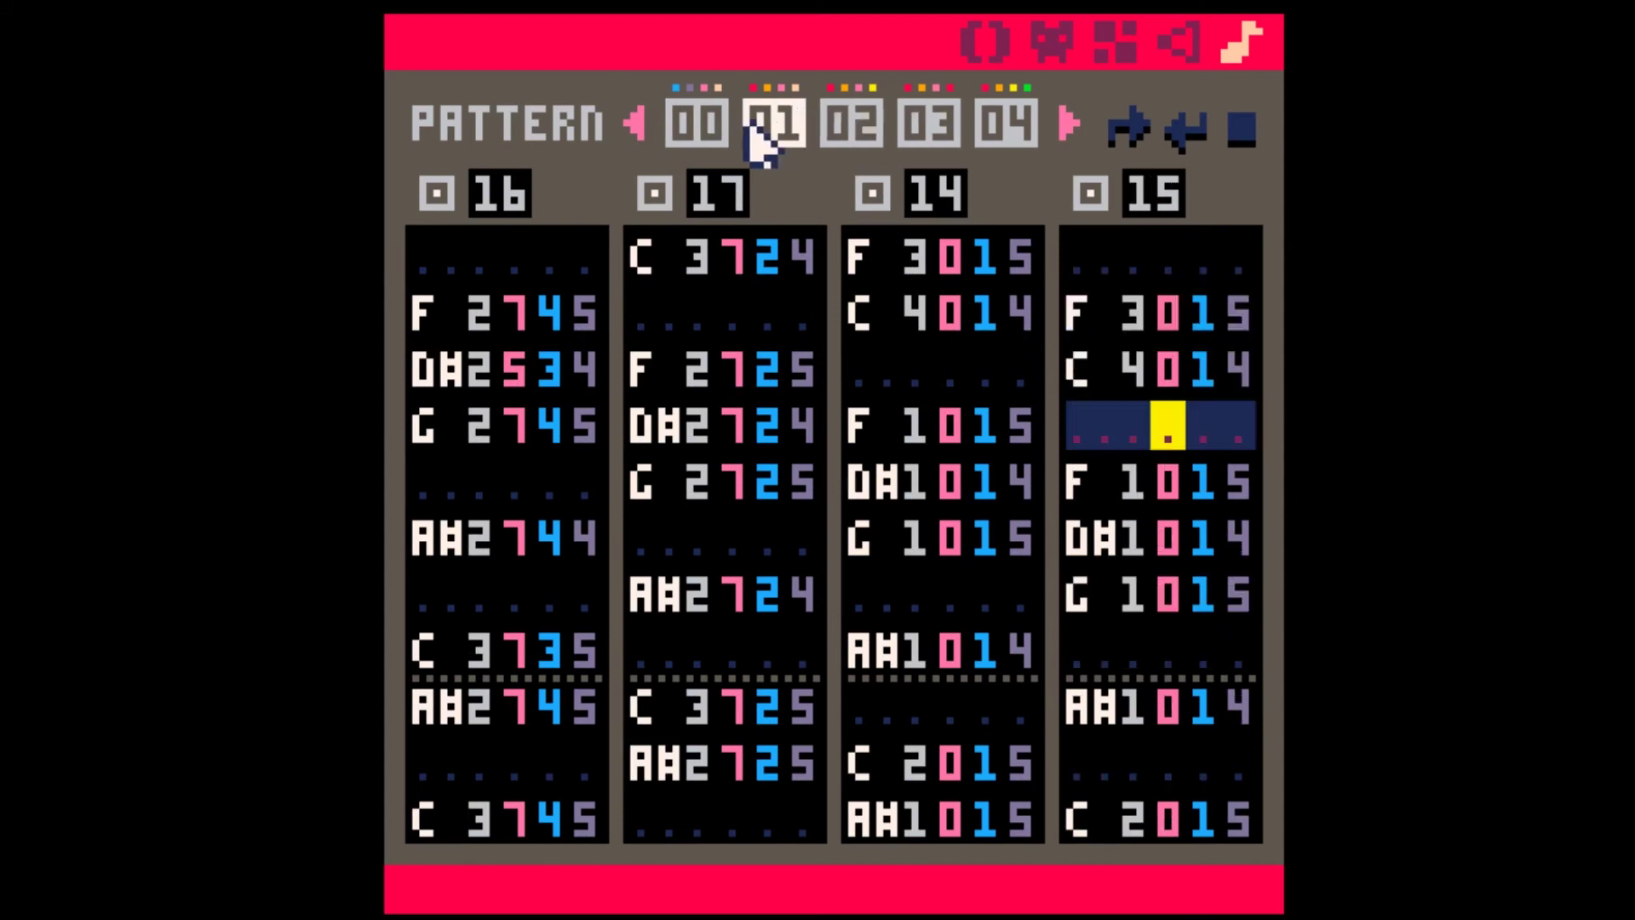
left_click(699, 136)
key("space")
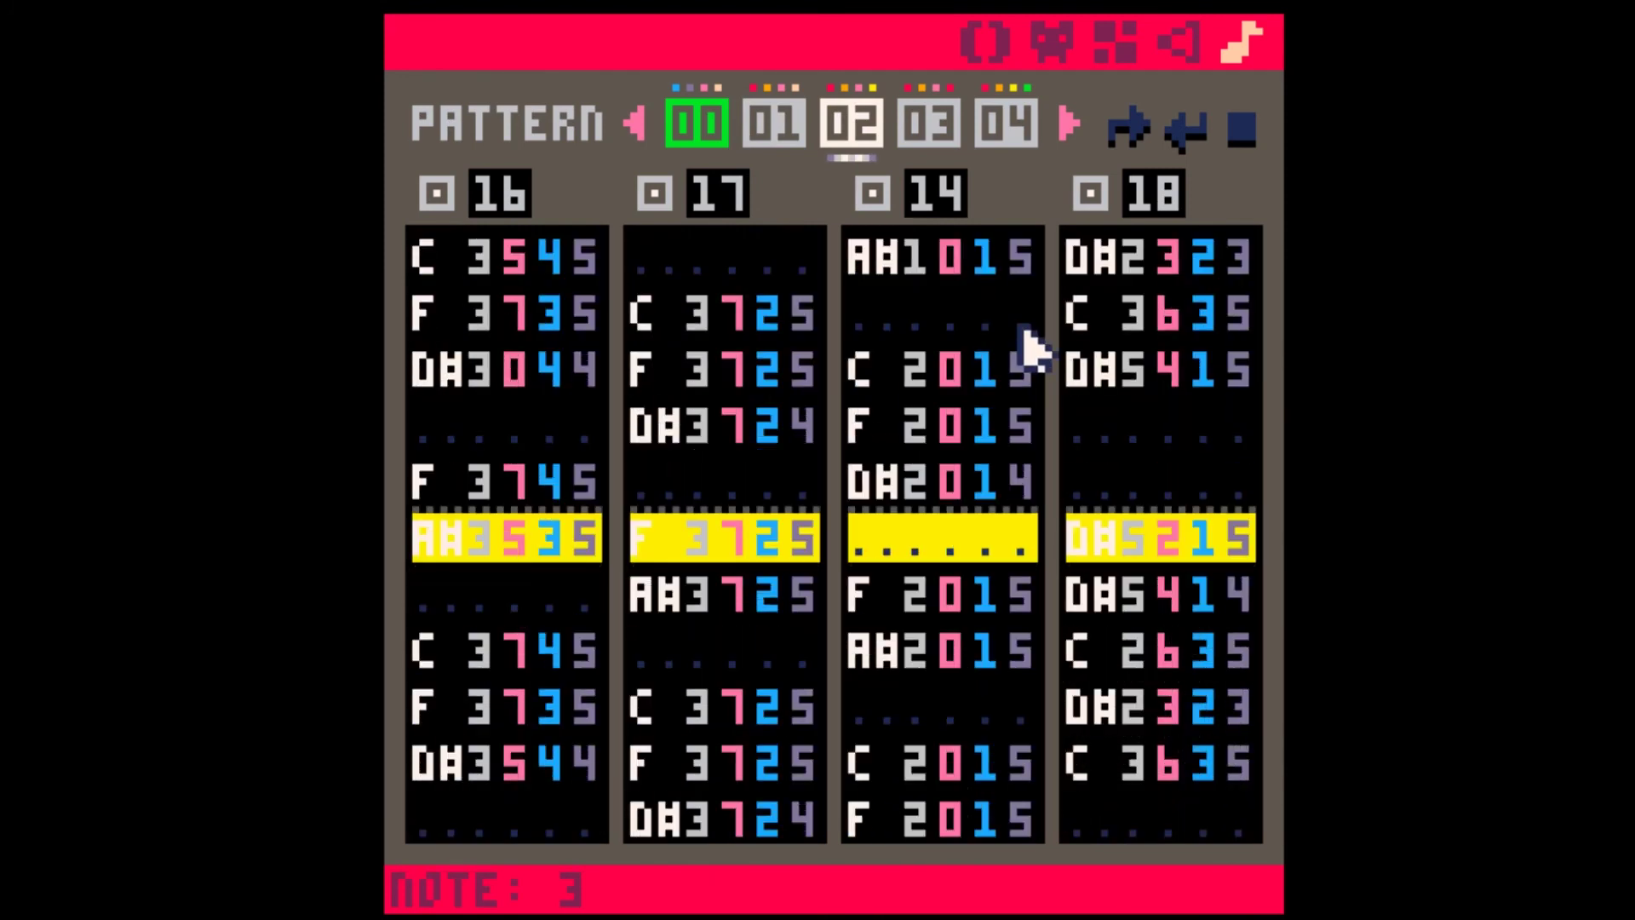
key("space")
- Copy the first three rows of SFX 15 in pattern 01 to positions 0 to 2 of SFX 18 in pattern 02
left_click_drag(1086, 255, 1261, 374)
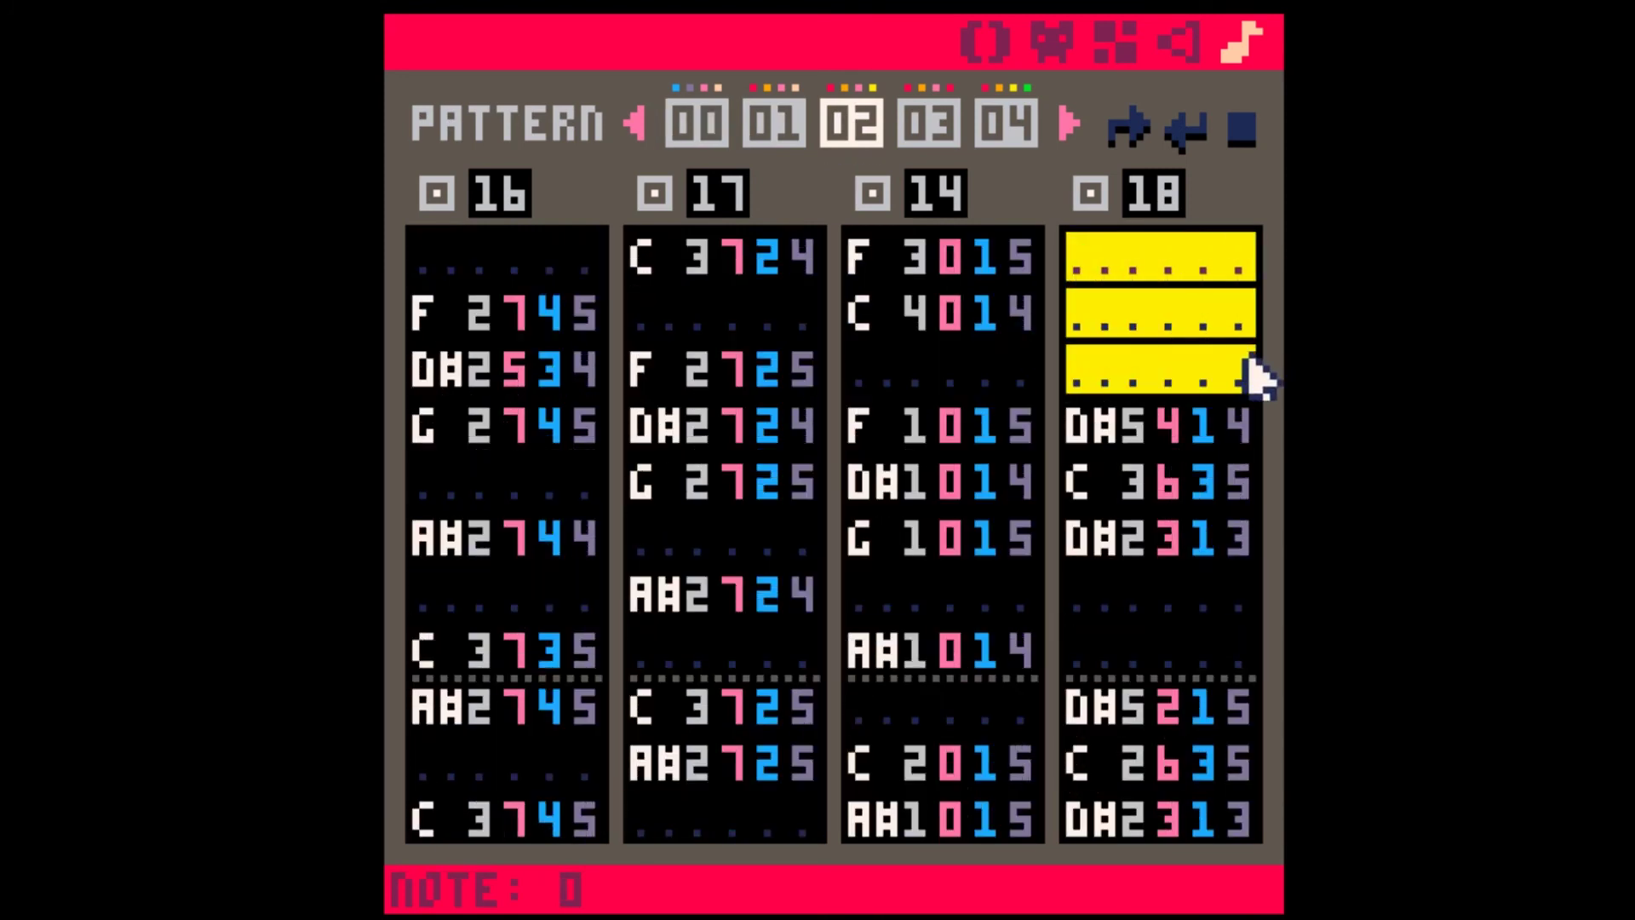
left_click_drag(1098, 268, 1231, 370)
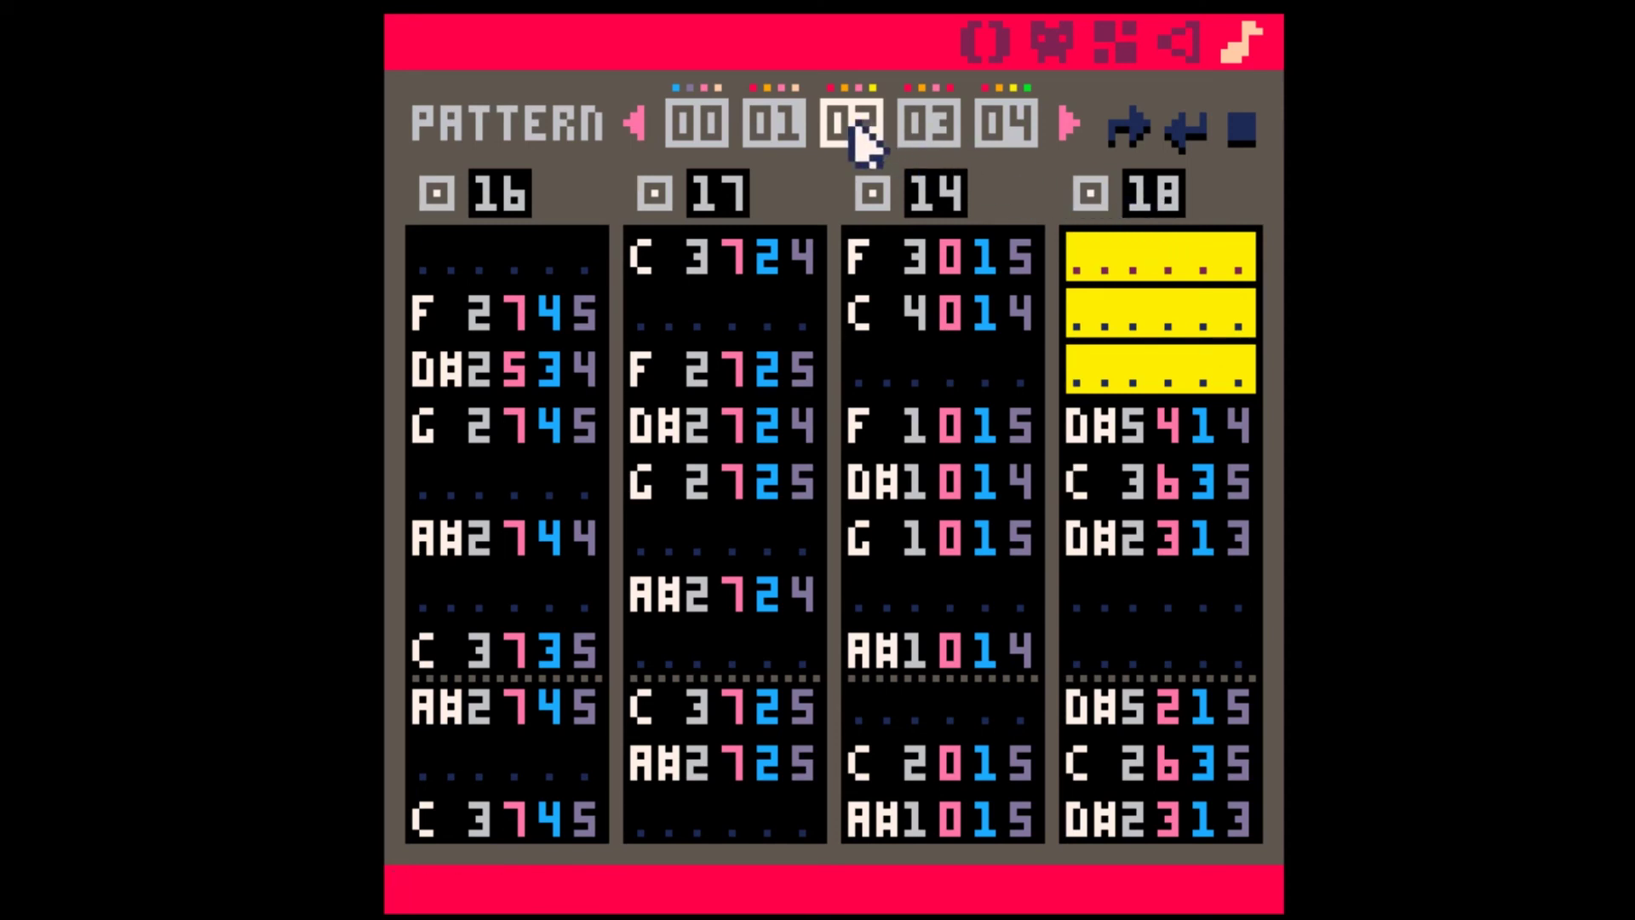
left_click(777, 136)
left_click(1075, 254)
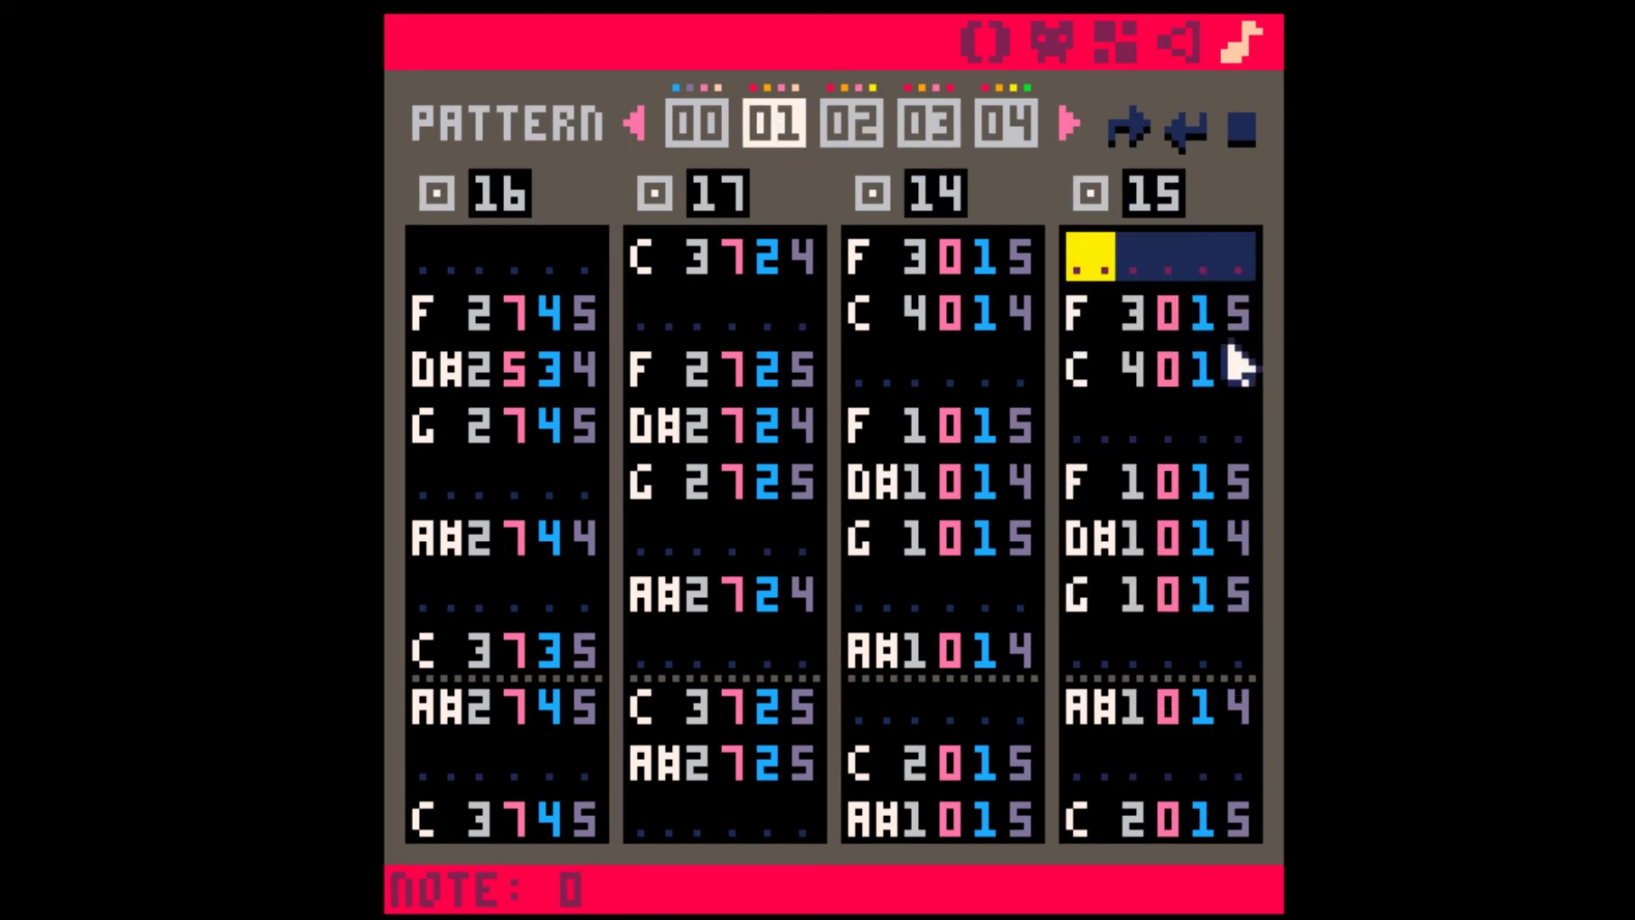
left_click(1239, 366, "shift")
key("ctrl+c")
left_click(867, 134)
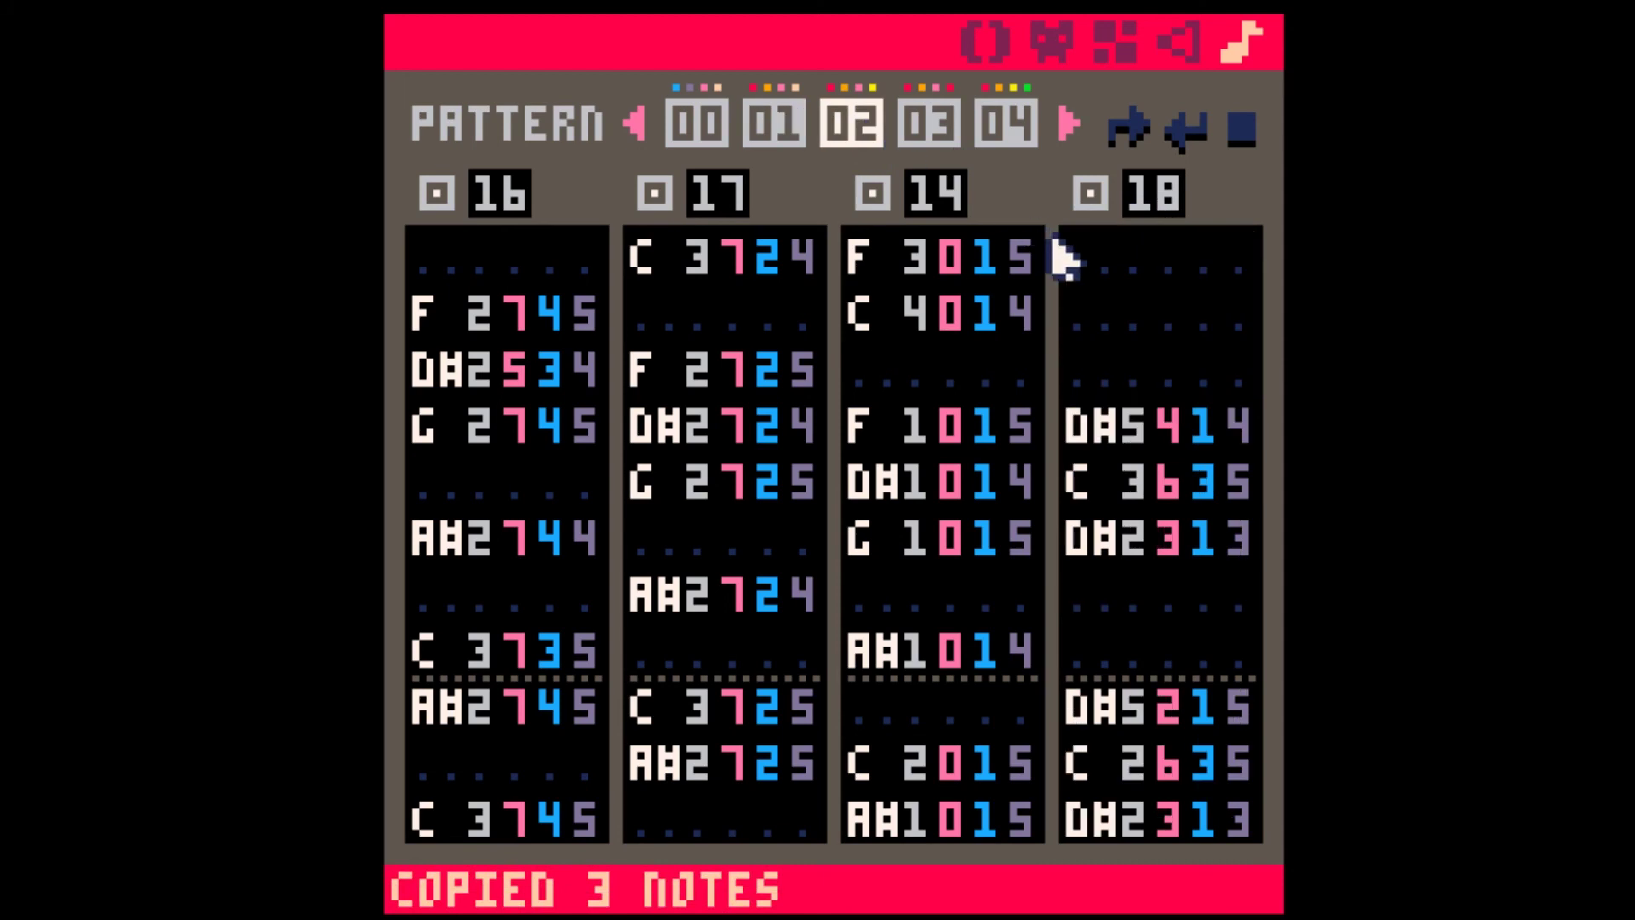
left_click(1067, 255)
key("ctrl+v")
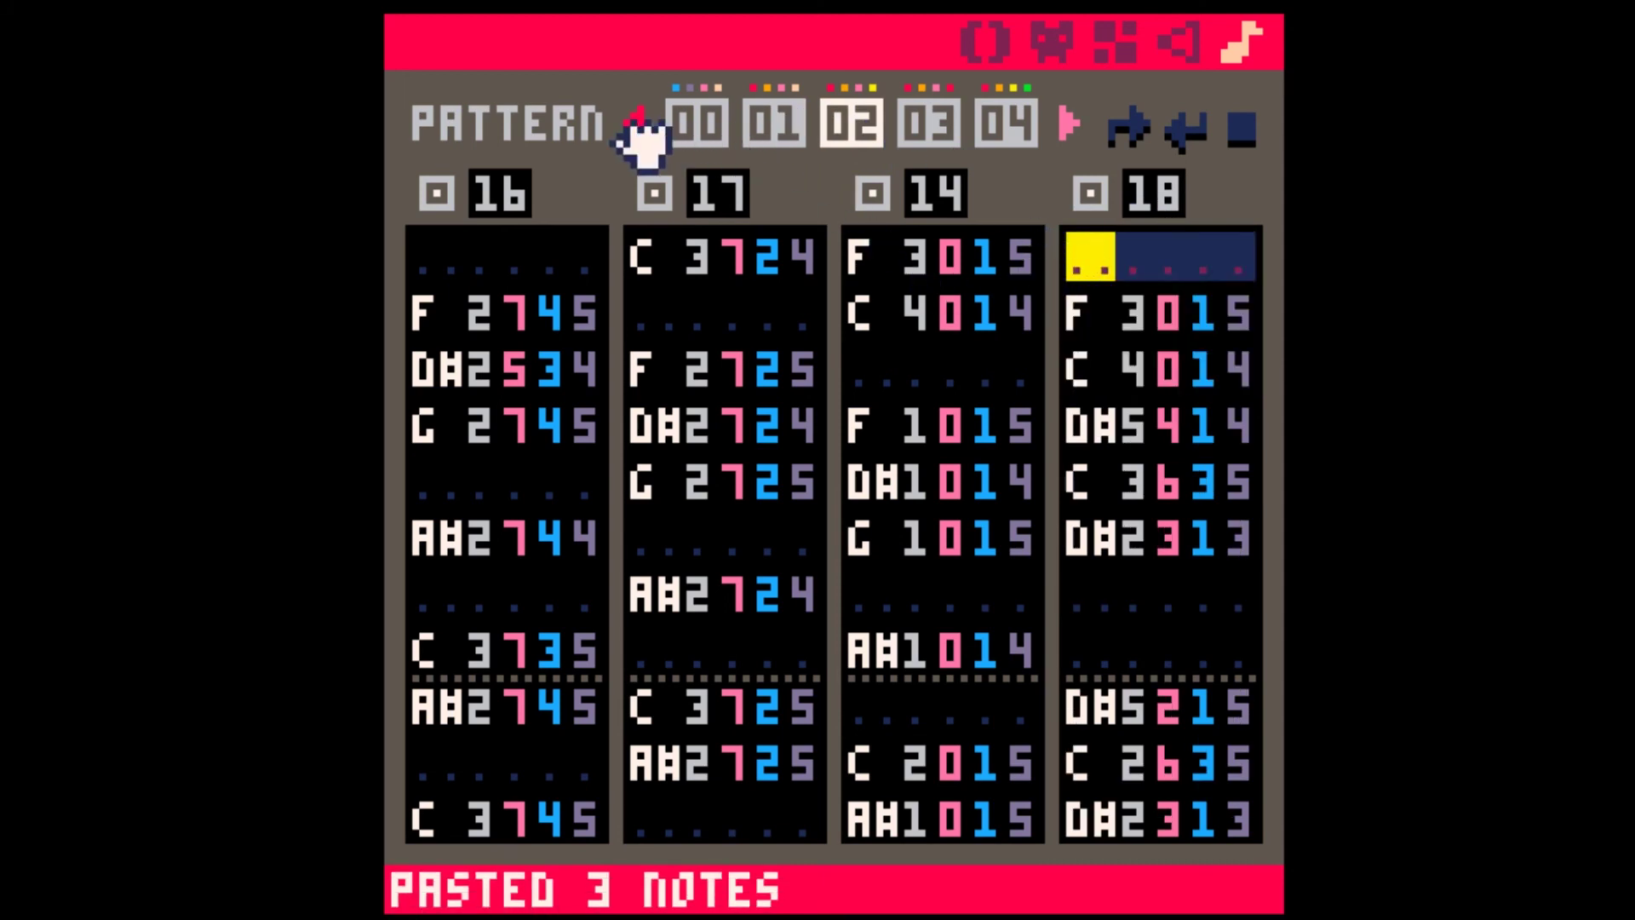
- Check the carried-over opening notes of SFX 14 and 15 in pattern 00, and duplicate both SFX starting at slot 19
left_click(698, 136)
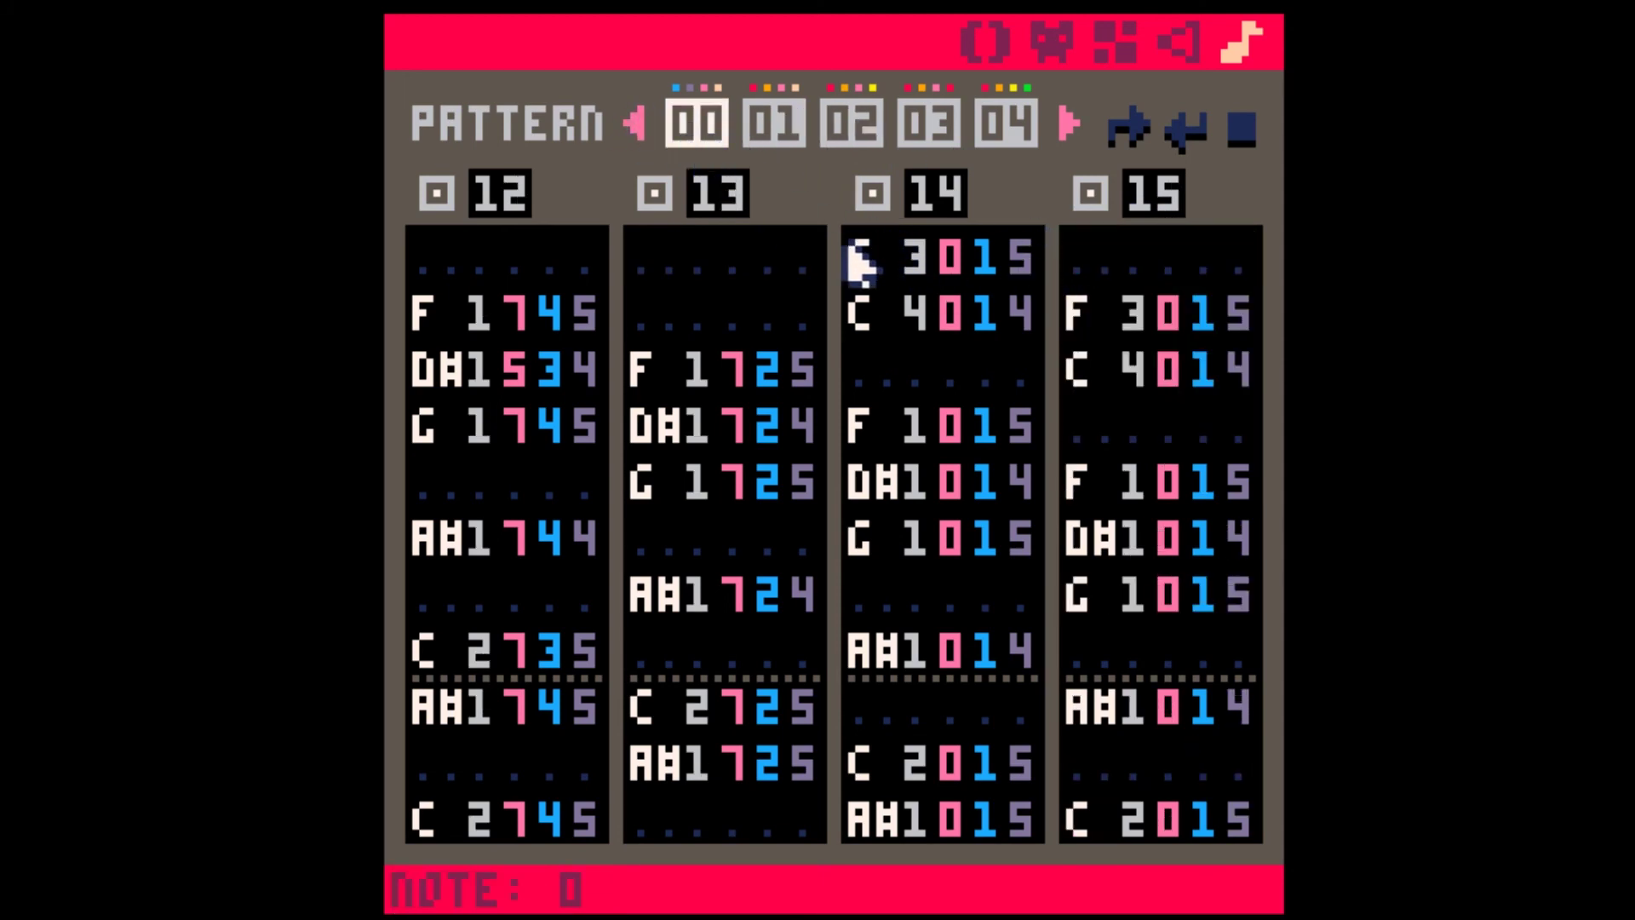
left_click_drag(858, 259, 997, 317)
left_click_drag(1099, 255, 1252, 374)
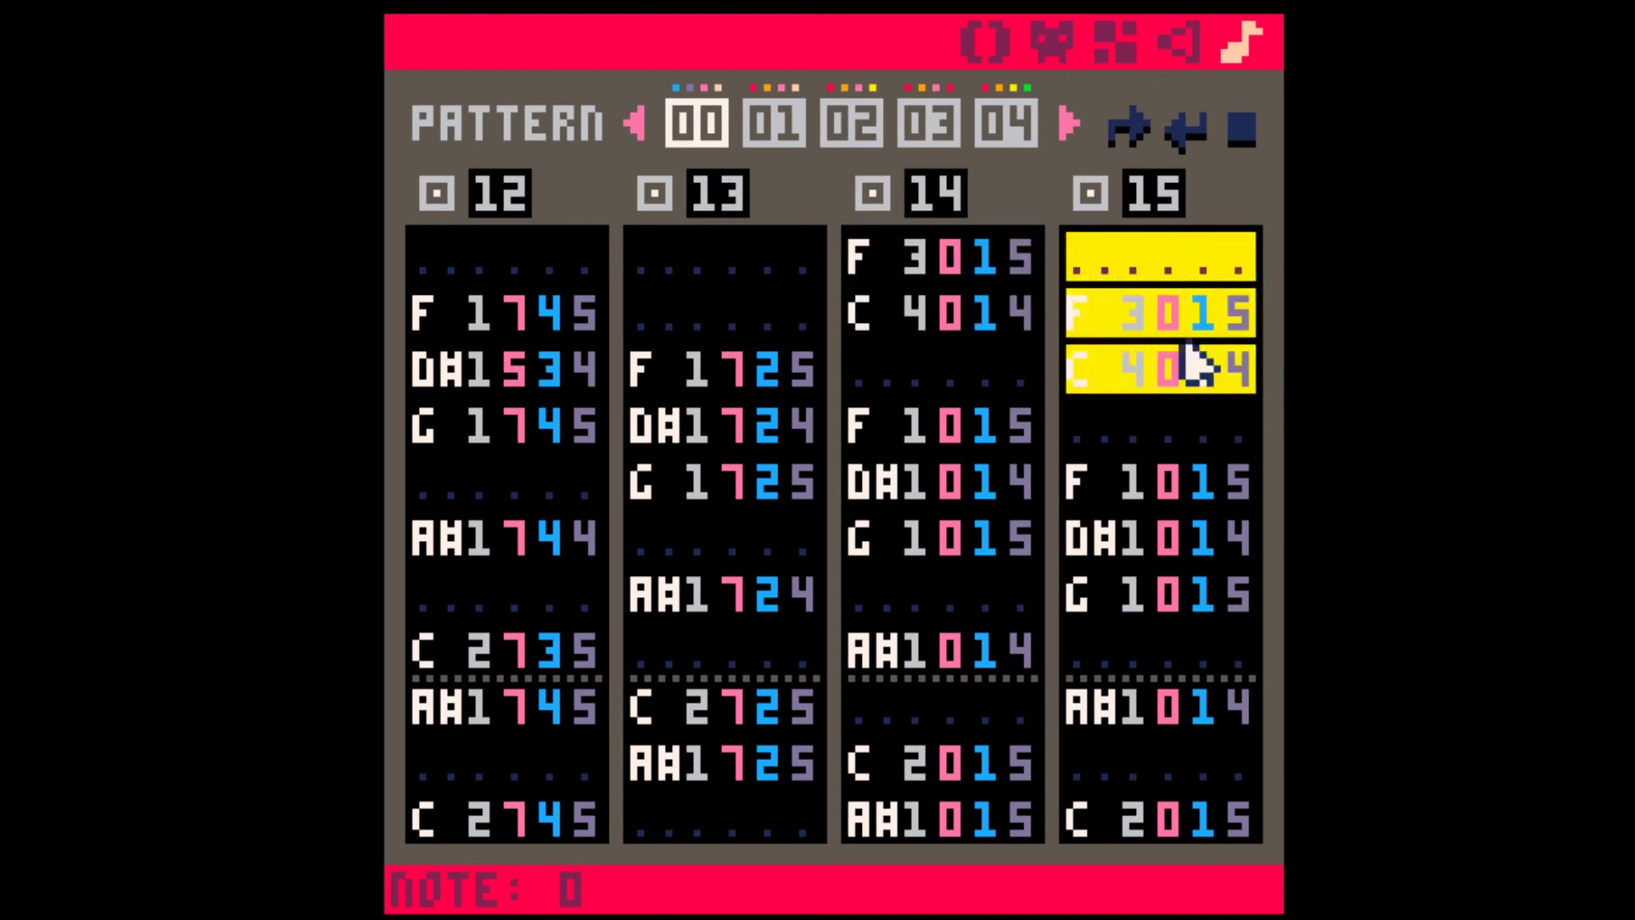
key("ctrl+c")
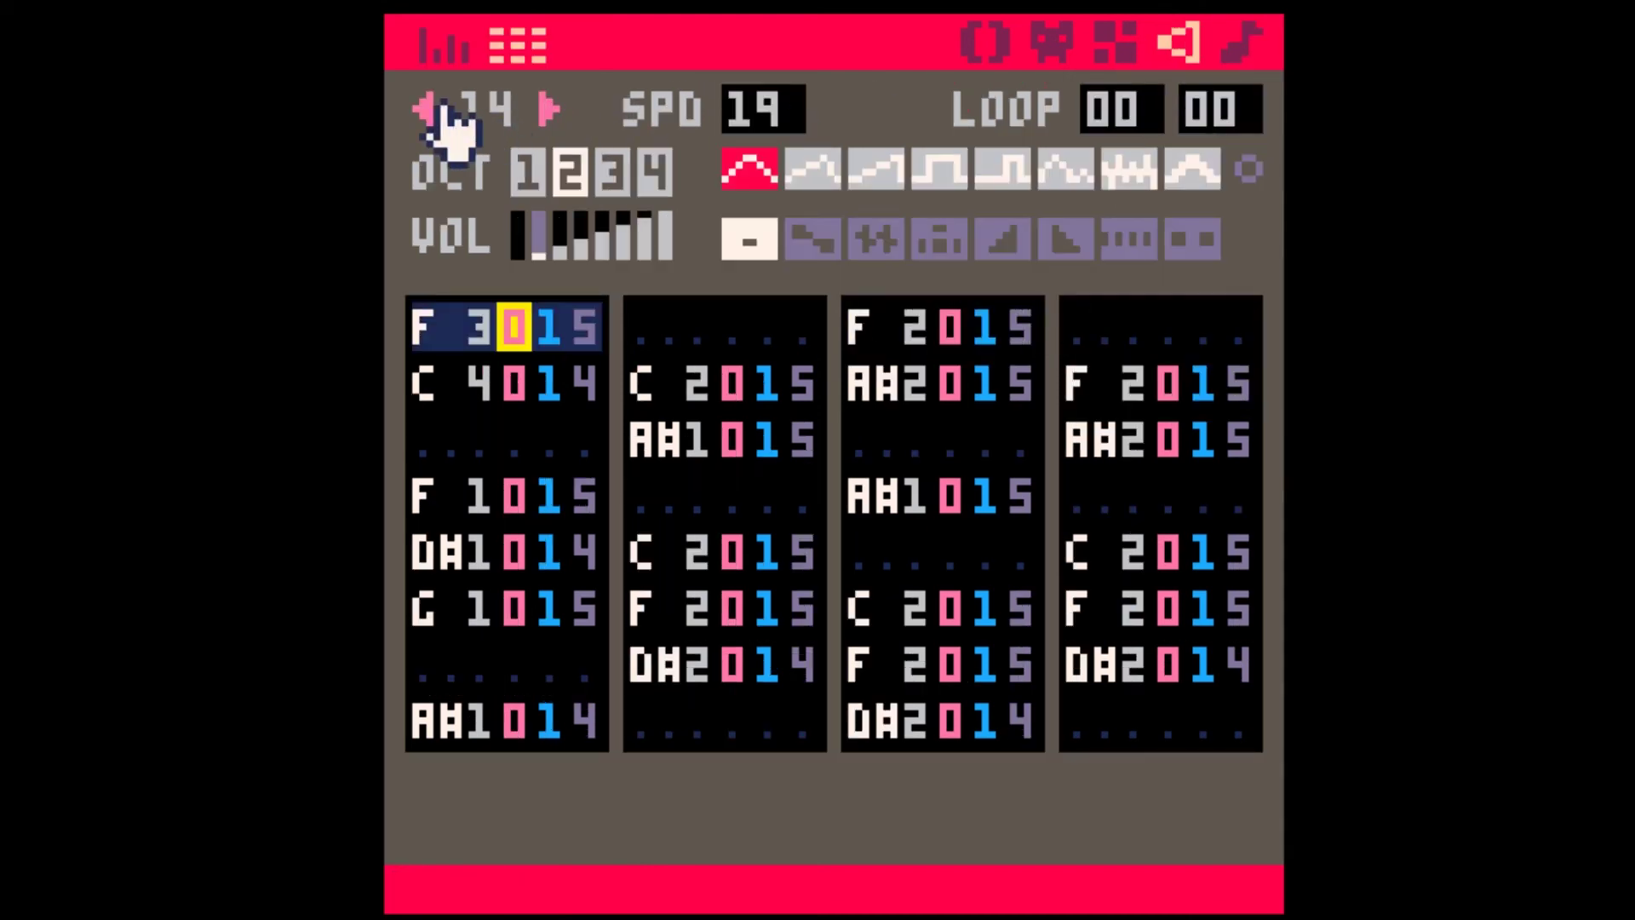
left_click(546, 106)
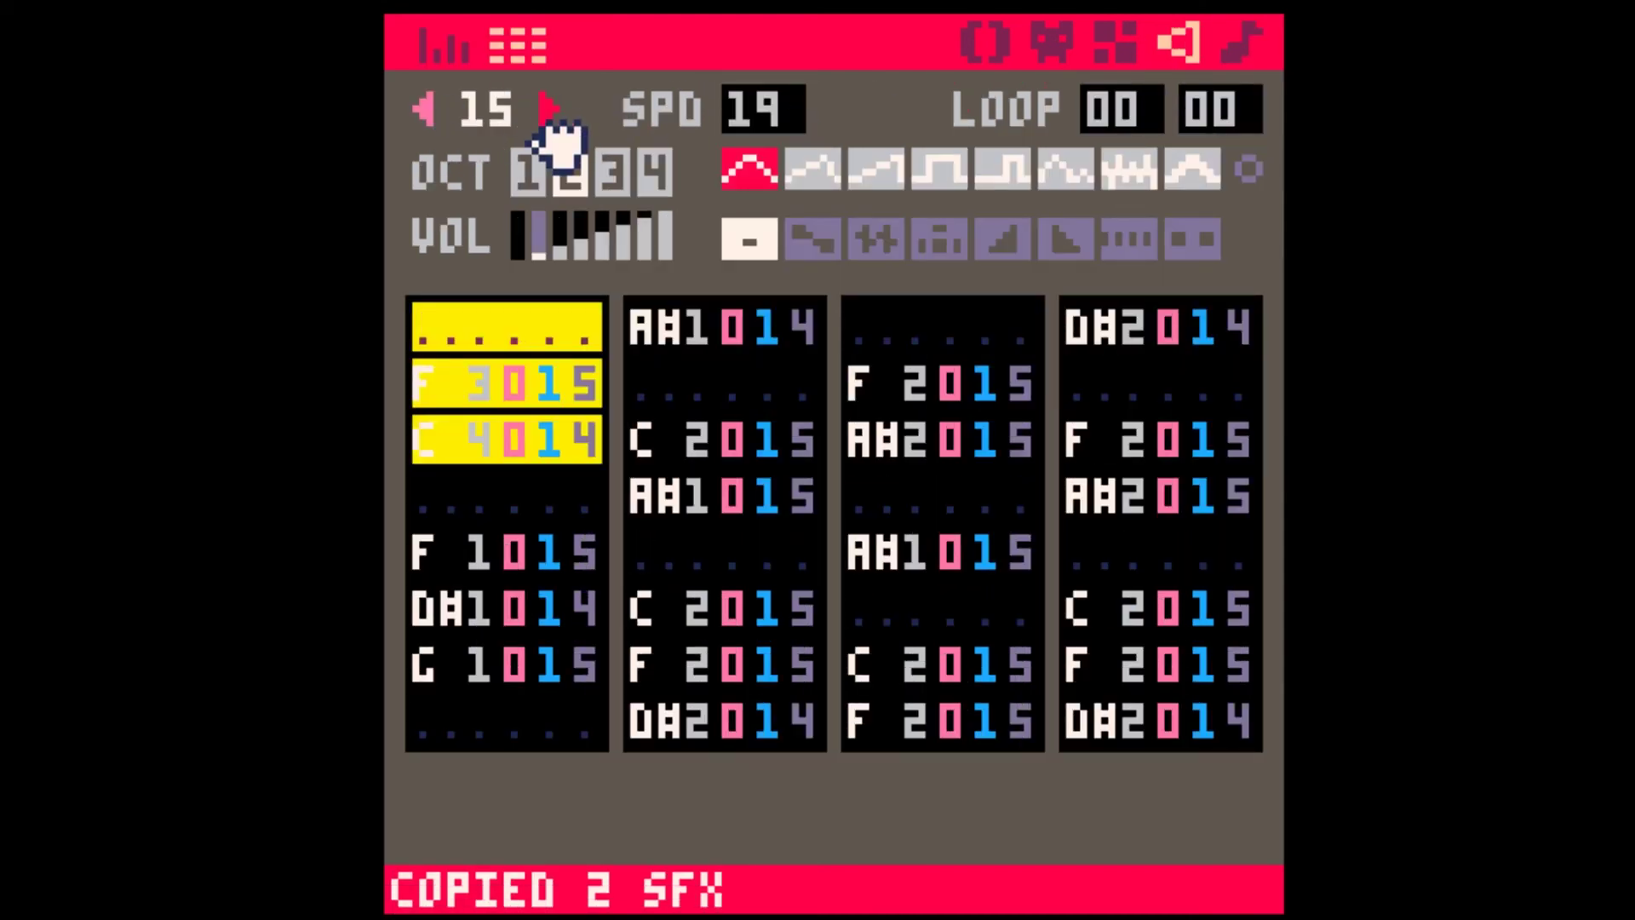
left_click(547, 107)
left_click(548, 107)
left_click(547, 106)
left_click(547, 106)
left_click(547, 106)
left_click(426, 108)
key("ctrl+v")
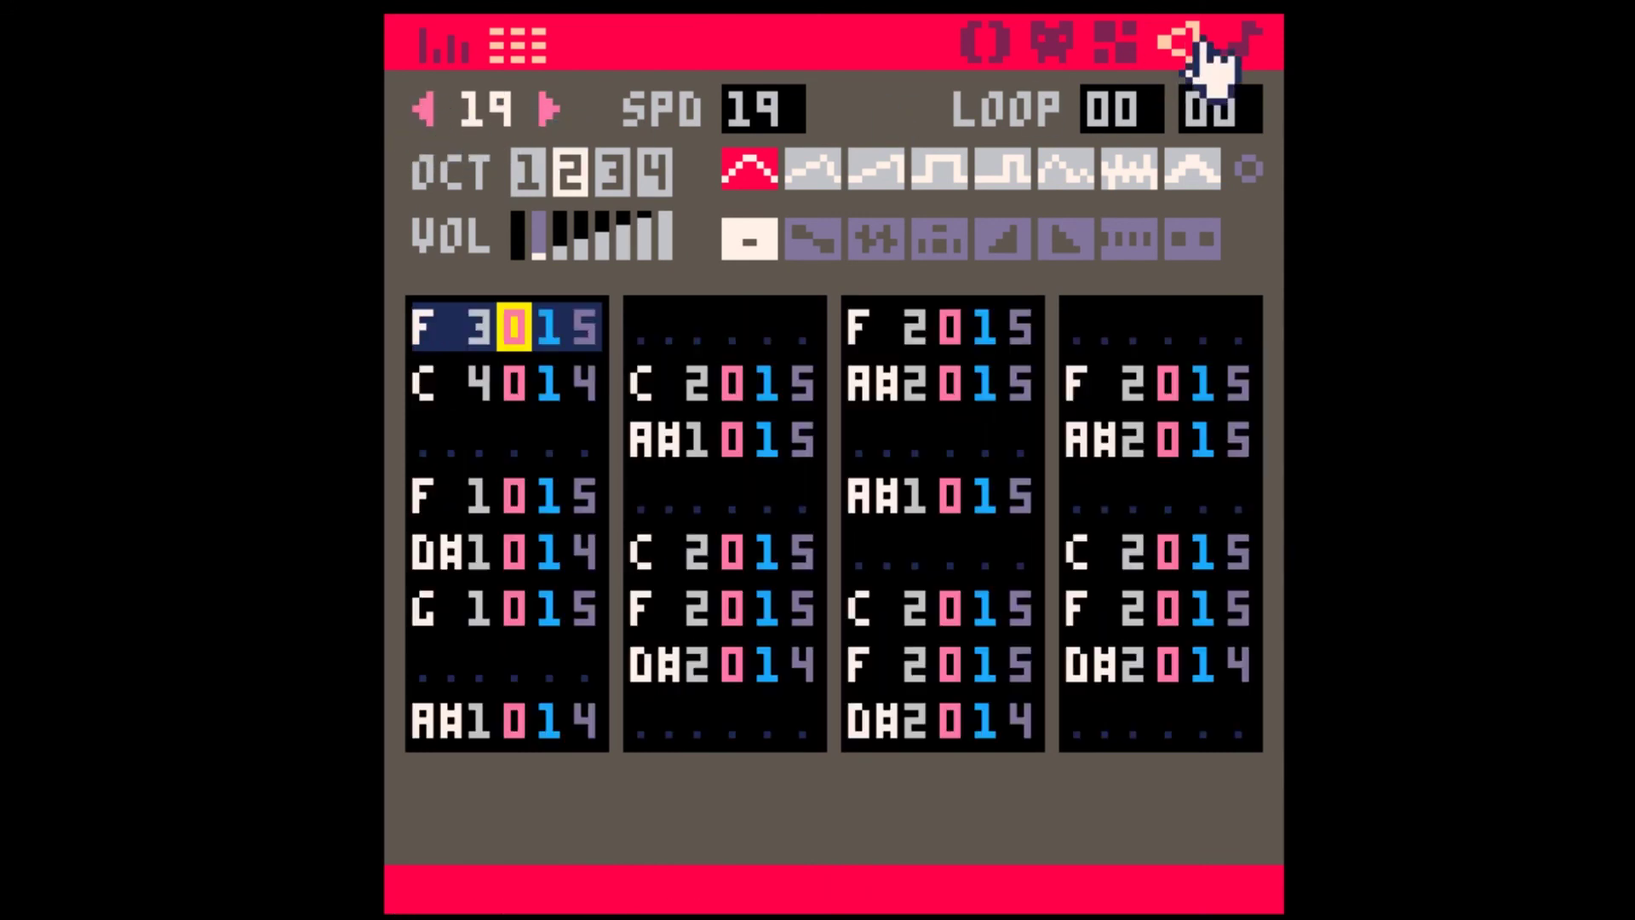
- Assign SFX 19 to the third channel and SFX 20 to the fourth channel of pattern 00
left_click(1243, 44)
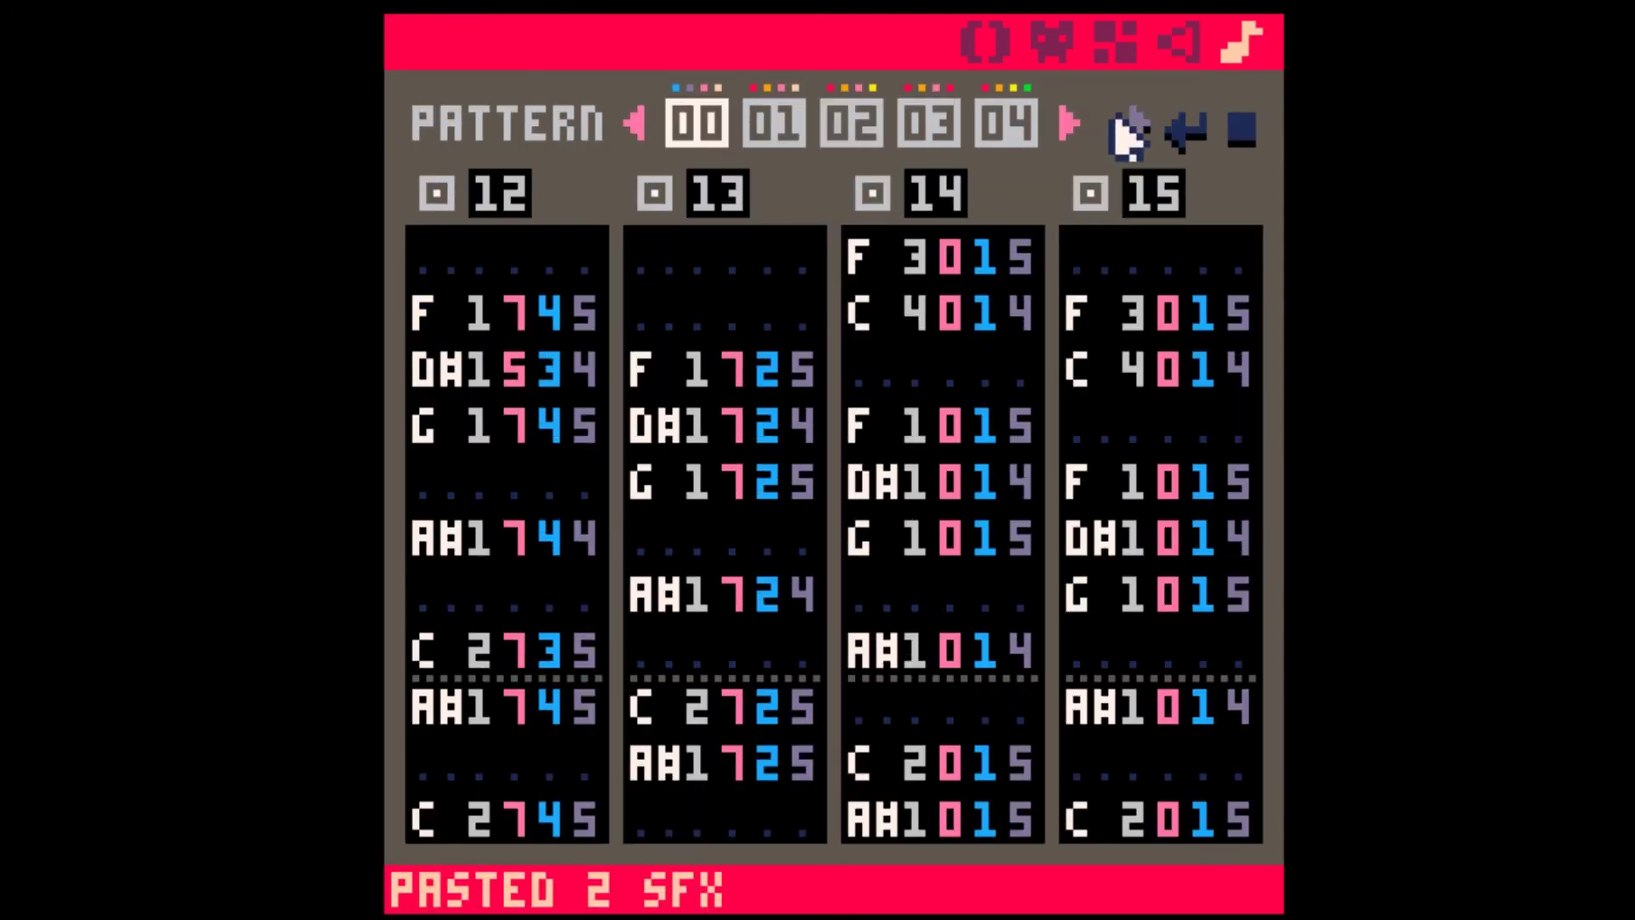
scroll(956, 212, "up", 4)
scroll(956, 212, "up", 1)
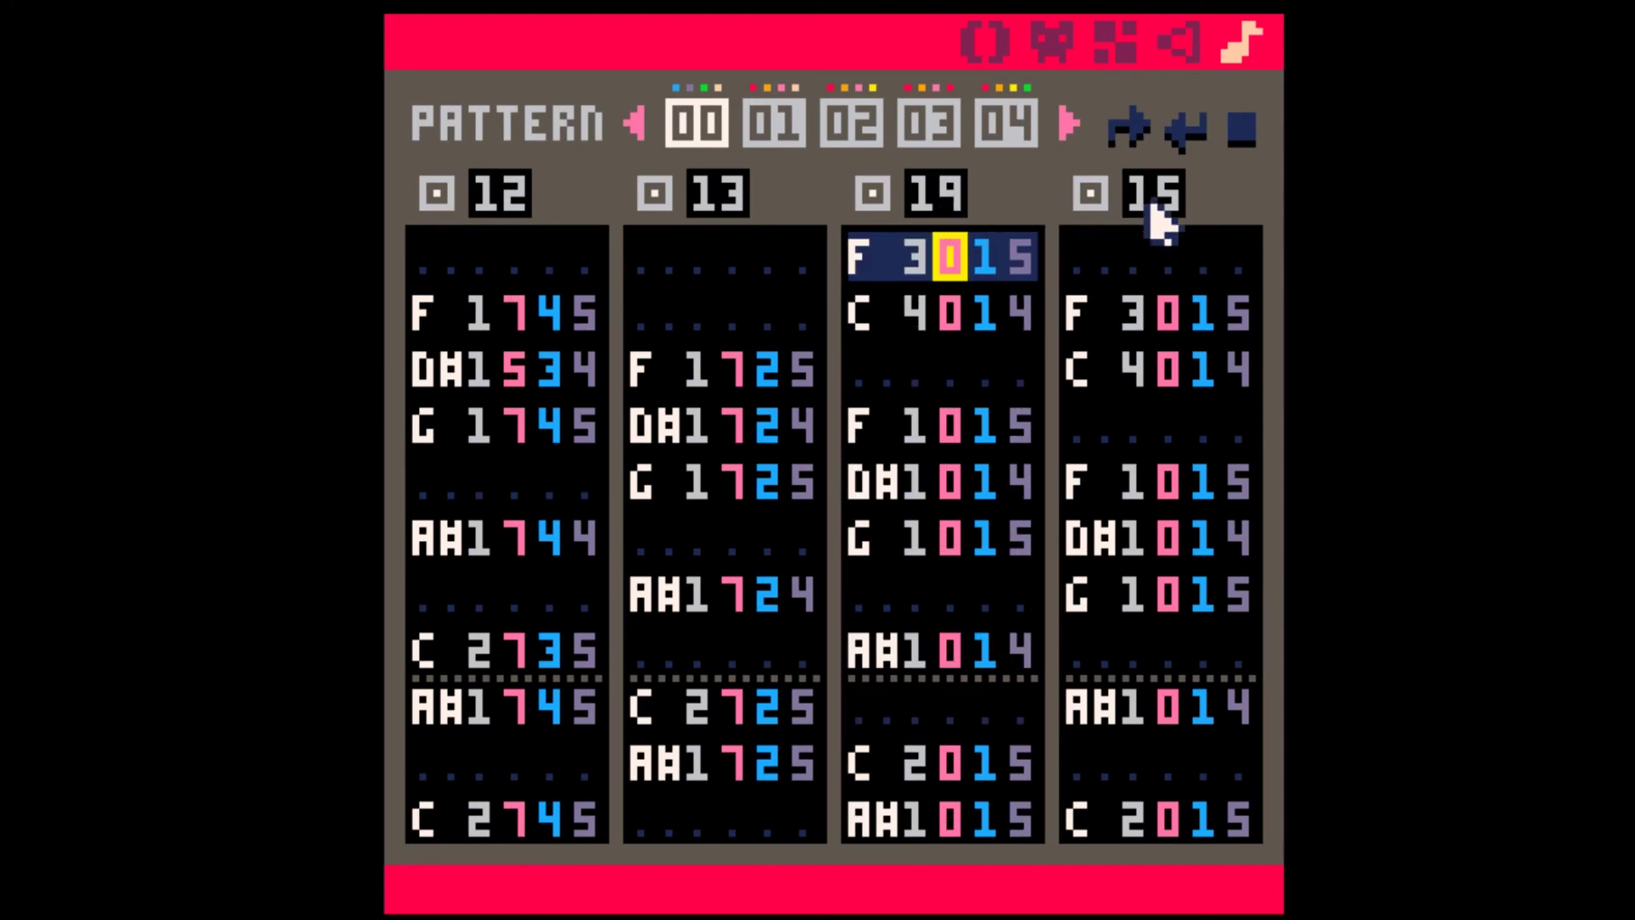
scroll(1154, 219, "up", 5)
- Delete the carried-over F and C notes from the opening rows of SFX 19 and SFX 20 in pattern 00
left_click(992, 257)
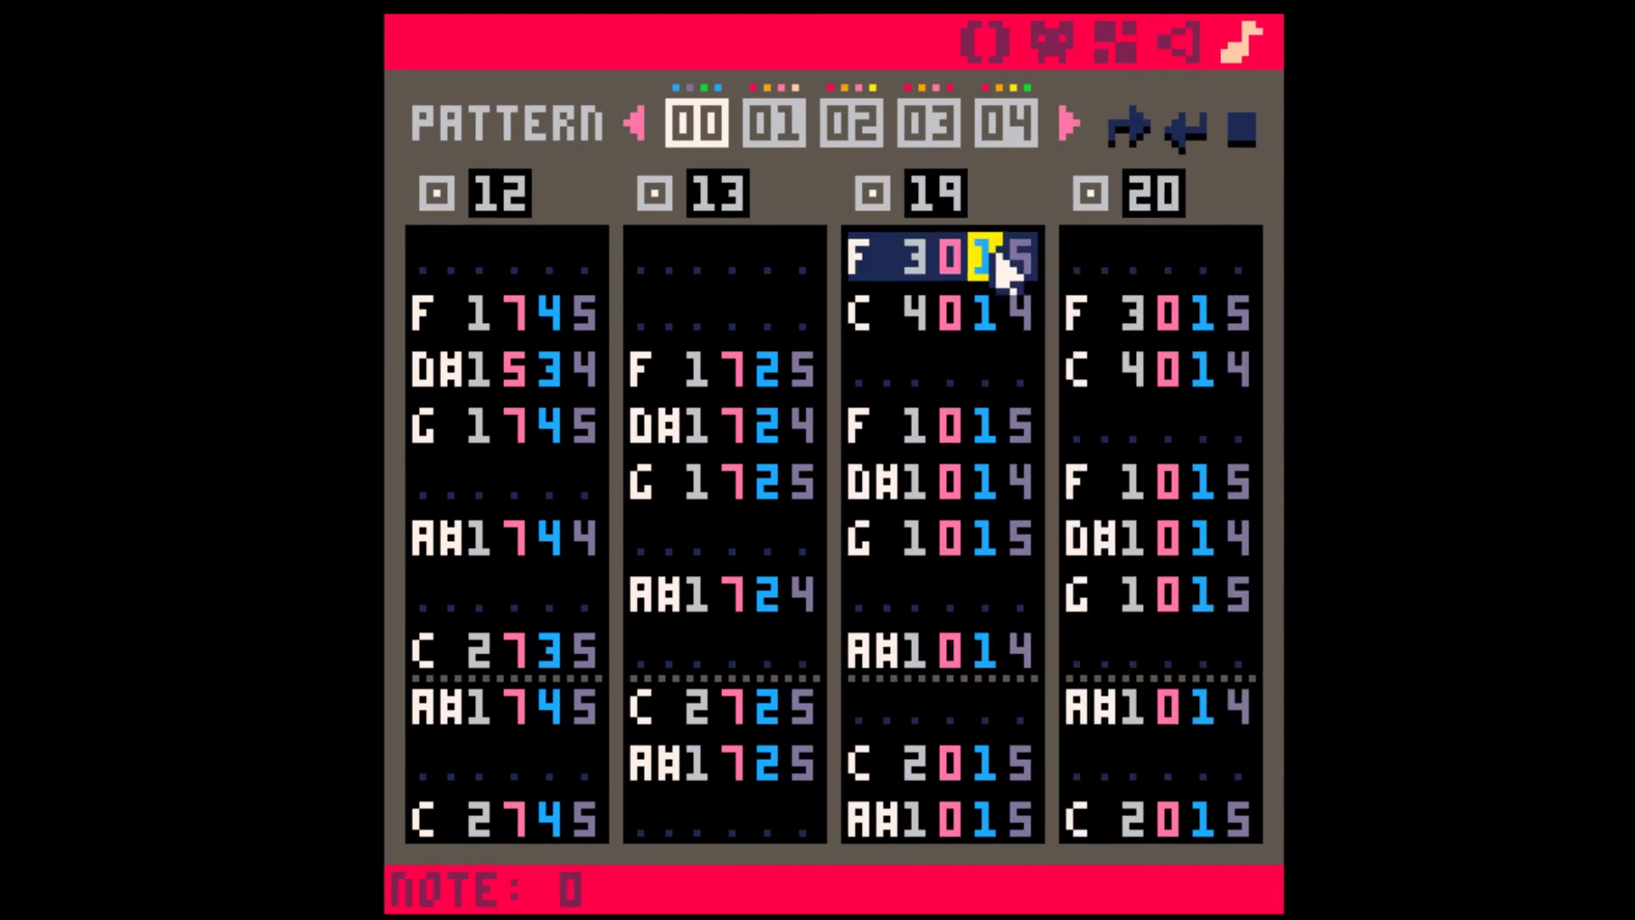
key("Delete")
key("Delete")
left_click(1203, 313)
key("Delete")
key("Delete")
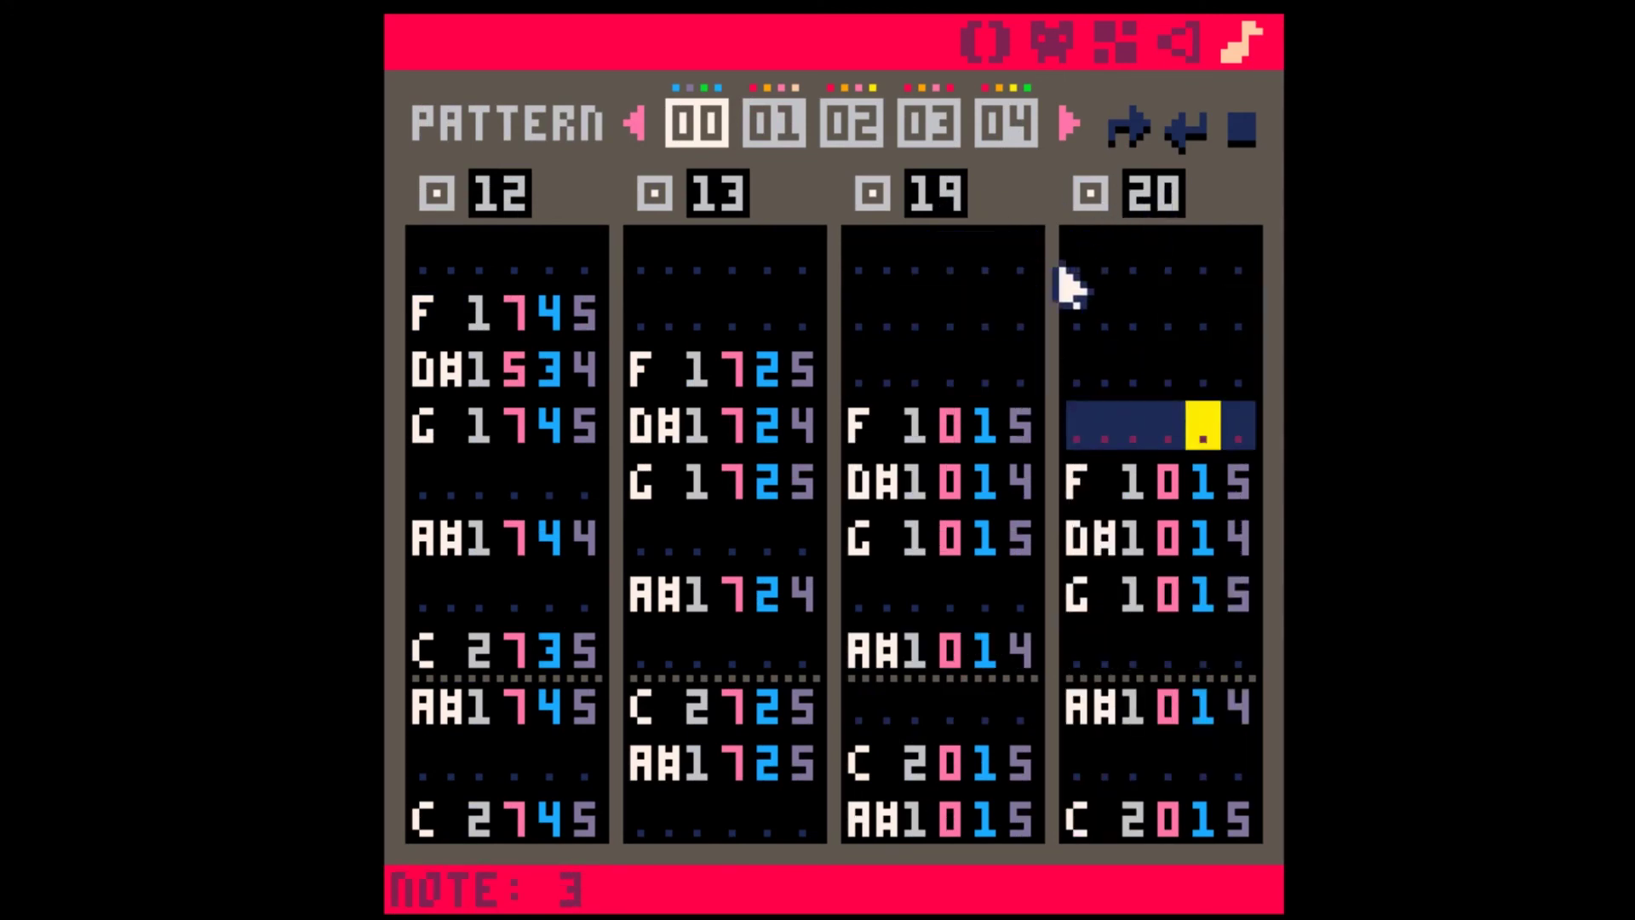
- Play the song from pattern 00 through pattern 04, stop it, and view patterns 03 and 04
key("space")
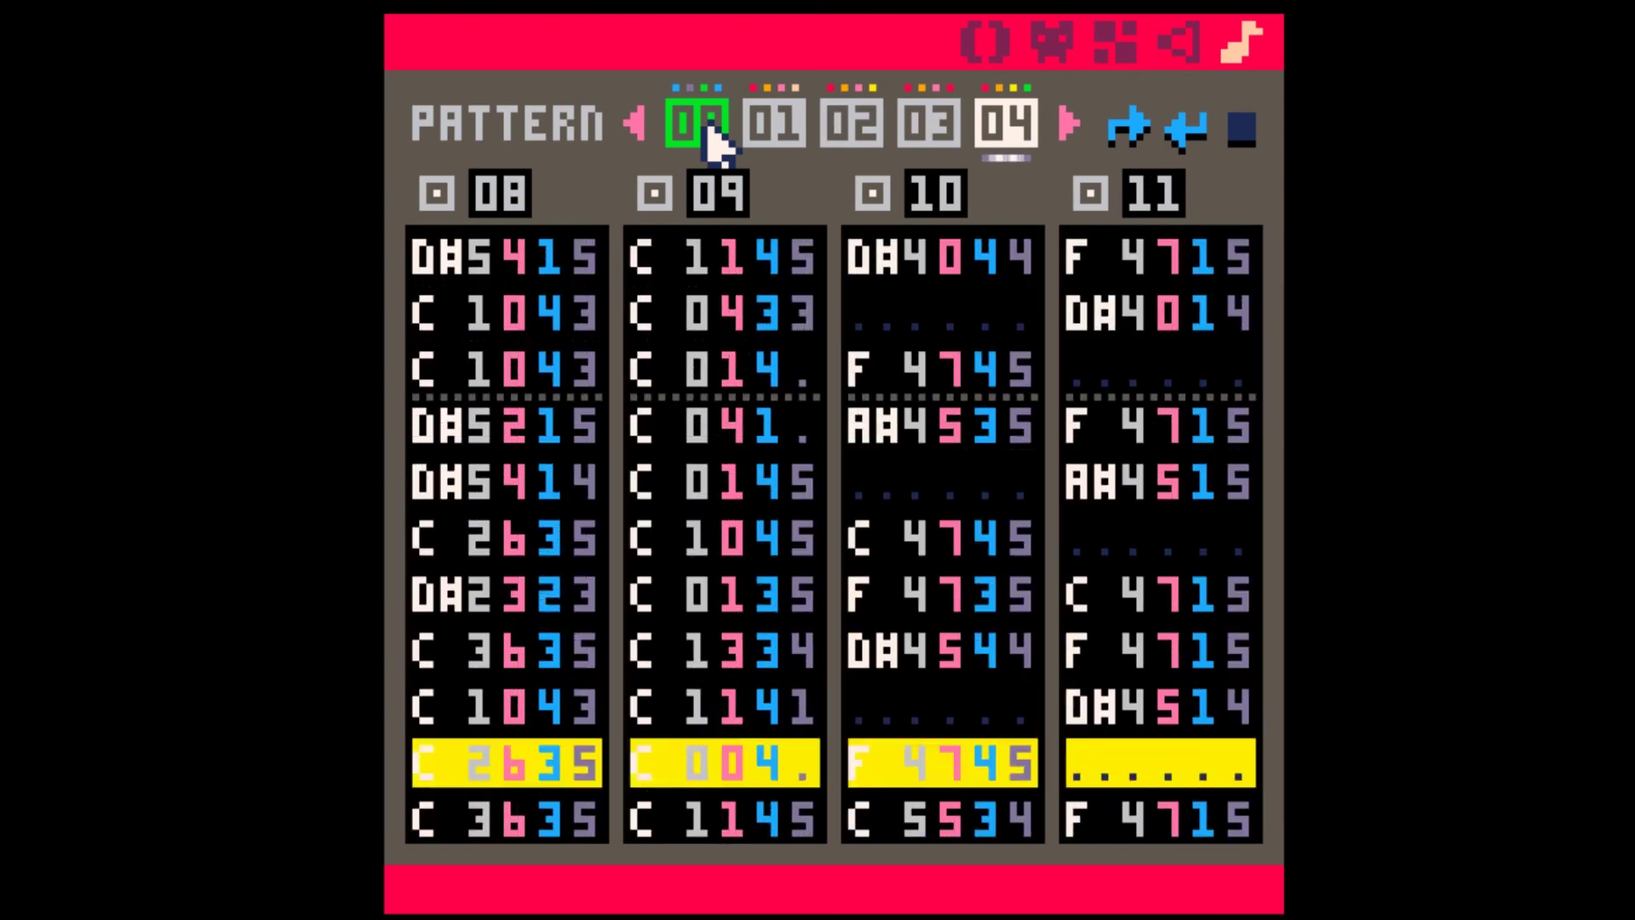
key("space")
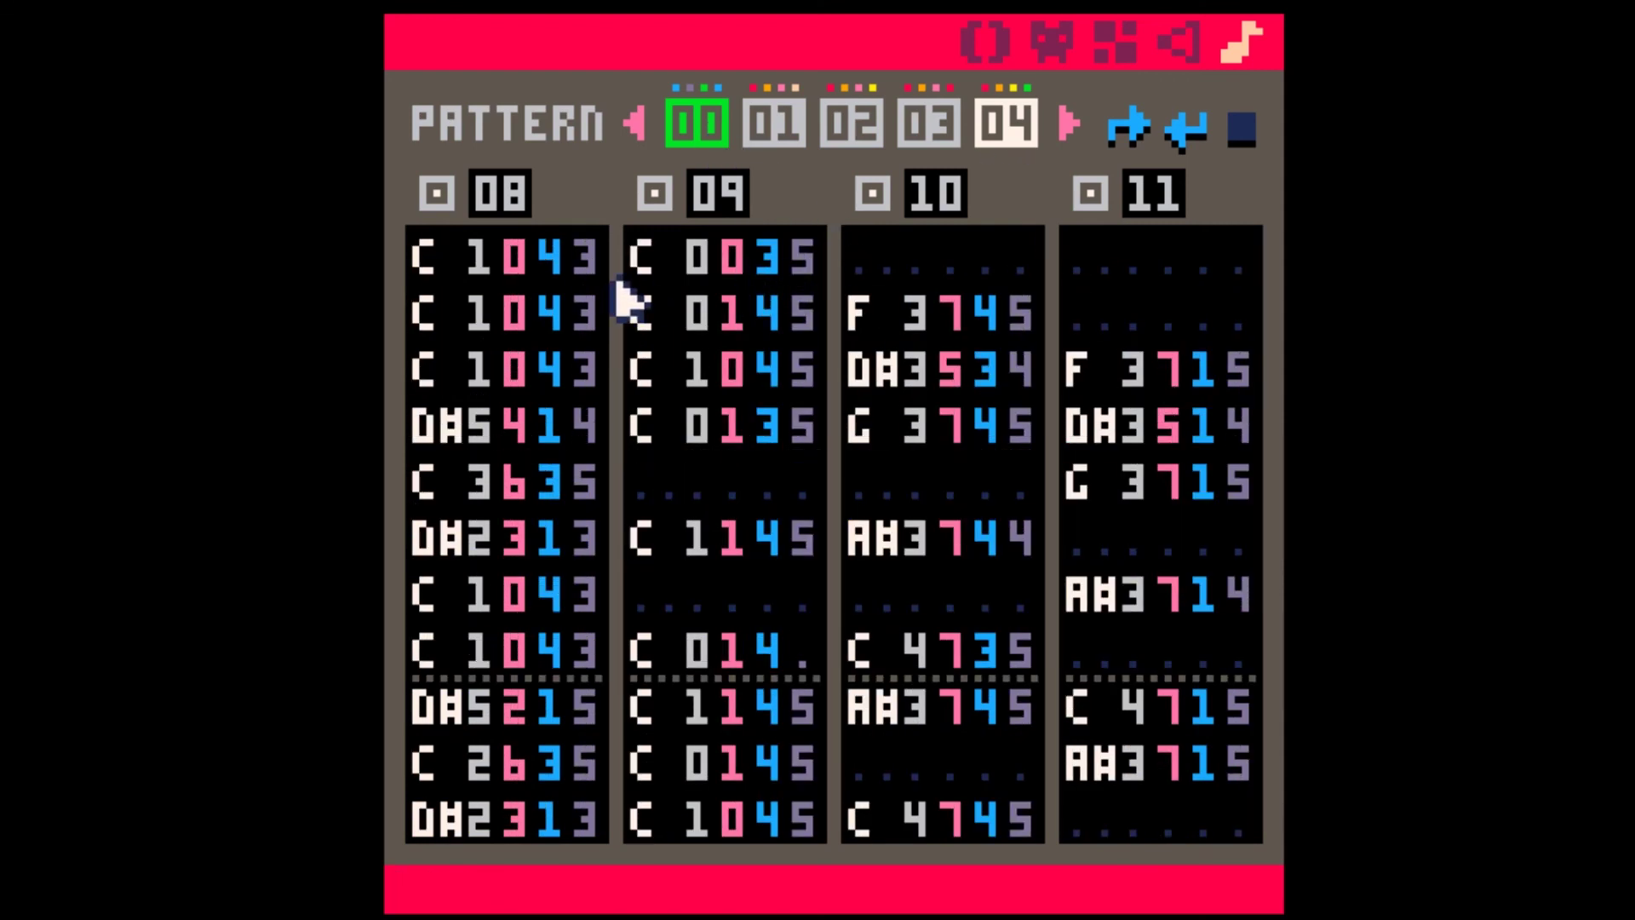
left_click(943, 127)
left_click(1025, 128)
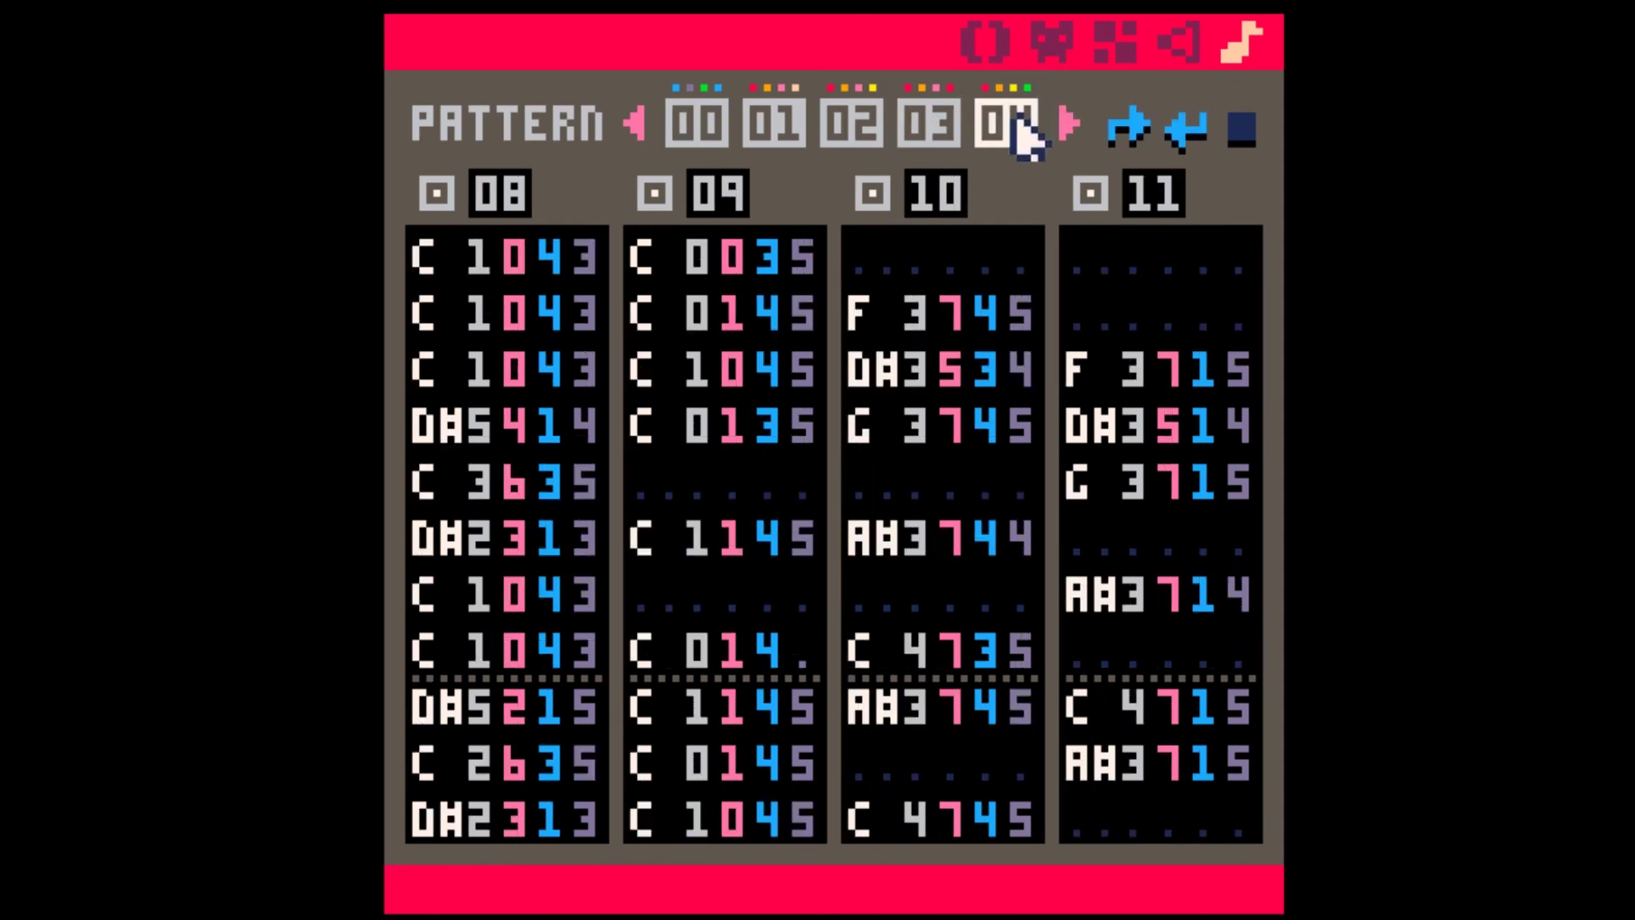
- Compare the first rows of SFX 09 in pattern 04 with the closing and opening rows of SFX 14 in pattern 03
left_click_drag(660, 264, 771, 481)
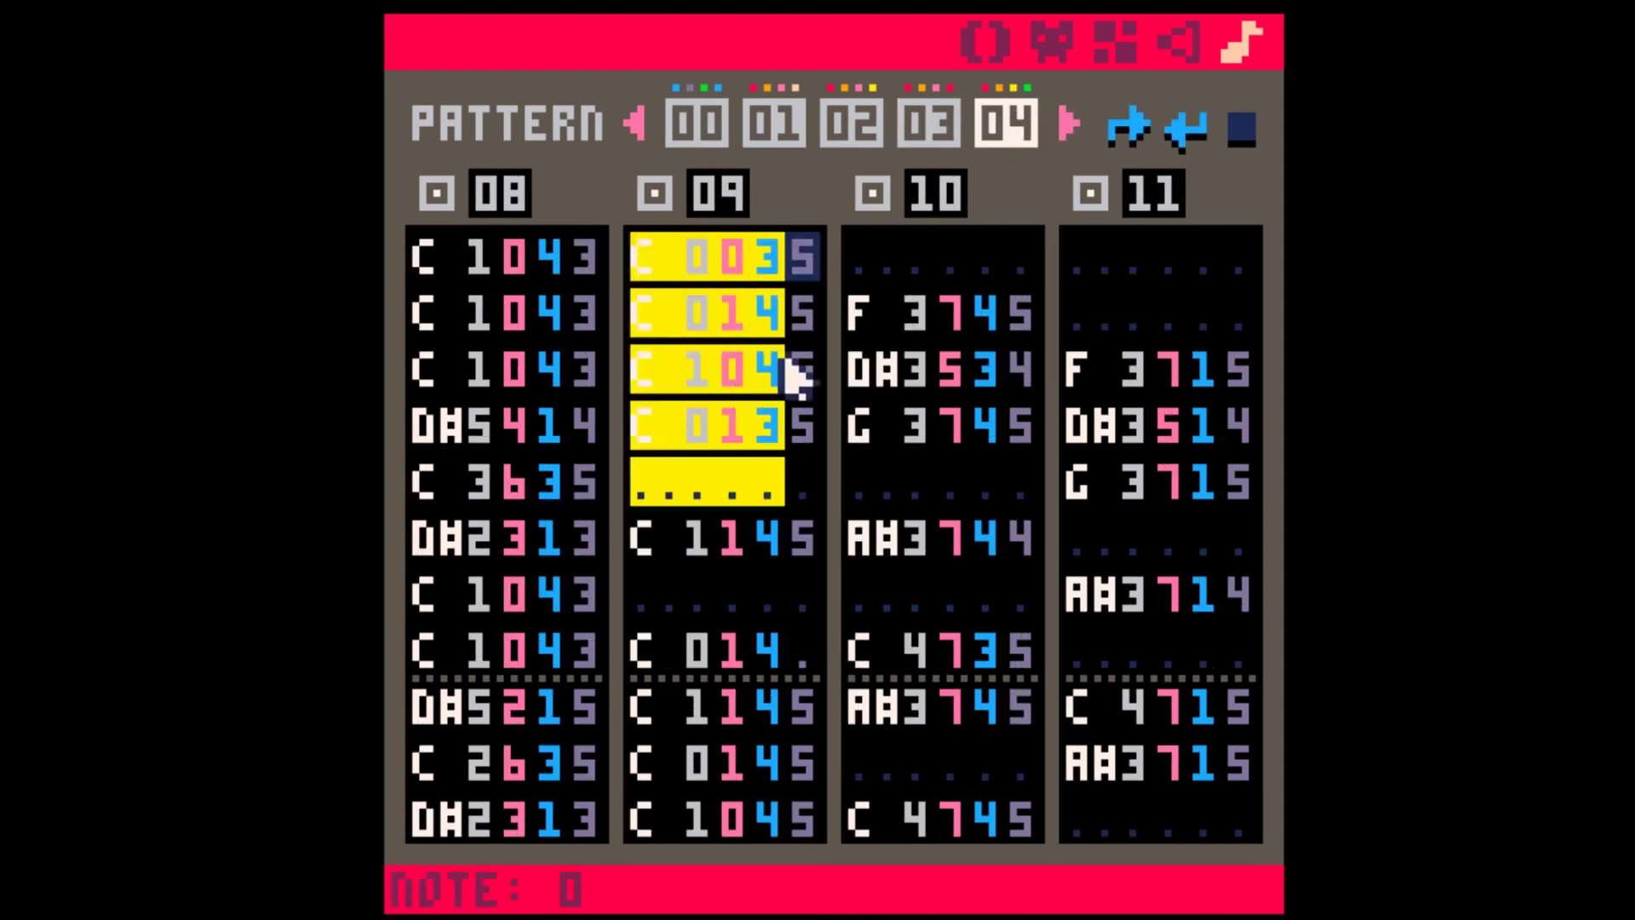
left_click(947, 130)
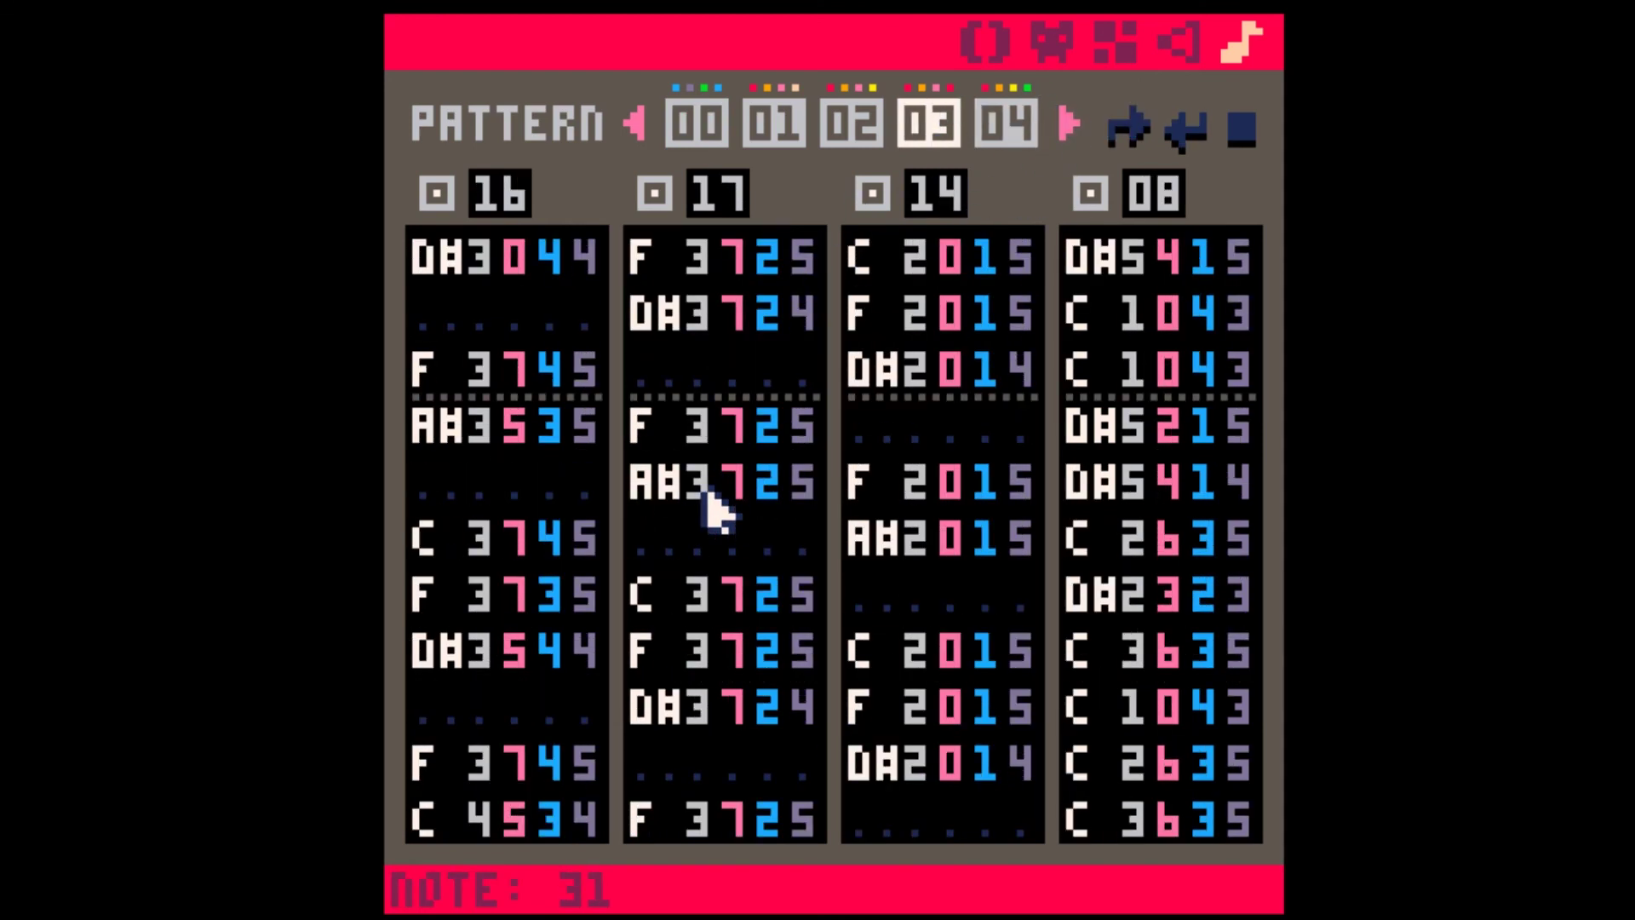
left_click_drag(869, 656, 1033, 826)
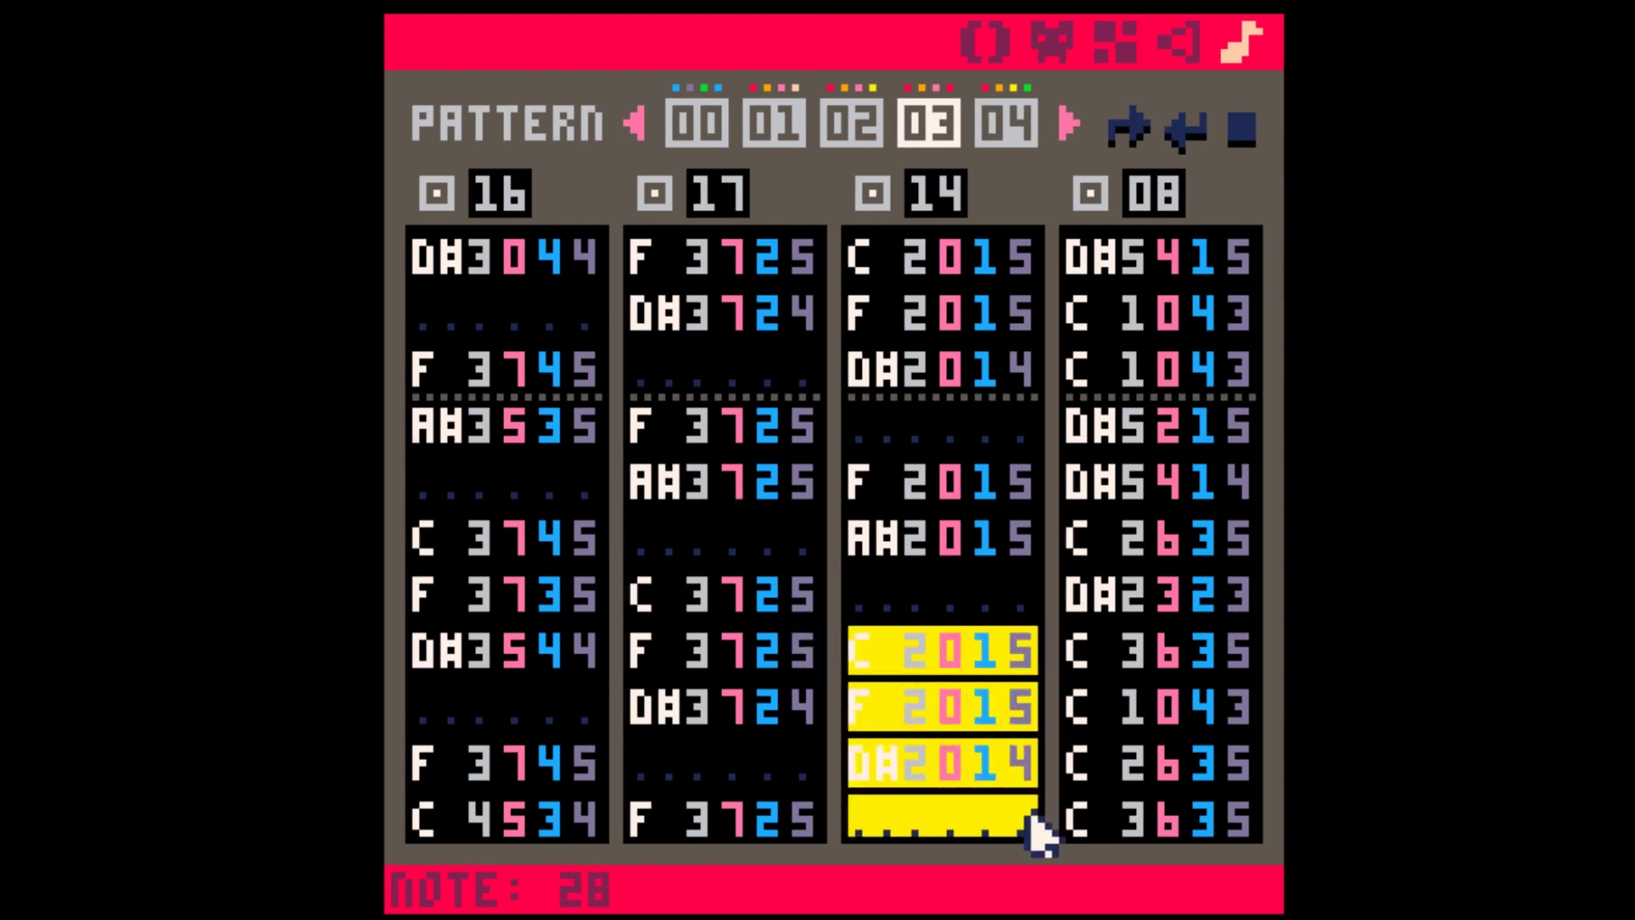
left_click_drag(870, 658, 1022, 822)
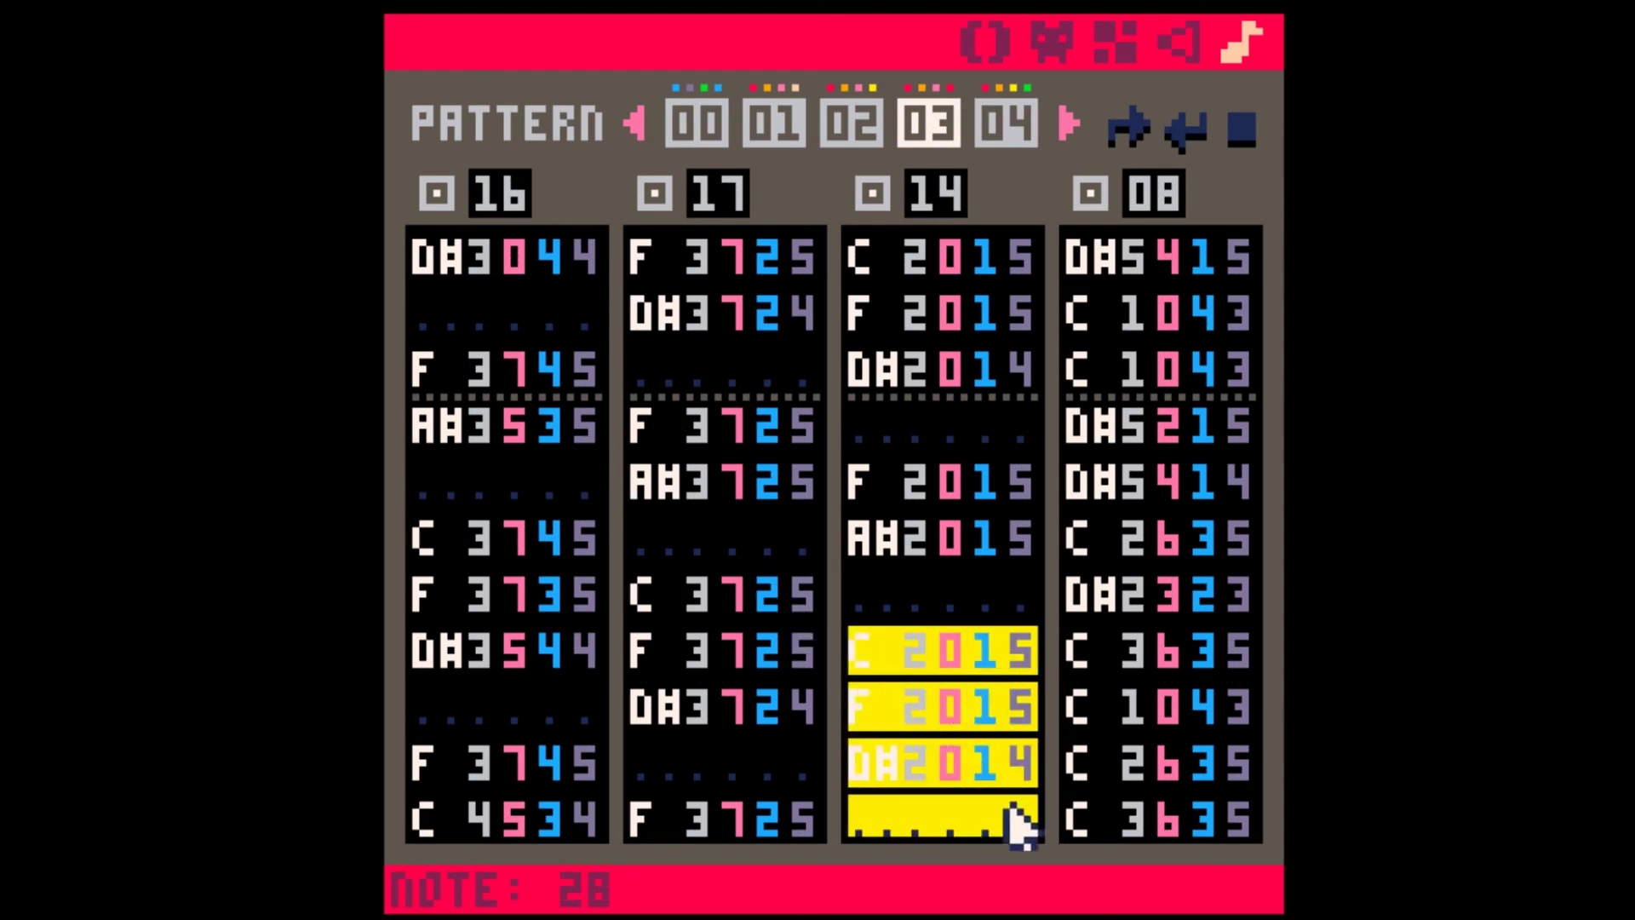
left_click(869, 651)
scroll(870, 654, "up", 20)
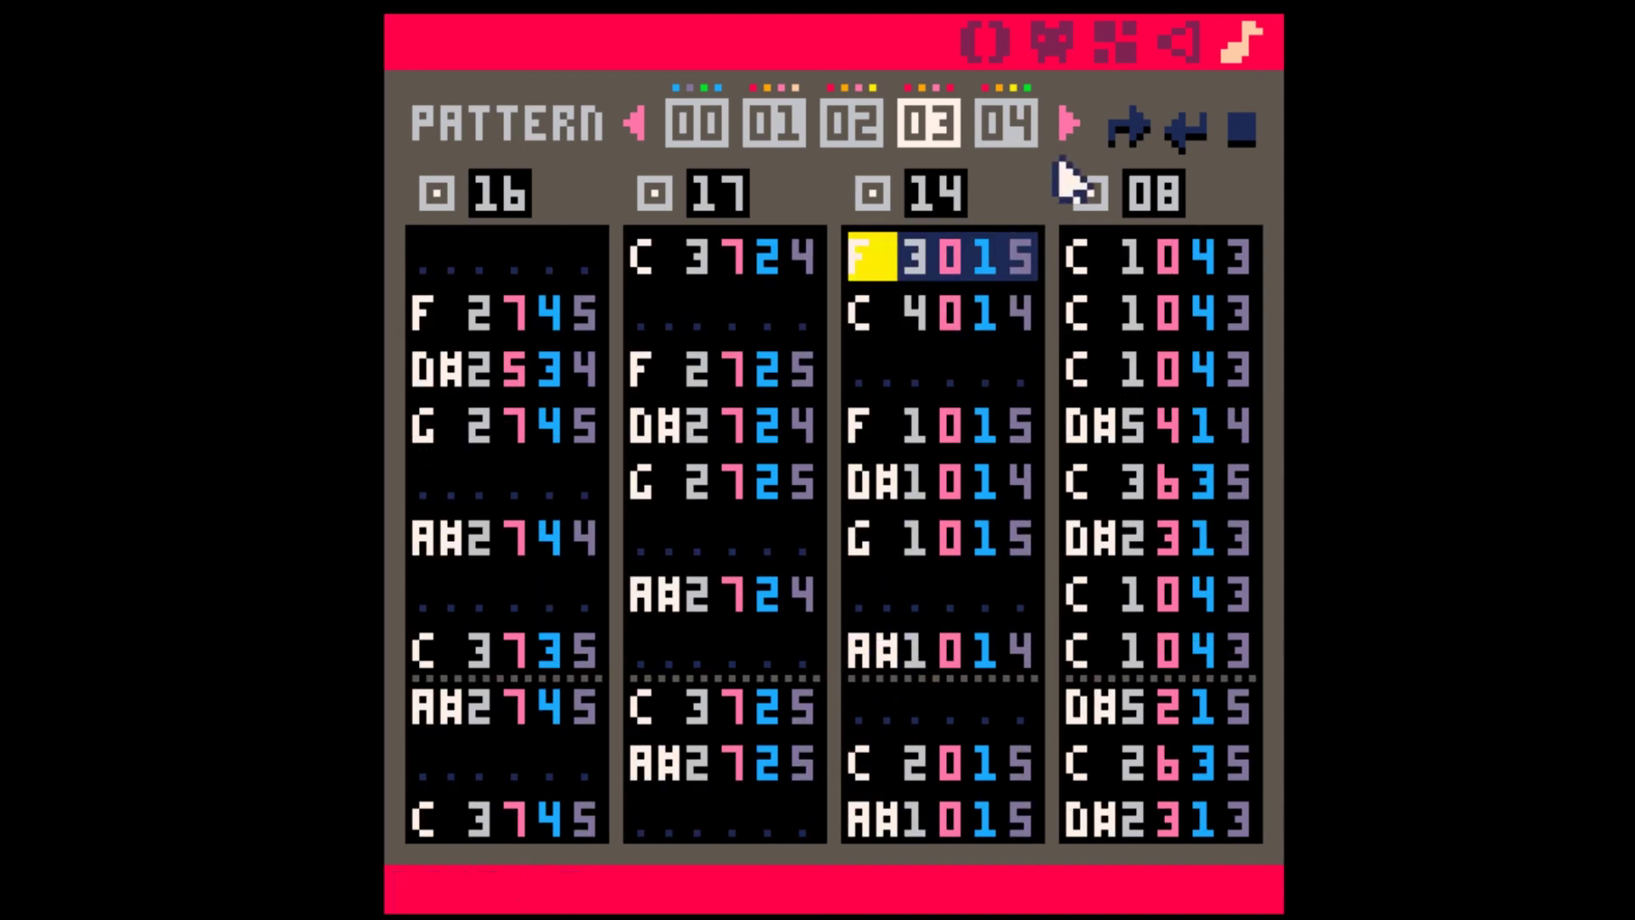
- Review pattern 04 and the pattern slot following it, and return to pattern 00 to play the song
left_click(1070, 126)
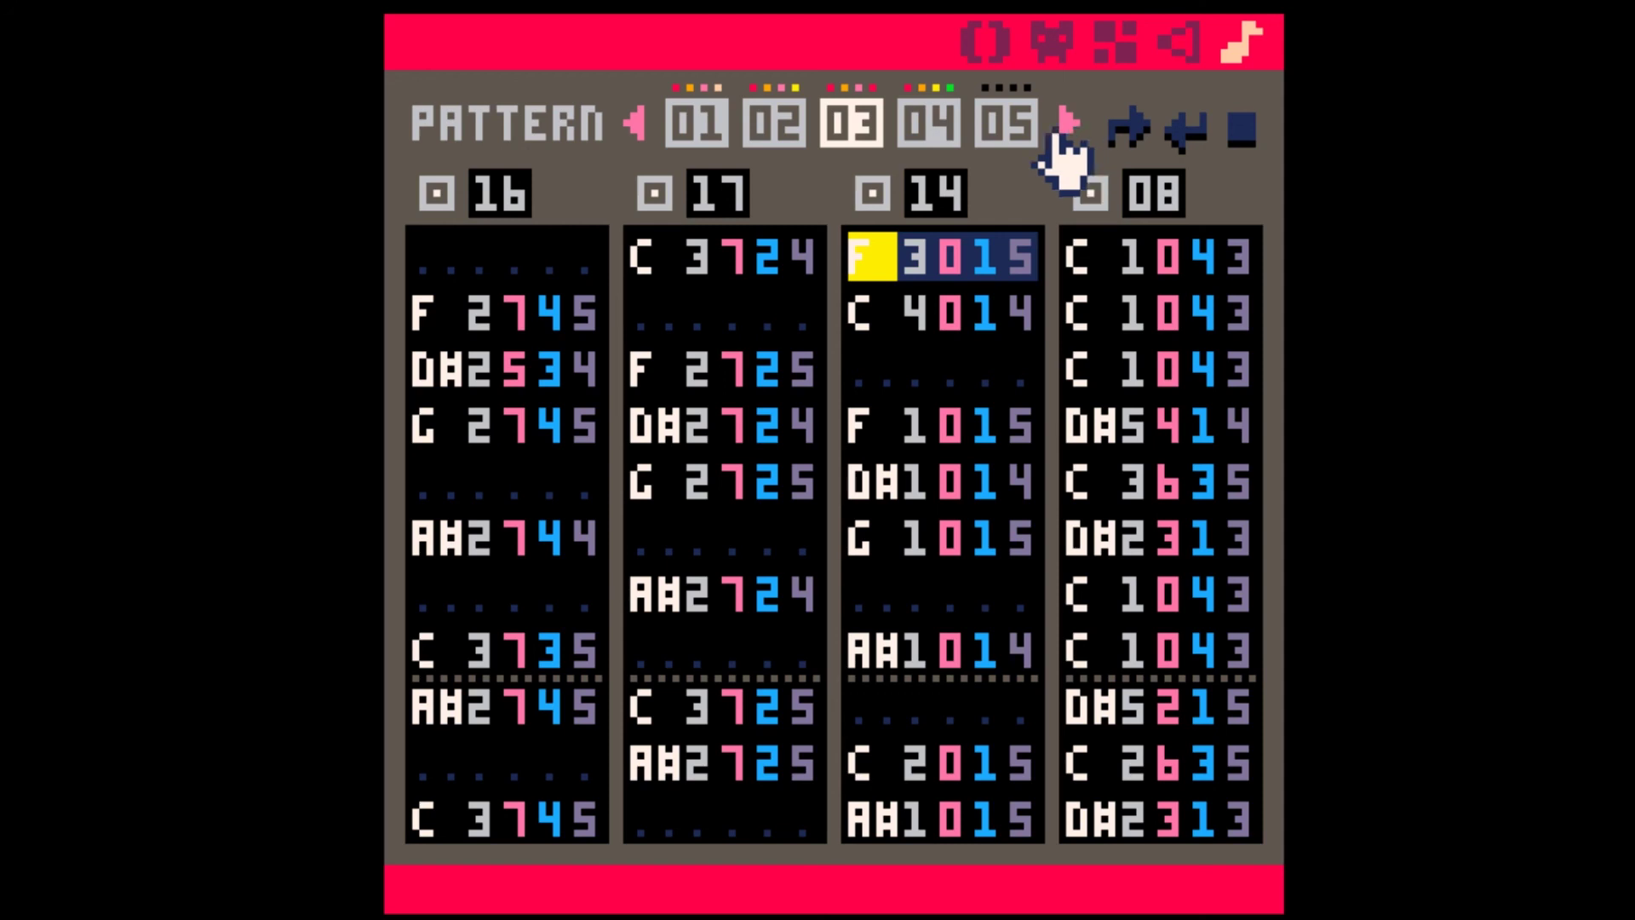
left_click(937, 128)
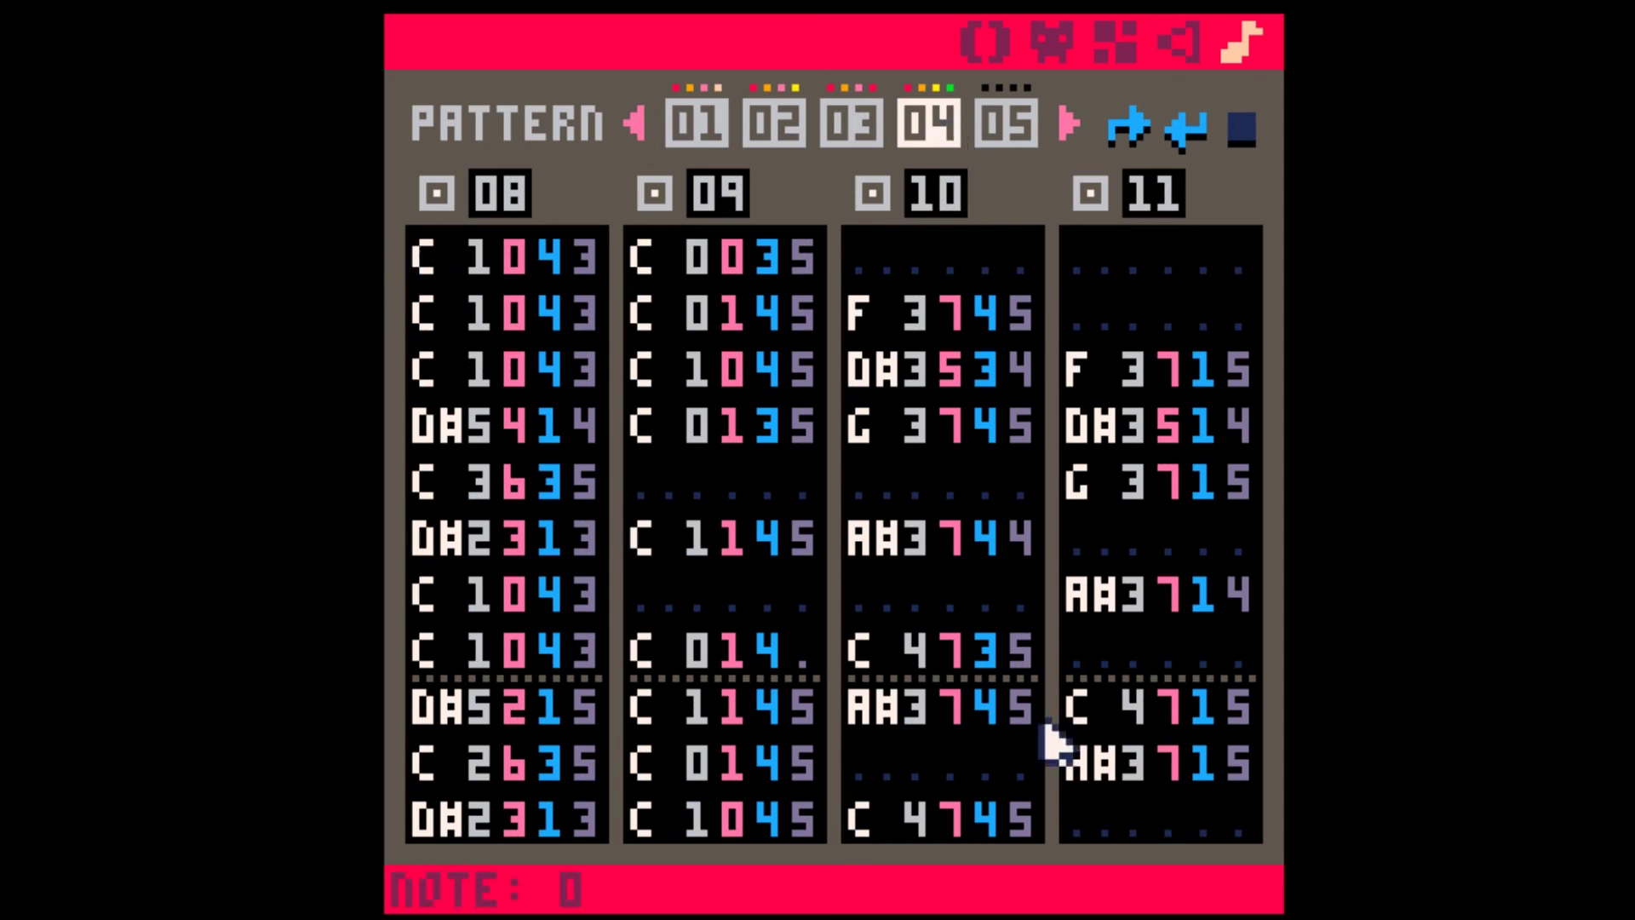
left_click(1068, 126)
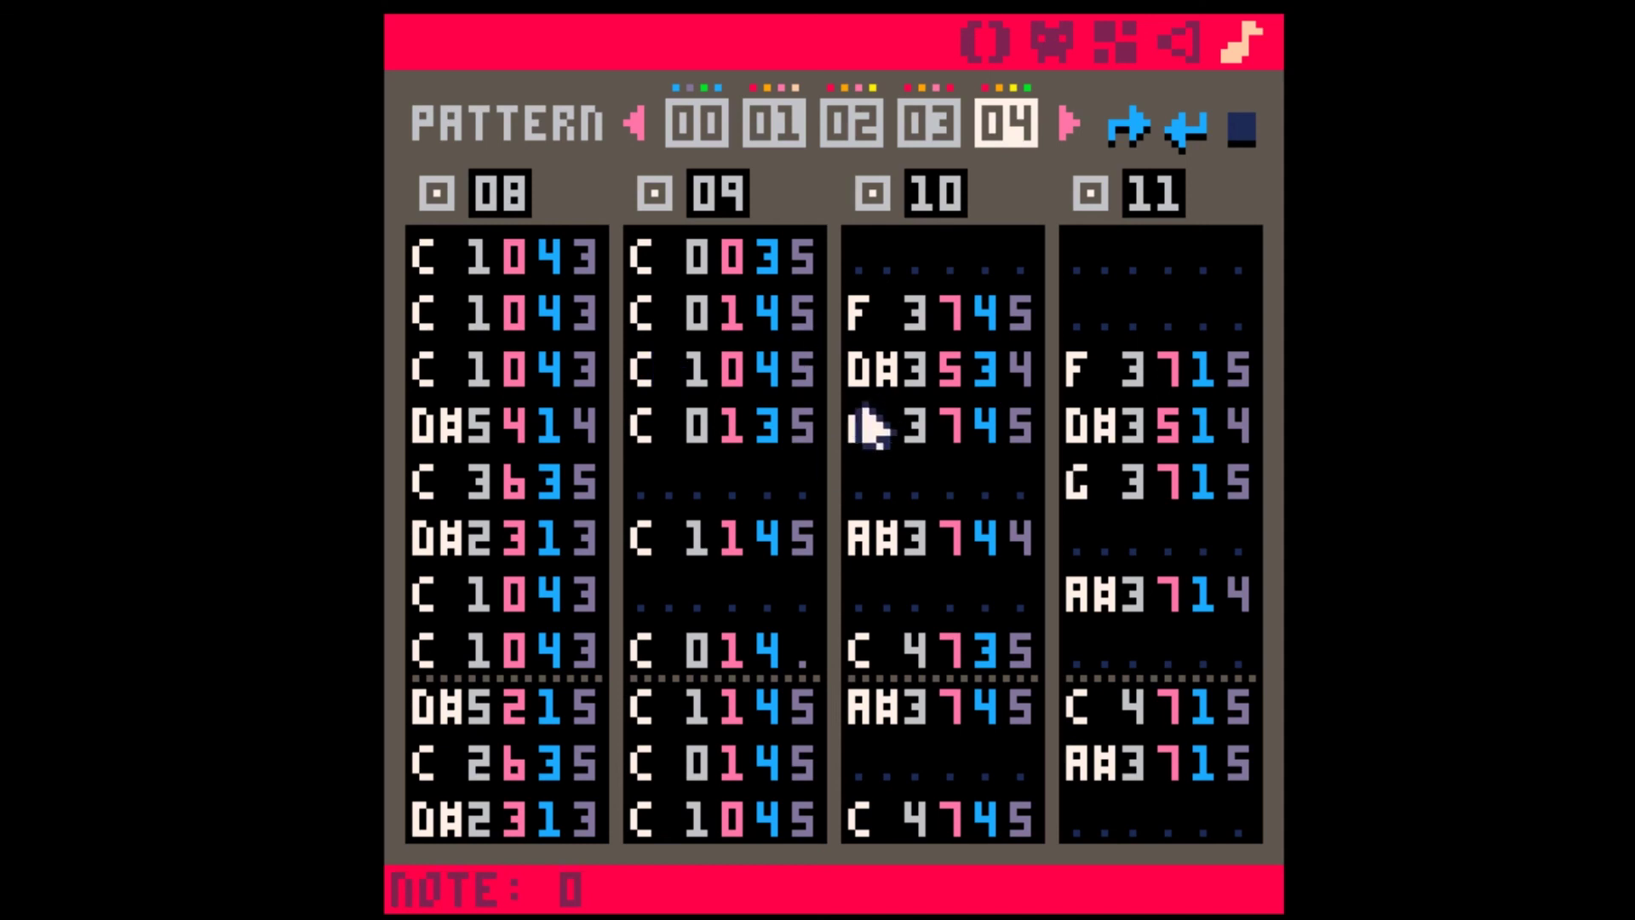
left_click(1069, 125)
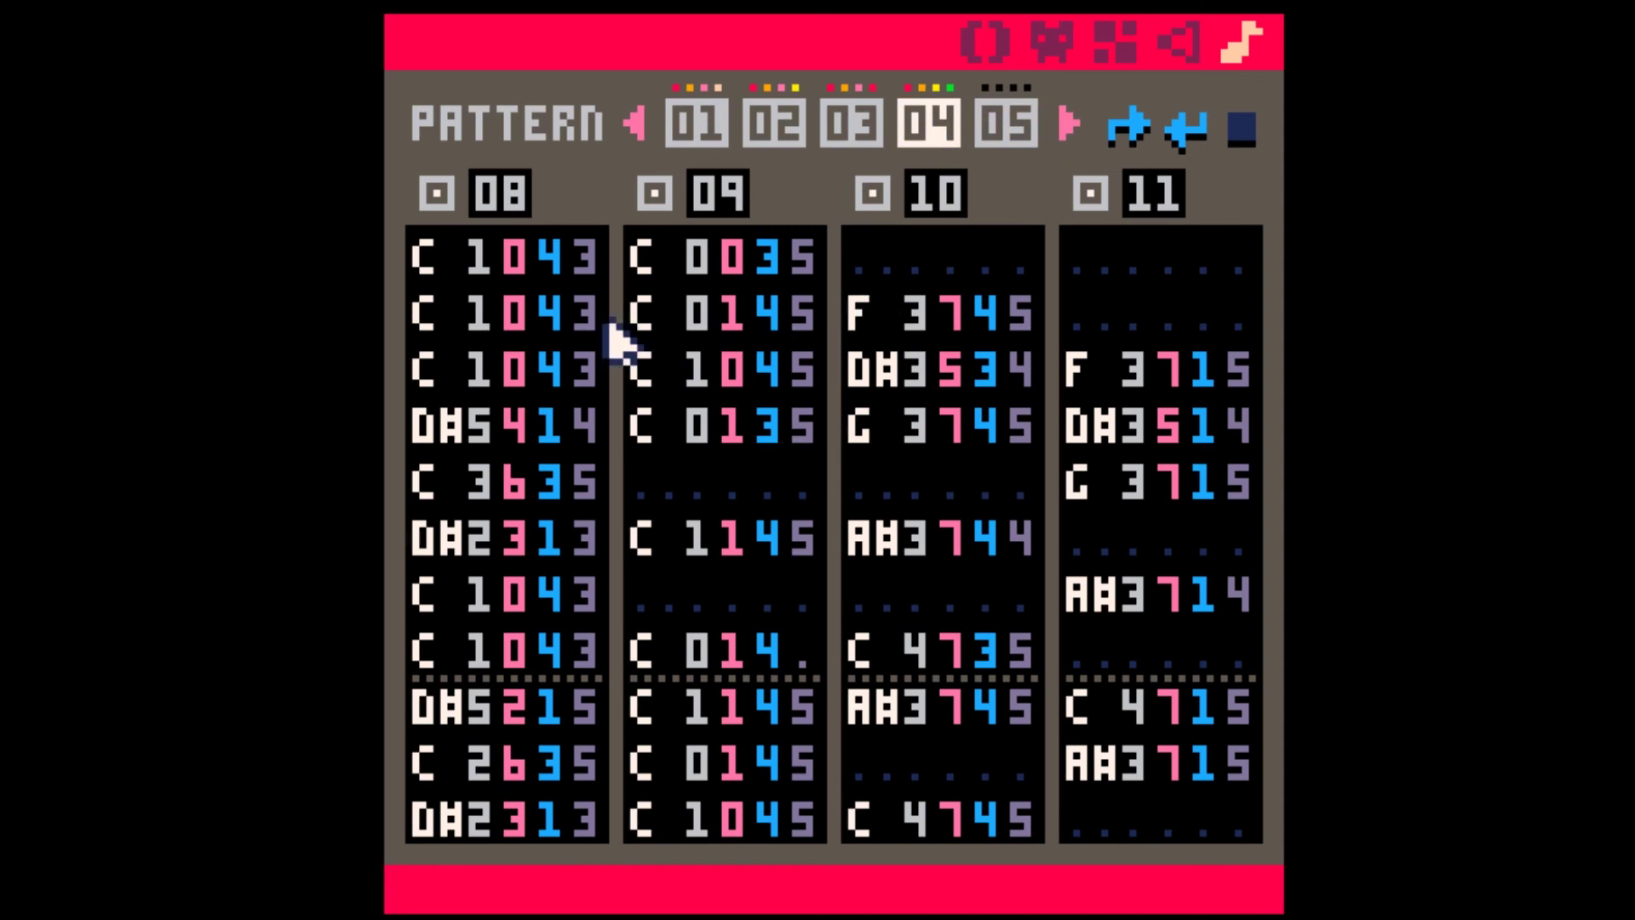
left_click(643, 128)
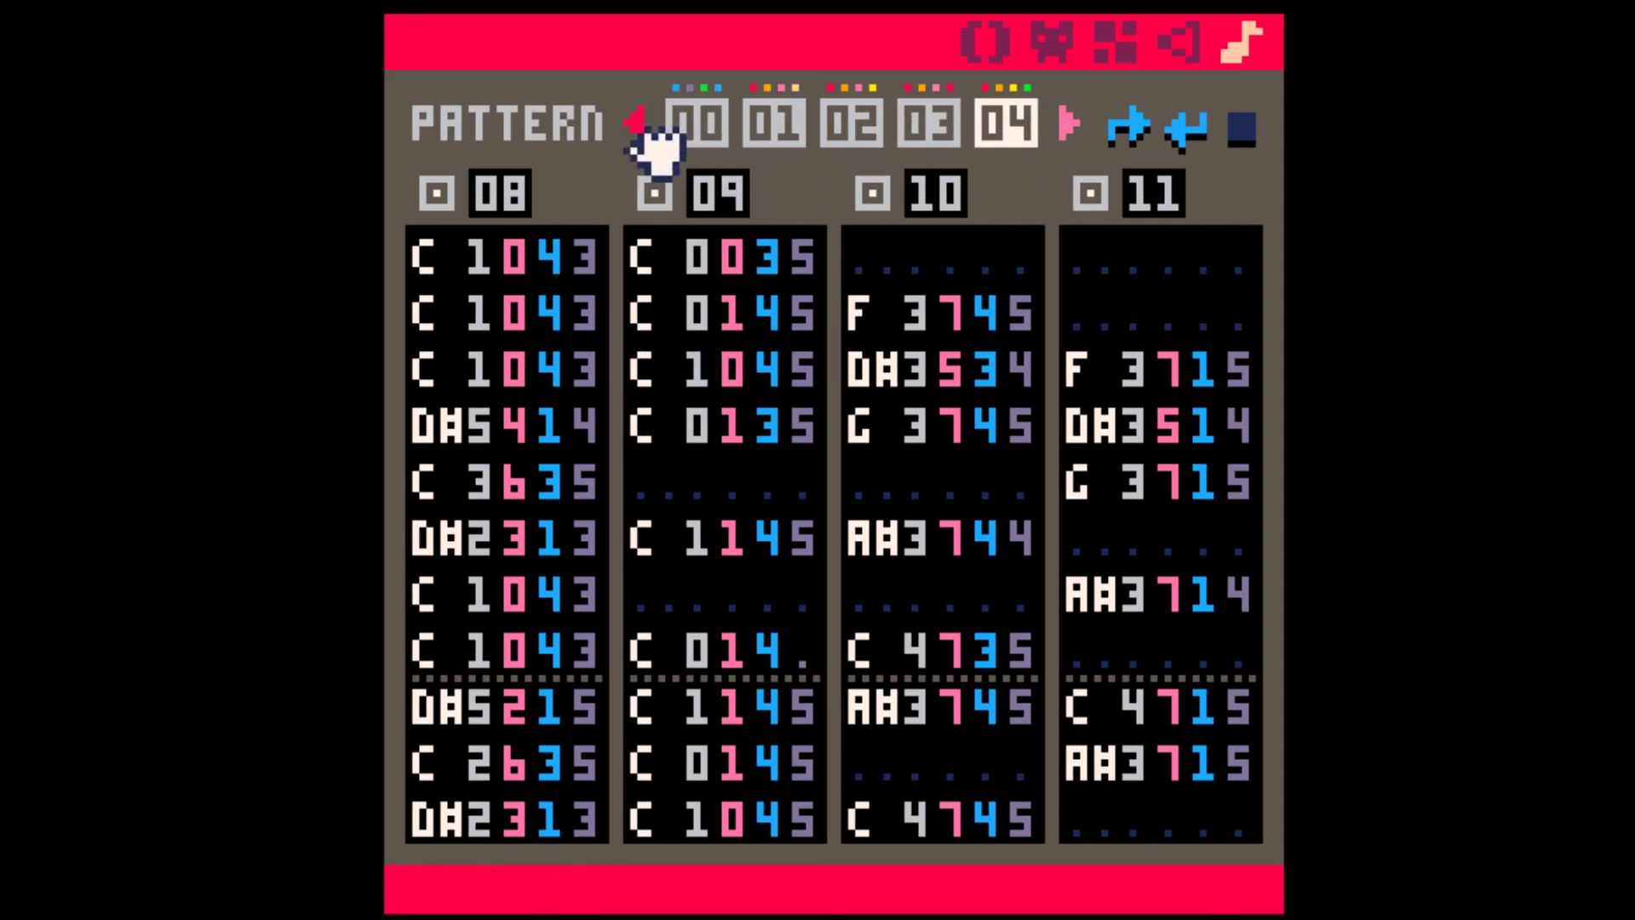
left_click(695, 126)
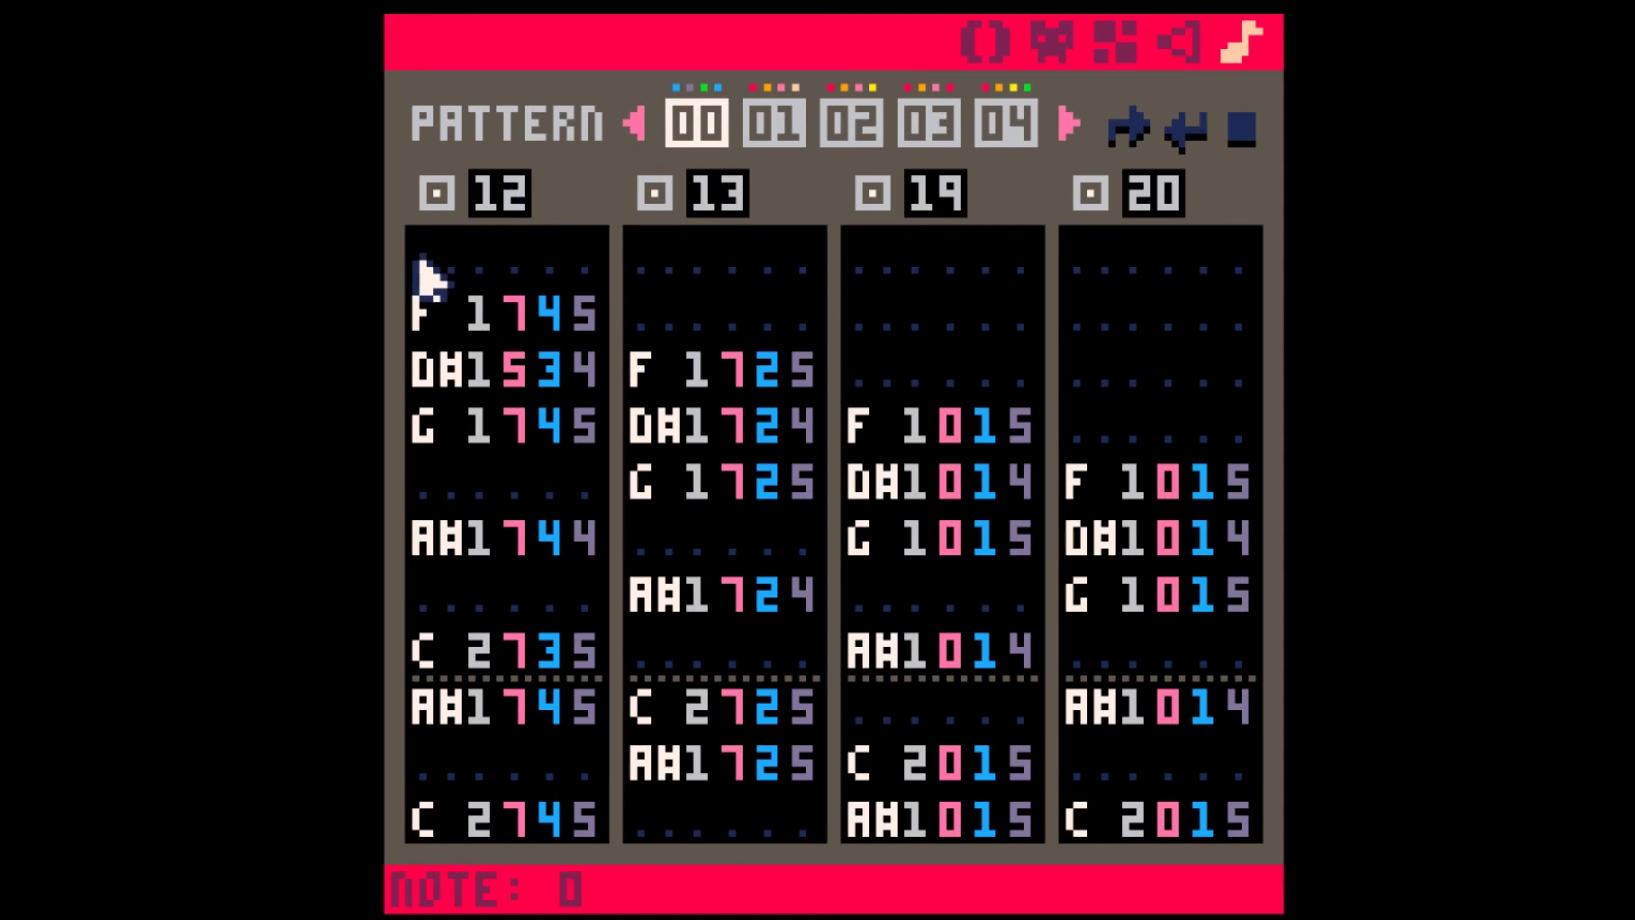
key("space")
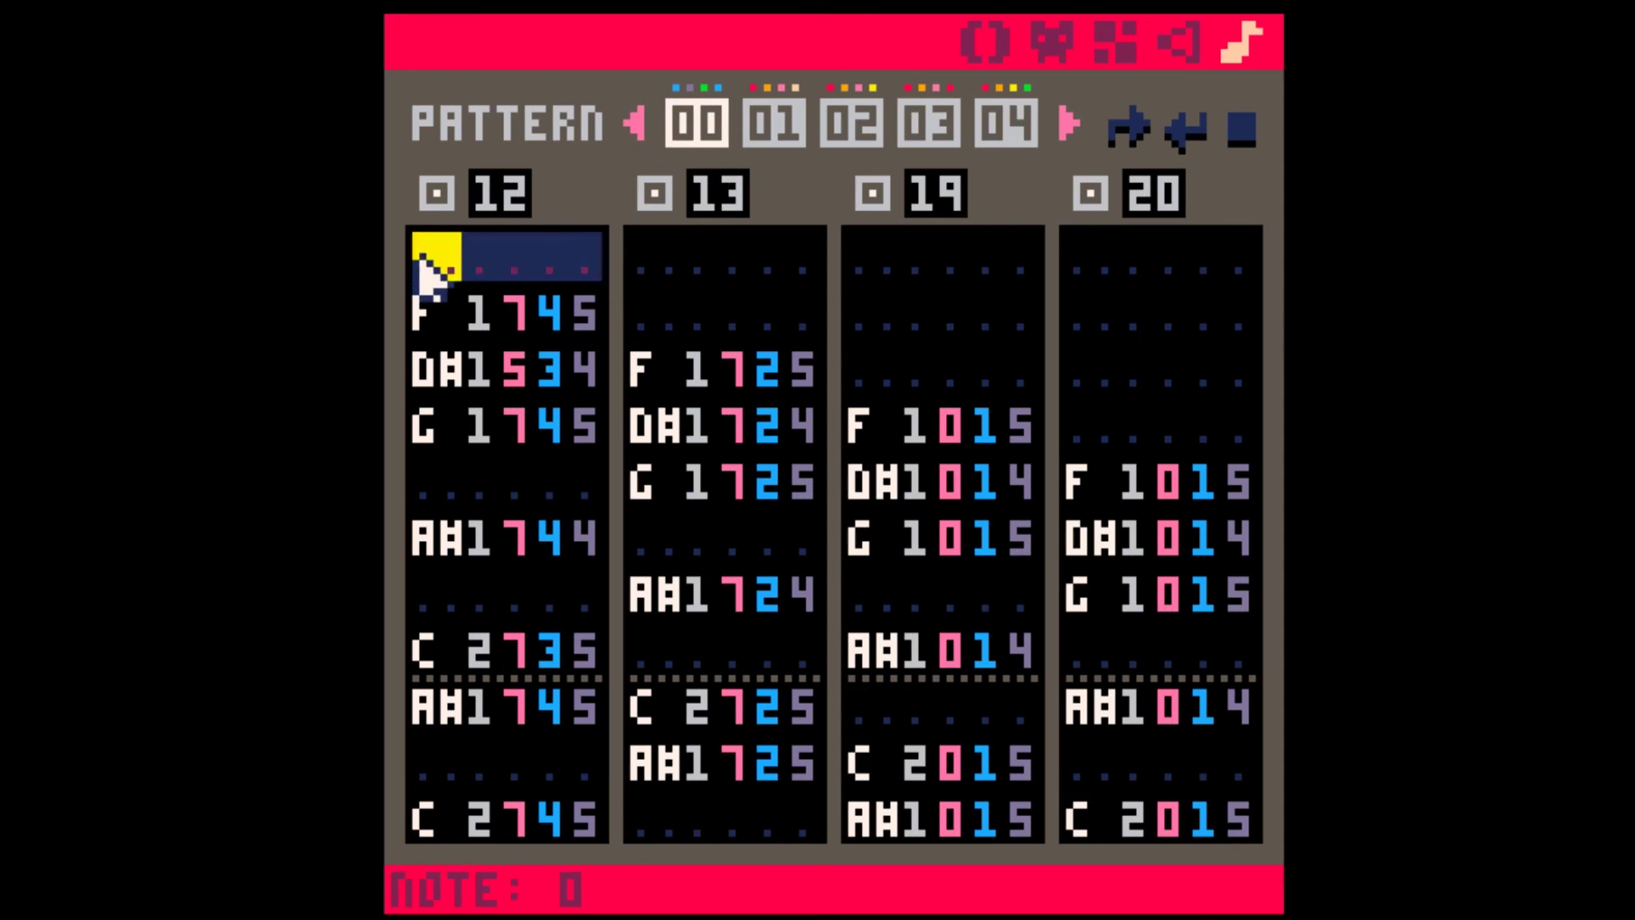